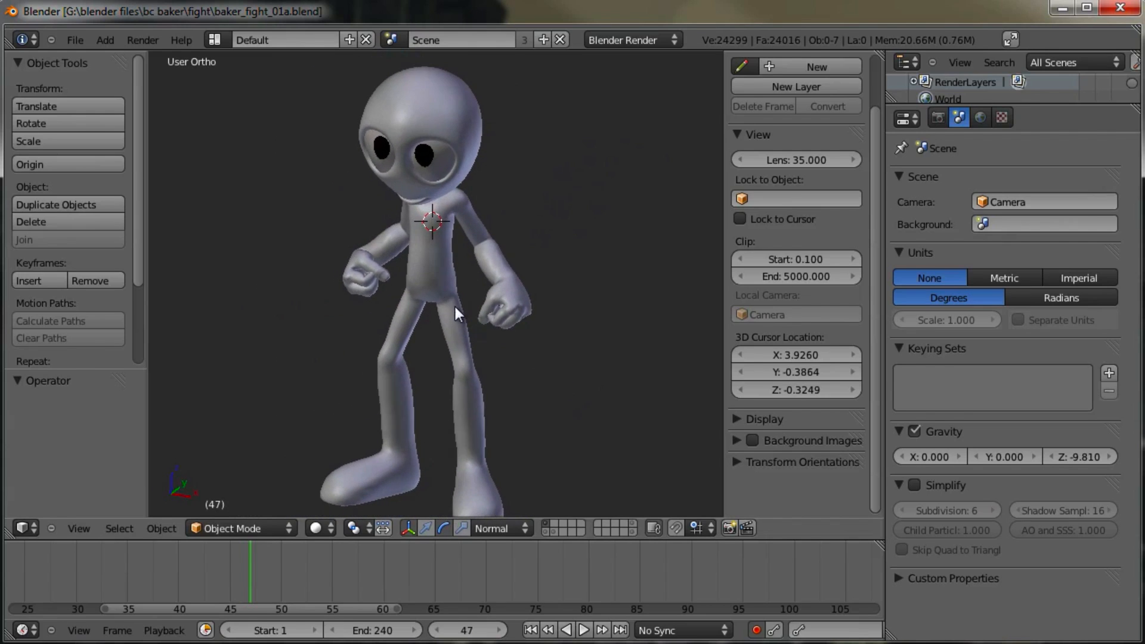
Step: Make the first scene layer with the character's rig visible as well and select the left thigh bone
{"action": "middle_click_drag", "start_coordinate": [493, 387], "coordinate": [495, 304]}
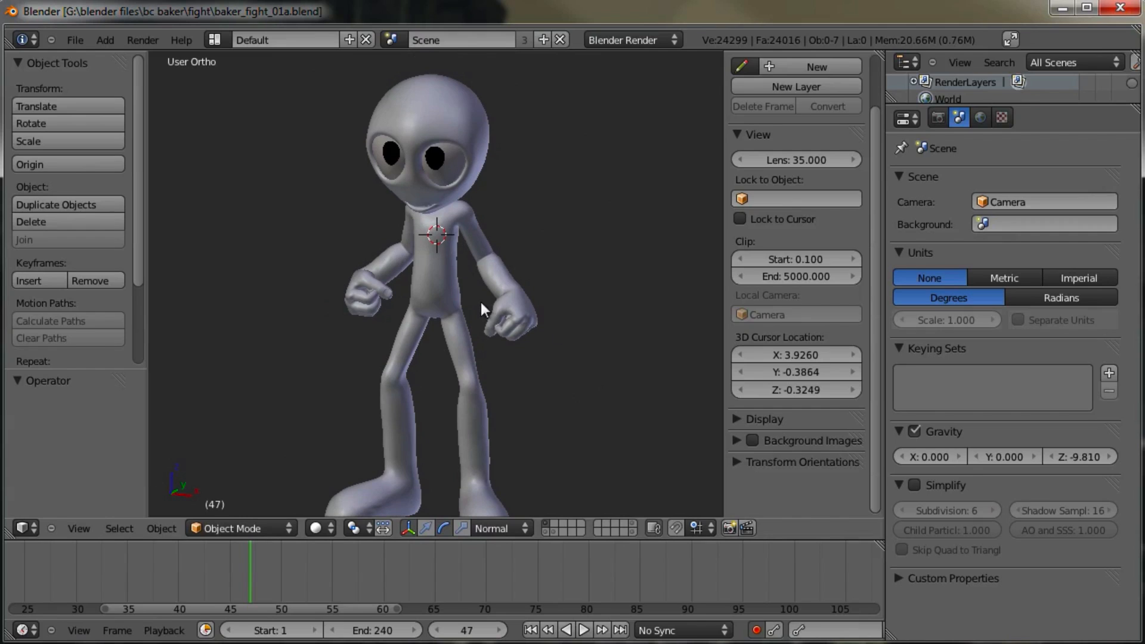
{"action": "left_click", "coordinate": [546, 531], "text": "shift"}
{"action": "right_click", "coordinate": [453, 320]}
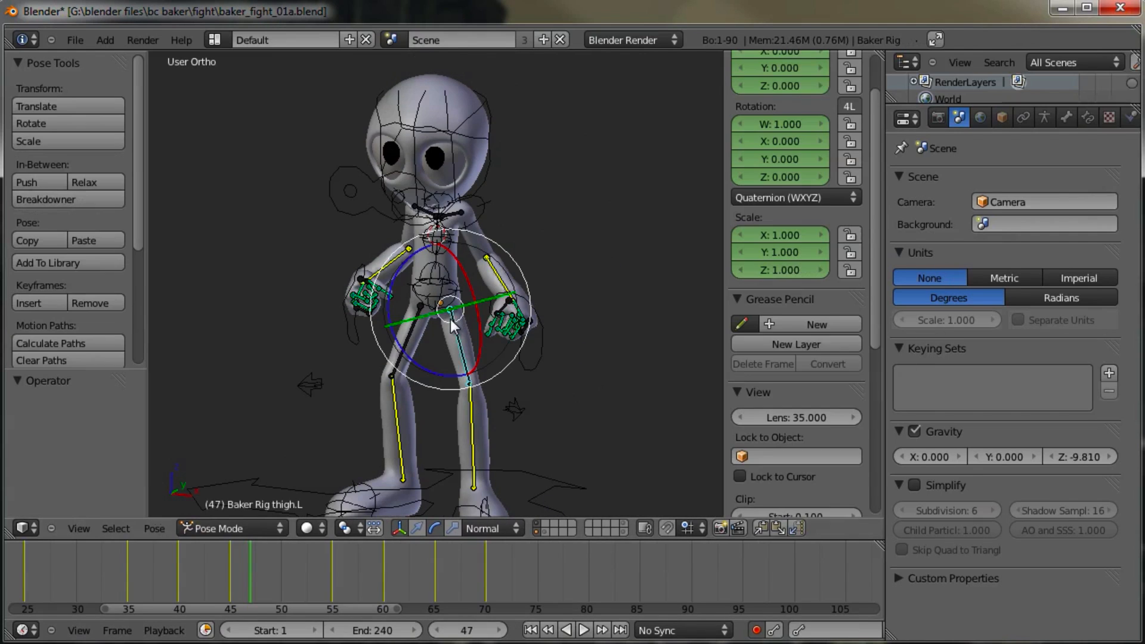
Step: Show the armature's data properties and look through the stored poses in its pose library
{"action": "left_click", "coordinate": [1044, 117]}
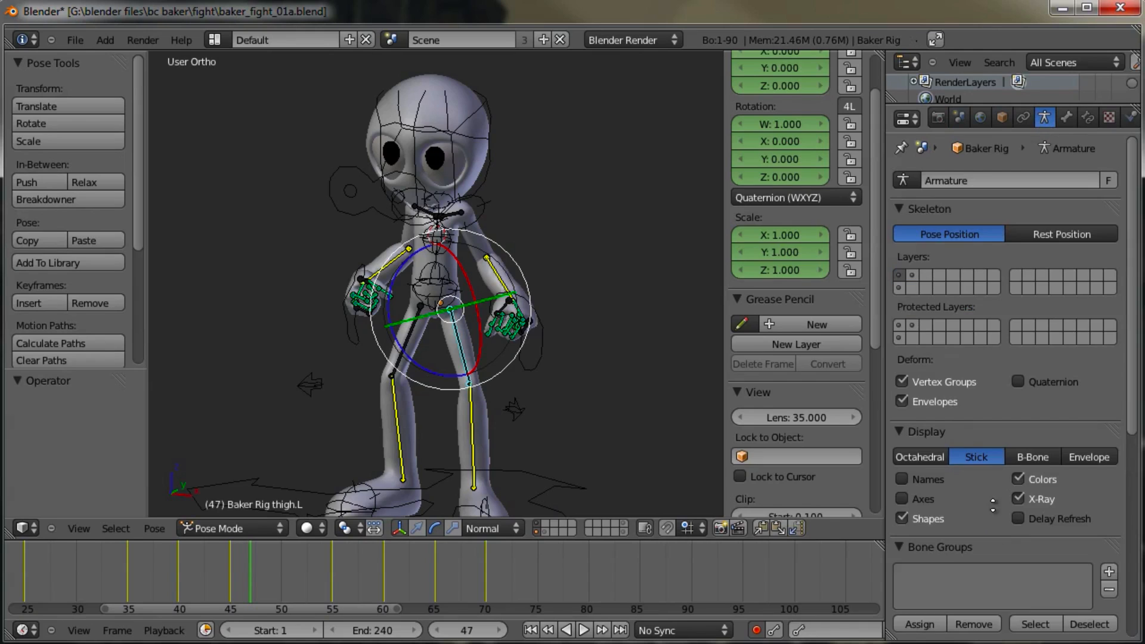
{"action": "scroll", "coordinate": [1002, 453], "scroll_direction": "down", "scroll_amount": 6}
{"action": "scroll", "coordinate": [1000, 452], "scroll_direction": "down", "scroll_amount": 2}
{"action": "mouse_move", "coordinate": [1083, 471]}
{"action": "left_mouse_down"}
{"action": "mouse_move", "coordinate": [1089, 411]}
{"action": "mouse_move", "coordinate": [1092, 479]}
{"action": "mouse_move", "coordinate": [1085, 456]}
{"action": "mouse_move", "coordinate": [1087, 467]}
{"action": "left_mouse_up"}
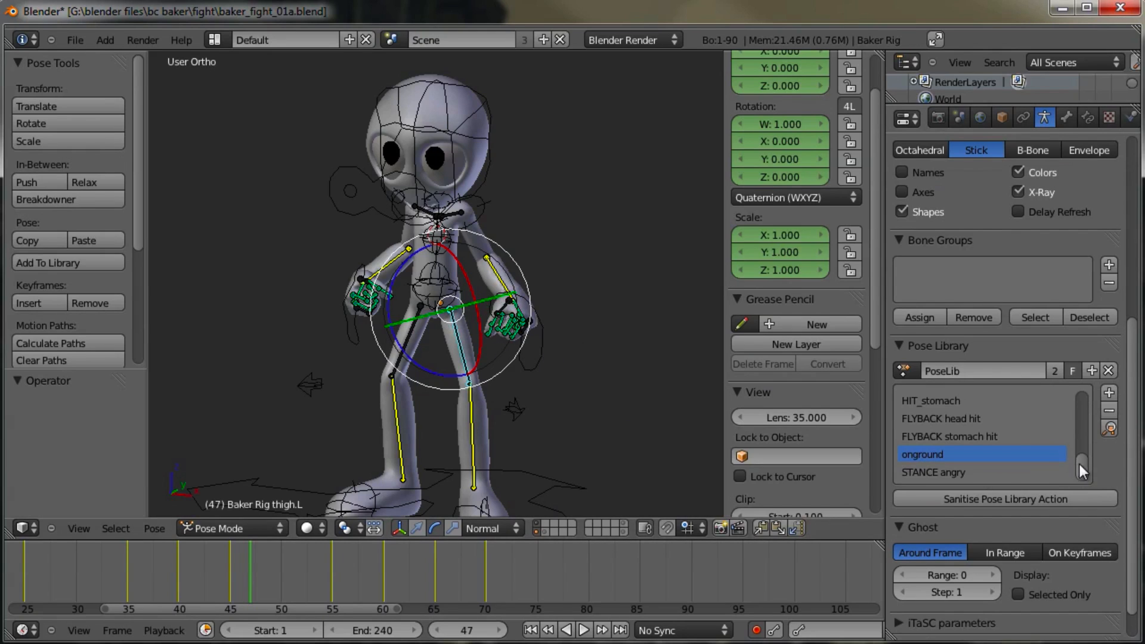
{"action": "mouse_move", "coordinate": [1079, 464]}
{"action": "left_mouse_down"}
{"action": "mouse_move", "coordinate": [1089, 409]}
{"action": "mouse_move", "coordinate": [1083, 485]}
{"action": "left_mouse_up"}
{"action": "scroll", "coordinate": [357, 280], "scroll_direction": "down", "scroll_amount": 1}
{"action": "middle_click_drag", "start_coordinate": [446, 279], "coordinate": [501, 356], "text": "shift"}
Step: Save baker_fight_01a.blend and open evil_baker.blend from the fight folder
{"action": "left_click", "coordinate": [75, 40]}
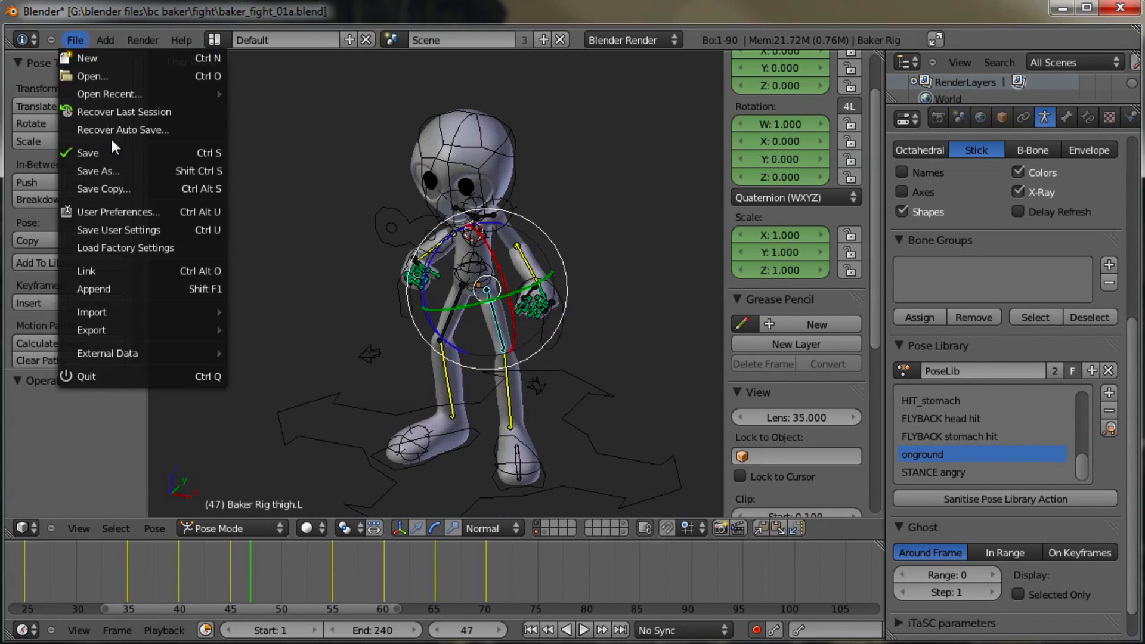
{"action": "left_click", "coordinate": [111, 153]}
{"action": "left_click", "coordinate": [76, 40]}
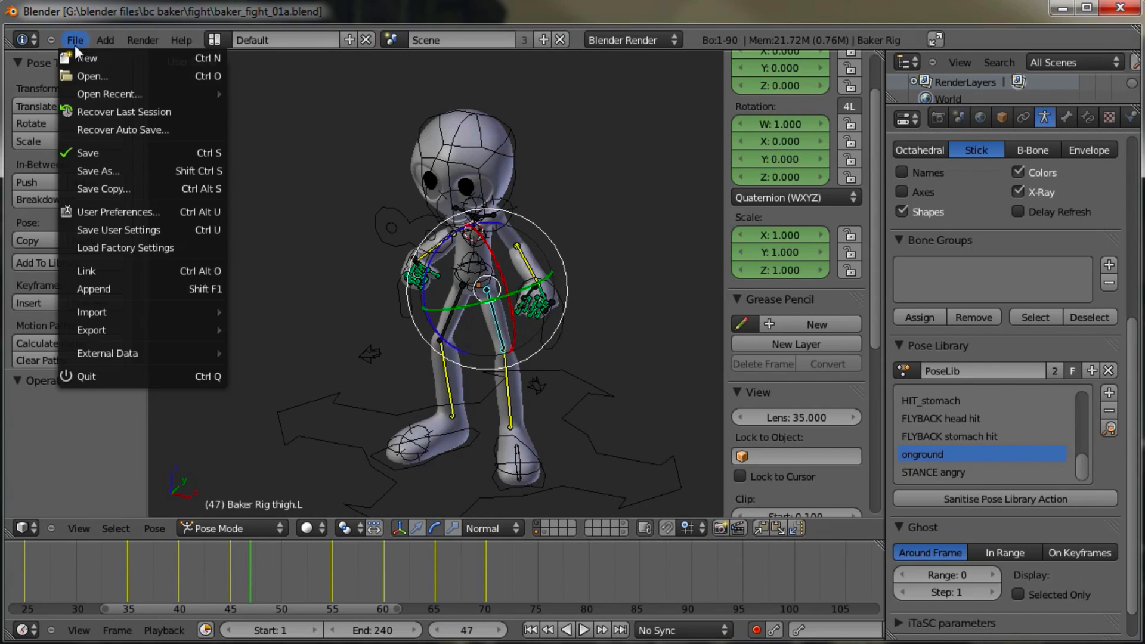
{"action": "left_click", "coordinate": [90, 77]}
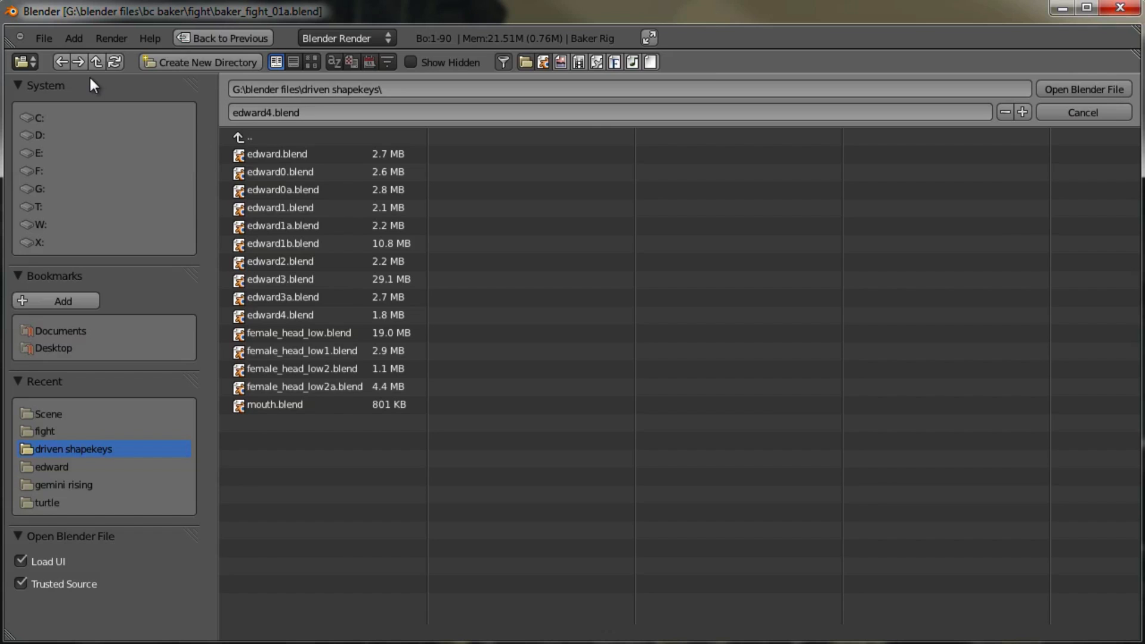
{"action": "left_click", "coordinate": [69, 429]}
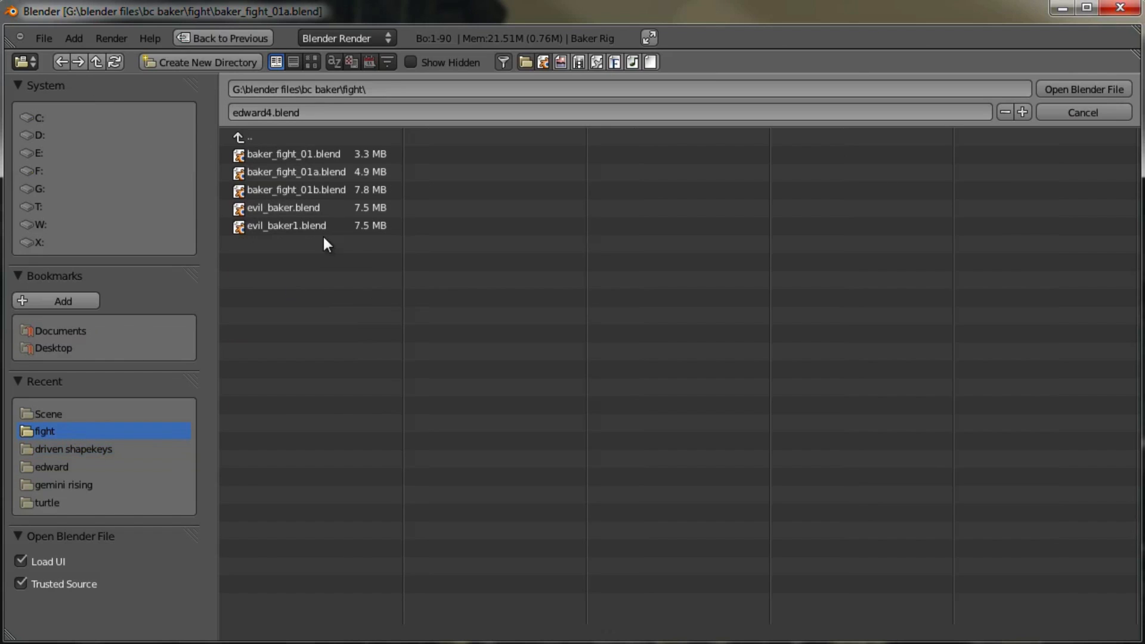
{"action": "left_click", "coordinate": [307, 209]}
{"action": "left_click", "coordinate": [1045, 90]}
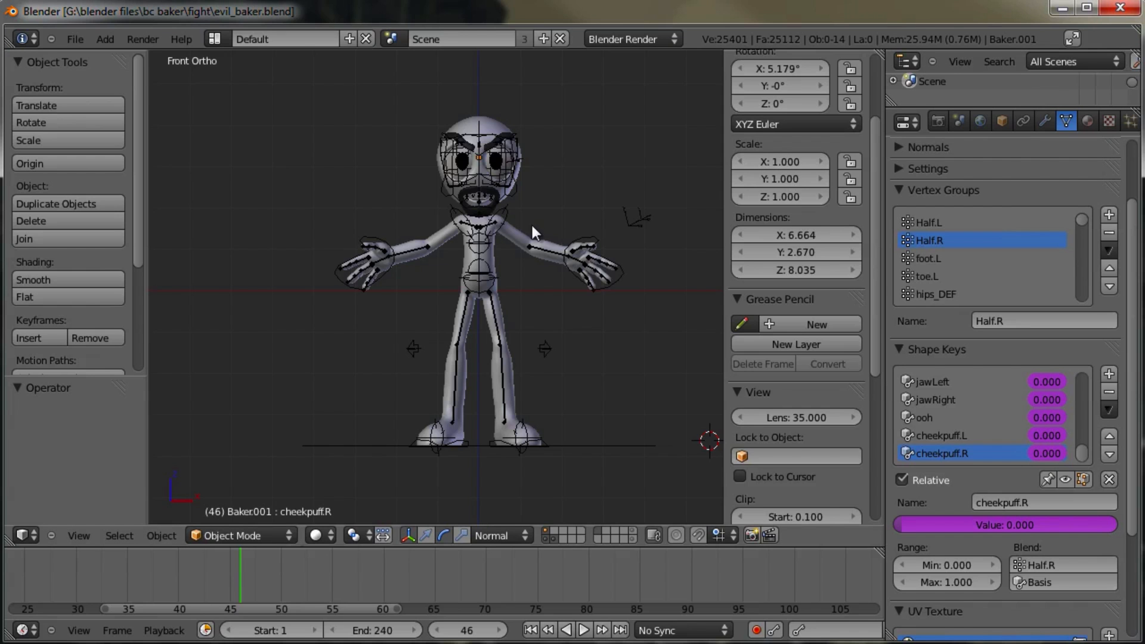
Step: Select the evil character's body mesh and rename its Orange-yellow material to blue
{"action": "scroll", "coordinate": [489, 226], "scroll_direction": "up", "scroll_amount": 4}
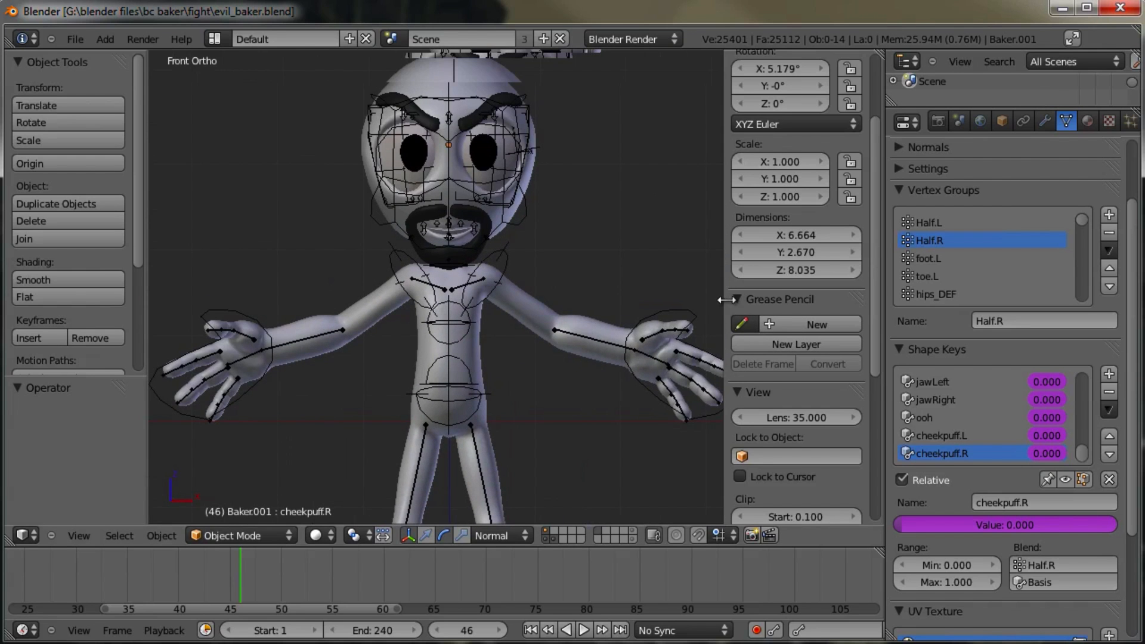
{"action": "left_click_drag", "start_coordinate": [723, 299], "coordinate": [737, 298]}
{"action": "scroll", "coordinate": [560, 276], "scroll_direction": "down", "scroll_amount": 3}
{"action": "middle_click_drag", "start_coordinate": [435, 307], "coordinate": [471, 322]}
{"action": "scroll", "coordinate": [516, 335], "scroll_direction": "up", "scroll_amount": 2}
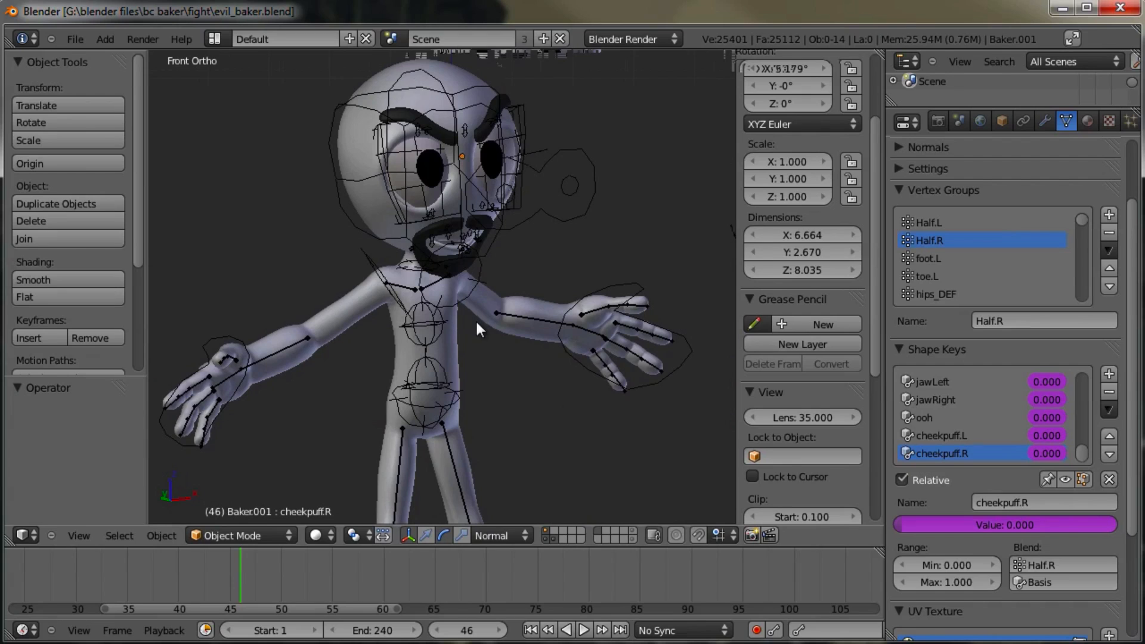
{"action": "middle_click_drag", "start_coordinate": [474, 356], "coordinate": [464, 348]}
{"action": "right_click", "coordinate": [464, 348]}
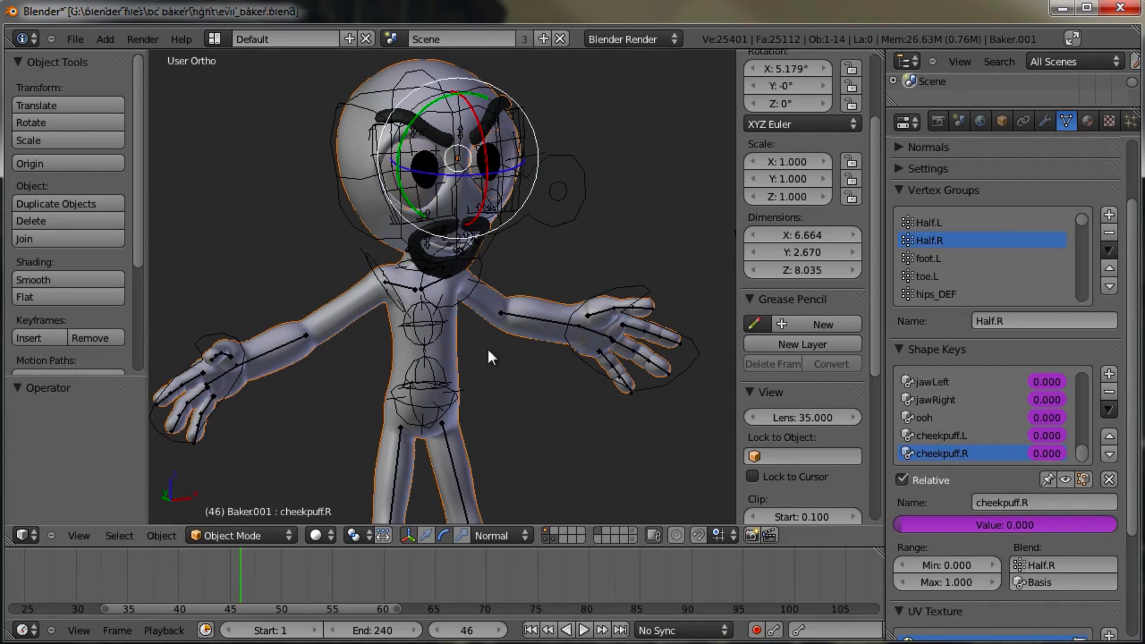
{"action": "left_click", "coordinate": [1087, 121]}
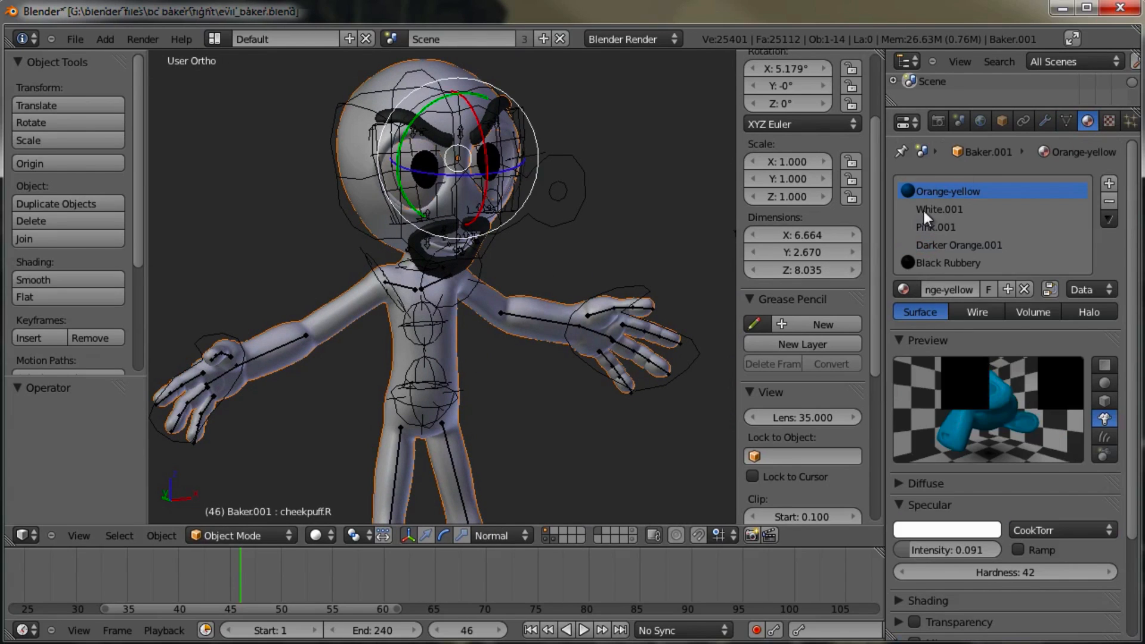
{"action": "left_click", "coordinate": [959, 288]}
{"action": "type", "text": "lue"}
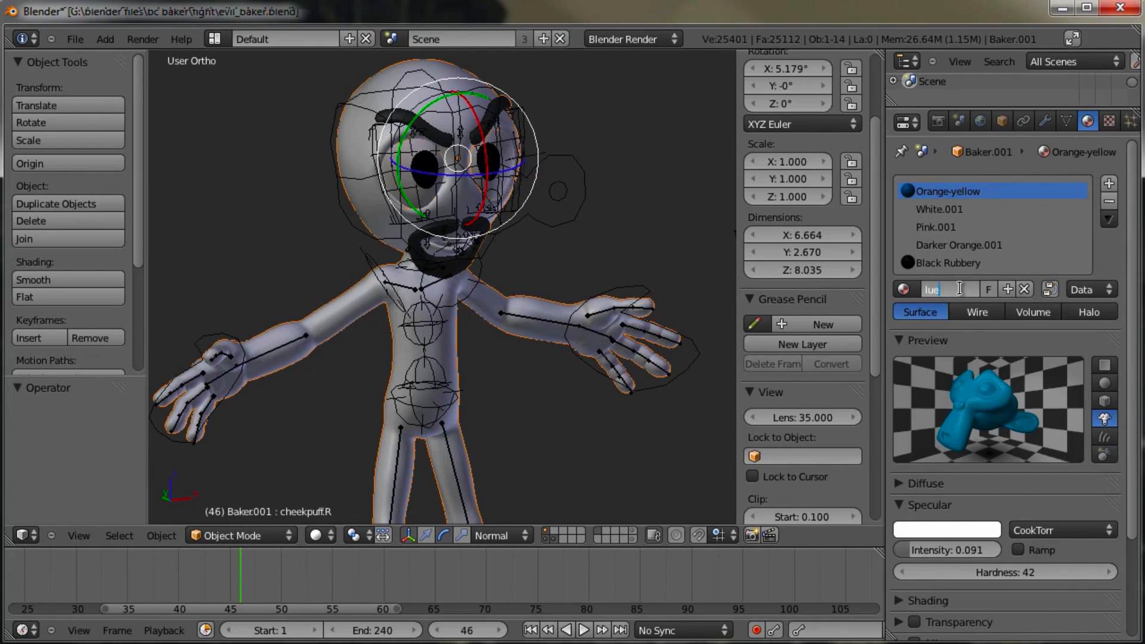
{"action": "key", "text": "Return"}
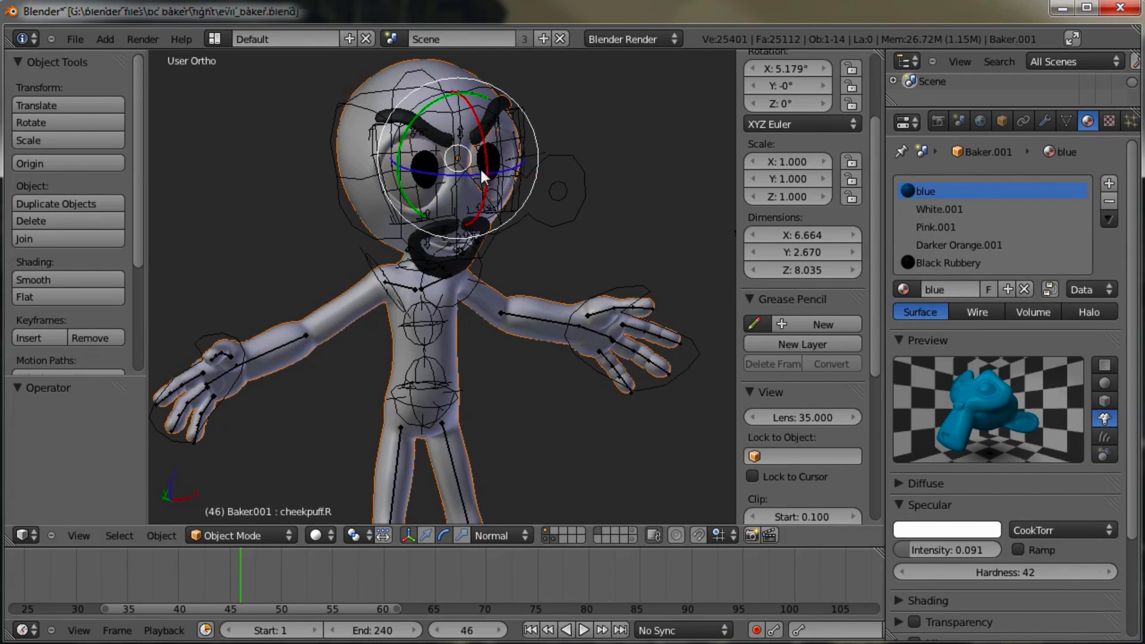
Step: Save evil_baker.blend over the existing file and reopen baker_fight_01a.blend from the fight folder
{"action": "middle_click_drag", "start_coordinate": [541, 270], "coordinate": [480, 308]}
{"action": "key", "text": "ctrl+s"}
{"action": "left_click", "coordinate": [481, 305]}
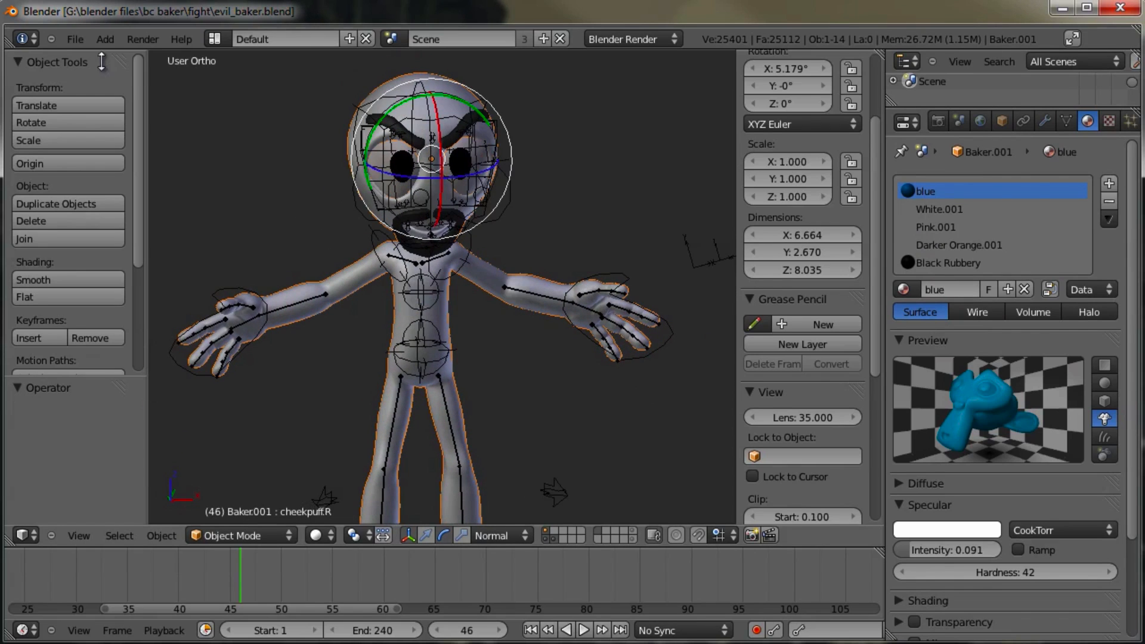
{"action": "left_click", "coordinate": [80, 38]}
{"action": "left_click", "coordinate": [95, 71]}
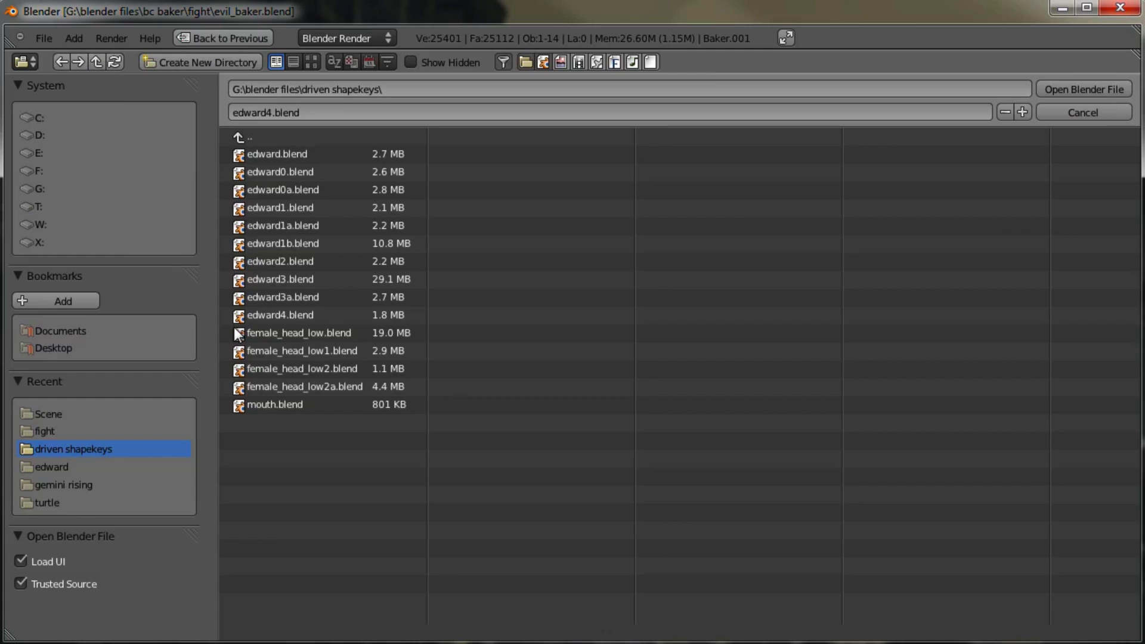
{"action": "left_click", "coordinate": [83, 431]}
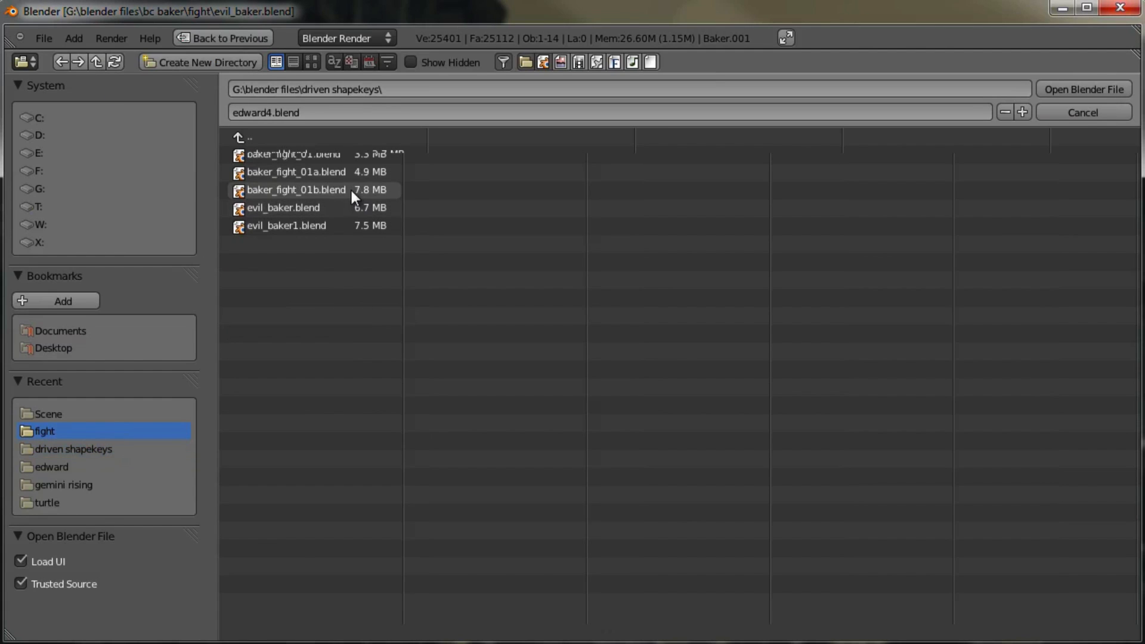
{"action": "left_click", "coordinate": [328, 172]}
{"action": "left_click", "coordinate": [1072, 95]}
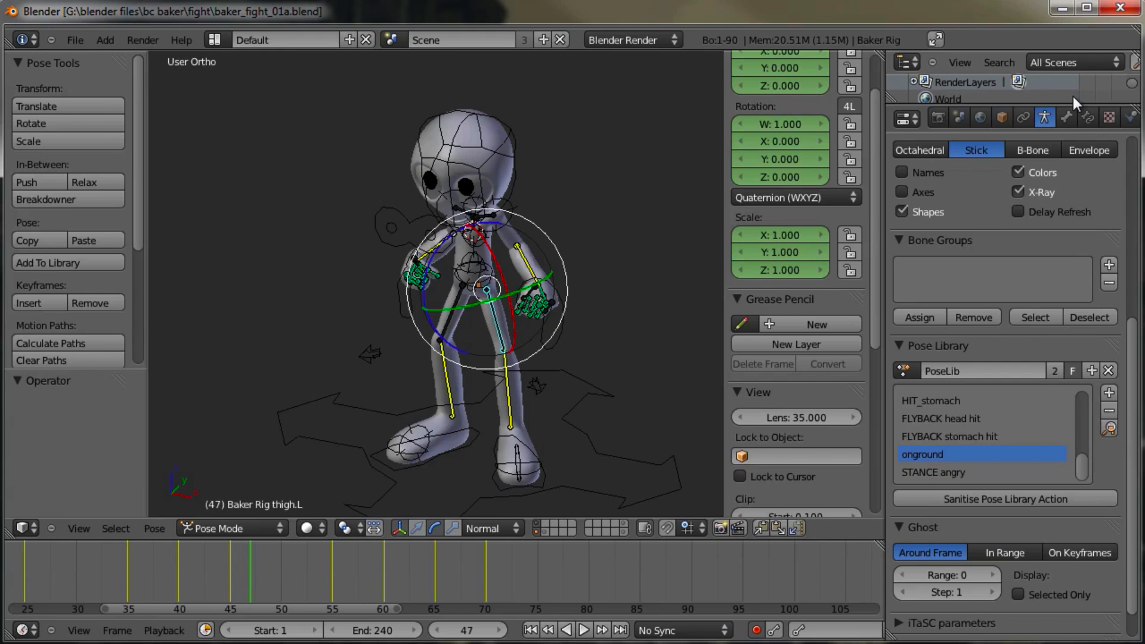
Step: Switch the character's rig from Pose Mode to Object Mode
{"action": "middle_click_drag", "start_coordinate": [442, 303], "coordinate": [456, 328]}
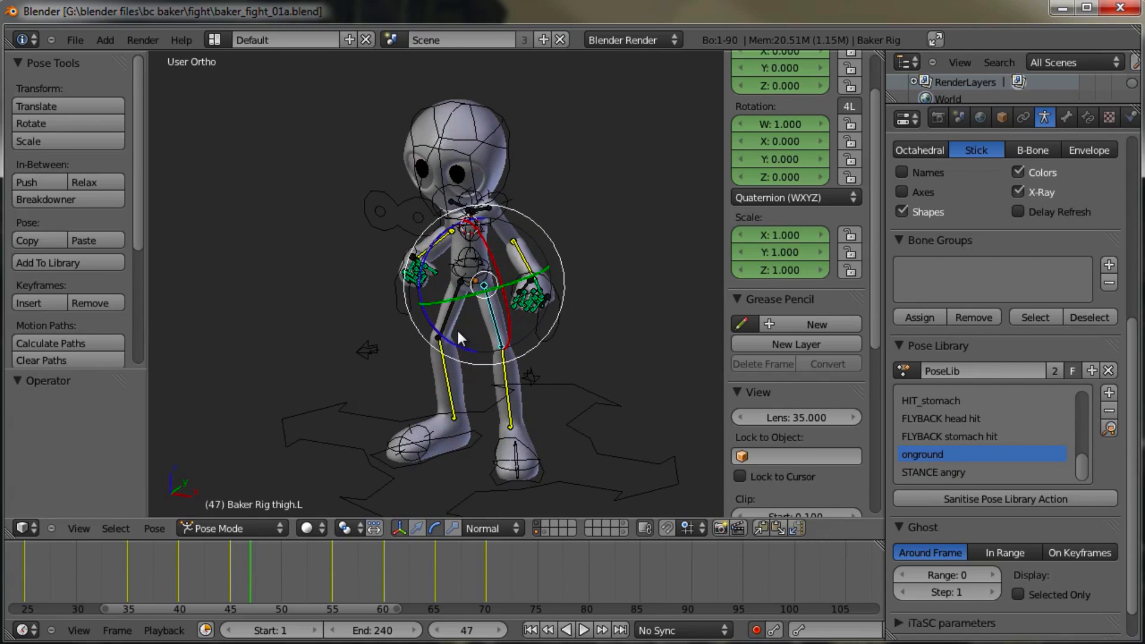
{"action": "middle_click_drag", "start_coordinate": [542, 271], "coordinate": [399, 256]}
{"action": "scroll", "coordinate": [547, 275], "scroll_direction": "down", "scroll_amount": 2}
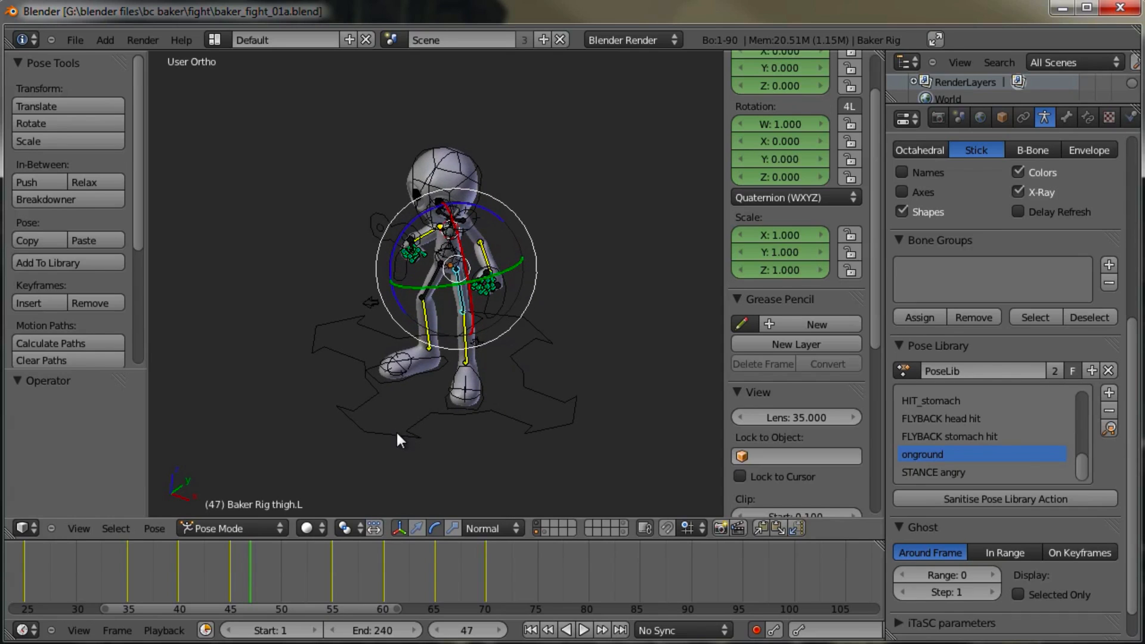
{"action": "left_click", "coordinate": [245, 525]}
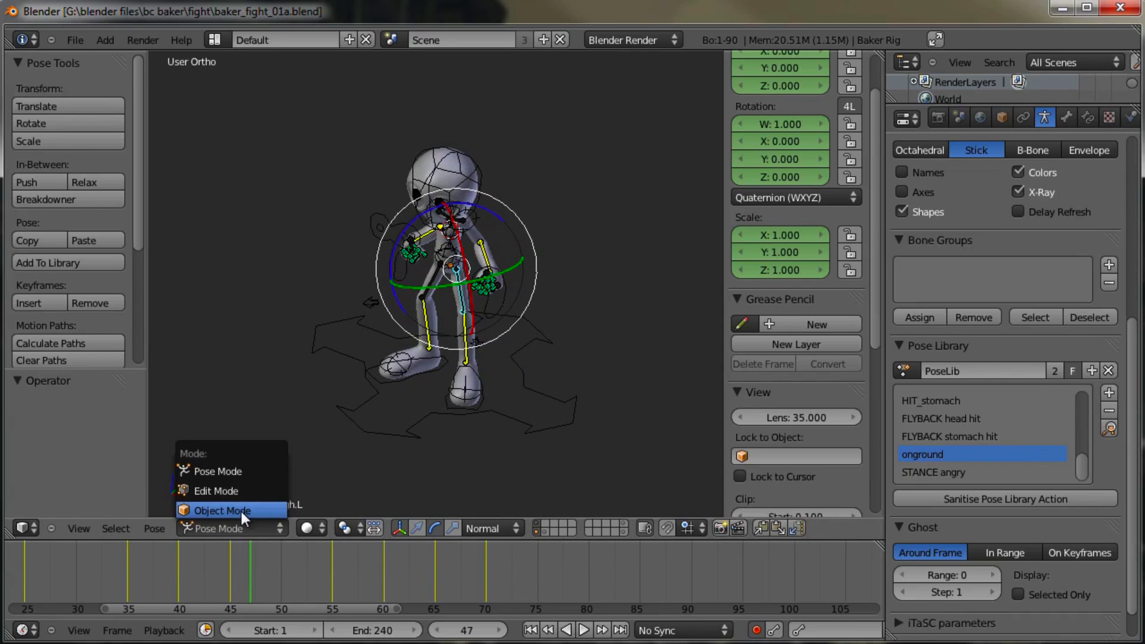
{"action": "left_click", "coordinate": [241, 510]}
{"action": "scroll", "coordinate": [491, 325], "scroll_direction": "up", "scroll_amount": 2}
{"action": "middle_click_drag", "start_coordinate": [491, 325], "coordinate": [420, 327], "text": "shift"}
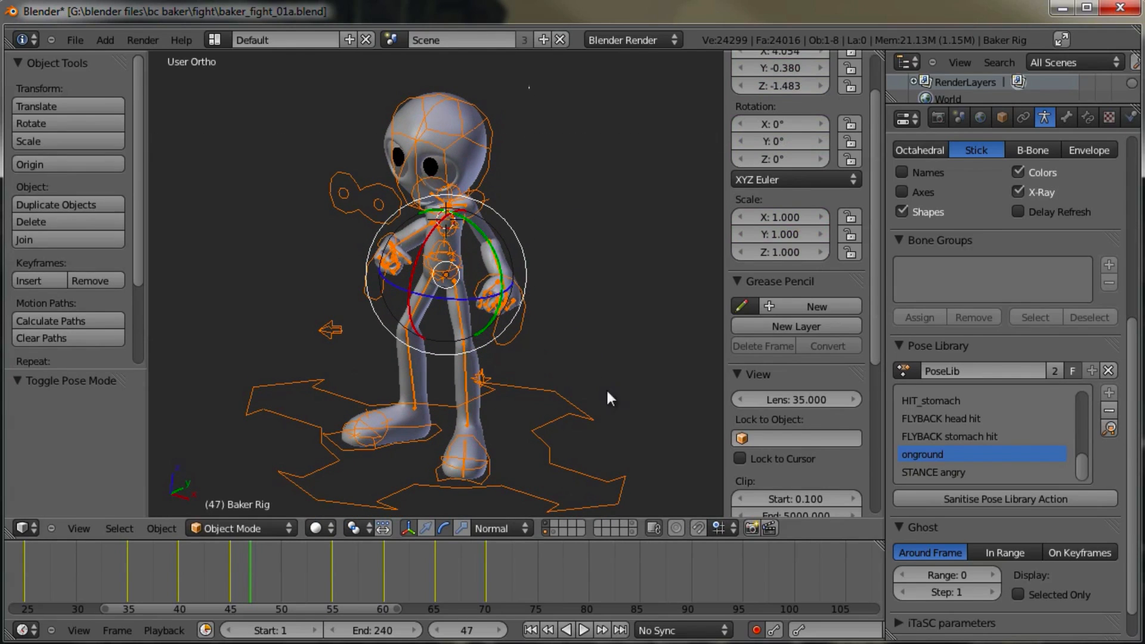
Step: Show the layer with the facial controls and box-select them together with the already selected rig and body
{"action": "left_click", "coordinate": [554, 531], "text": "shift"}
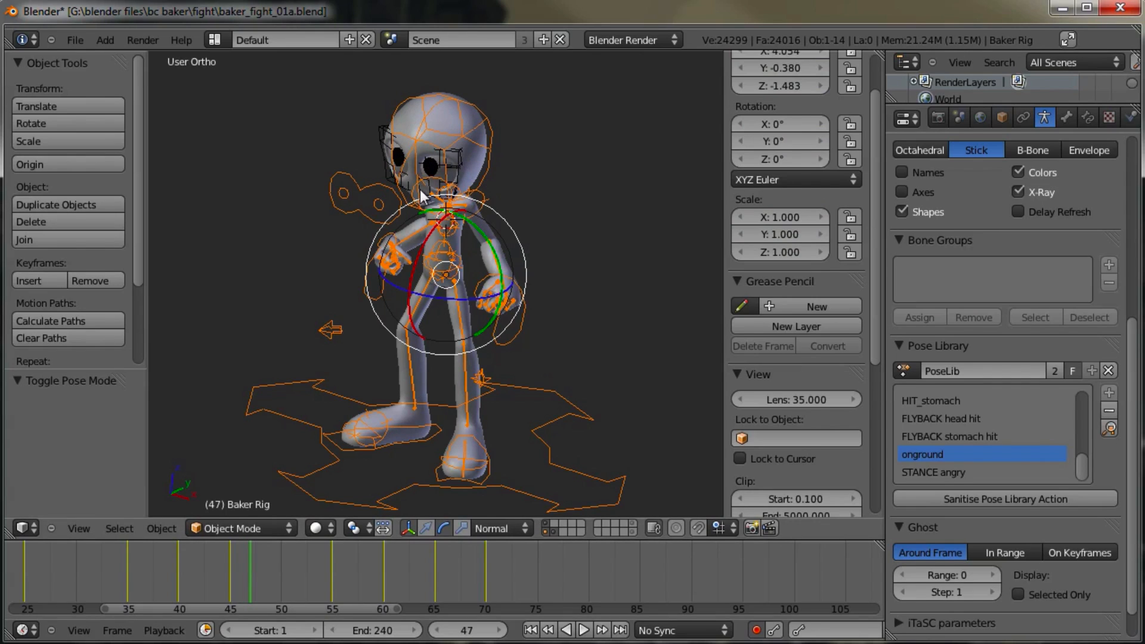
{"action": "key", "text": "b"}
{"action": "left_click_drag", "start_coordinate": [516, 111], "coordinate": [356, 196]}
{"action": "scroll", "coordinate": [514, 310], "scroll_direction": "down", "scroll_amount": 2}
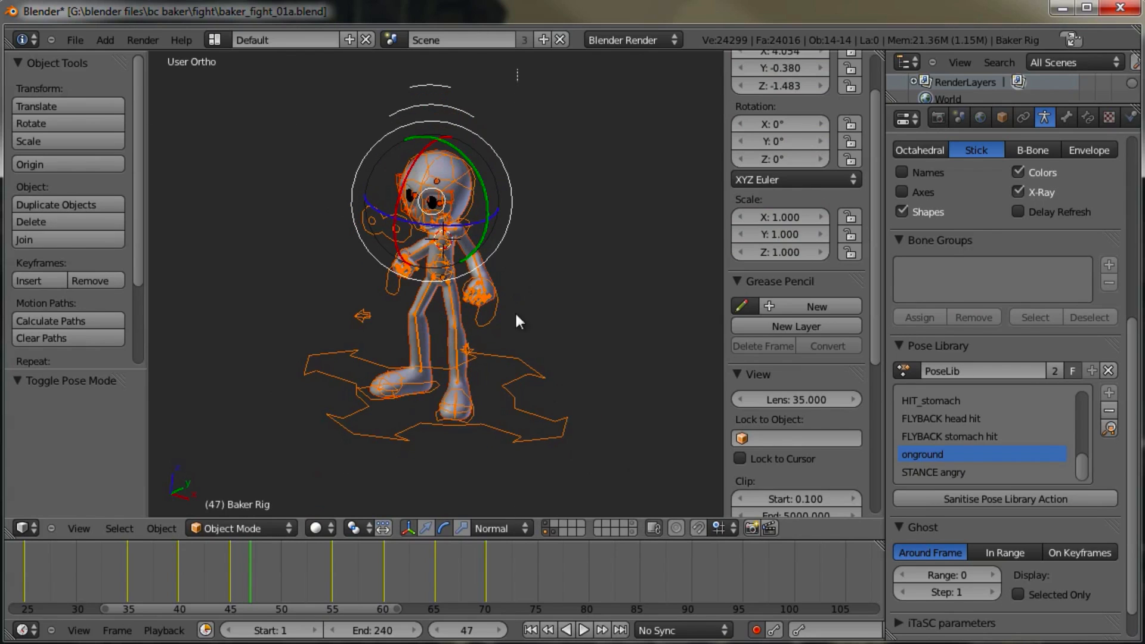
Step: Duplicate the whole selected character and place the copy beside the original, about 5.06 units along X and 2.54 along Y
{"action": "middle_click_drag", "start_coordinate": [515, 315], "coordinate": [465, 297], "text": "shift"}
{"action": "middle_click_drag", "start_coordinate": [406, 277], "coordinate": [445, 295]}
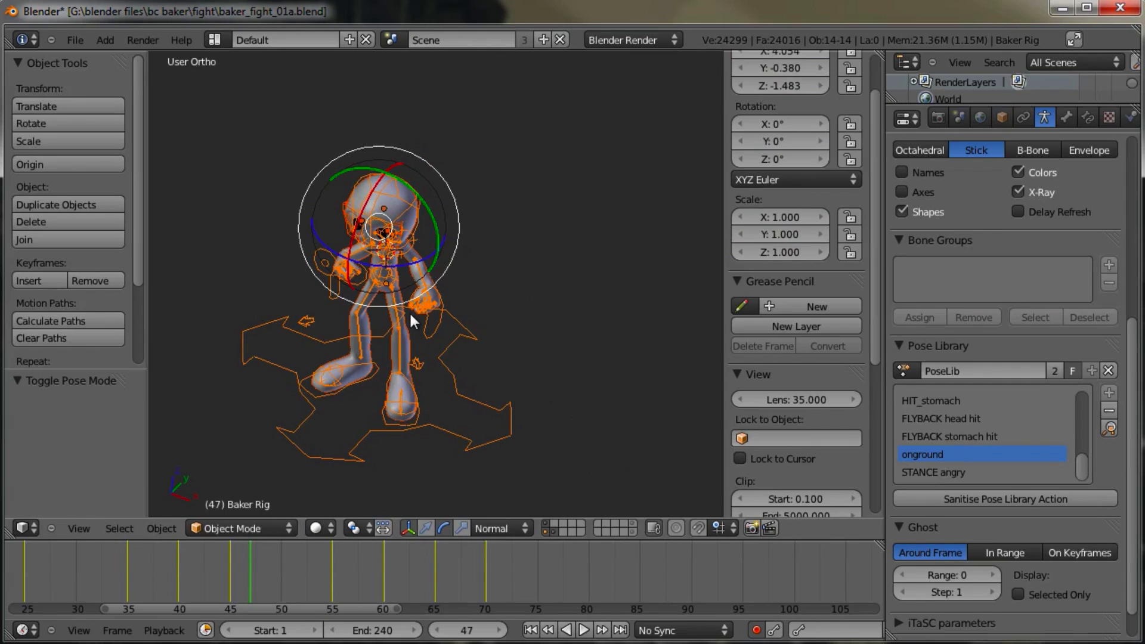
{"action": "key", "text": "shift+d"}
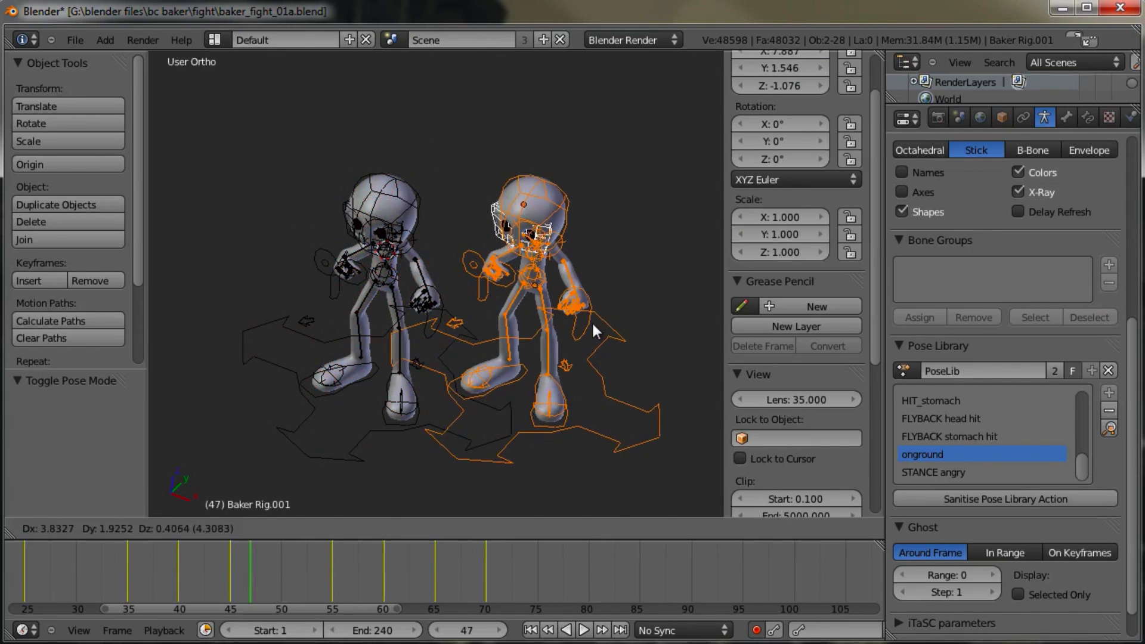
{"action": "left_click", "coordinate": [521, 389]}
{"action": "middle_click_drag", "start_coordinate": [523, 393], "coordinate": [393, 281]}
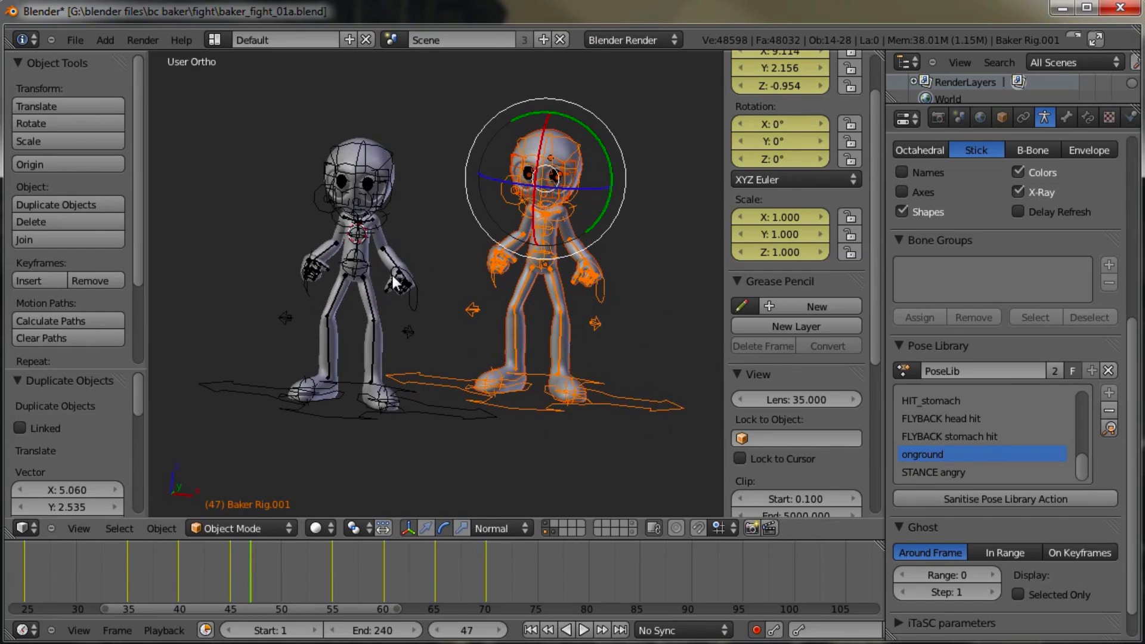
Step: Put the duplicated rig in Pose Mode and scrub the timeline to compare both characters' animation, ending on frame 52
{"action": "left_click", "coordinate": [270, 527]}
{"action": "left_click", "coordinate": [262, 471]}
{"action": "middle_click_drag", "start_coordinate": [511, 359], "coordinate": [531, 309]}
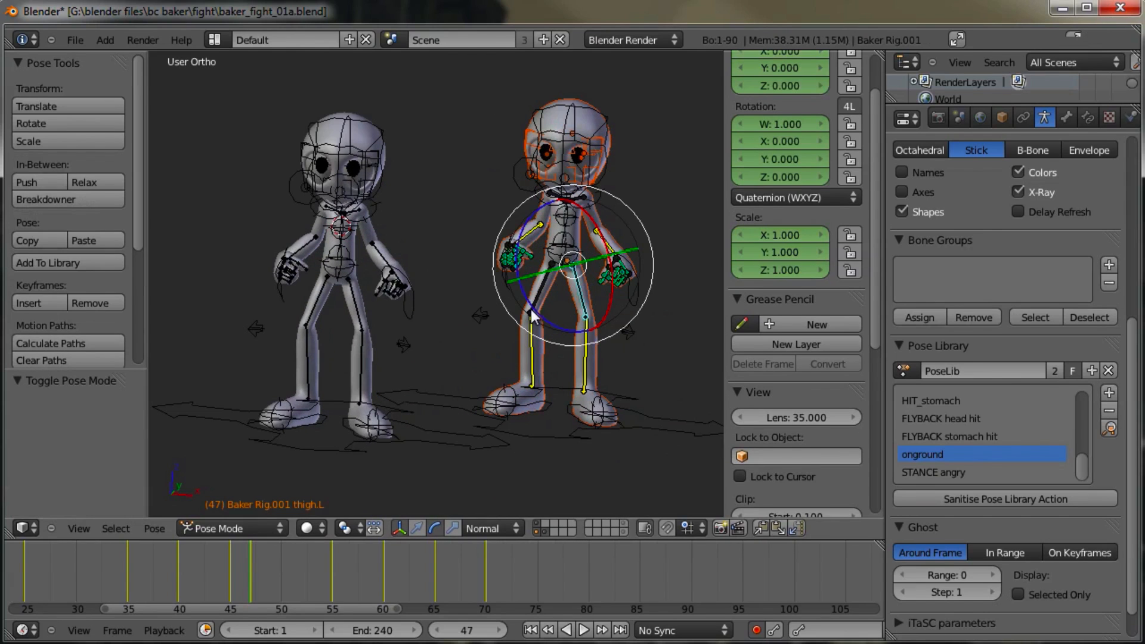
{"action": "mouse_move", "coordinate": [76, 563]}
{"action": "left_mouse_down"}
{"action": "mouse_move", "coordinate": [145, 573]}
{"action": "mouse_move", "coordinate": [374, 561]}
{"action": "left_mouse_up"}
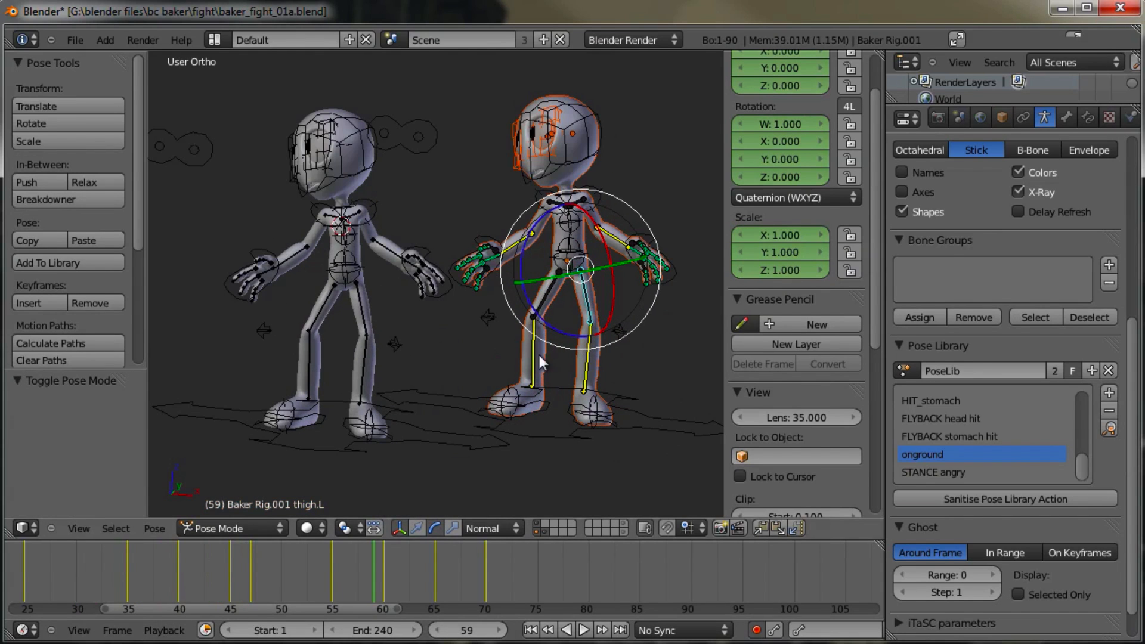
{"action": "mouse_move", "coordinate": [195, 564]}
{"action": "left_mouse_down"}
{"action": "mouse_move", "coordinate": [334, 579]}
{"action": "mouse_move", "coordinate": [264, 580]}
{"action": "mouse_move", "coordinate": [303, 585]}
{"action": "left_mouse_up"}
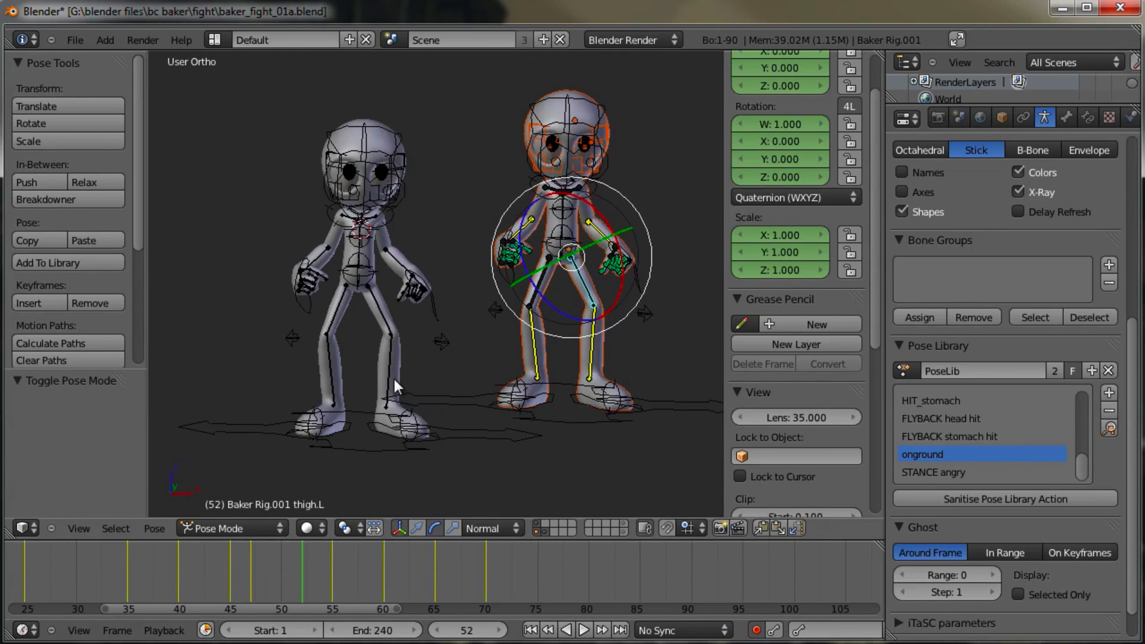
Step: Switch the duplicated rig back to Object Mode and delete the whole duplicate character
{"action": "key", "text": "KP_1"}
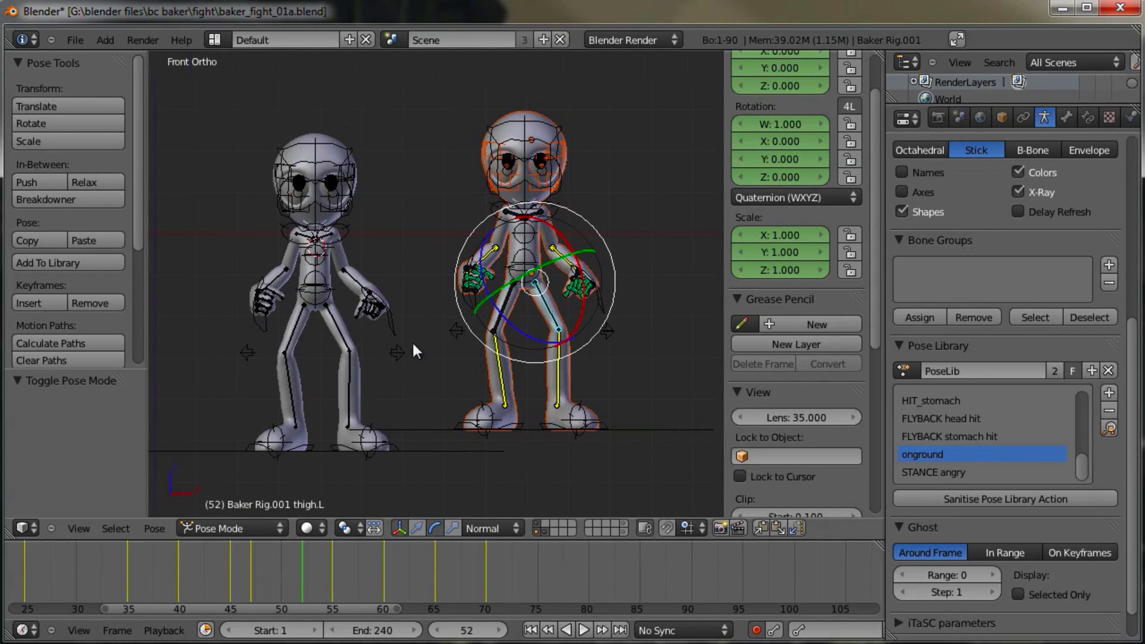
{"action": "middle_click_drag", "start_coordinate": [437, 329], "coordinate": [402, 331], "text": "shift"}
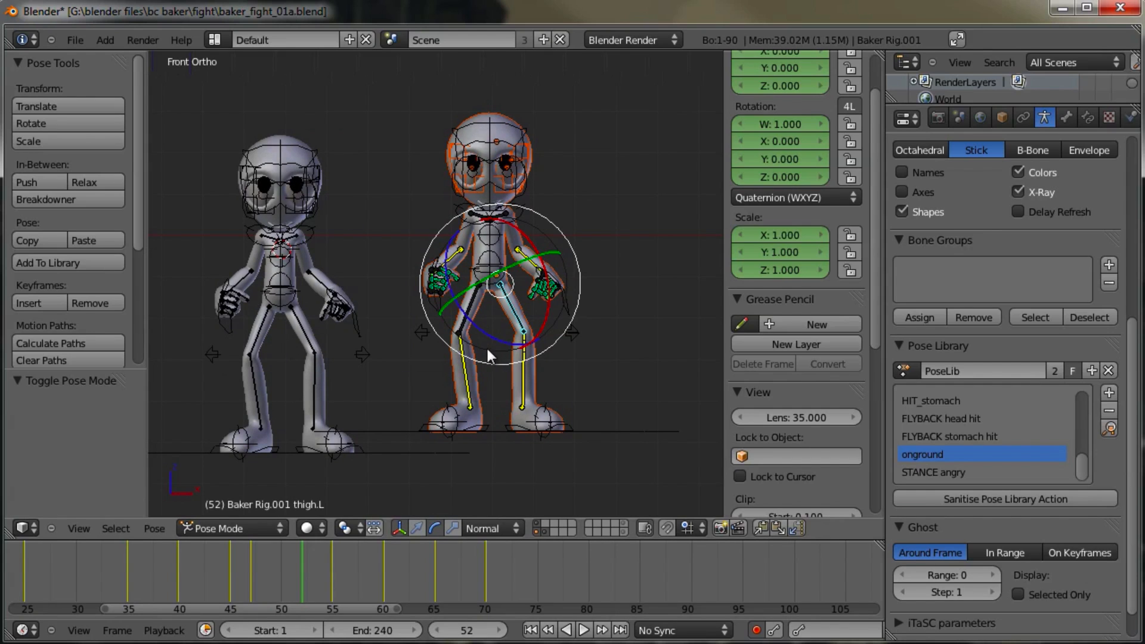
{"action": "middle_click_drag", "start_coordinate": [523, 253], "coordinate": [481, 348]}
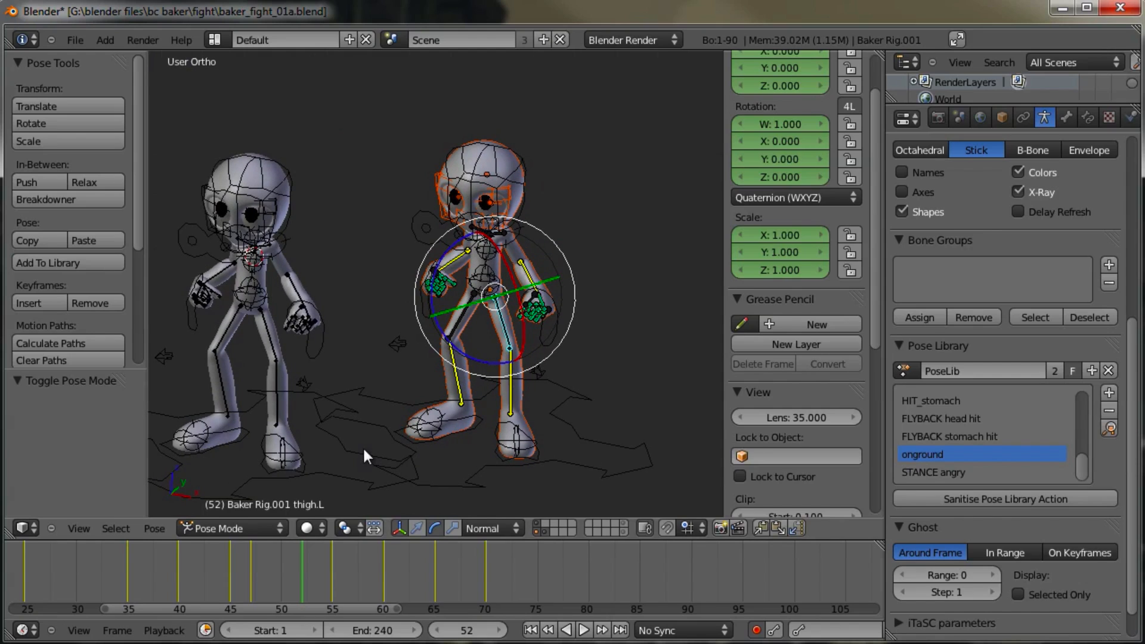
{"action": "left_click", "coordinate": [257, 524]}
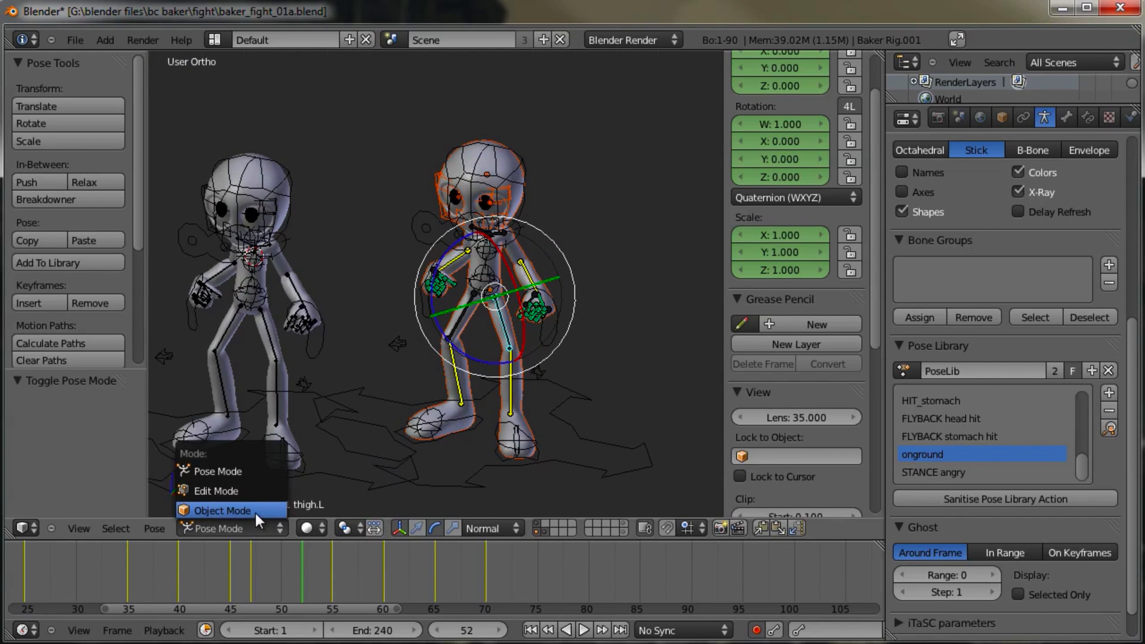
{"action": "left_click", "coordinate": [255, 512]}
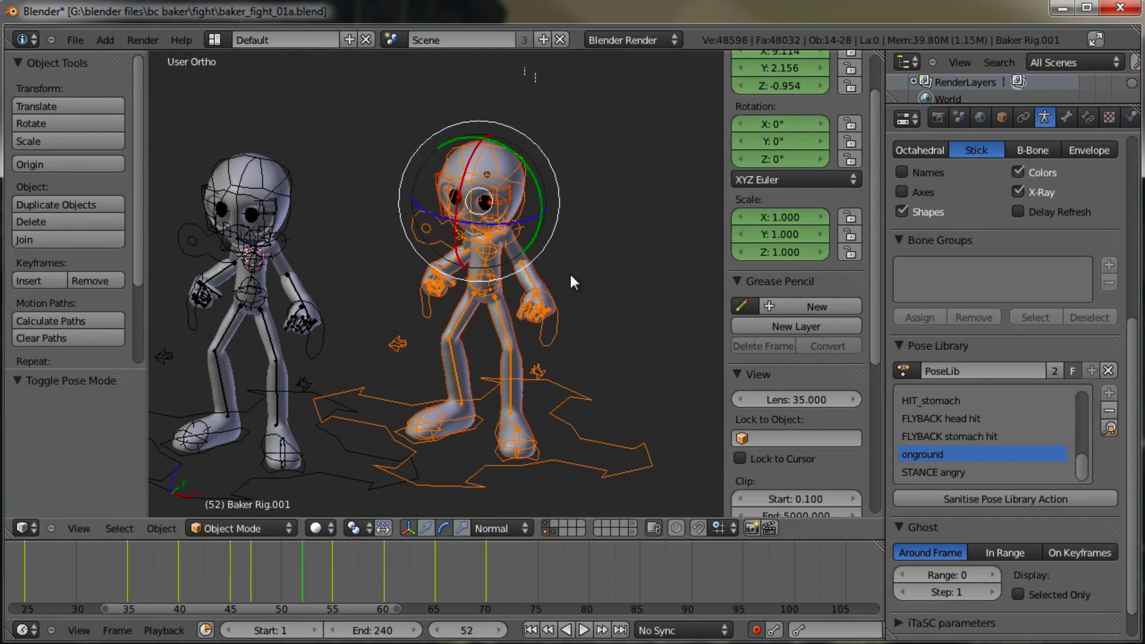
{"action": "key", "text": "x"}
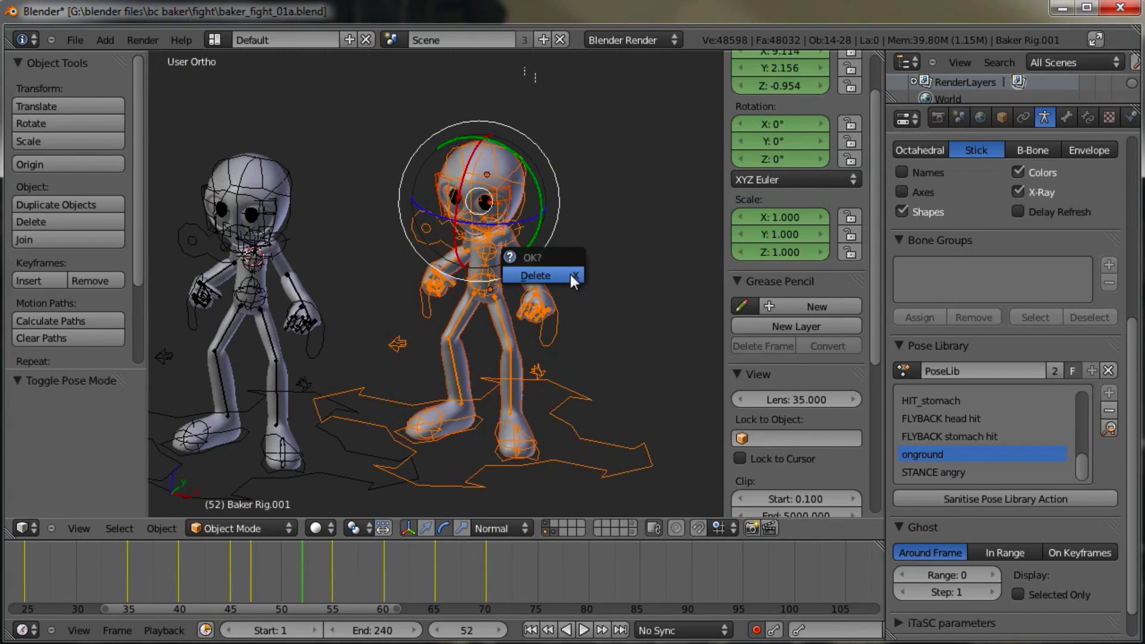
{"action": "left_click", "coordinate": [570, 274]}
{"action": "scroll", "coordinate": [400, 293], "scroll_direction": "down", "scroll_amount": 2}
{"action": "middle_click_drag", "start_coordinate": [374, 321], "coordinate": [501, 320], "text": "shift"}
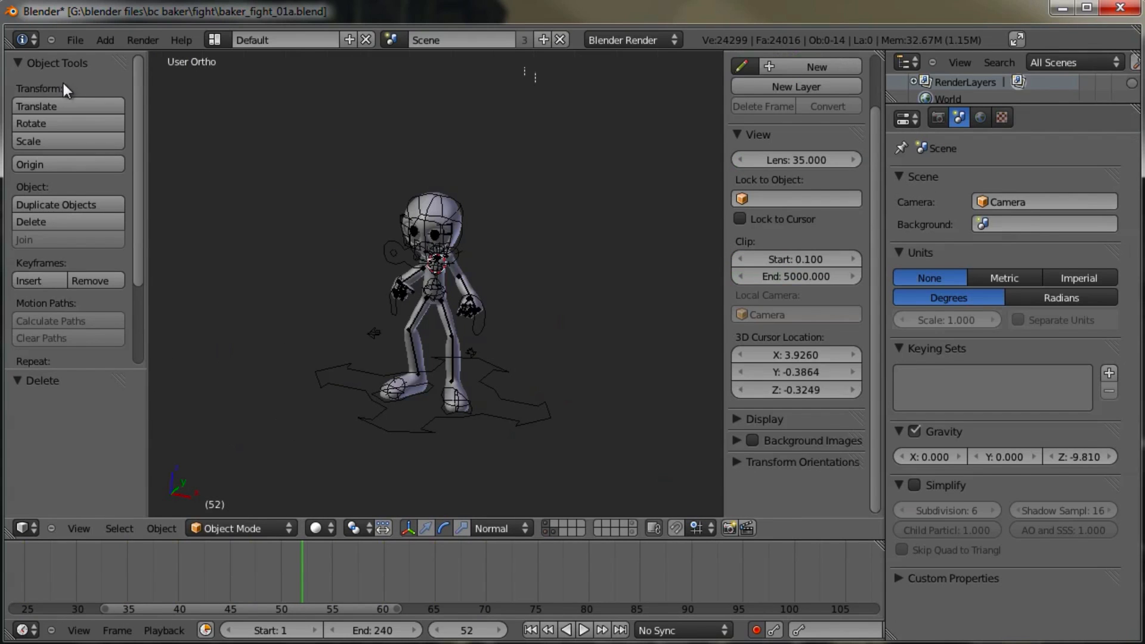
Step: Append the scene named Scene from evil_baker.blend in the fight folder
{"action": "left_click", "coordinate": [66, 41]}
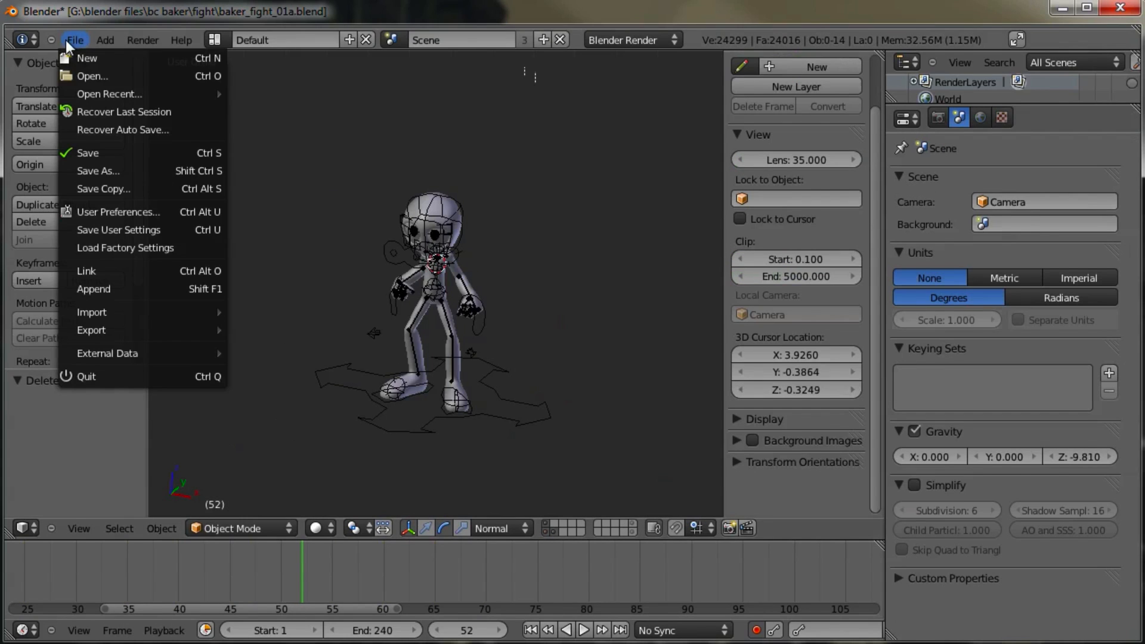
{"action": "left_click", "coordinate": [107, 288]}
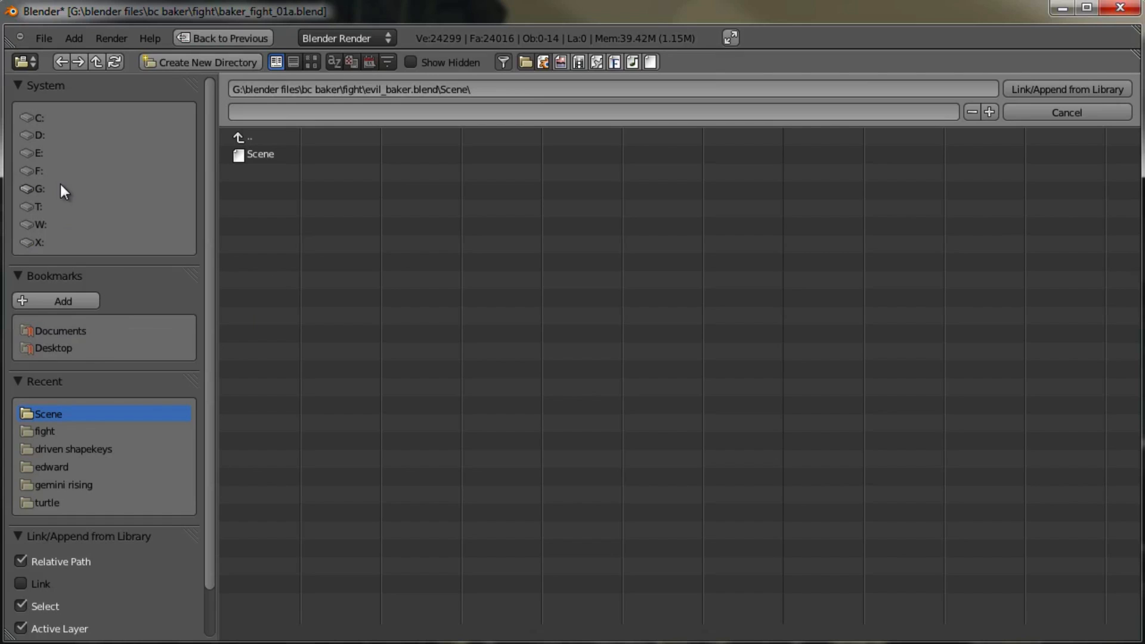
{"action": "left_click", "coordinate": [48, 430]}
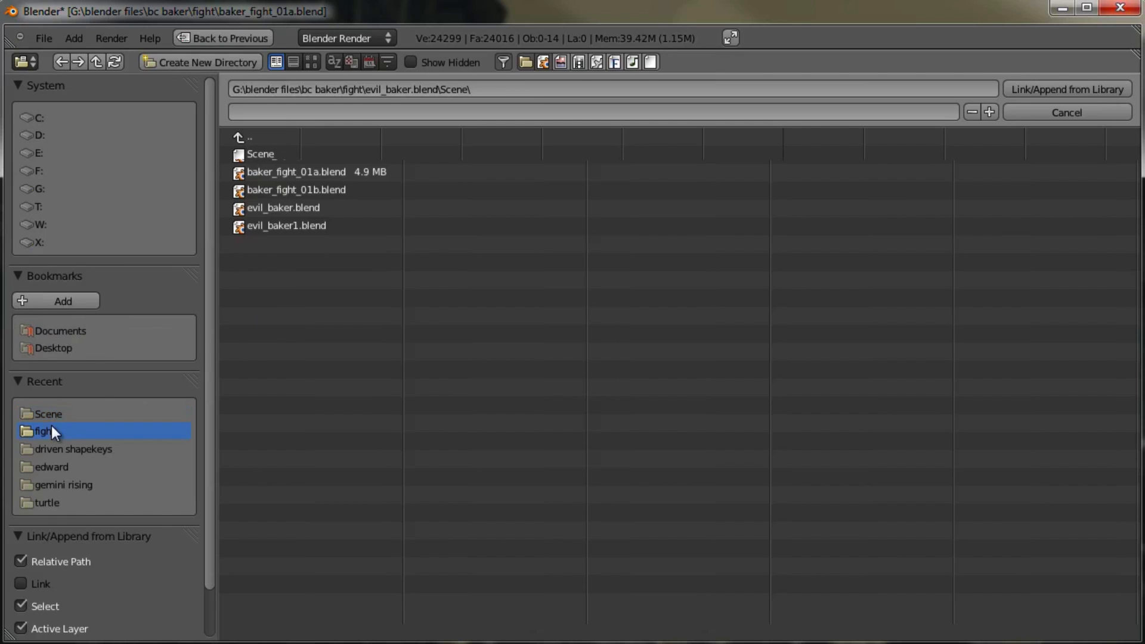
{"action": "left_click", "coordinate": [309, 207]}
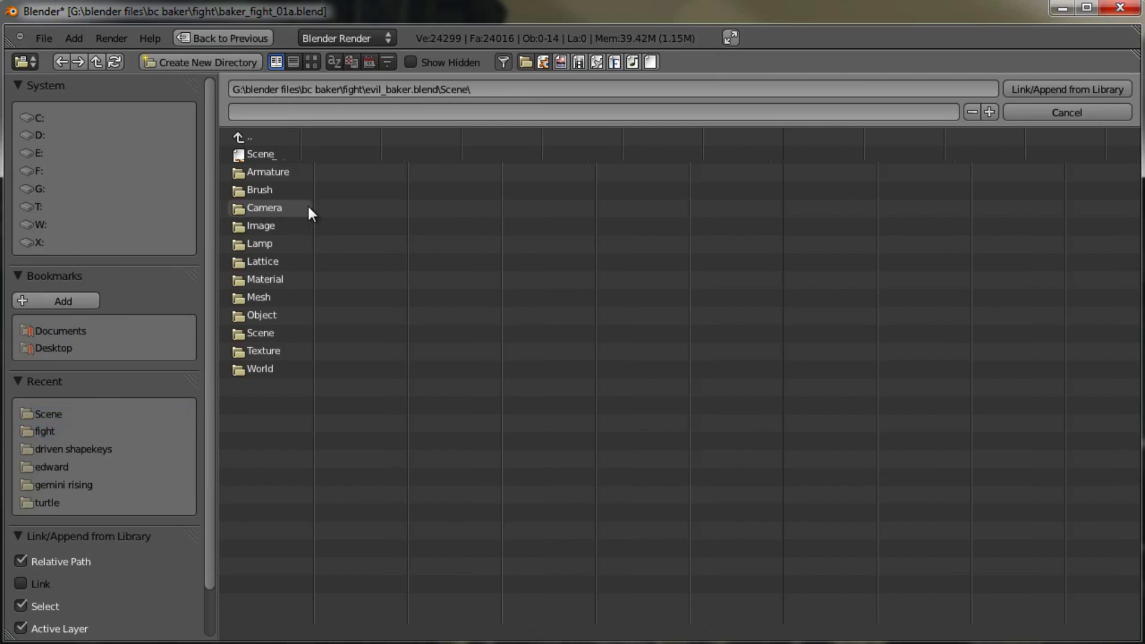
{"action": "left_click", "coordinate": [258, 334]}
{"action": "left_click", "coordinate": [254, 155]}
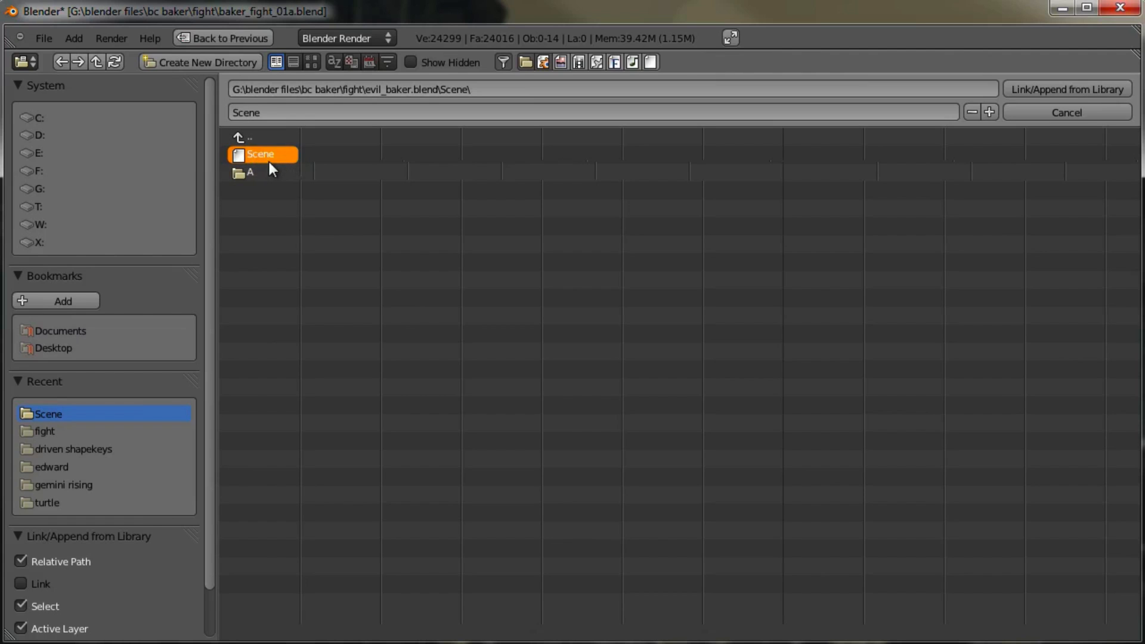
{"action": "left_click", "coordinate": [1029, 88]}
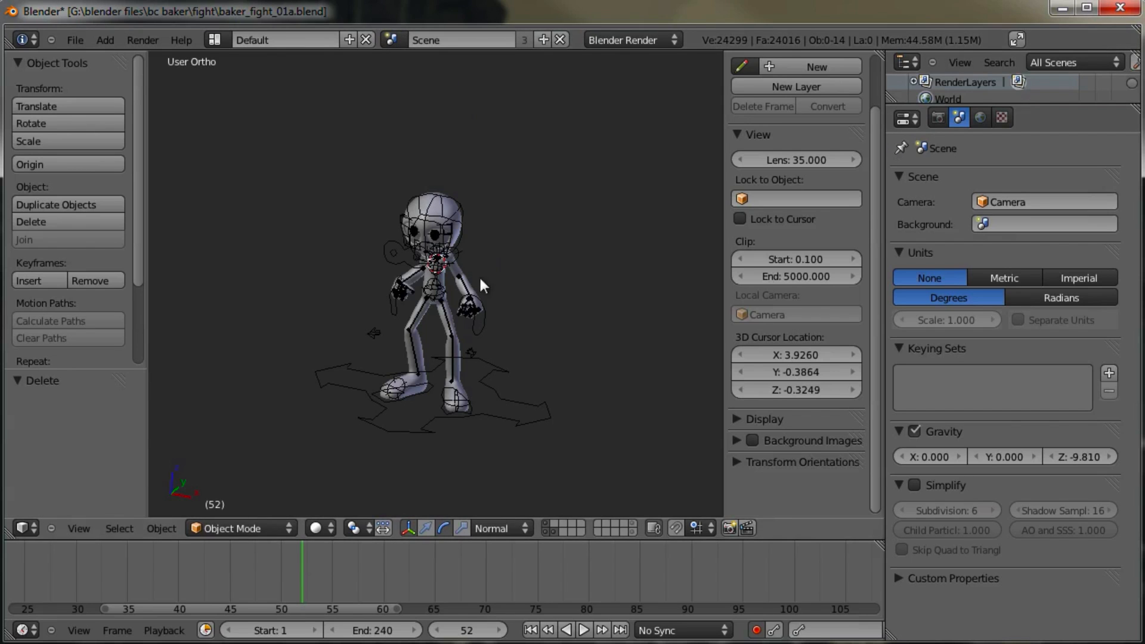
Step: Switch to the appended Scene.001 and rename it Scene Evil
{"action": "left_click", "coordinate": [392, 41]}
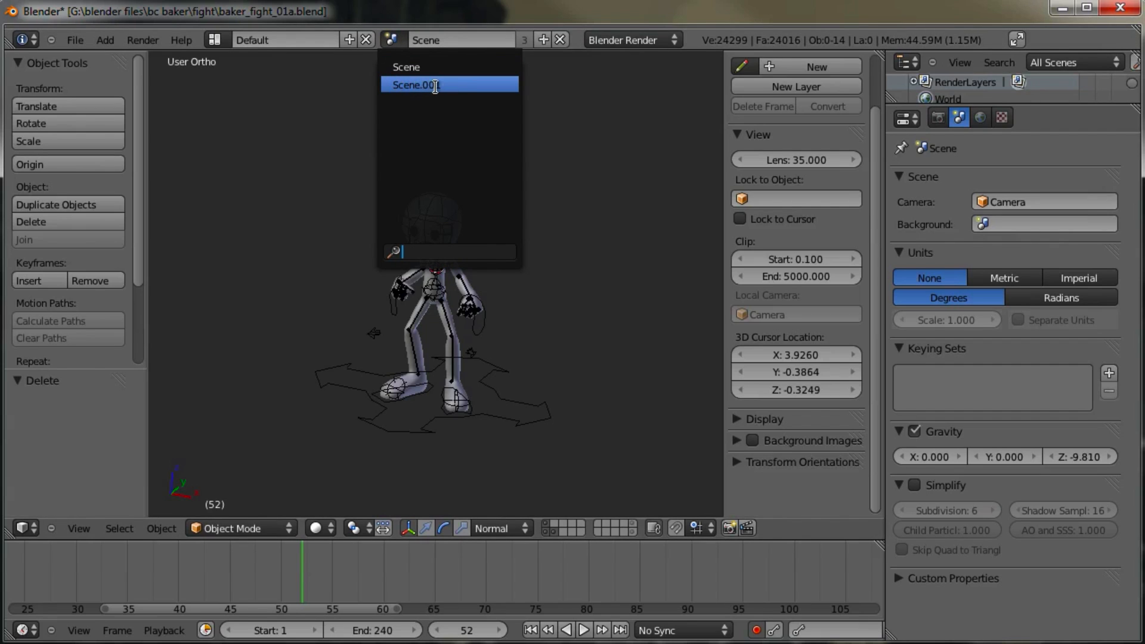
{"action": "left_click", "coordinate": [407, 85]}
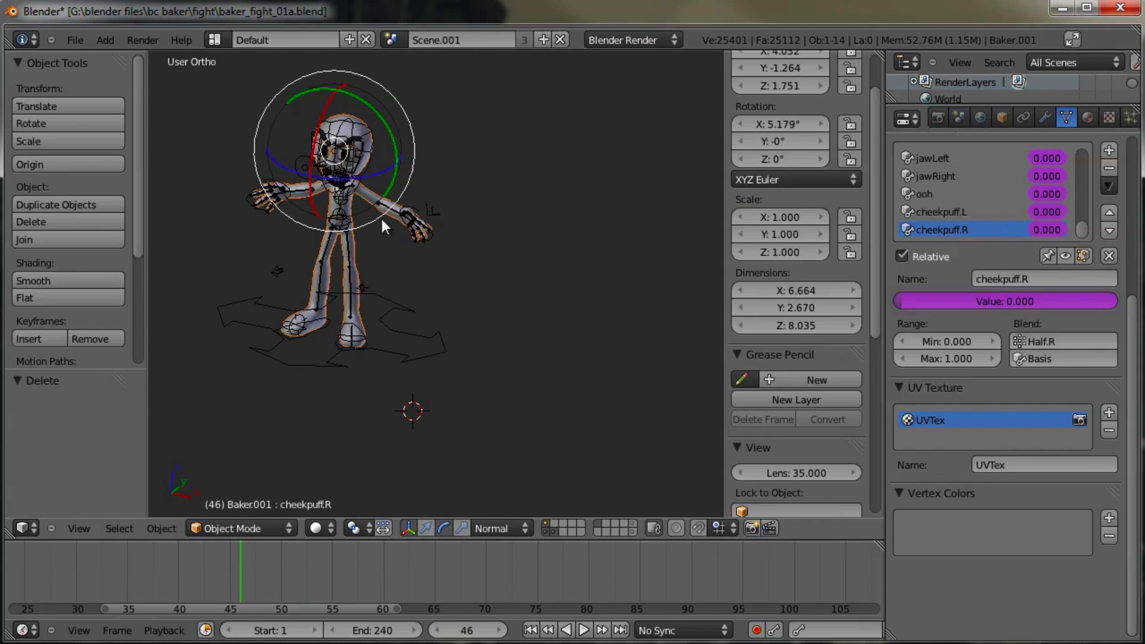
{"action": "scroll", "coordinate": [395, 260], "scroll_direction": "up", "scroll_amount": 3}
{"action": "middle_click_drag", "start_coordinate": [371, 252], "coordinate": [488, 333], "text": "shift"}
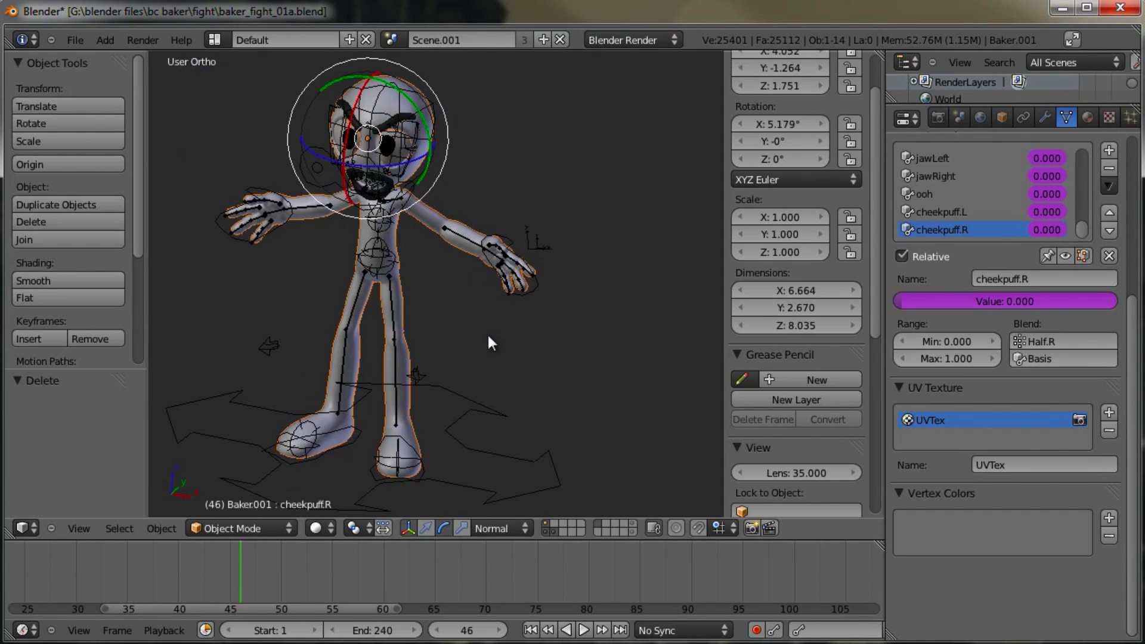
{"action": "left_click", "coordinate": [465, 42]}
{"action": "left_click_drag", "start_coordinate": [491, 40], "coordinate": [442, 40]}
{"action": "key", "text": "BackSpace"}
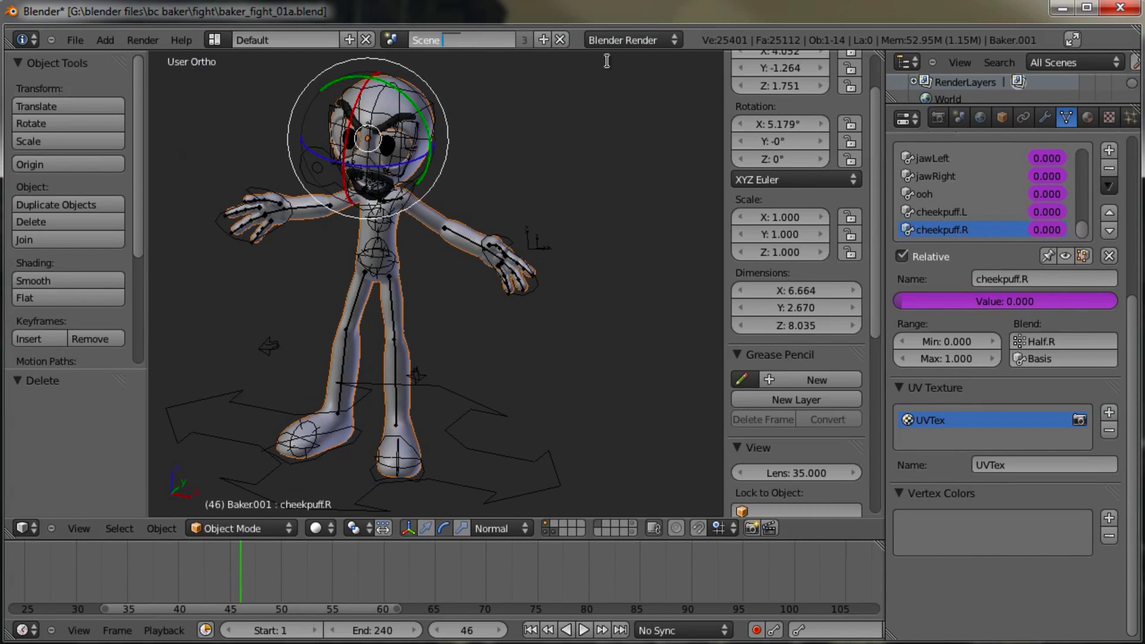
{"action": "type", "text": "Evil"}
{"action": "key", "text": "Return"}
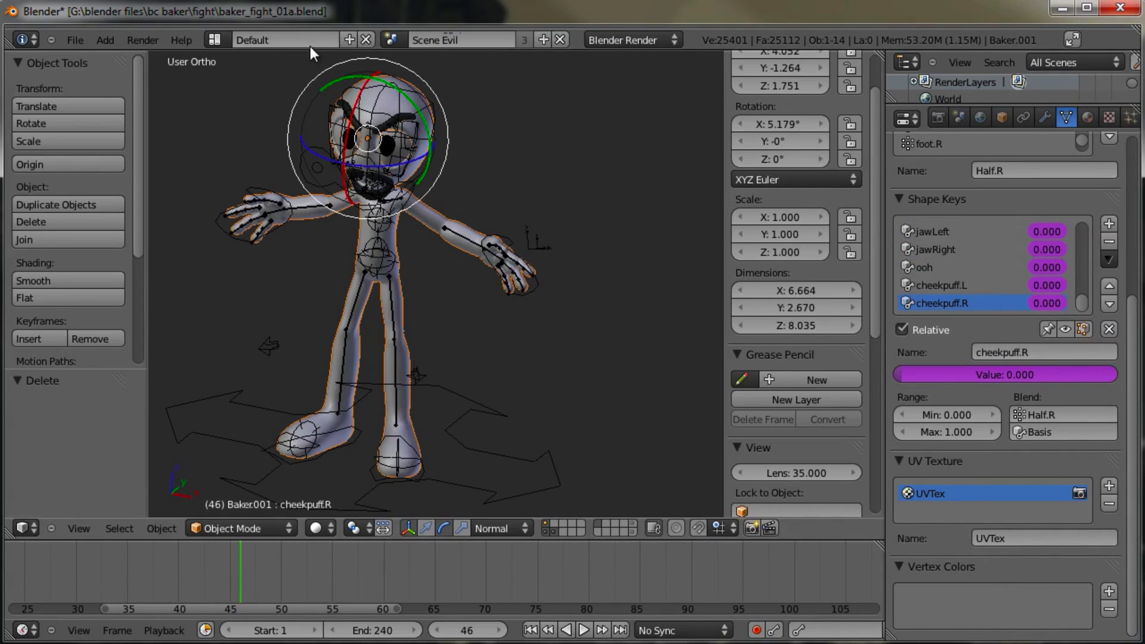
Step: Put the evil Baker's rig in Object Mode and select all of the character's objects
{"action": "right_click", "coordinate": [392, 245]}
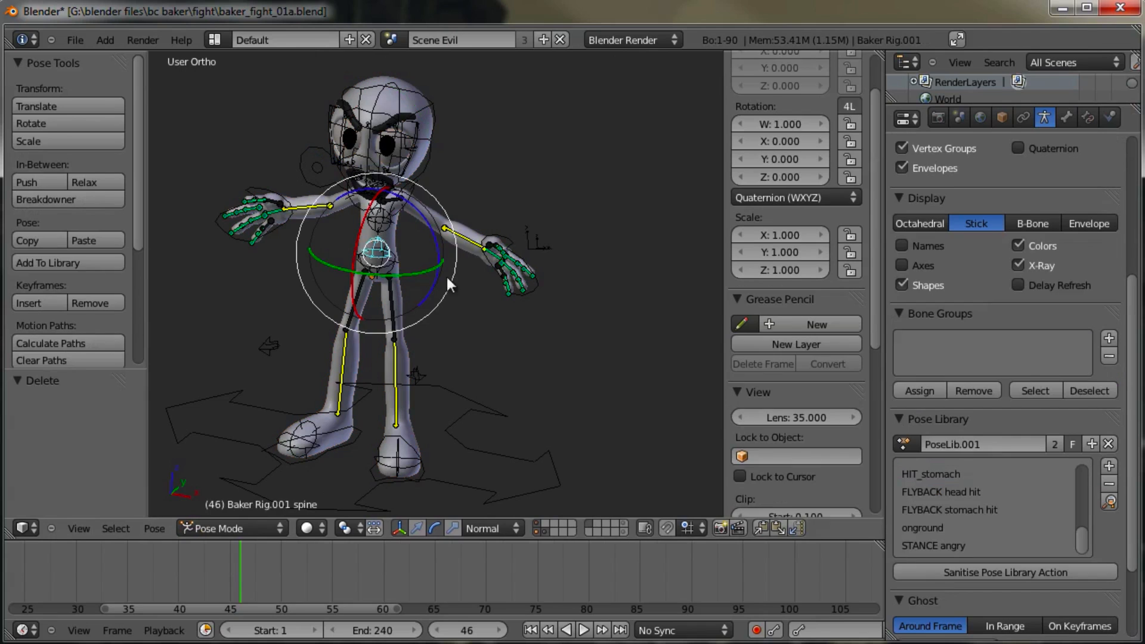
{"action": "left_click", "coordinate": [237, 528]}
{"action": "left_click", "coordinate": [242, 509]}
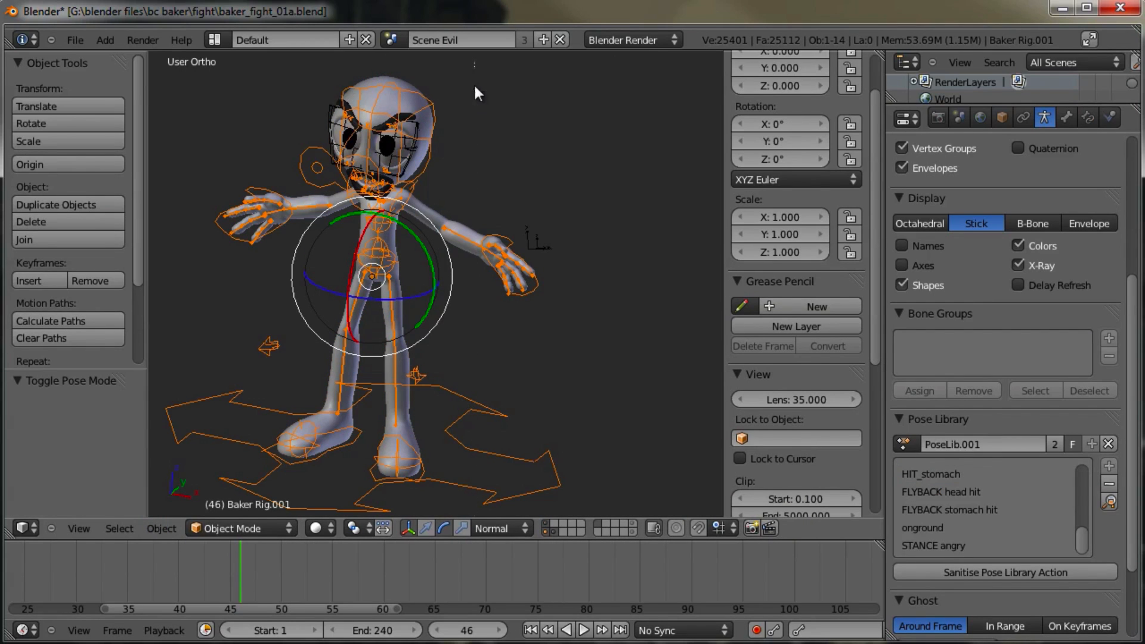
{"action": "key", "text": "a"}
{"action": "key", "text": "a"}
{"action": "scroll", "coordinate": [306, 209], "scroll_direction": "down", "scroll_amount": 3}
{"action": "middle_click_drag", "start_coordinate": [441, 316], "coordinate": [484, 353]}
{"action": "scroll", "coordinate": [499, 329], "scroll_direction": "up", "scroll_amount": 2}
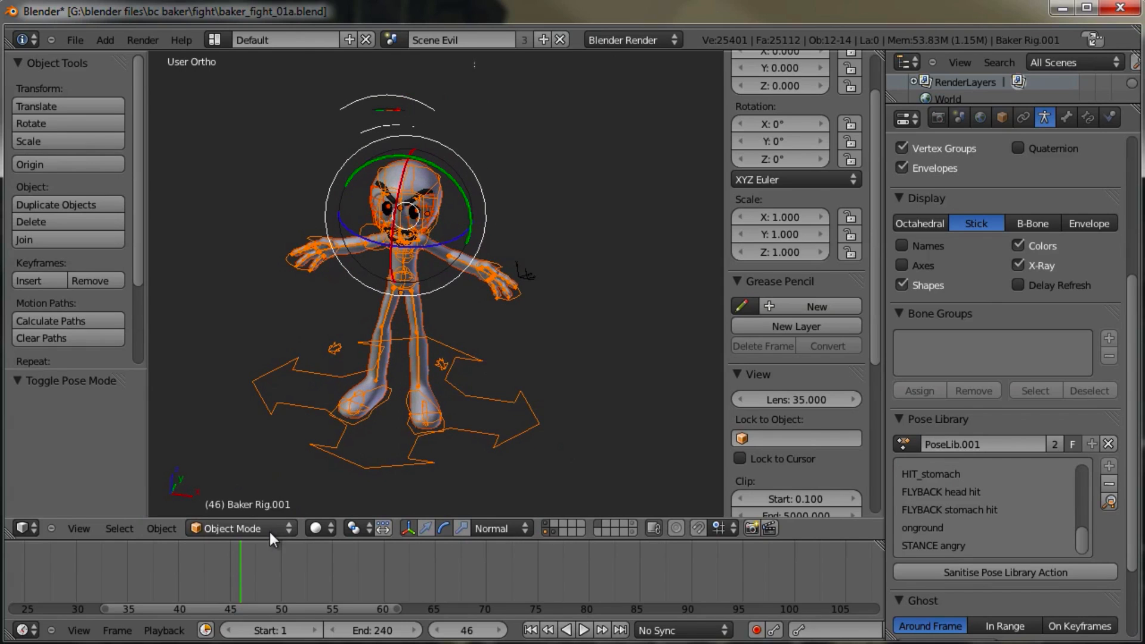
Step: Link the selected evil Baker objects to the original Scene and switch to that scene
{"action": "left_click", "coordinate": [164, 528]}
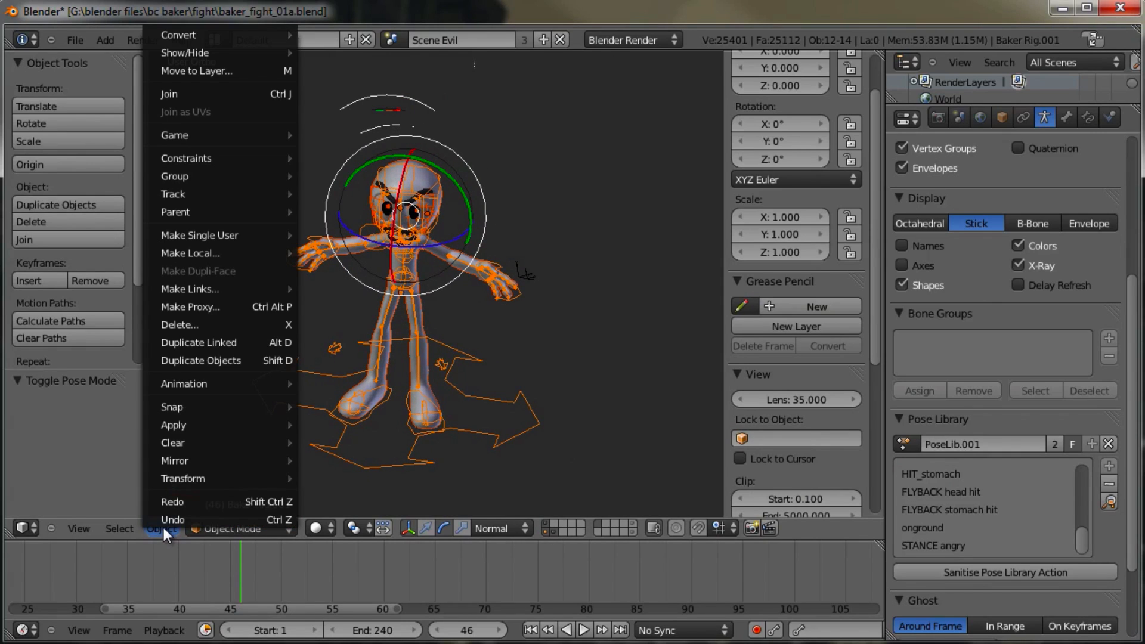
{"action": "mouse_move", "coordinate": [237, 289]}
{"action": "mouse_move", "coordinate": [337, 292]}
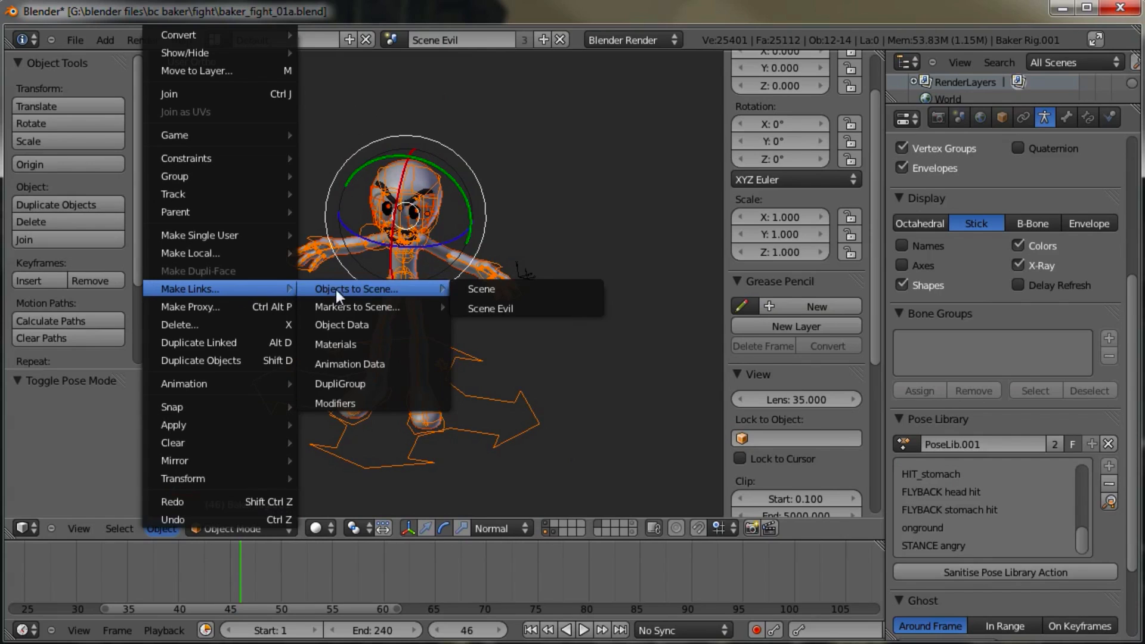
{"action": "left_click", "coordinate": [486, 286]}
{"action": "left_click", "coordinate": [394, 41]}
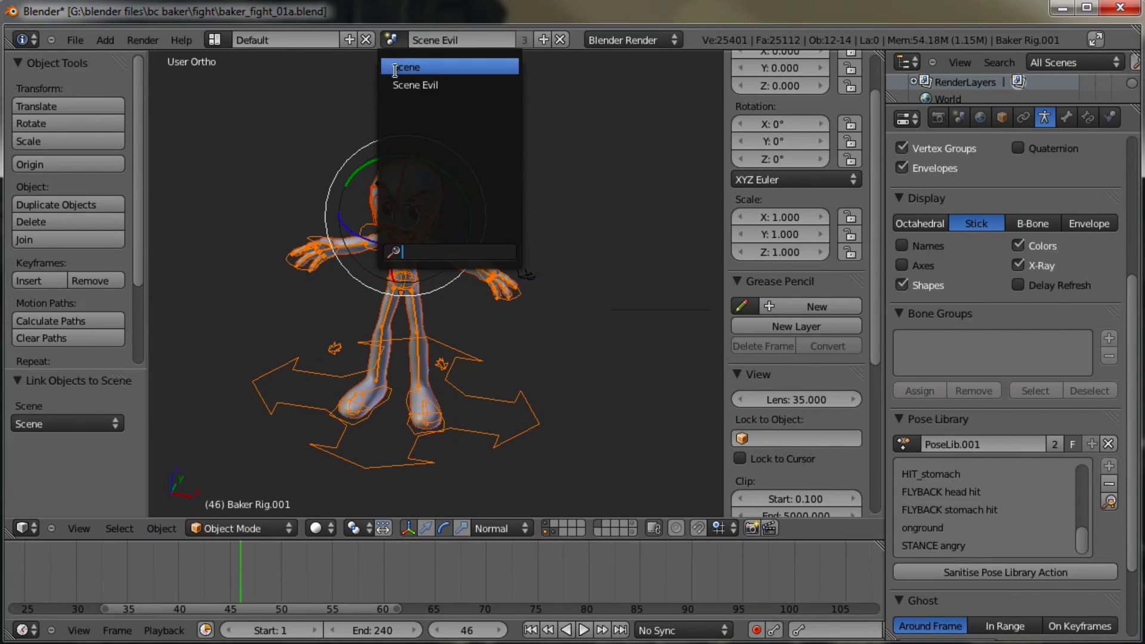
{"action": "left_click", "coordinate": [401, 67]}
{"action": "middle_click_drag", "start_coordinate": [466, 313], "coordinate": [384, 276]}
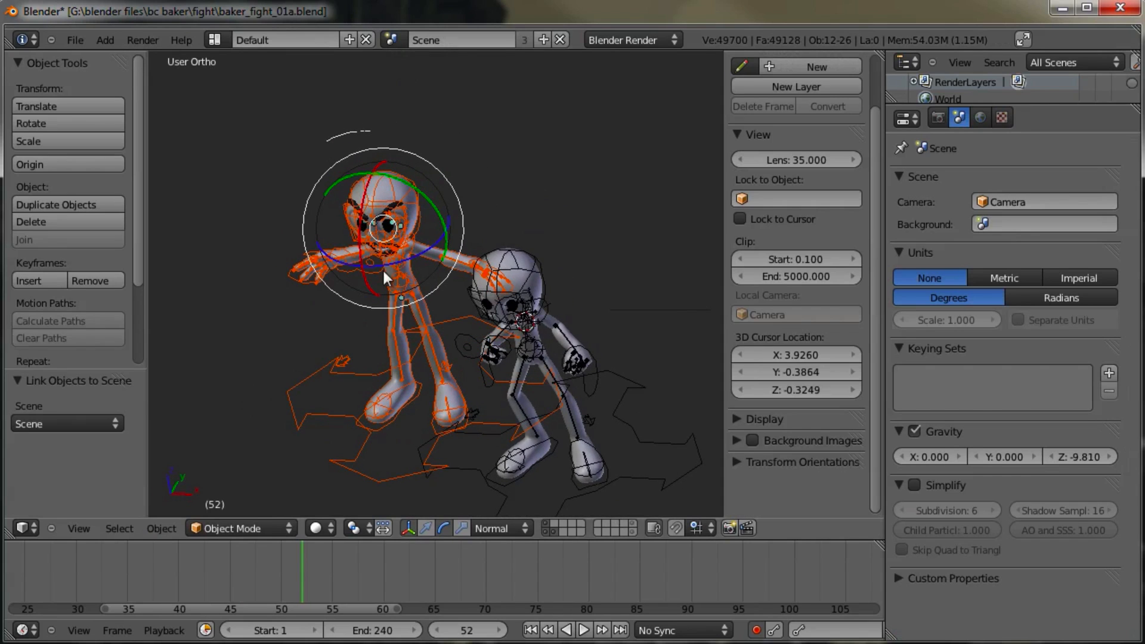
Step: Return to Scene Evil, delete that scene, and check the list of remaining scenes
{"action": "left_click", "coordinate": [392, 37]}
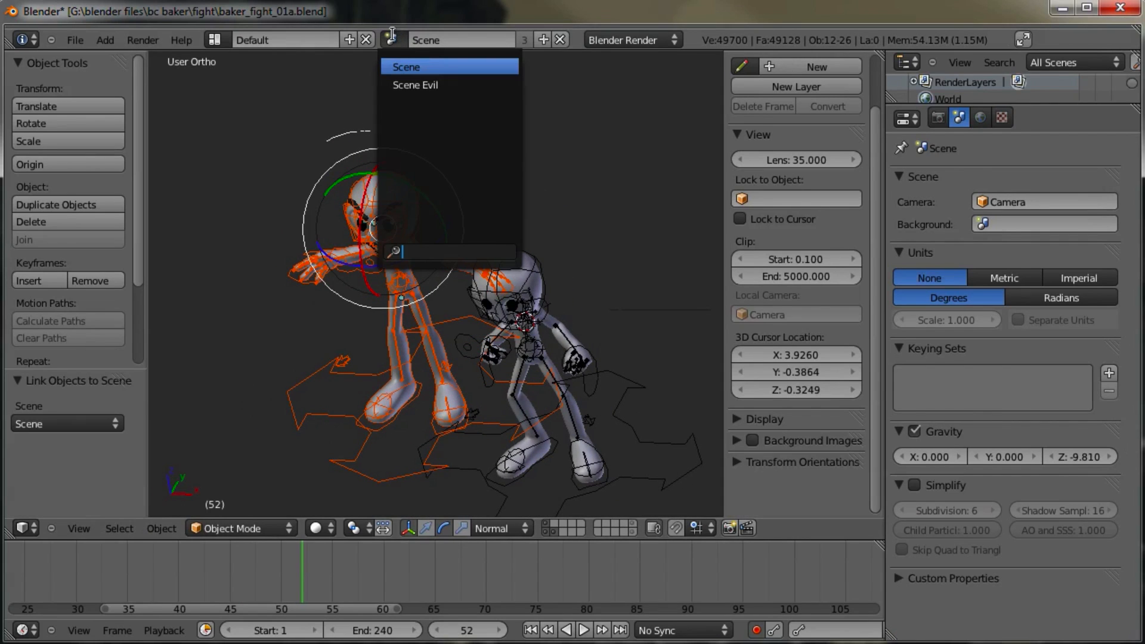
{"action": "left_click", "coordinate": [410, 84]}
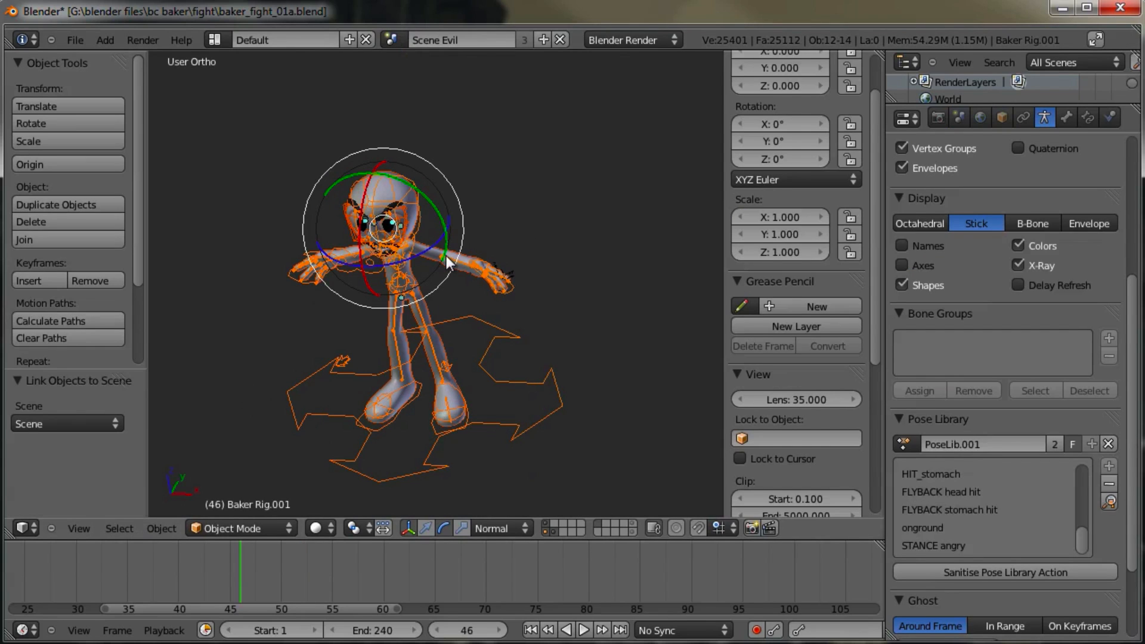
{"action": "left_click", "coordinate": [559, 39]}
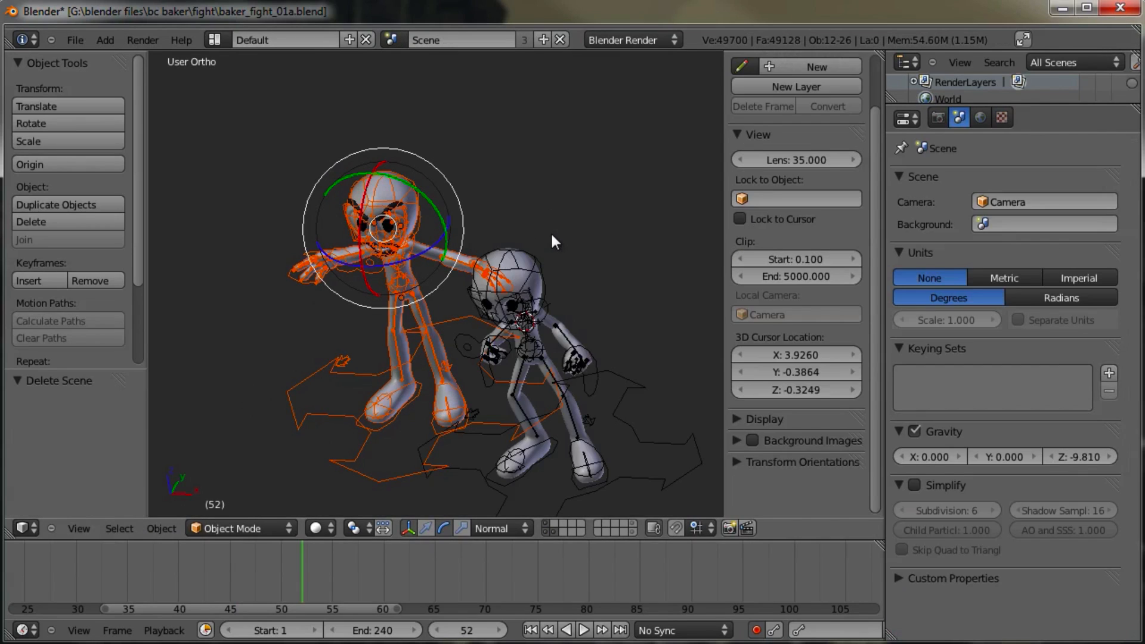
{"action": "left_click", "coordinate": [392, 39]}
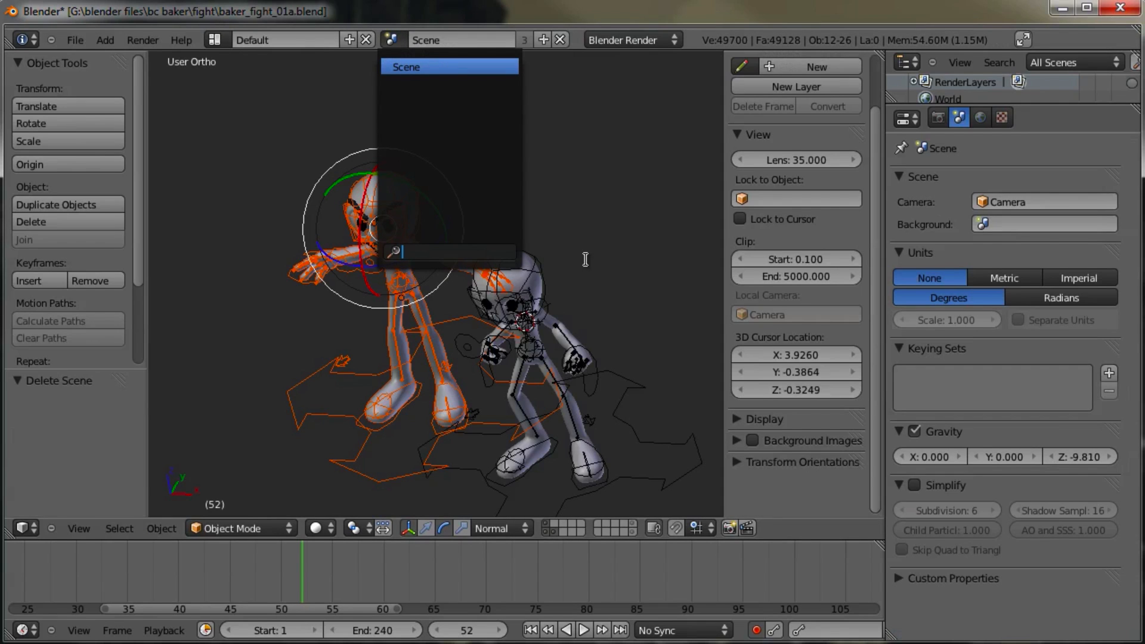
{"action": "middle_click_drag", "start_coordinate": [473, 346], "coordinate": [444, 424]}
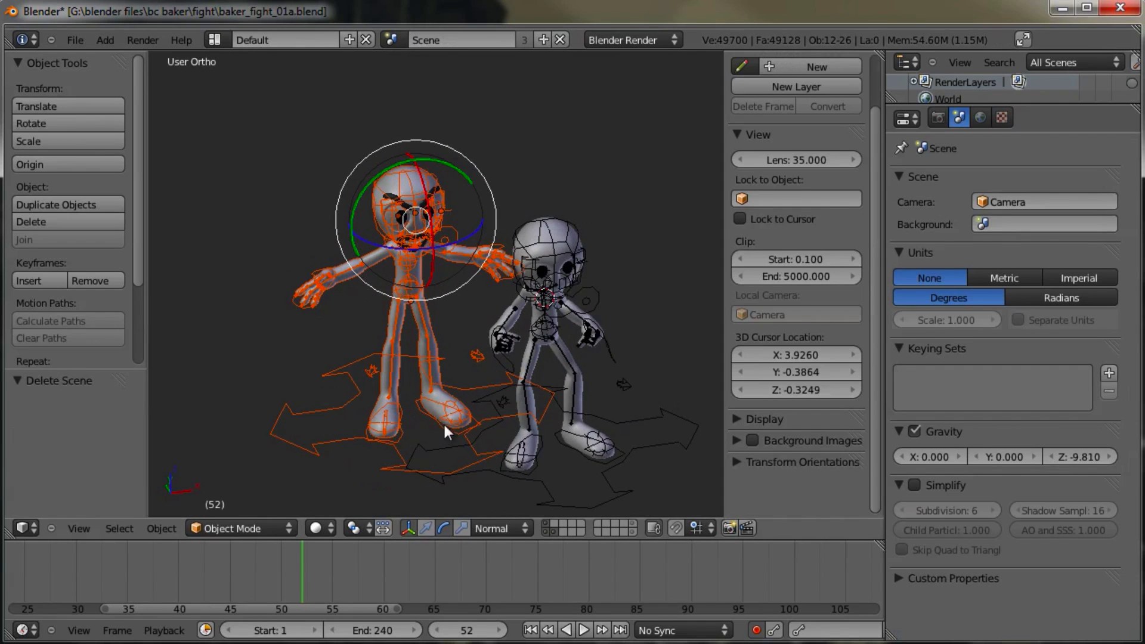
Step: Select only the evil Baker's rig and move it in front view about -0.337 along X and -1.505 along Z, level with the other character's feet
{"action": "right_click", "coordinate": [394, 460]}
{"action": "key", "text": "KP_1"}
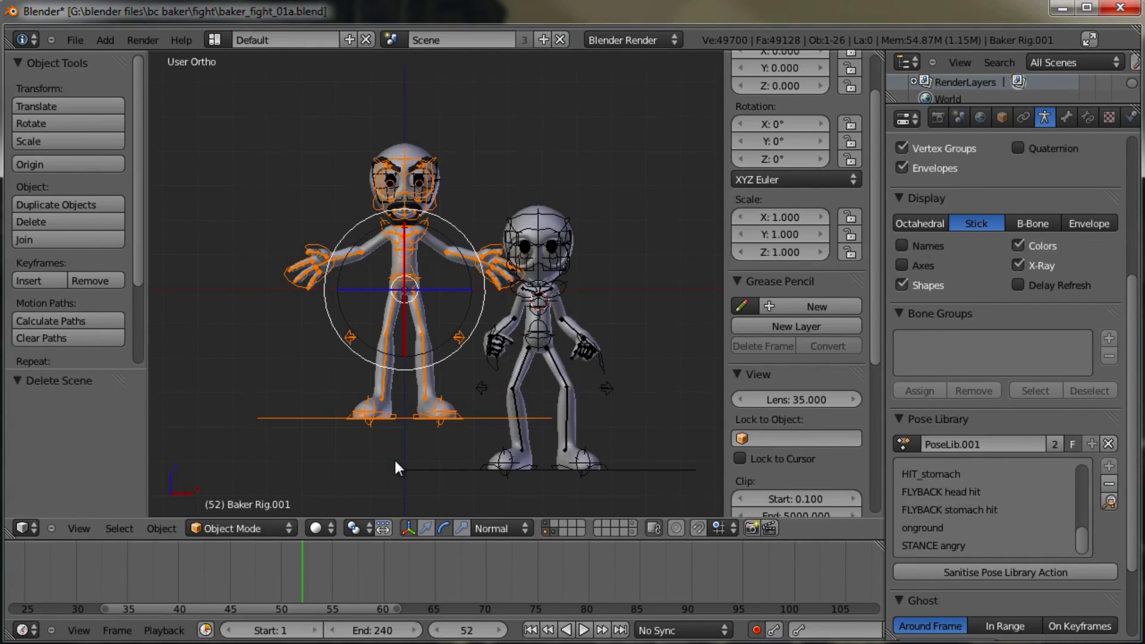
{"action": "middle_click_drag", "start_coordinate": [395, 460], "coordinate": [396, 417], "text": "shift"}
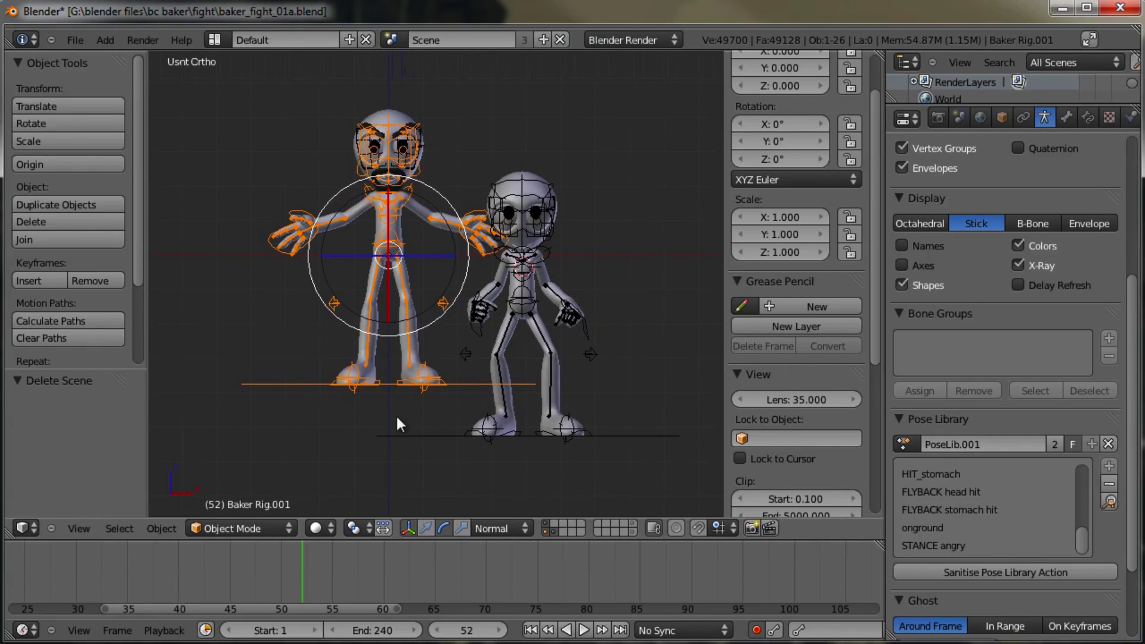
{"action": "key", "text": "g"}
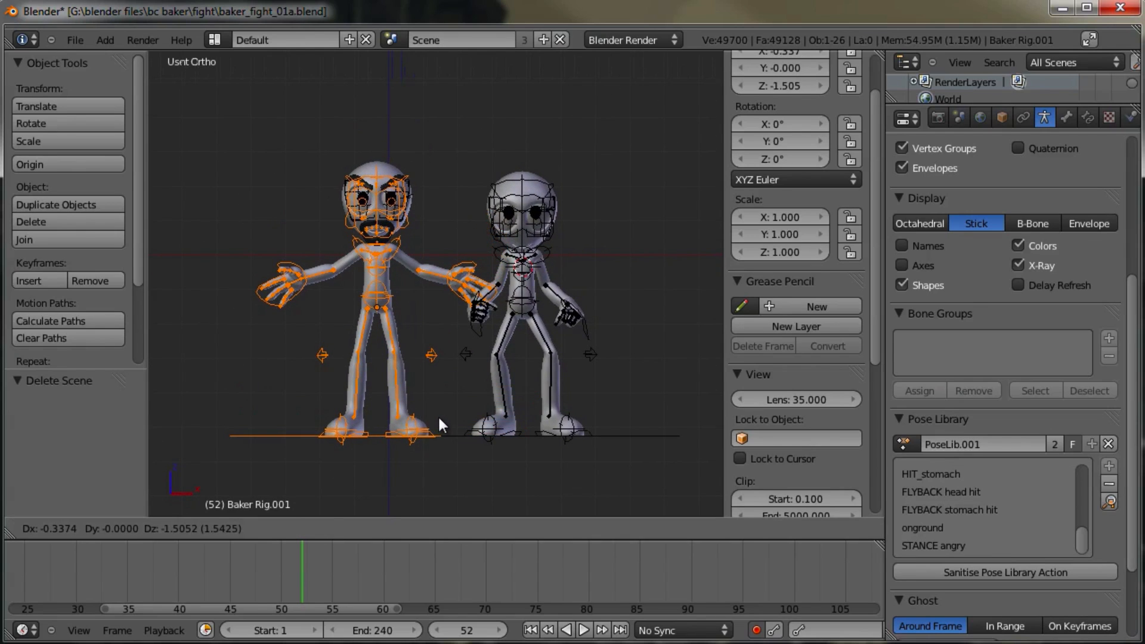
{"action": "left_click", "coordinate": [439, 418]}
{"action": "key", "text": "KP_7"}
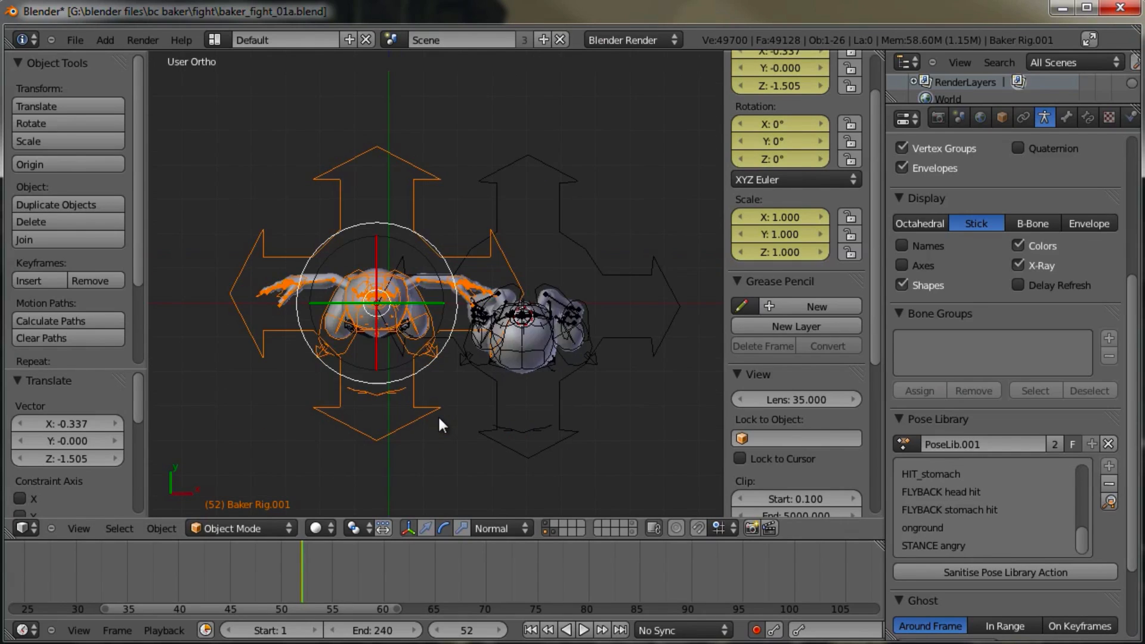
{"action": "middle_click_drag", "start_coordinate": [550, 409], "coordinate": [415, 359], "text": "shift"}
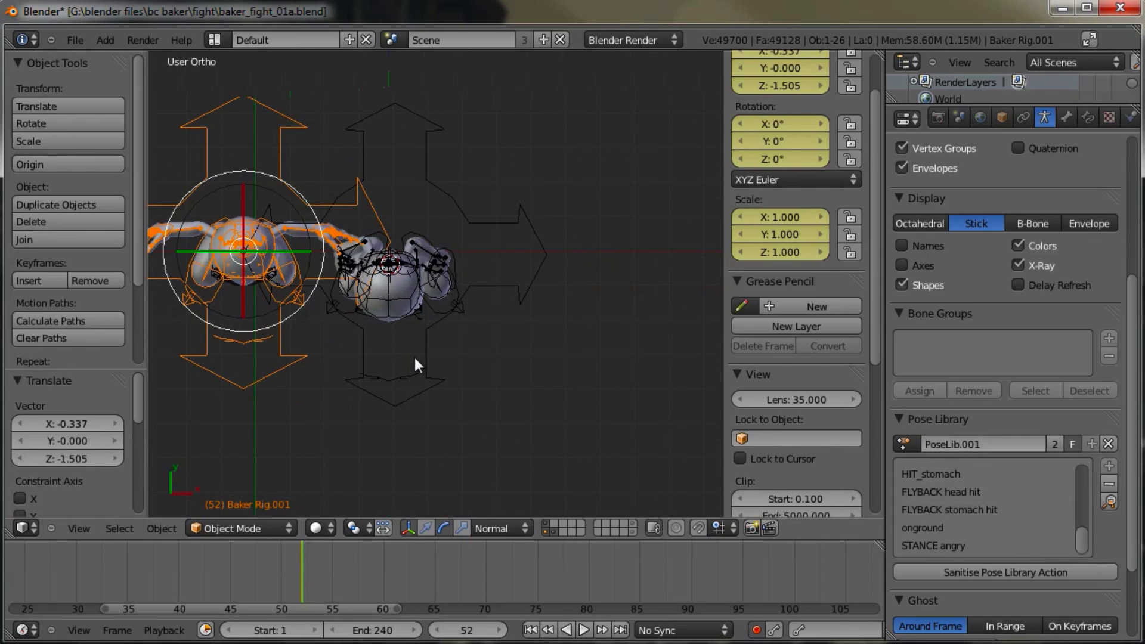
Step: Rotate the evil Baker's rig 180° in top view and move it about 4.36 along X and -5.294 along Y, facing the other character
{"action": "type", "text": "r180"}
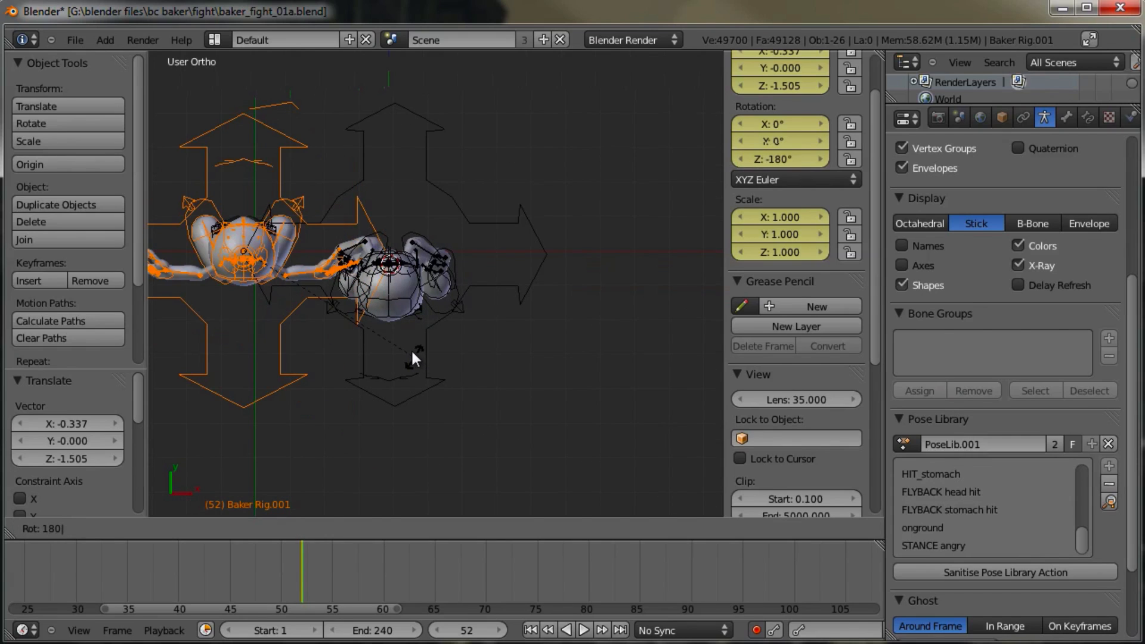
{"action": "key", "text": "Return"}
{"action": "middle_click_drag", "start_coordinate": [501, 387], "coordinate": [482, 359], "text": "shift"}
{"action": "key", "text": "g"}
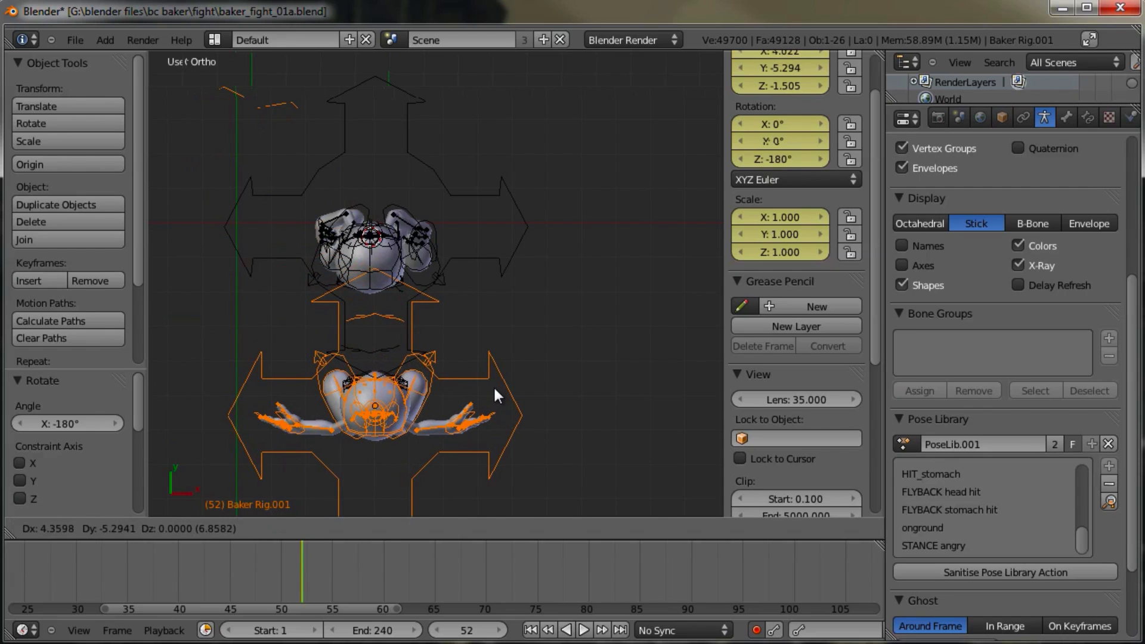
{"action": "left_click", "coordinate": [494, 388]}
Step: Move the evil Baker's rig in side view about 0.559 along Y, closer to the other character
{"action": "key", "text": "KP_3"}
{"action": "scroll", "coordinate": [494, 387], "scroll_direction": "up", "scroll_amount": 3}
{"action": "middle_click_drag", "start_coordinate": [469, 381], "coordinate": [512, 379], "text": "shift"}
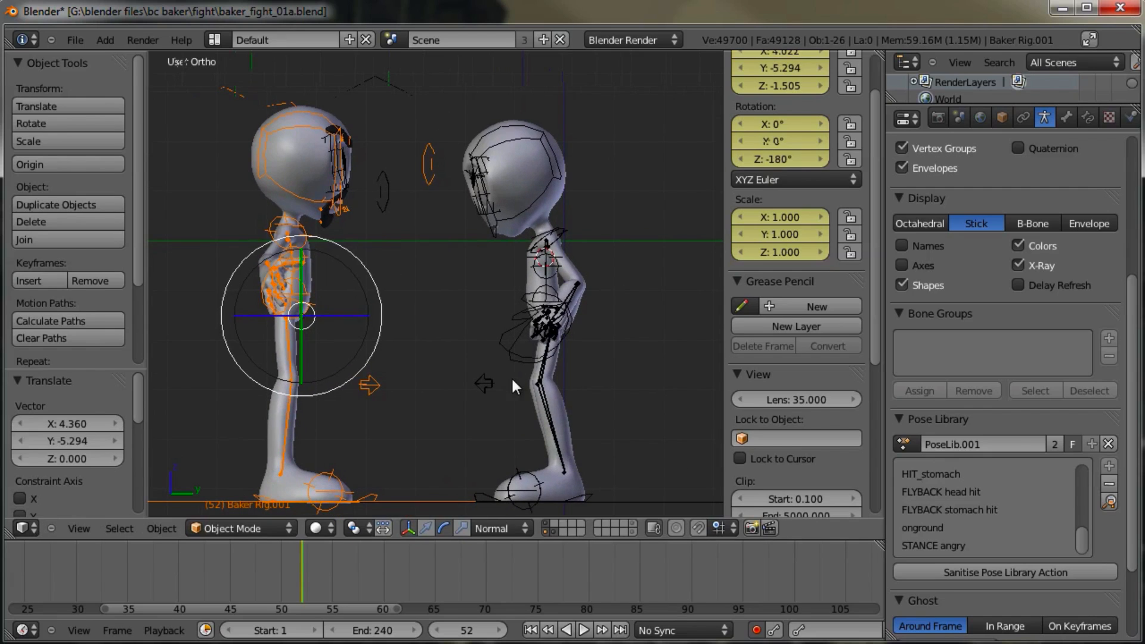
{"action": "key", "text": "g"}
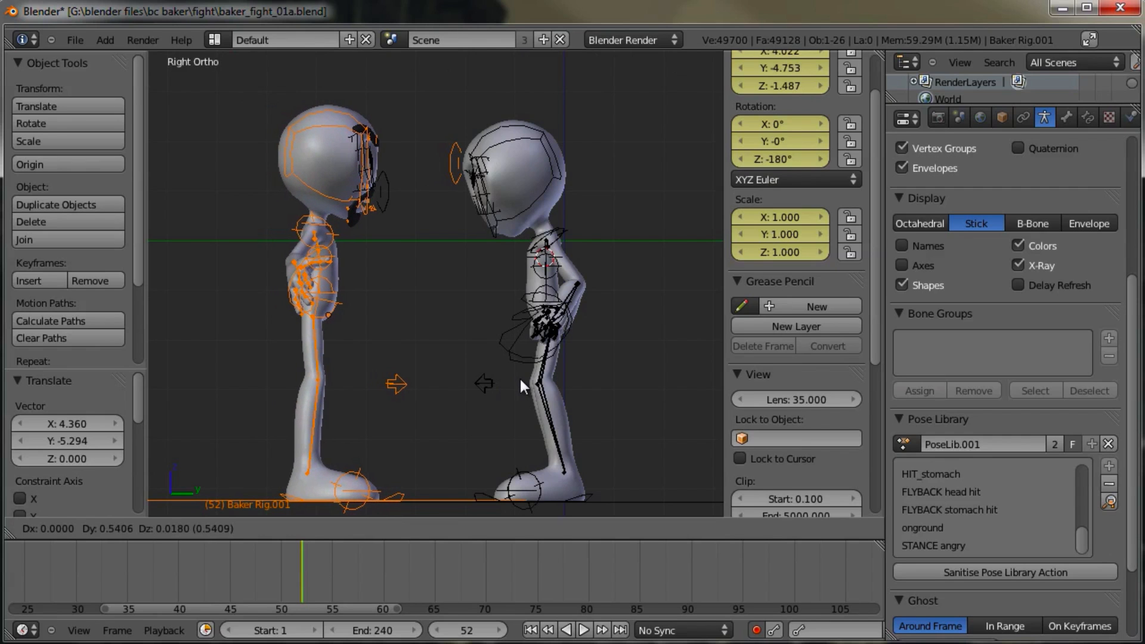
{"action": "left_click", "coordinate": [520, 377]}
Step: Switch the evil Baker's rig to Pose Mode and deselect all of its bones
{"action": "middle_click_drag", "start_coordinate": [416, 337], "coordinate": [456, 374]}
{"action": "scroll", "coordinate": [453, 363], "scroll_direction": "up", "scroll_amount": 5}
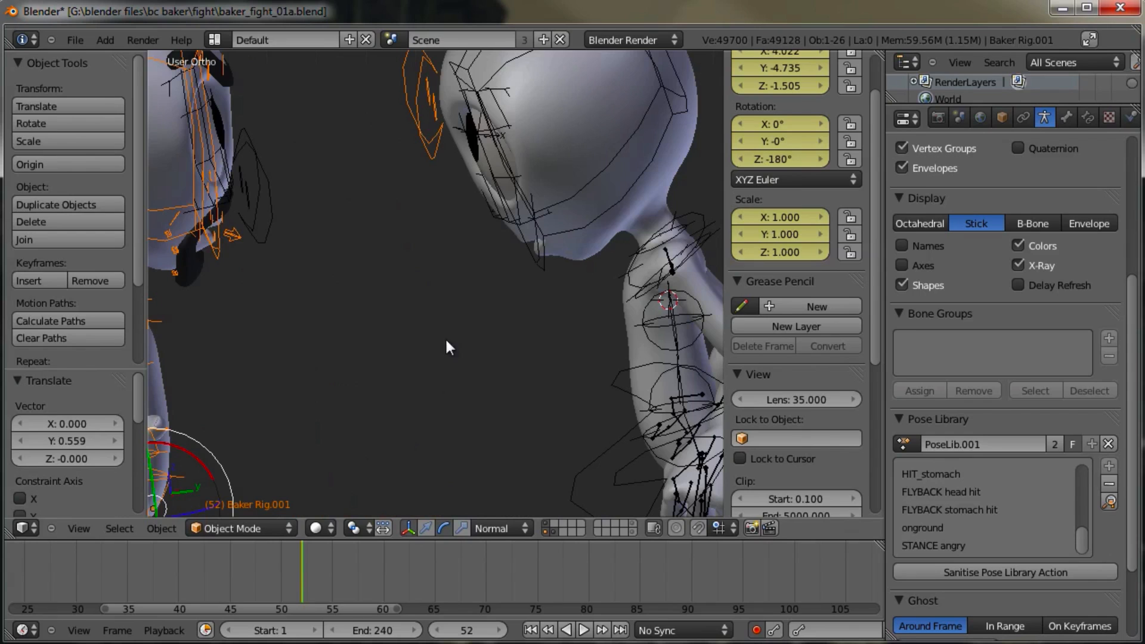
{"action": "middle_click_drag", "start_coordinate": [549, 238], "coordinate": [501, 306]}
{"action": "scroll", "coordinate": [378, 286], "scroll_direction": "down", "scroll_amount": 4}
{"action": "middle_click_drag", "start_coordinate": [378, 286], "coordinate": [514, 378]}
{"action": "left_click", "coordinate": [262, 528]}
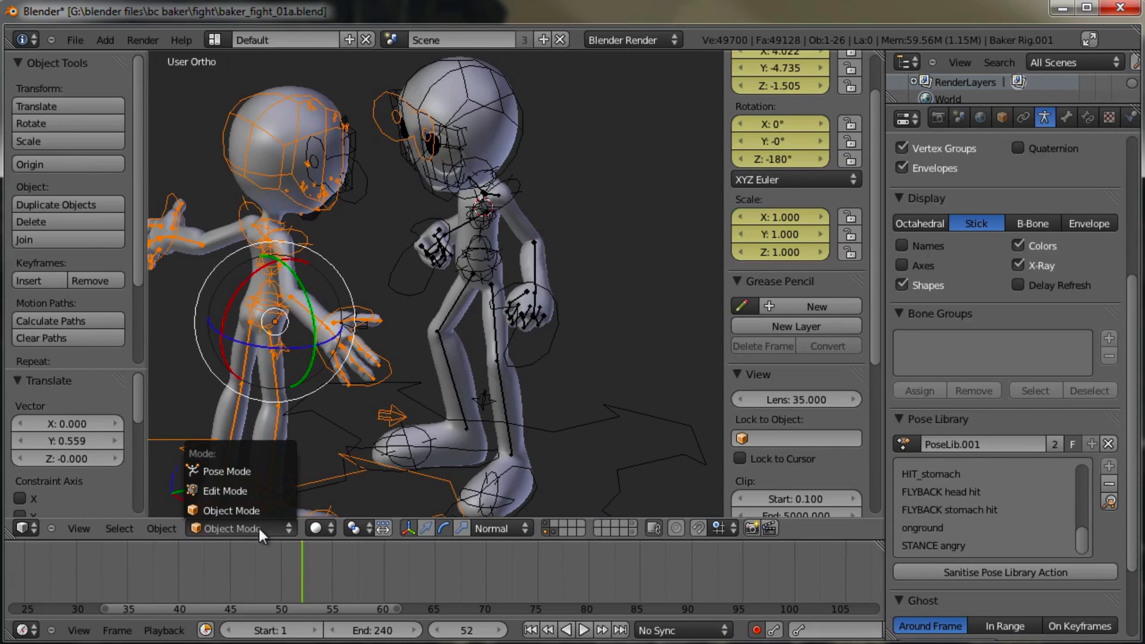
{"action": "left_click", "coordinate": [266, 472]}
{"action": "middle_click_drag", "start_coordinate": [407, 398], "coordinate": [447, 218]}
{"action": "right_click", "coordinate": [327, 184]}
{"action": "scroll", "coordinate": [399, 307], "scroll_direction": "down", "scroll_amount": 1}
{"action": "key", "text": "a"}
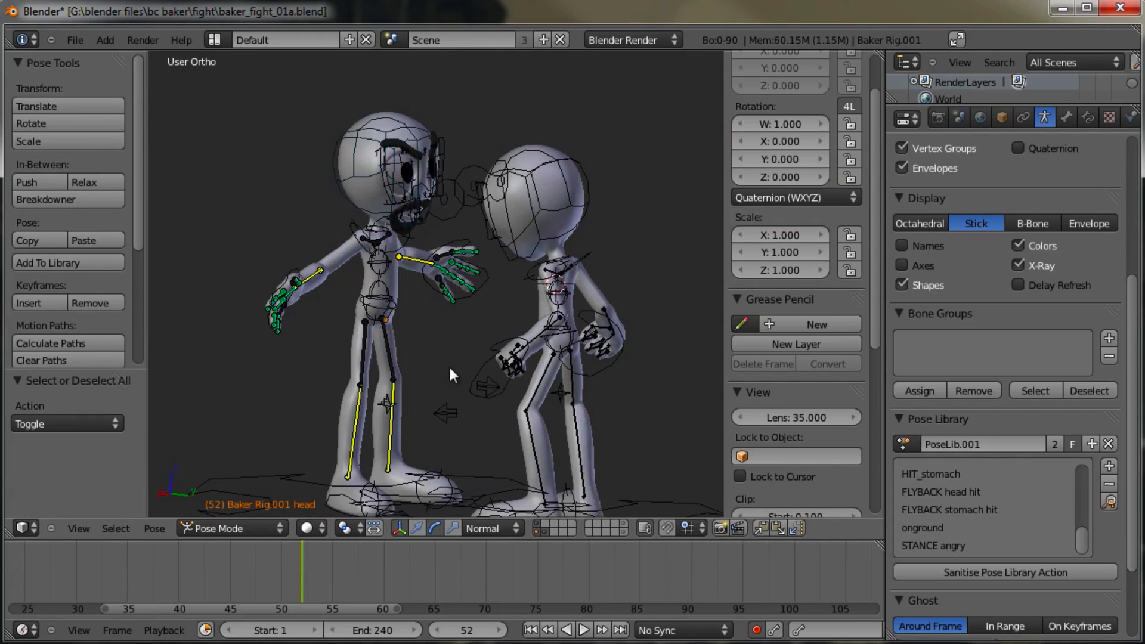
Step: Look over the poses in the evil Baker's PoseLib.001 and unlink that pose library from his rig
{"action": "mouse_move", "coordinate": [404, 374]}
{"action": "middle_mouse_down", "text": "shift"}
{"action": "mouse_move", "coordinate": [396, 353]}
{"action": "mouse_move", "coordinate": [403, 367]}
{"action": "middle_mouse_up", "text": "shift"}
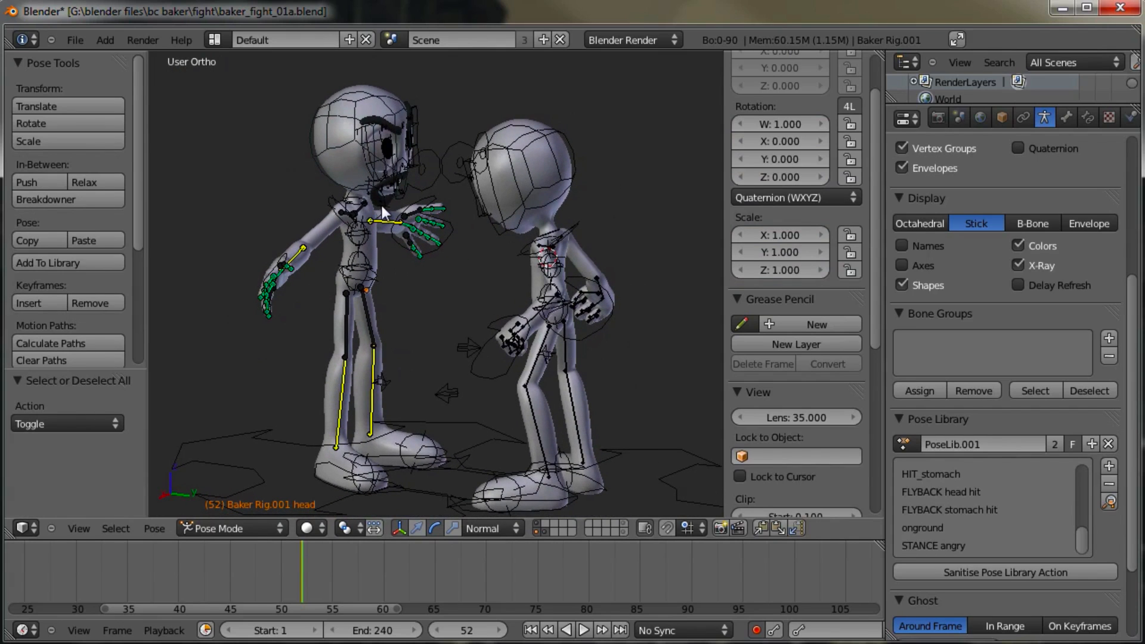
{"action": "middle_click_drag", "start_coordinate": [421, 292], "coordinate": [329, 289]}
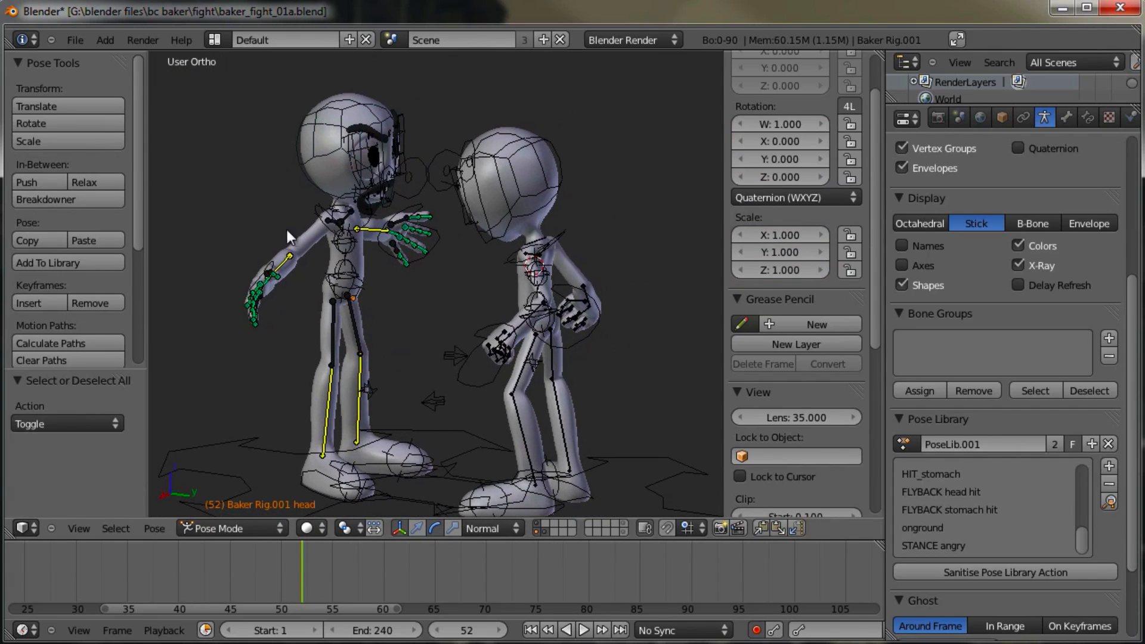
{"action": "middle_click_drag", "start_coordinate": [378, 343], "coordinate": [359, 332], "text": "shift"}
{"action": "middle_click_drag", "start_coordinate": [416, 287], "coordinate": [355, 277]}
{"action": "right_click", "coordinate": [356, 276]}
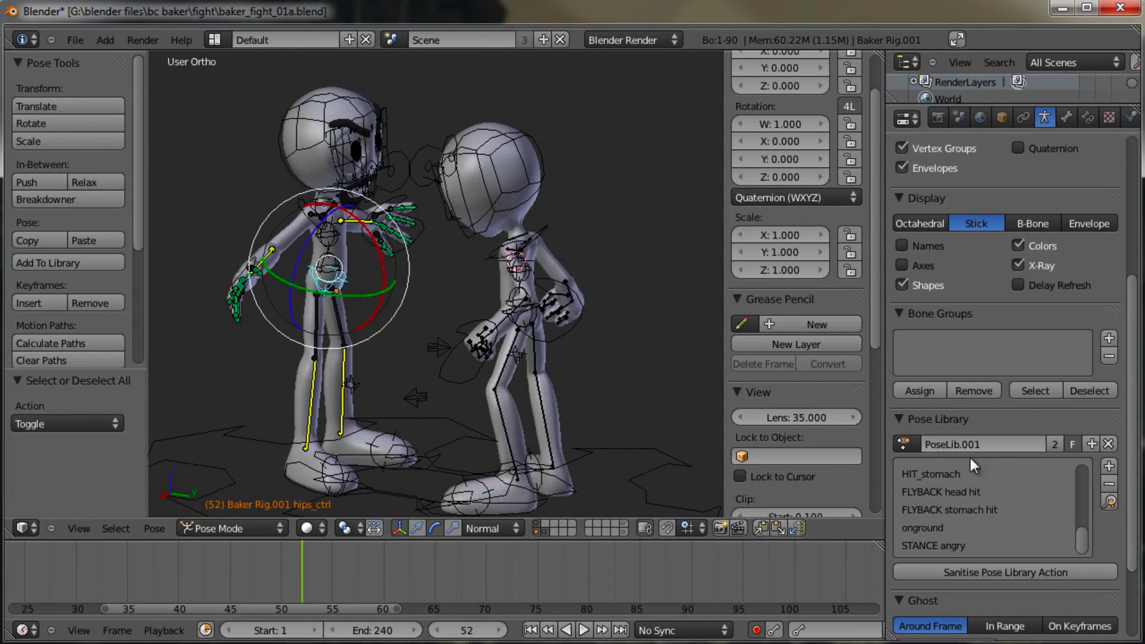
{"action": "right_click", "coordinate": [371, 284]}
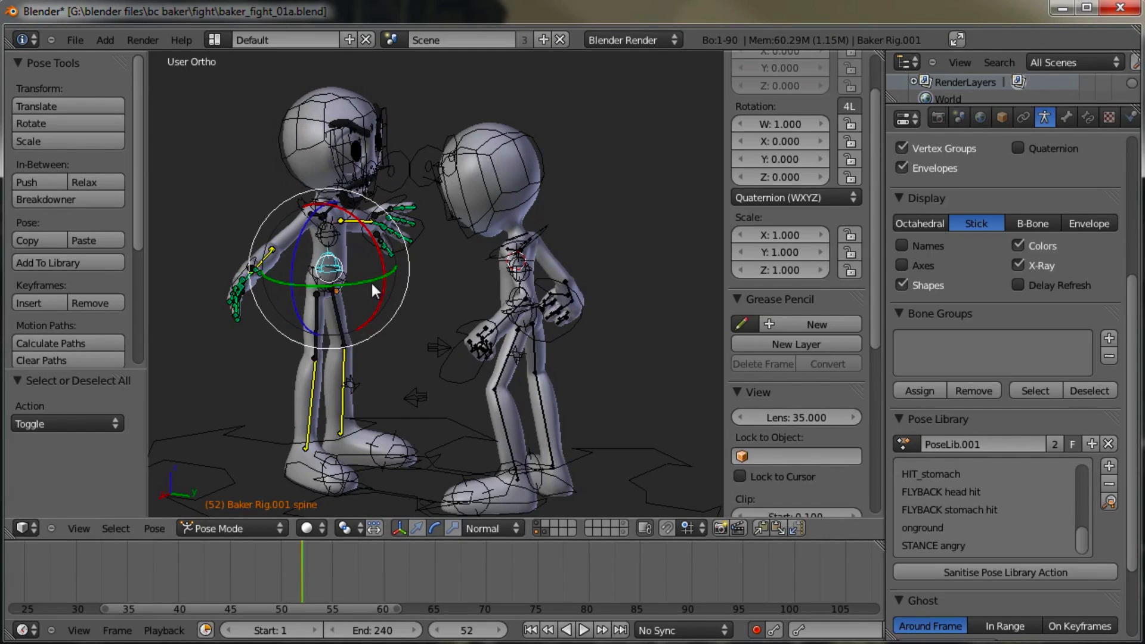
{"action": "right_click", "coordinate": [364, 105]}
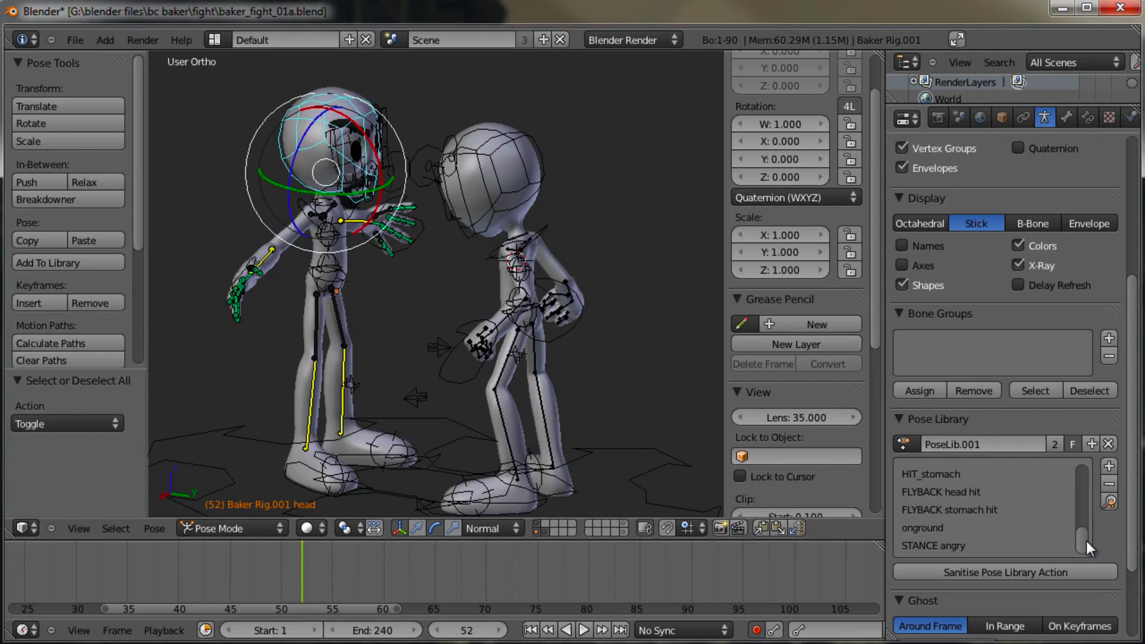
{"action": "left_click_drag", "start_coordinate": [1086, 541], "coordinate": [1089, 471]}
{"action": "middle_click_drag", "start_coordinate": [377, 303], "coordinate": [525, 322]}
{"action": "middle_click_drag", "start_coordinate": [436, 318], "coordinate": [395, 273]}
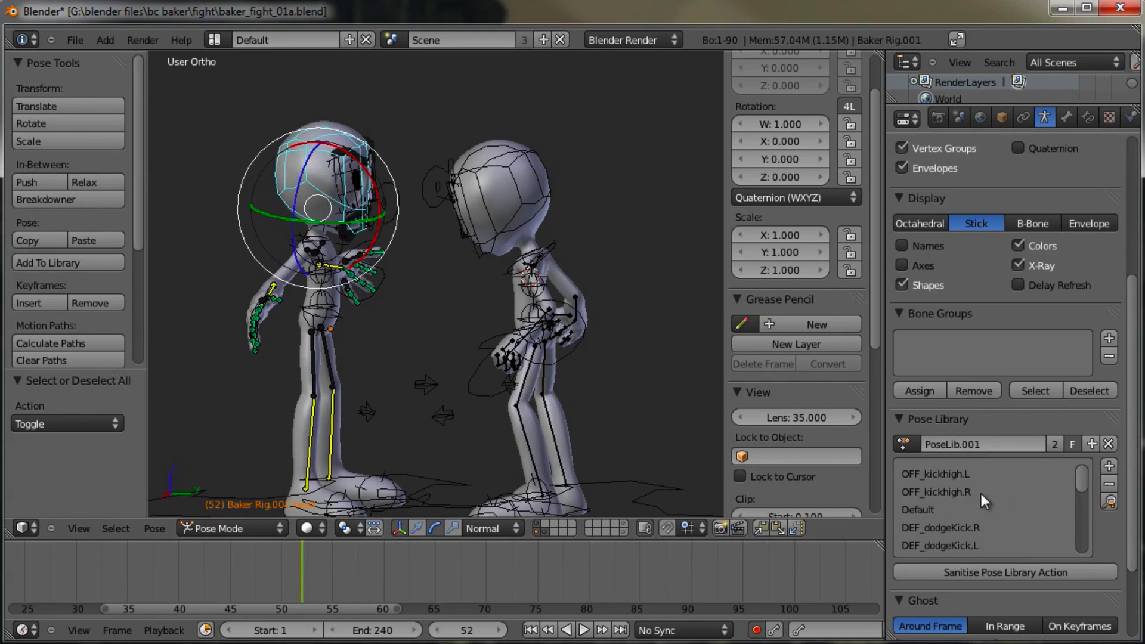
{"action": "middle_click_drag", "start_coordinate": [456, 363], "coordinate": [430, 353], "text": "shift"}
{"action": "left_click", "coordinate": [1108, 444]}
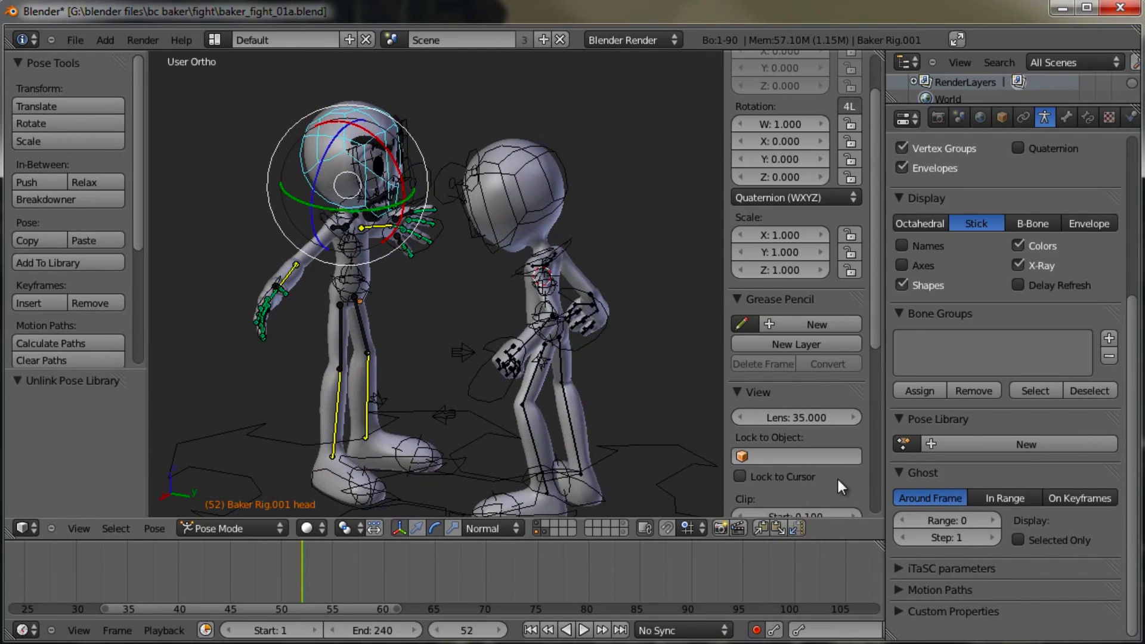
{"action": "left_click", "coordinate": [905, 444]}
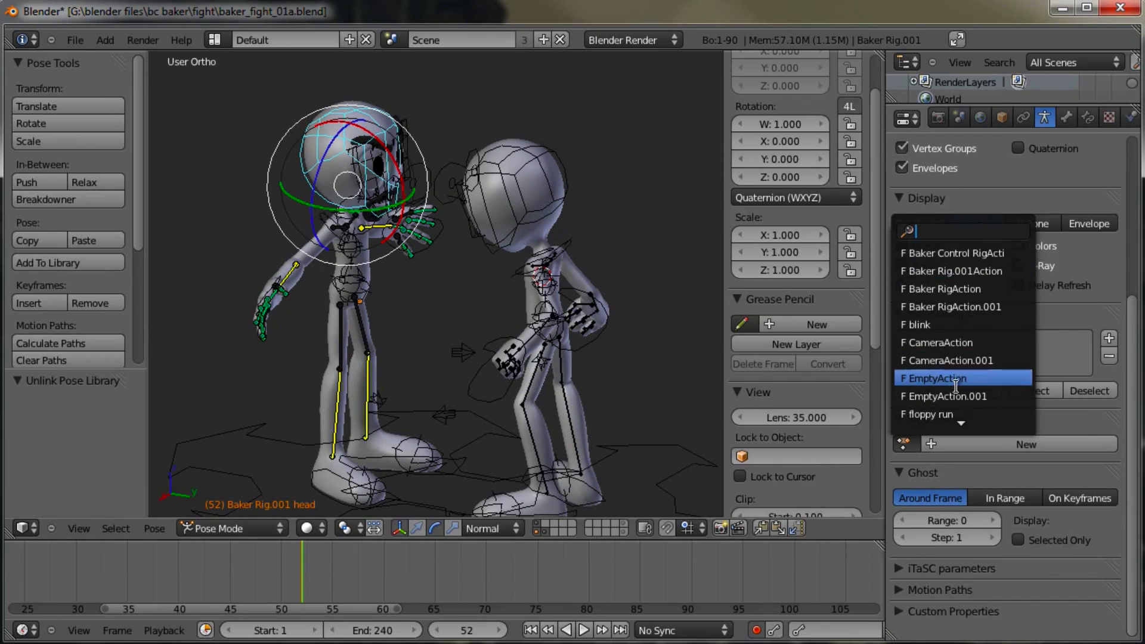
{"action": "scroll", "coordinate": [955, 386], "scroll_direction": "down", "scroll_amount": 12}
{"action": "scroll", "coordinate": [956, 389], "scroll_direction": "up", "scroll_amount": 6}
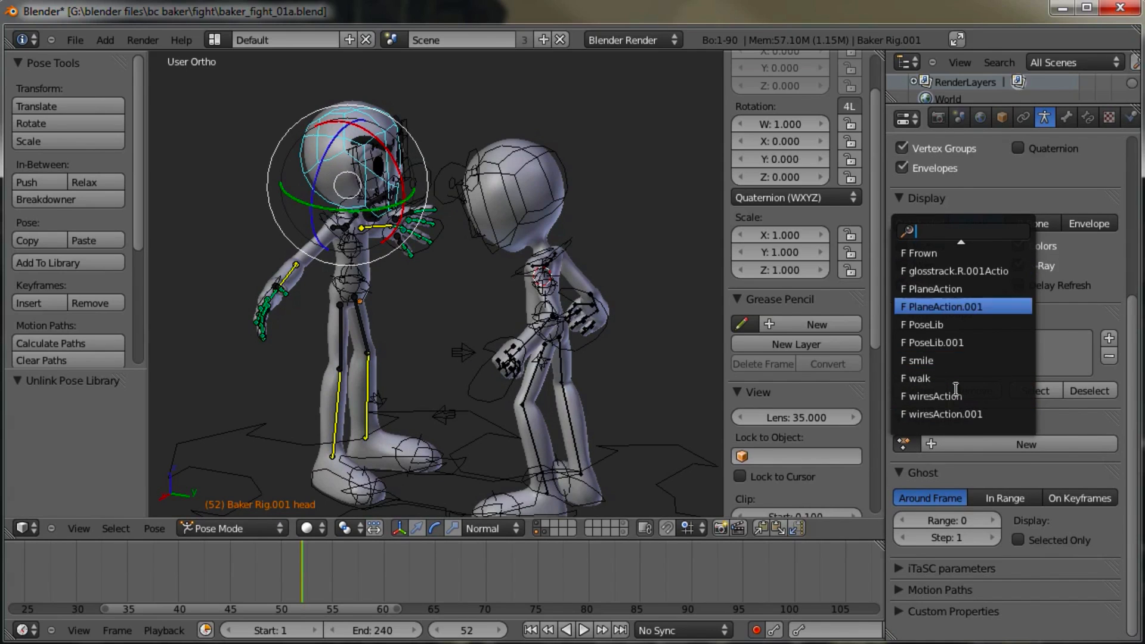
{"action": "scroll", "coordinate": [956, 389], "scroll_direction": "up", "scroll_amount": 8}
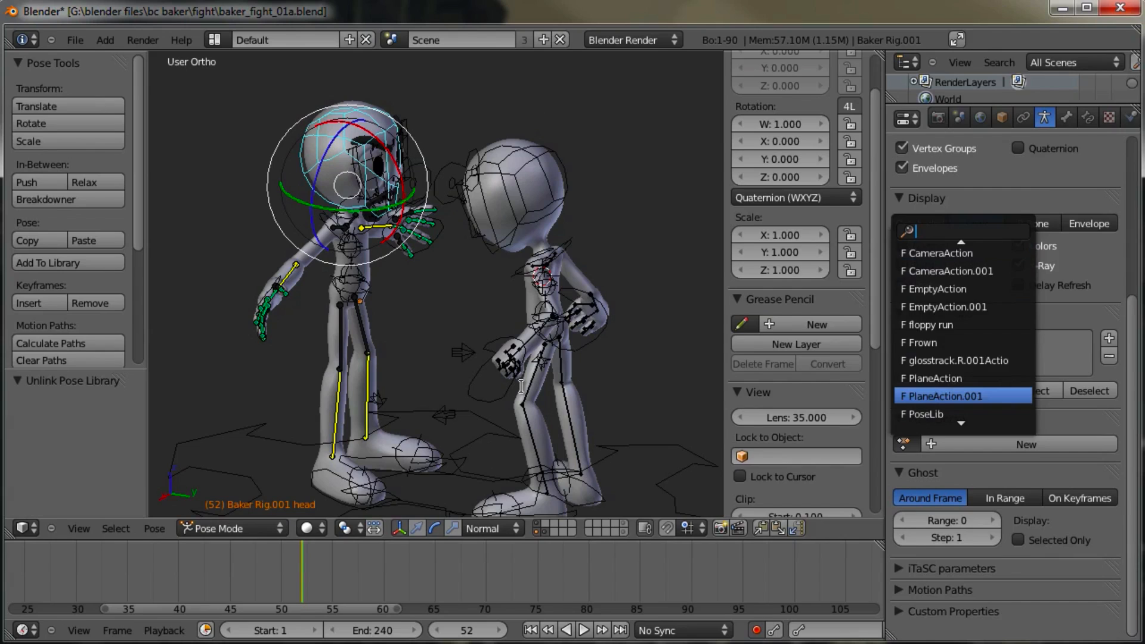
Step: Select the original Baker's rig, put it in Pose Mode and check which pose library it uses
{"action": "right_click", "coordinate": [572, 347]}
{"action": "right_click", "coordinate": [563, 355]}
{"action": "right_click", "coordinate": [535, 326]}
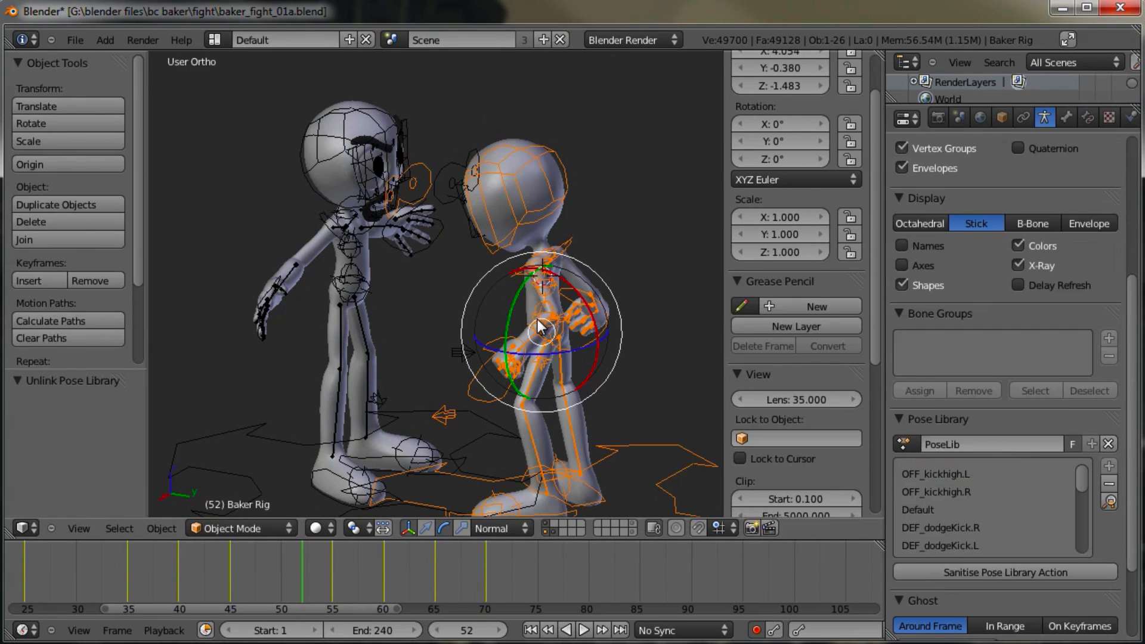
{"action": "left_click", "coordinate": [210, 525]}
{"action": "left_click", "coordinate": [239, 471]}
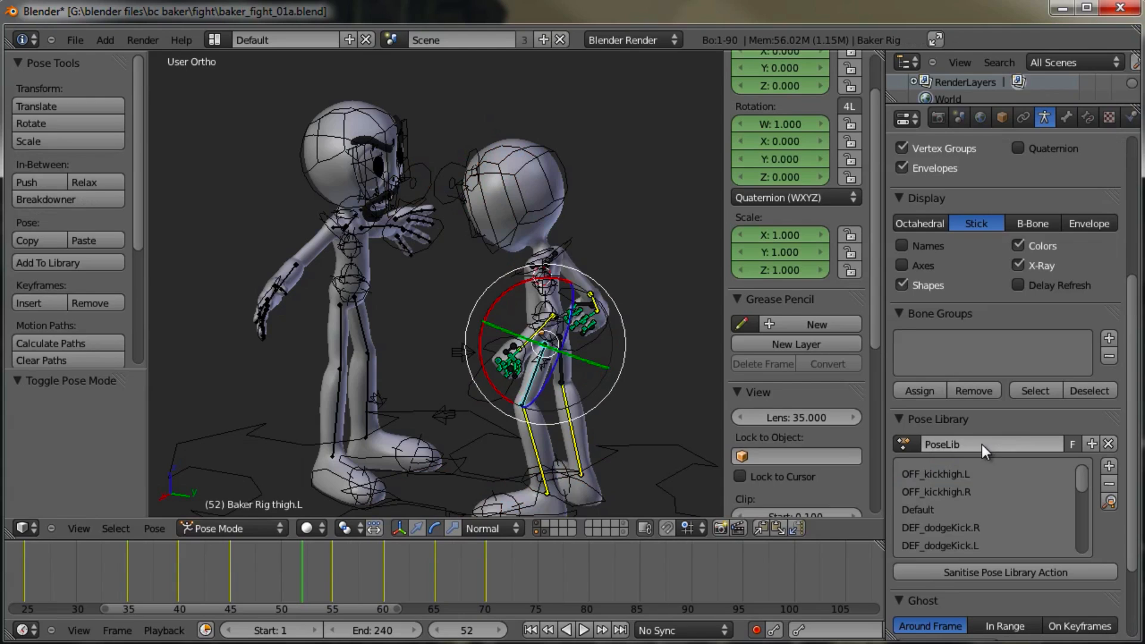
Step: Return to the evil Baker's rig and assign the PoseLib pose library to it
{"action": "right_click", "coordinate": [352, 284]}
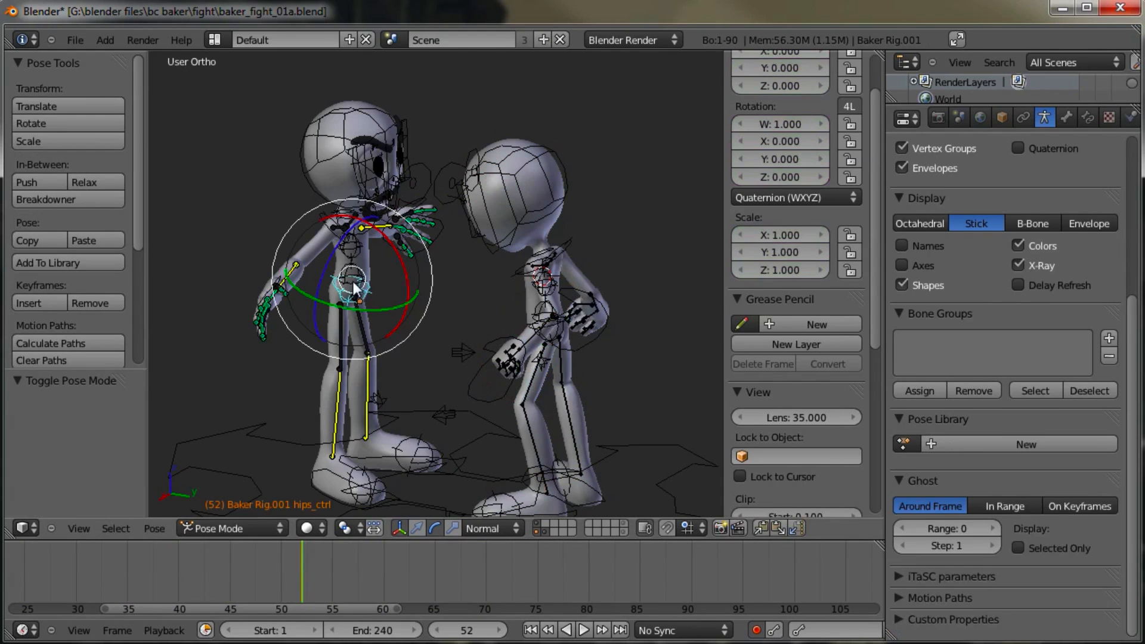
{"action": "left_click", "coordinate": [904, 444]}
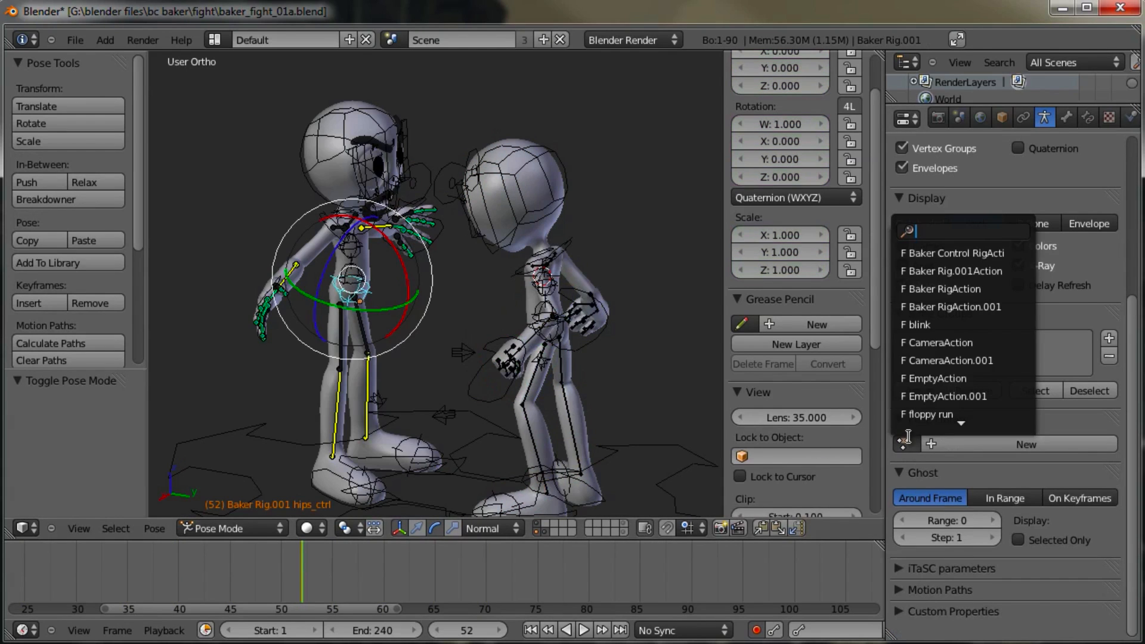
{"action": "scroll", "coordinate": [1003, 400], "scroll_direction": "down", "scroll_amount": 8}
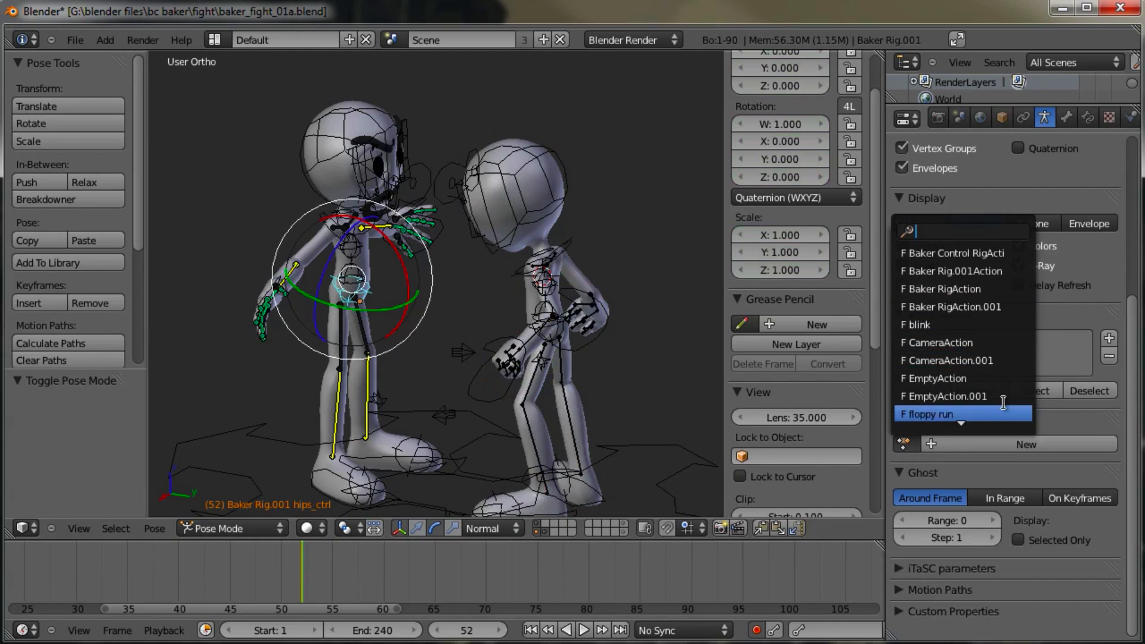
{"action": "scroll", "coordinate": [1004, 404], "scroll_direction": "down", "scroll_amount": 3}
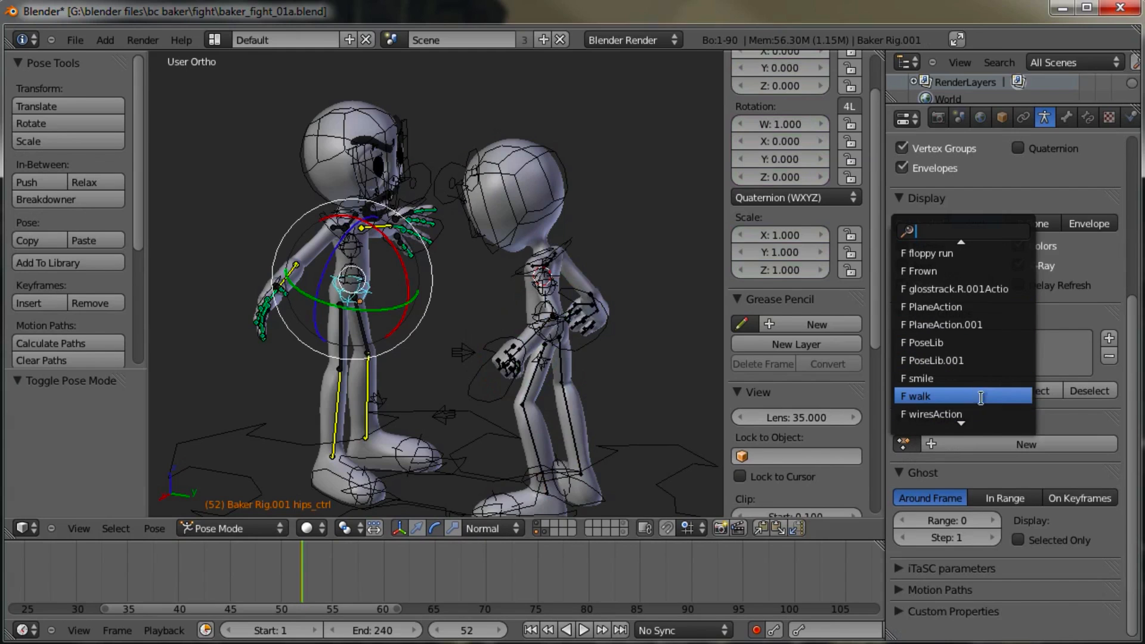
{"action": "left_click", "coordinate": [924, 342]}
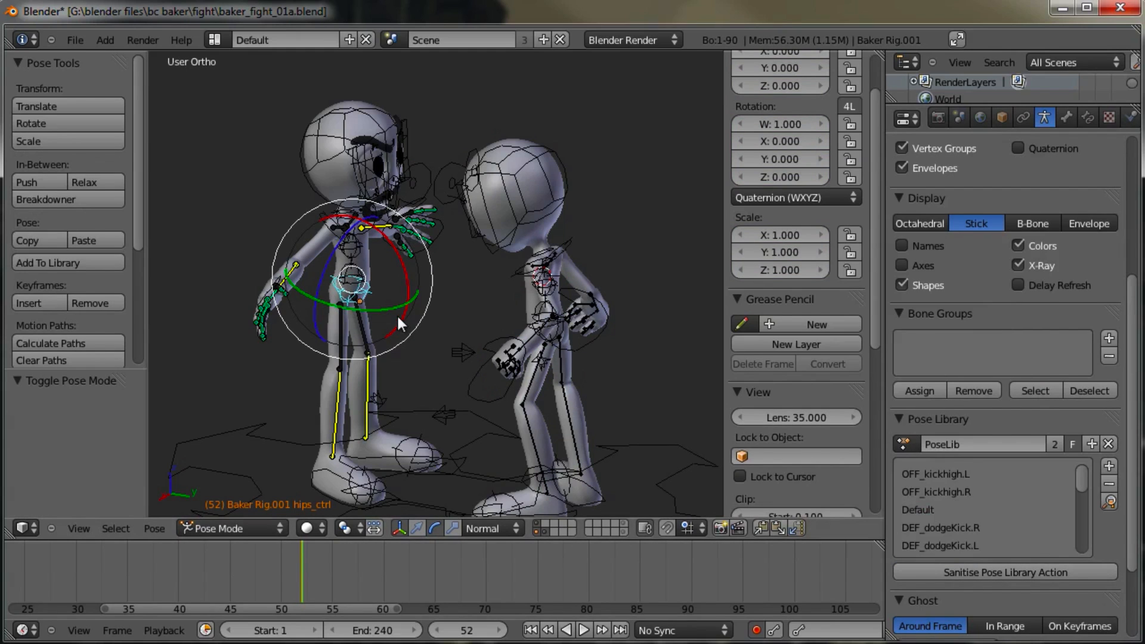
Step: Select all of the evil Baker's bones, browse the poses in his library and apply OFF_punchstraight.R
{"action": "key", "text": "a"}
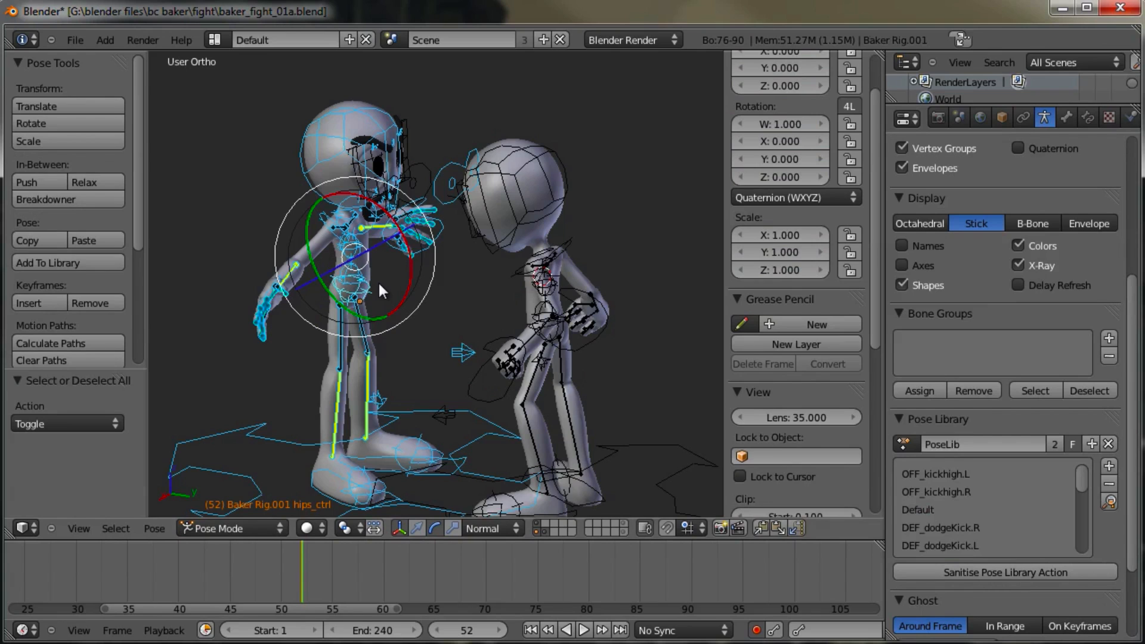
{"action": "key", "text": "ctrl+l"}
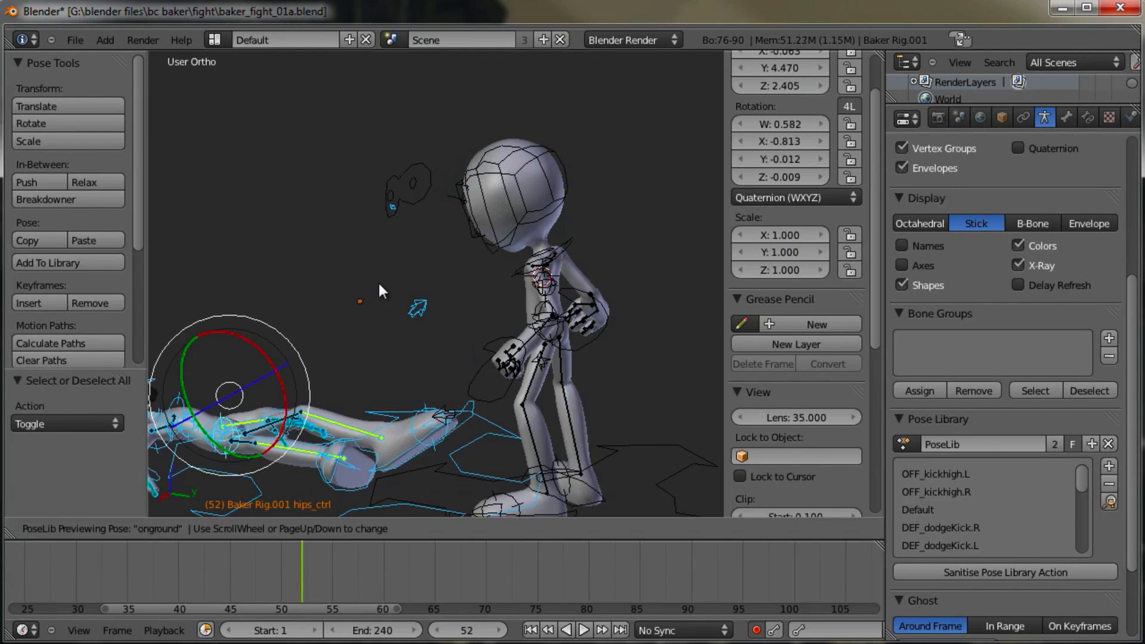
{"action": "scroll", "coordinate": [378, 283], "scroll_direction": "down", "scroll_amount": 3}
{"action": "scroll", "coordinate": [378, 284], "scroll_direction": "down", "scroll_amount": 7}
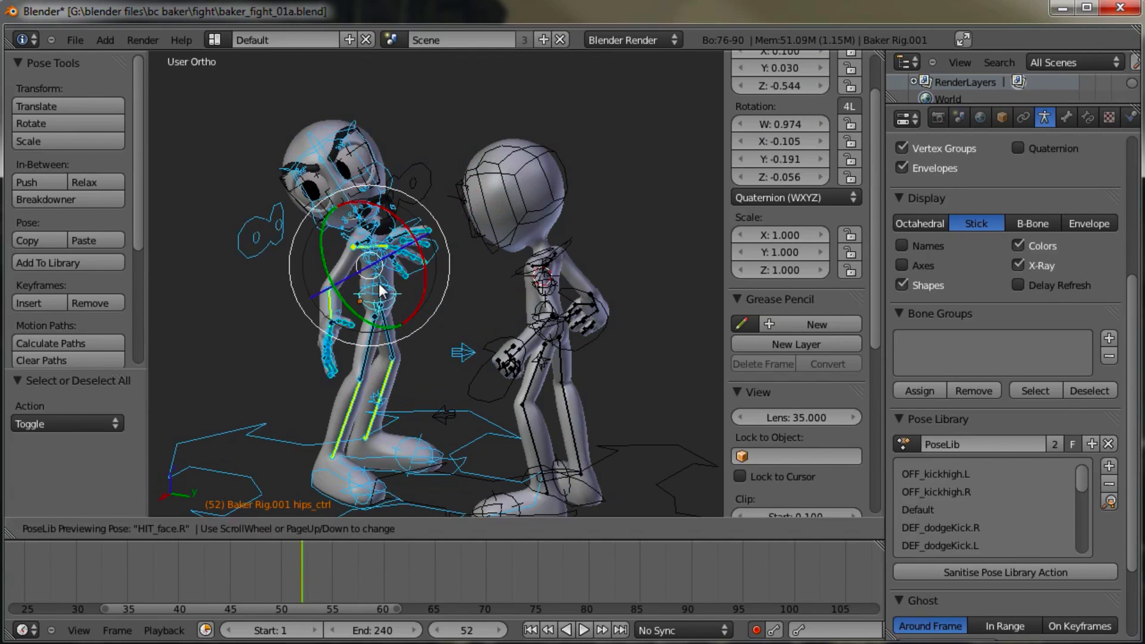
{"action": "scroll", "coordinate": [378, 284], "scroll_direction": "down", "scroll_amount": 5}
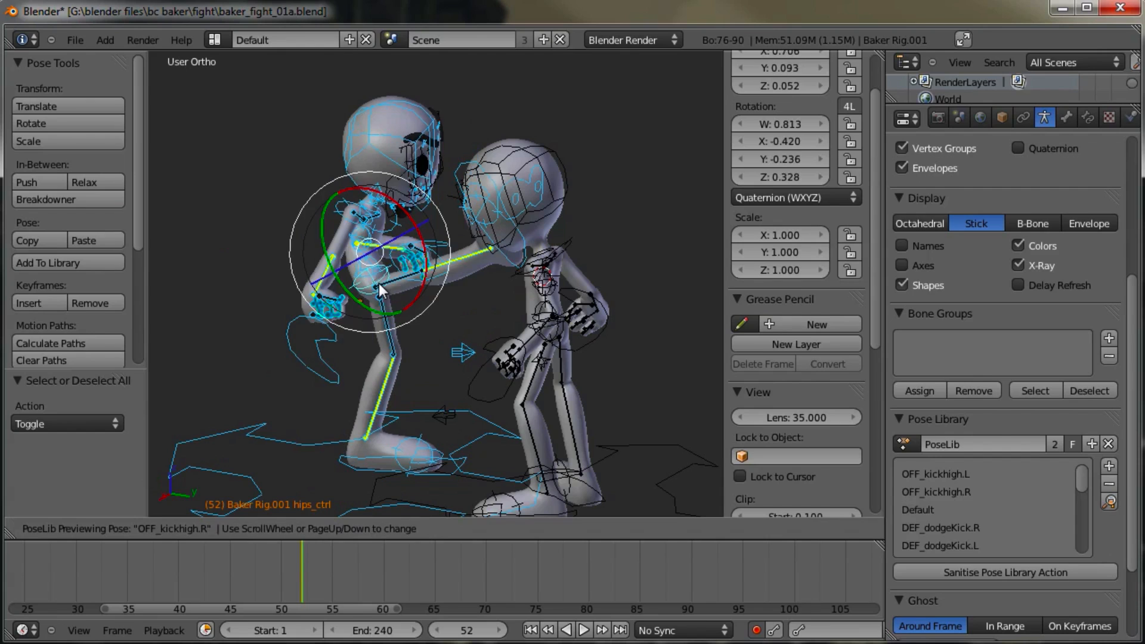
{"action": "scroll", "coordinate": [379, 285], "scroll_direction": "down", "scroll_amount": 4}
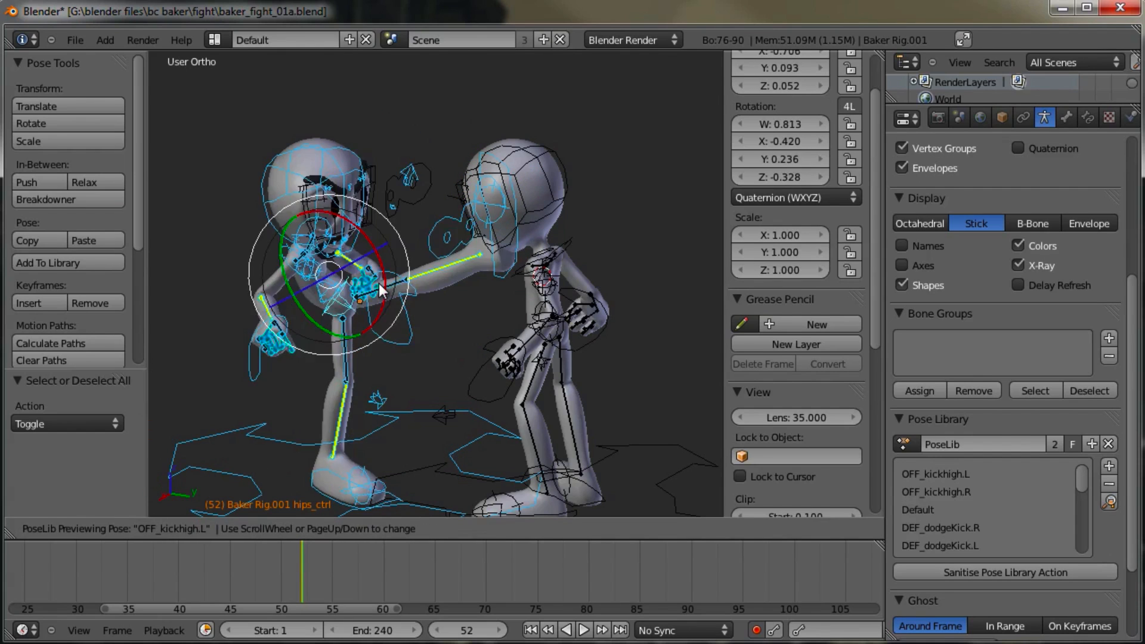
{"action": "scroll", "coordinate": [378, 284], "scroll_direction": "down", "scroll_amount": 1}
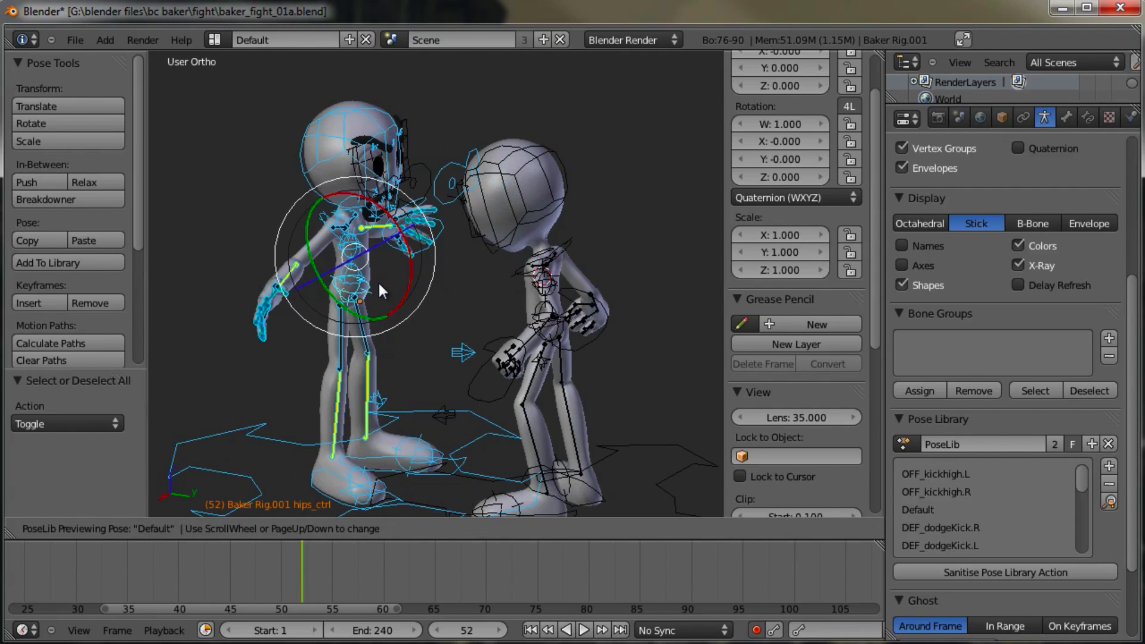
{"action": "scroll", "coordinate": [380, 285], "scroll_direction": "down", "scroll_amount": 2}
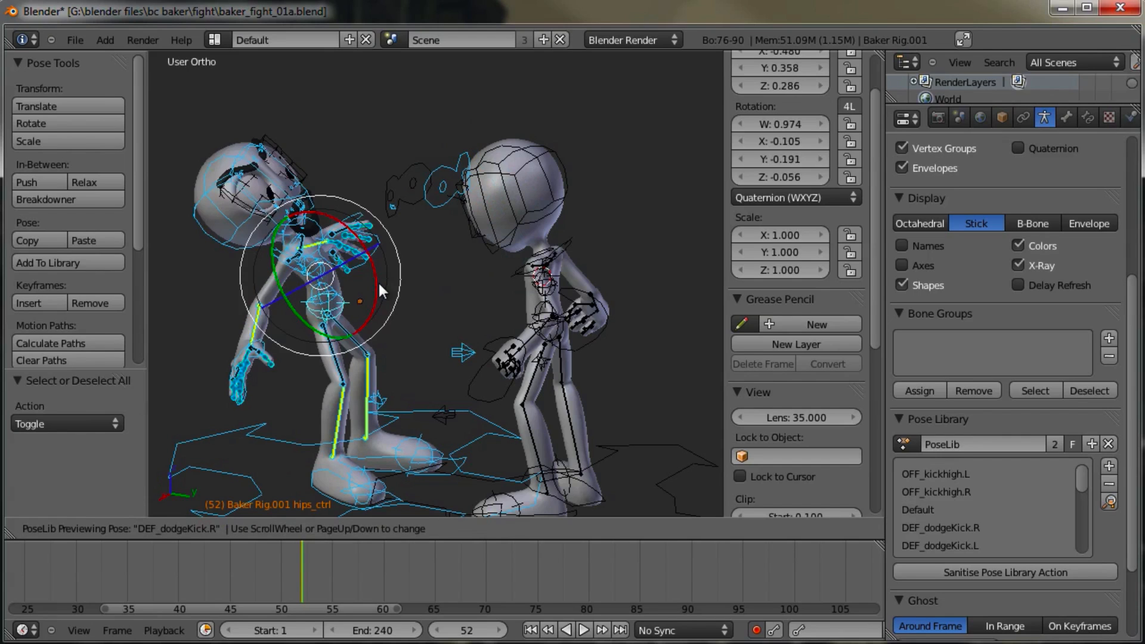
{"action": "scroll", "coordinate": [380, 289], "scroll_direction": "up", "scroll_amount": 3}
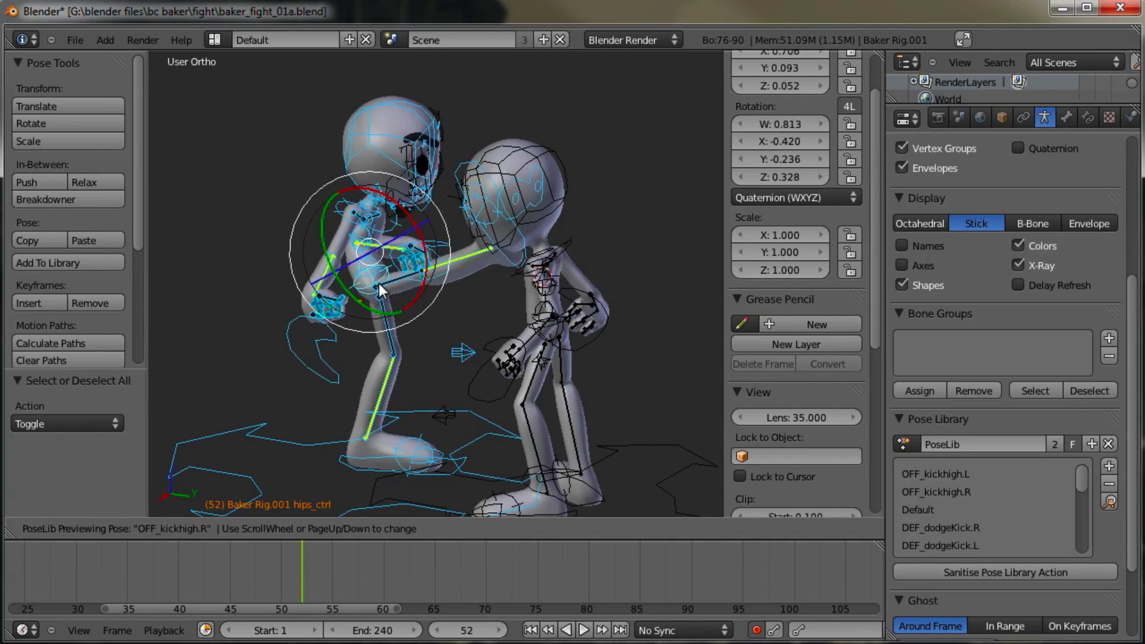
{"action": "scroll", "coordinate": [379, 290], "scroll_direction": "down", "scroll_amount": 1}
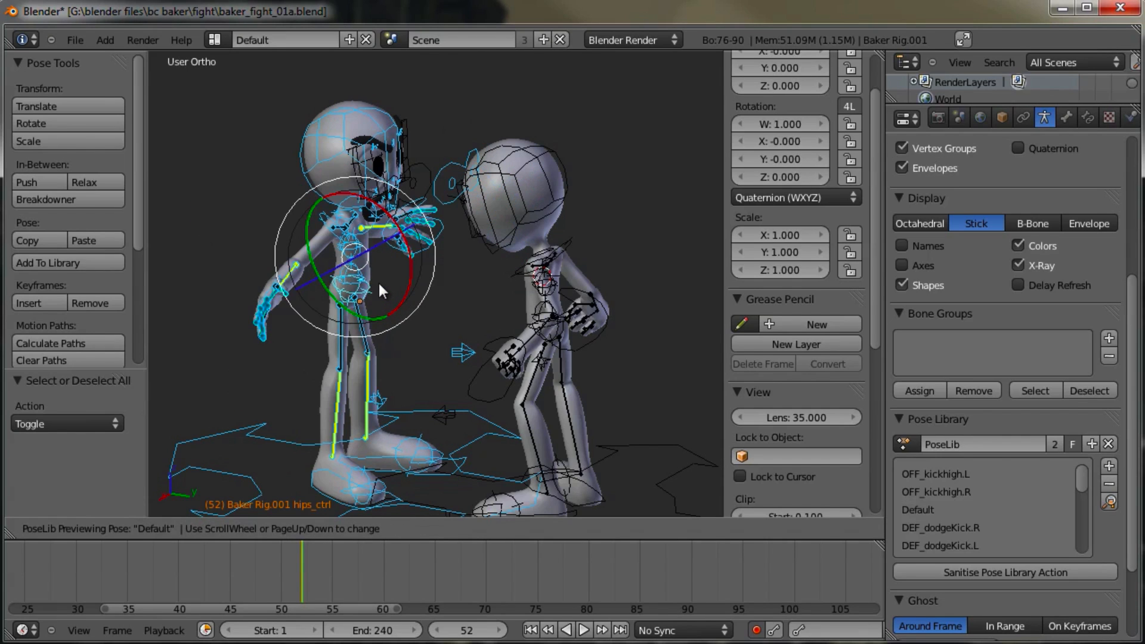
{"action": "scroll", "coordinate": [380, 290], "scroll_direction": "up", "scroll_amount": 1}
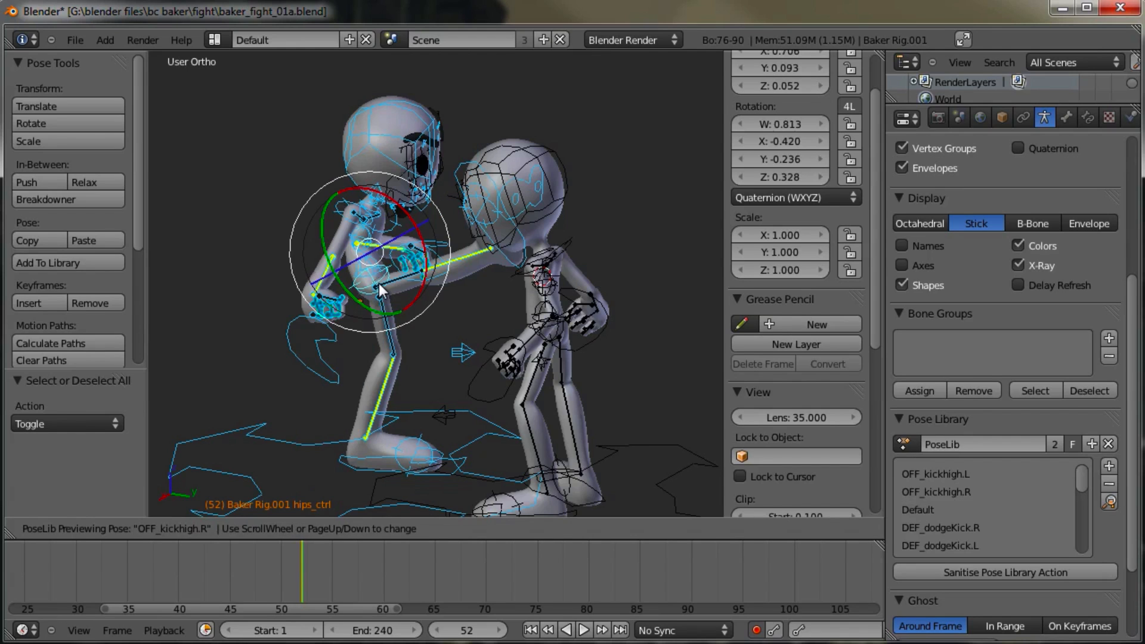
{"action": "scroll", "coordinate": [379, 290], "scroll_direction": "down", "scroll_amount": 3}
{"action": "scroll", "coordinate": [379, 290], "scroll_direction": "up", "scroll_amount": 3}
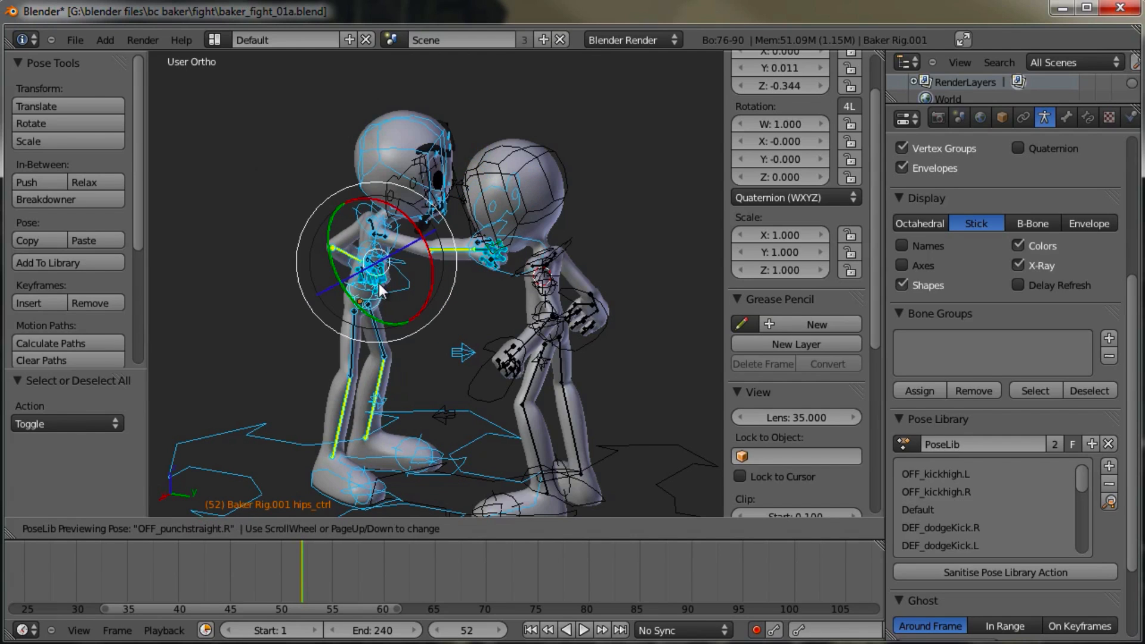
{"action": "left_click", "coordinate": [378, 283]}
Step: Turn on automatic keyframing and apply pose 15 from the library to the evil Baker at frame 52
{"action": "left_click", "coordinate": [757, 629]}
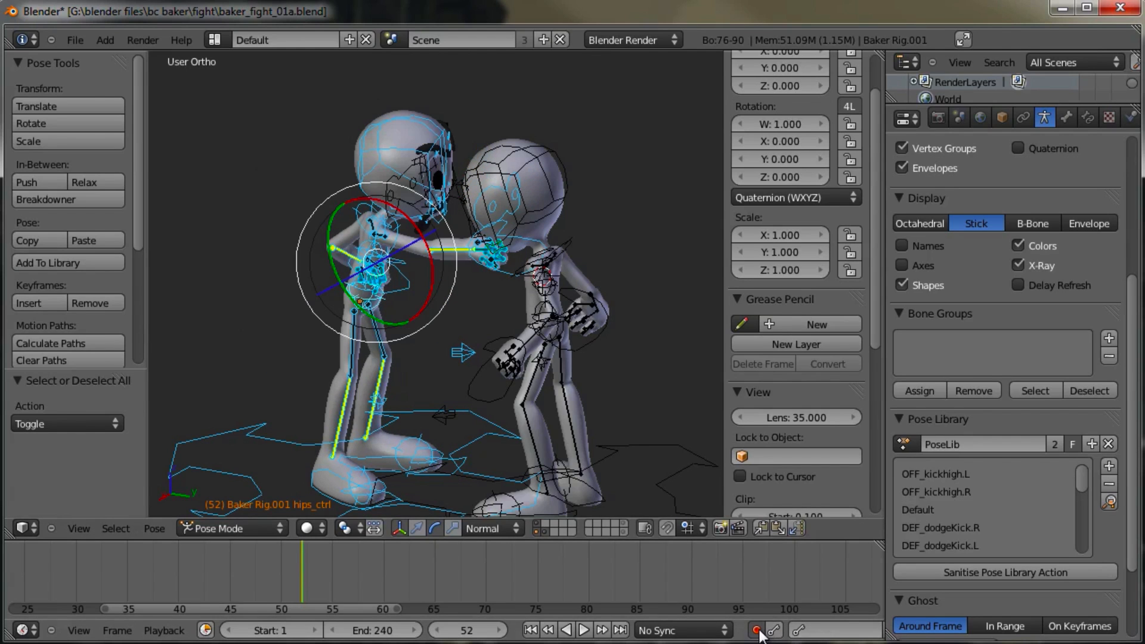
{"action": "key", "text": "ctrl+l"}
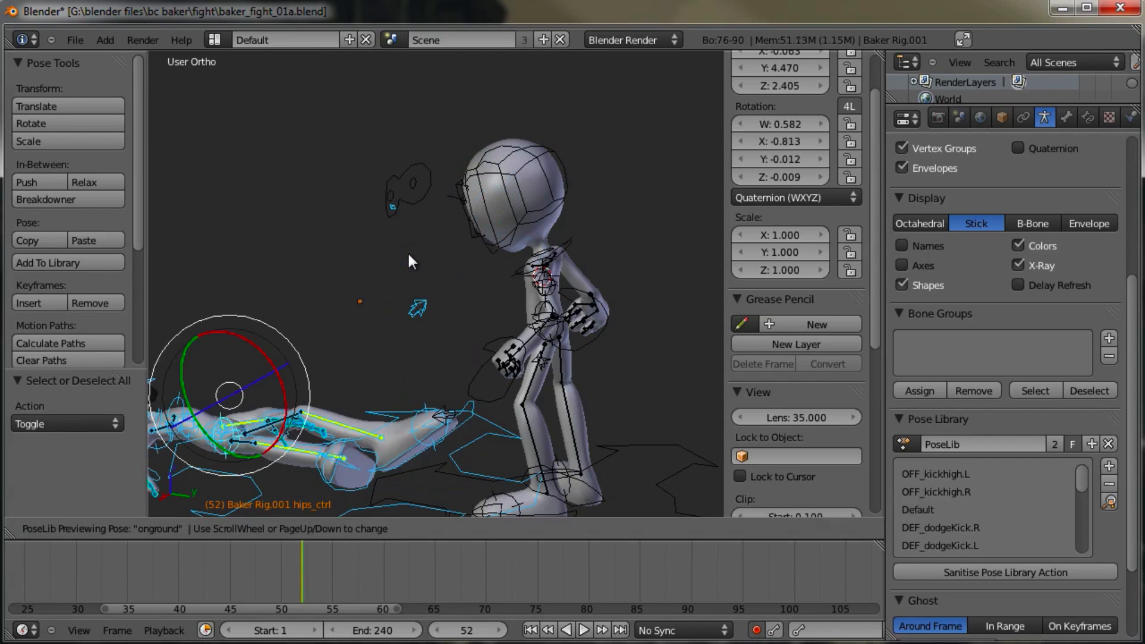
{"action": "scroll", "coordinate": [409, 256], "scroll_direction": "down", "scroll_amount": 1}
{"action": "left_click", "coordinate": [409, 257]}
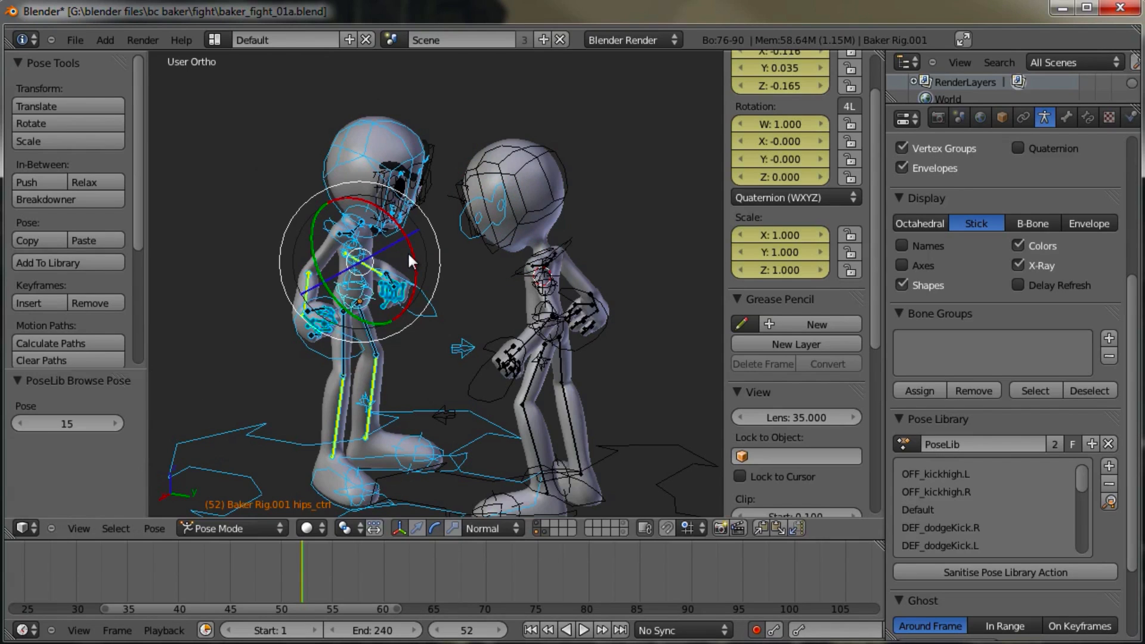
Step: Check the two facing characters, split the 3D view and show the DopeSheet in the new area
{"action": "key", "text": "KP_3"}
{"action": "scroll", "coordinate": [484, 171], "scroll_direction": "up", "scroll_amount": 2}
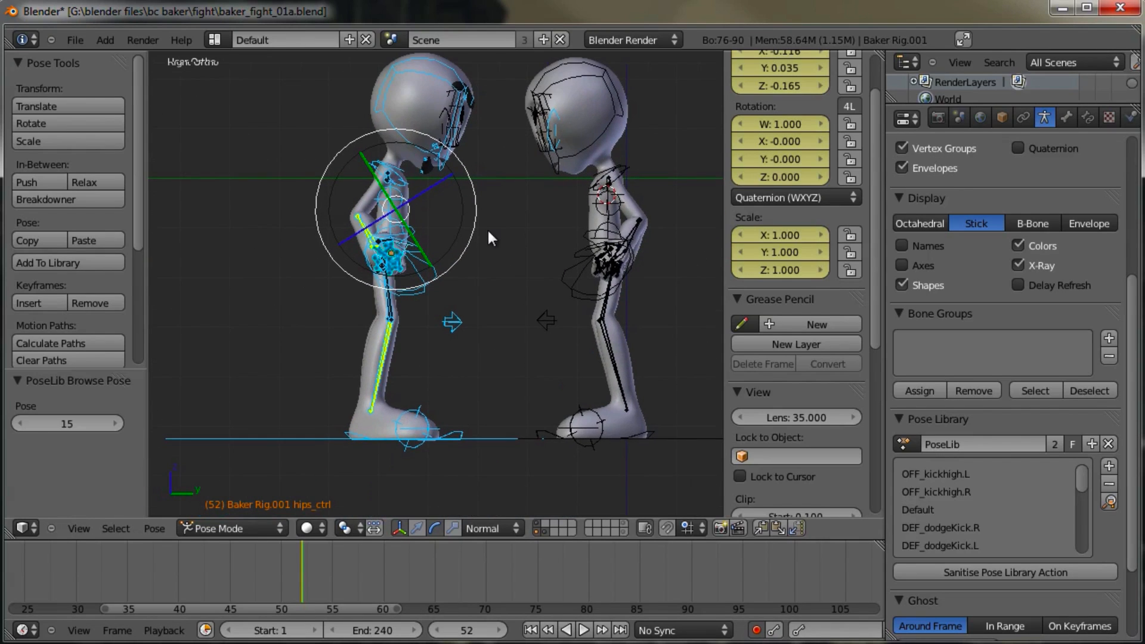
{"action": "middle_click_drag", "start_coordinate": [486, 229], "coordinate": [473, 239], "text": "shift"}
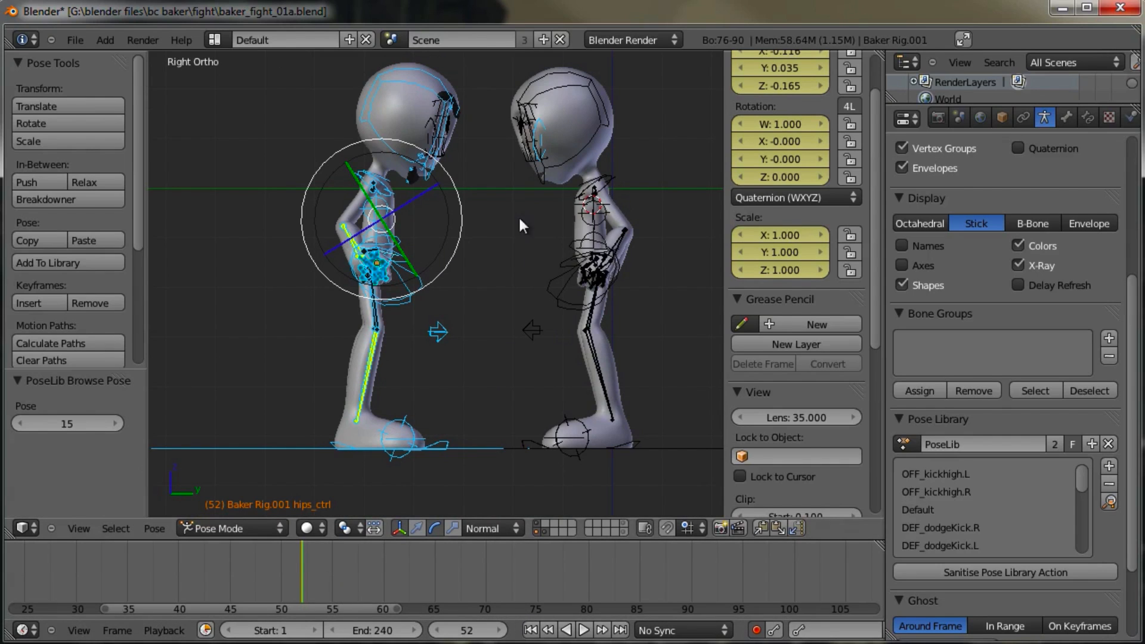
{"action": "middle_click_drag", "start_coordinate": [488, 285], "coordinate": [465, 190]}
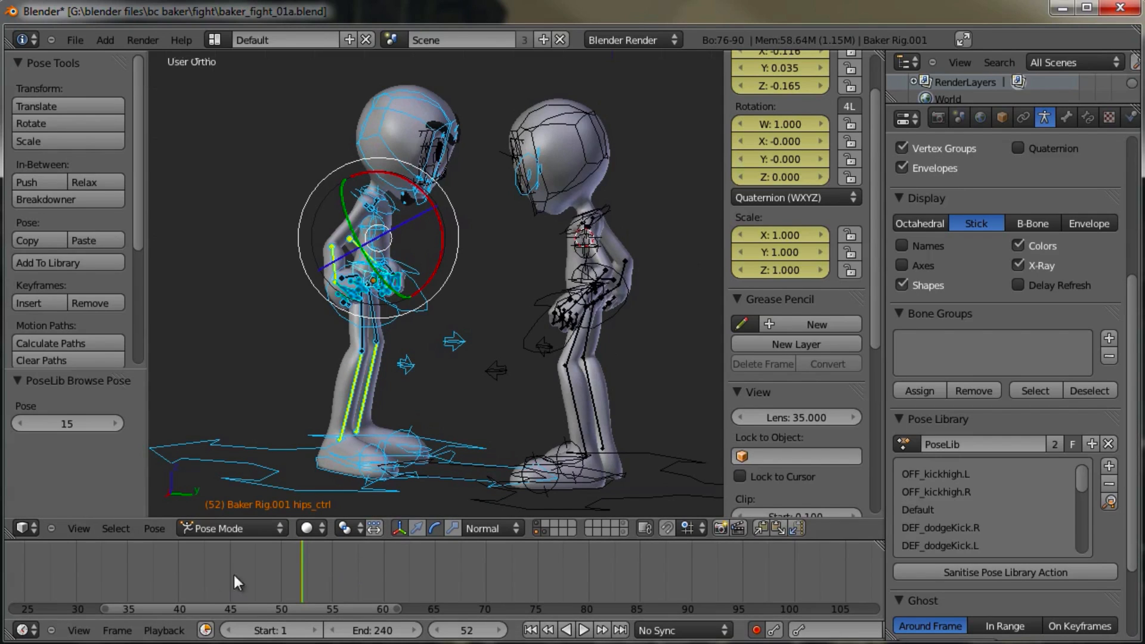
{"action": "scroll", "coordinate": [273, 574], "scroll_direction": "down", "scroll_amount": 4}
{"action": "middle_click_drag", "start_coordinate": [270, 574], "coordinate": [438, 567]}
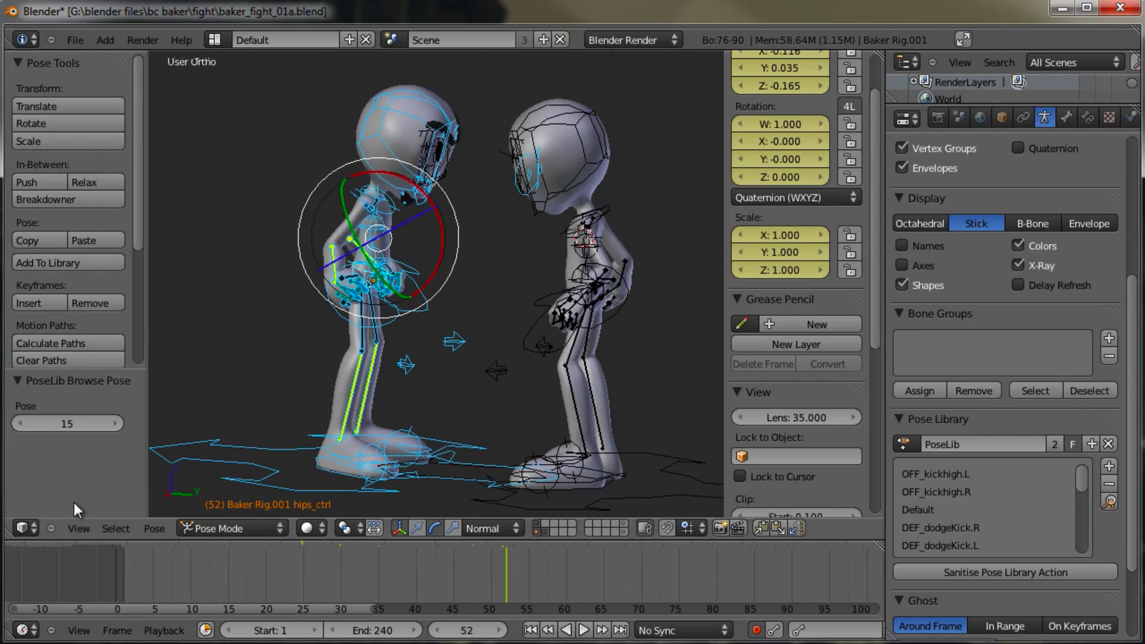
{"action": "left_click_drag", "start_coordinate": [12, 526], "coordinate": [259, 524]}
{"action": "left_click", "coordinate": [22, 528]}
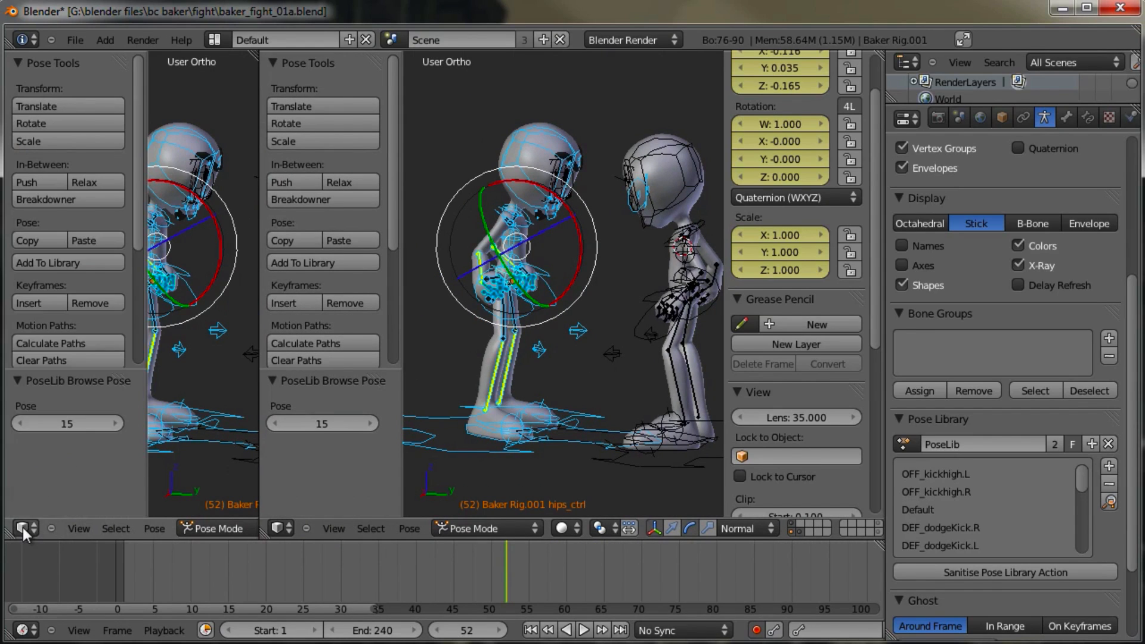
{"action": "left_click", "coordinate": [22, 529]}
{"action": "left_click", "coordinate": [48, 452]}
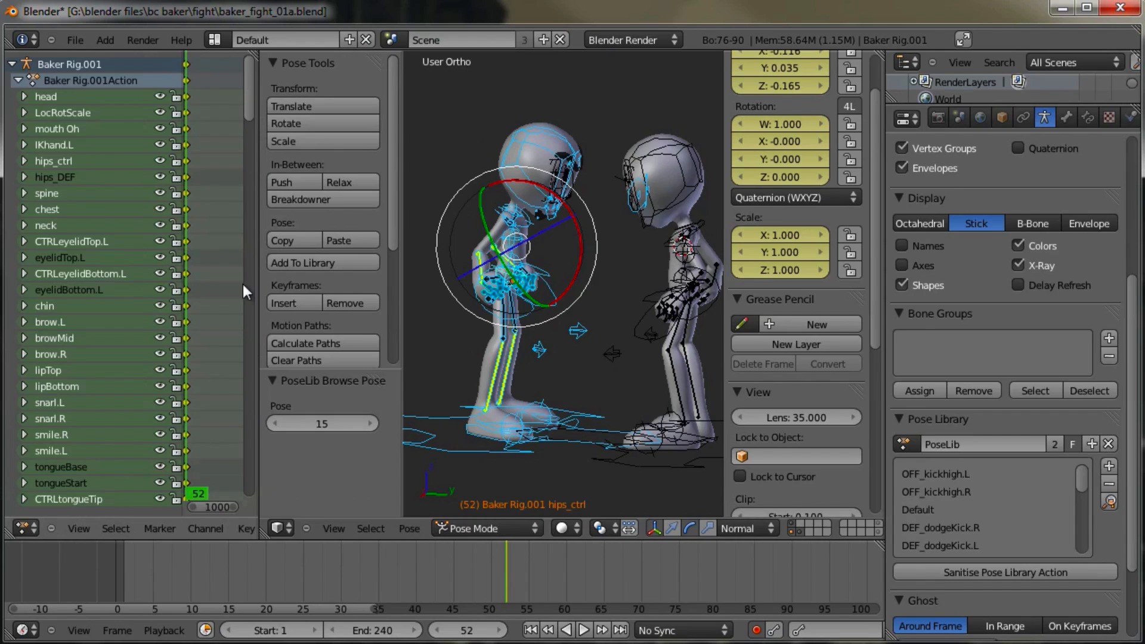
Step: Delete the evil Baker's keyframes at frame 52 and advance to frame 53
{"action": "left_click_drag", "start_coordinate": [491, 573], "coordinate": [506, 574]}
{"action": "middle_click_drag", "start_coordinate": [519, 573], "coordinate": [462, 573]}
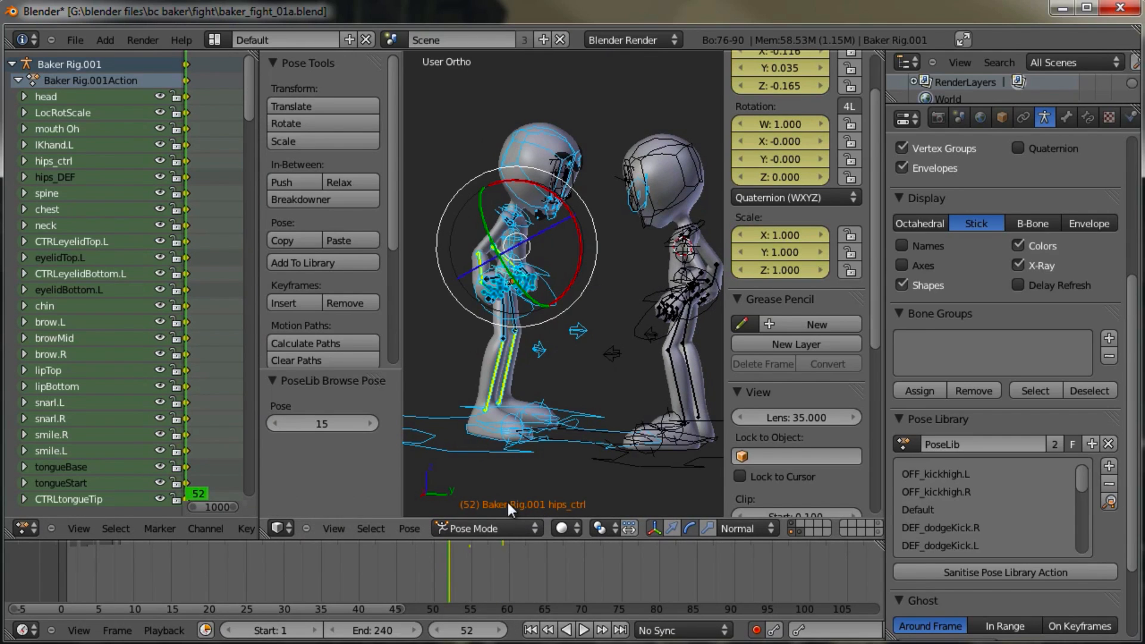
{"action": "scroll", "coordinate": [475, 564], "scroll_direction": "up", "scroll_amount": 3}
{"action": "left_click", "coordinate": [425, 571]}
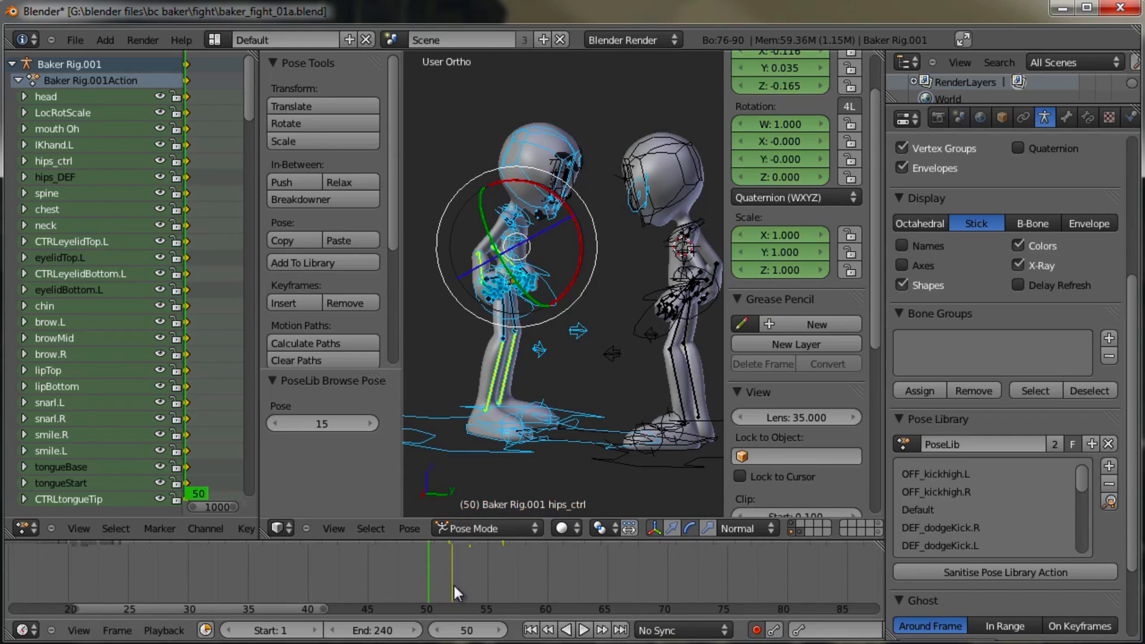
{"action": "left_click_drag", "start_coordinate": [427, 575], "coordinate": [448, 575]}
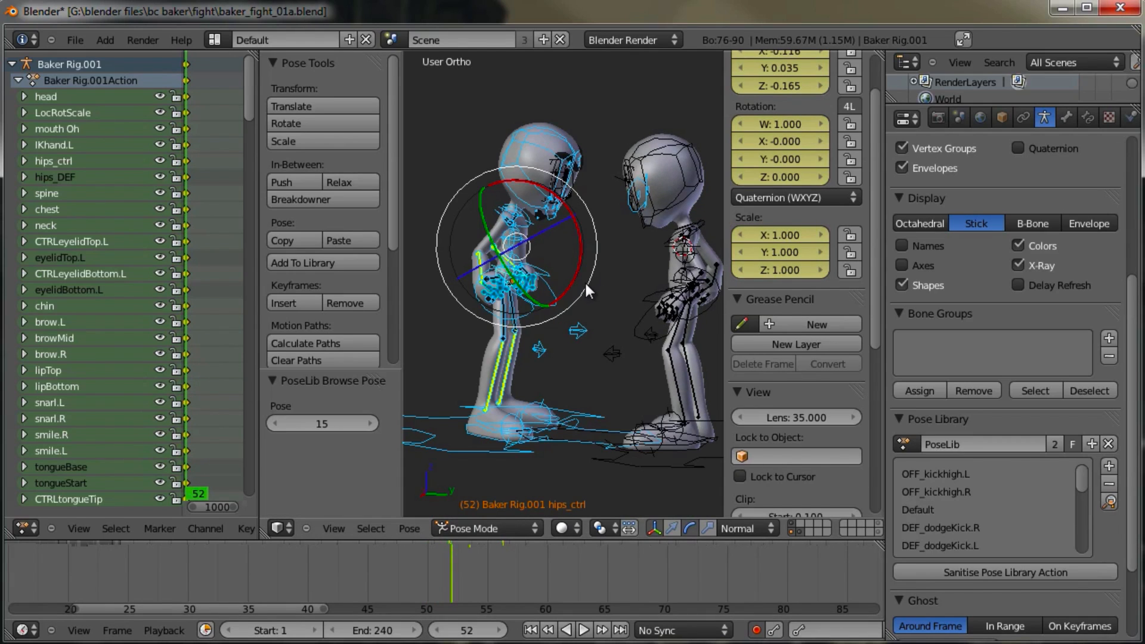
{"action": "key", "text": "alt+i"}
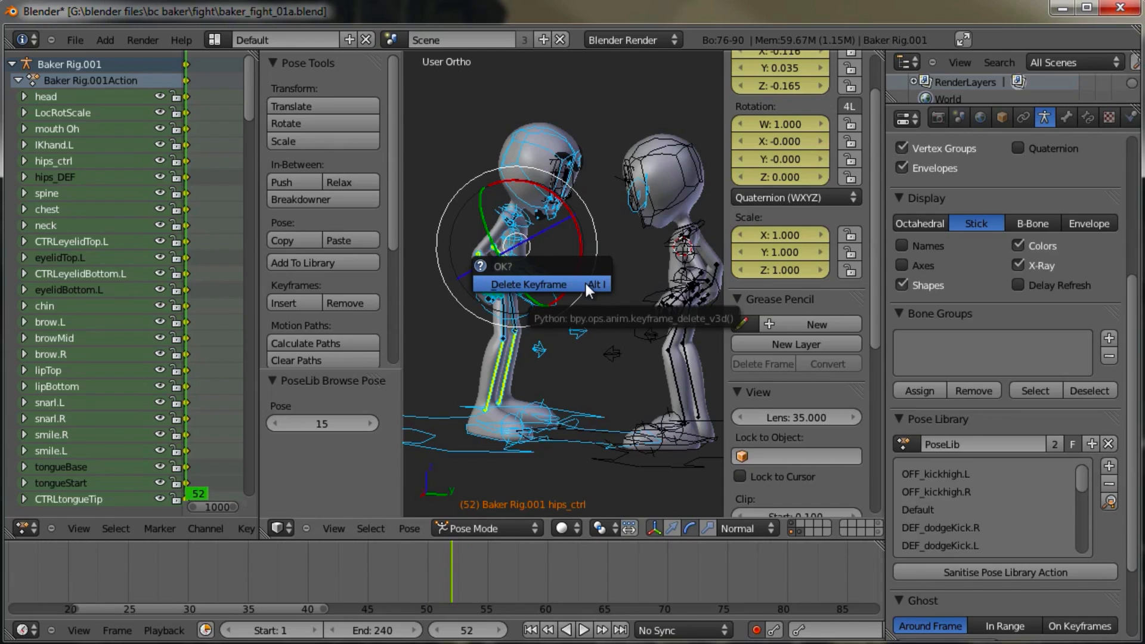
{"action": "left_click", "coordinate": [552, 283]}
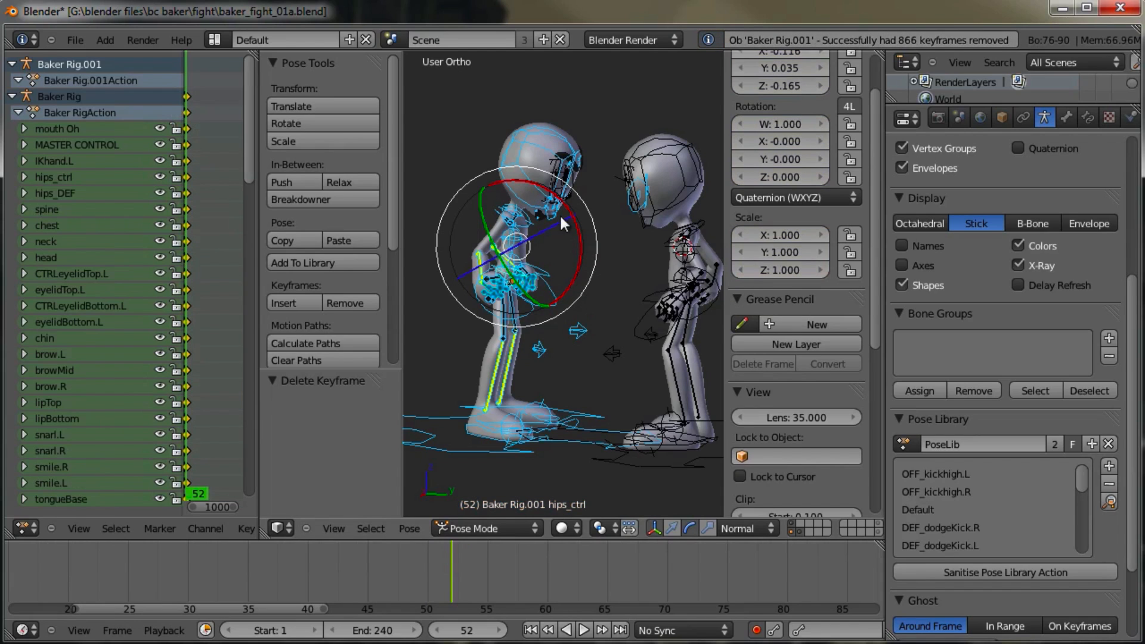
{"action": "left_click", "coordinate": [440, 568]}
{"action": "left_click", "coordinate": [451, 578]}
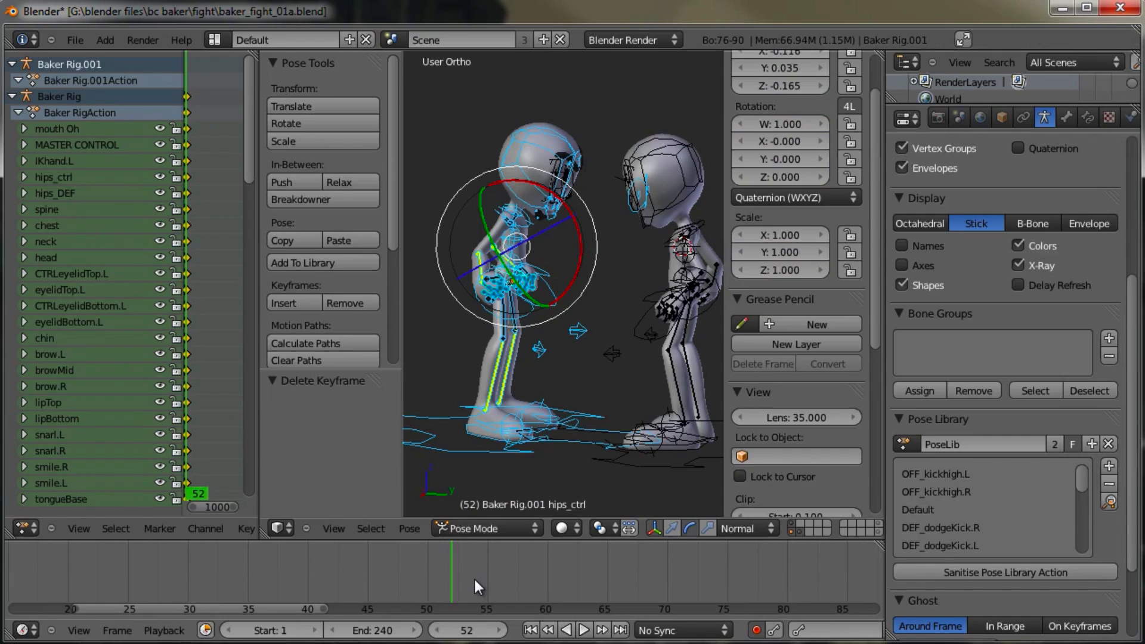
{"action": "key", "text": "Right"}
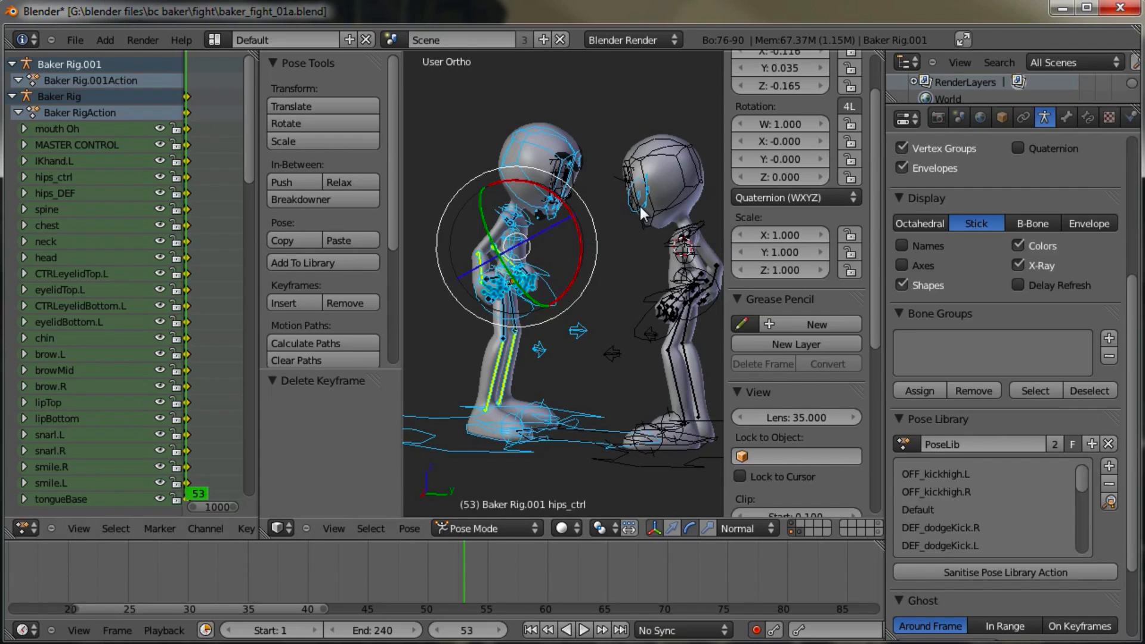
Step: Rename the evil Baker's rig as Evil Baker Rig
{"action": "right_click", "coordinate": [668, 145]}
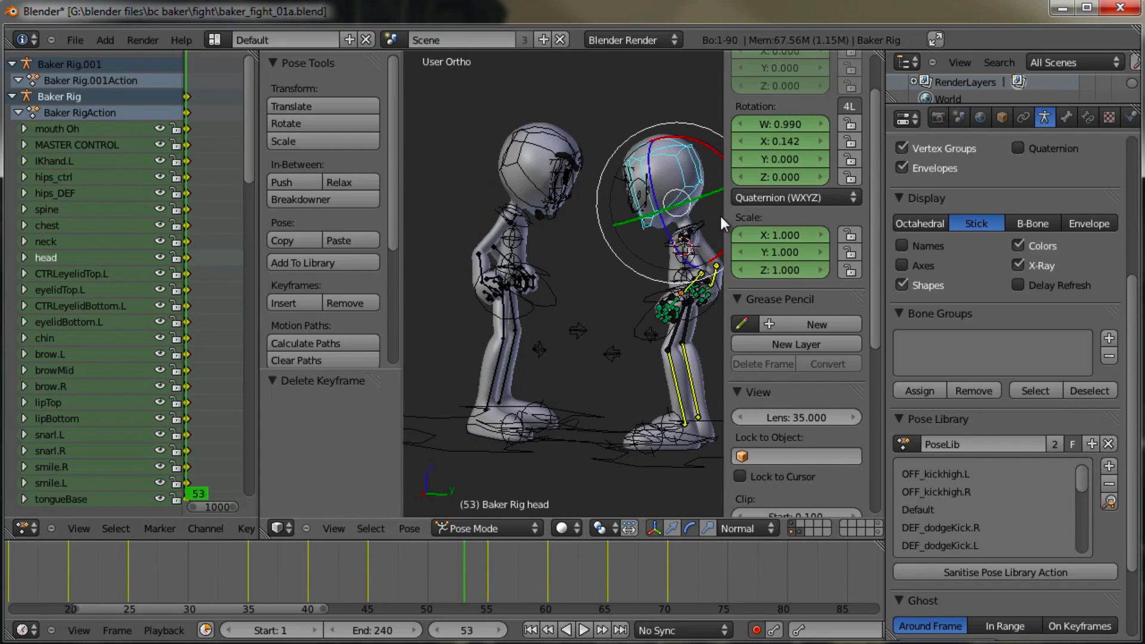
{"action": "scroll", "coordinate": [825, 272], "scroll_direction": "down", "scroll_amount": 10}
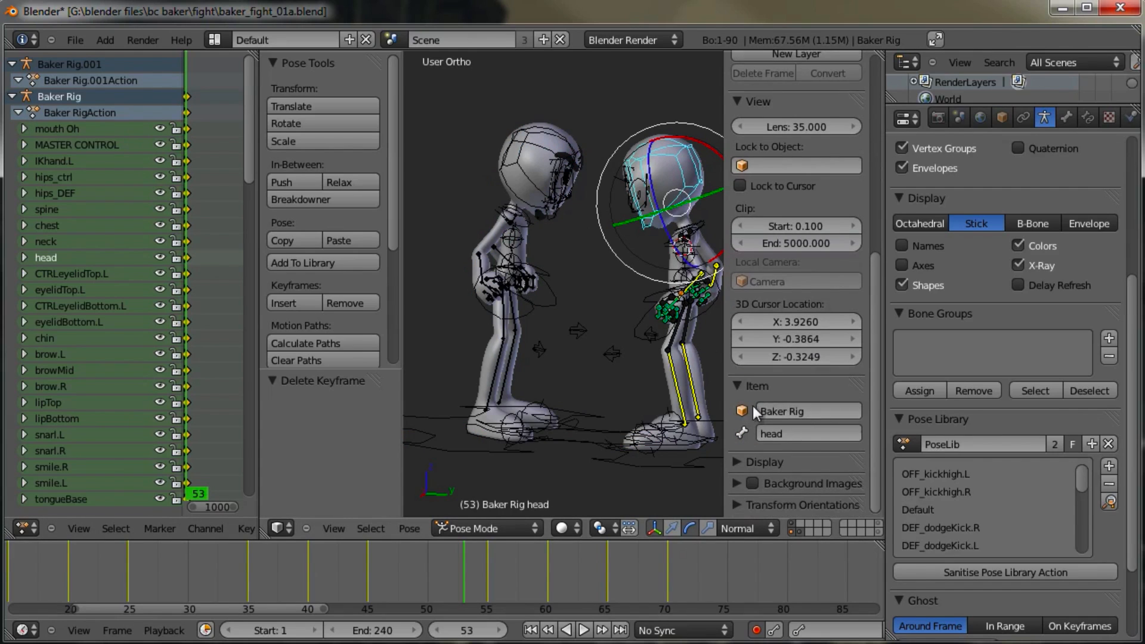
{"action": "right_click", "coordinate": [562, 143]}
{"action": "left_click", "coordinate": [814, 412]}
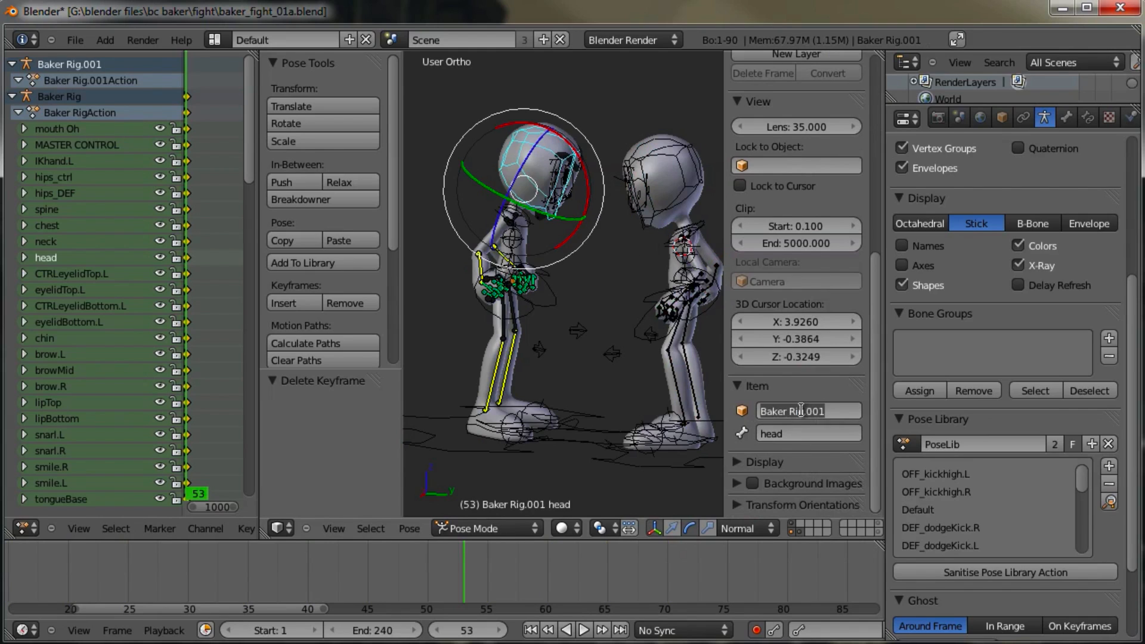
{"action": "left_click_drag", "start_coordinate": [801, 410], "coordinate": [874, 411]}
{"action": "type", "text": "g"}
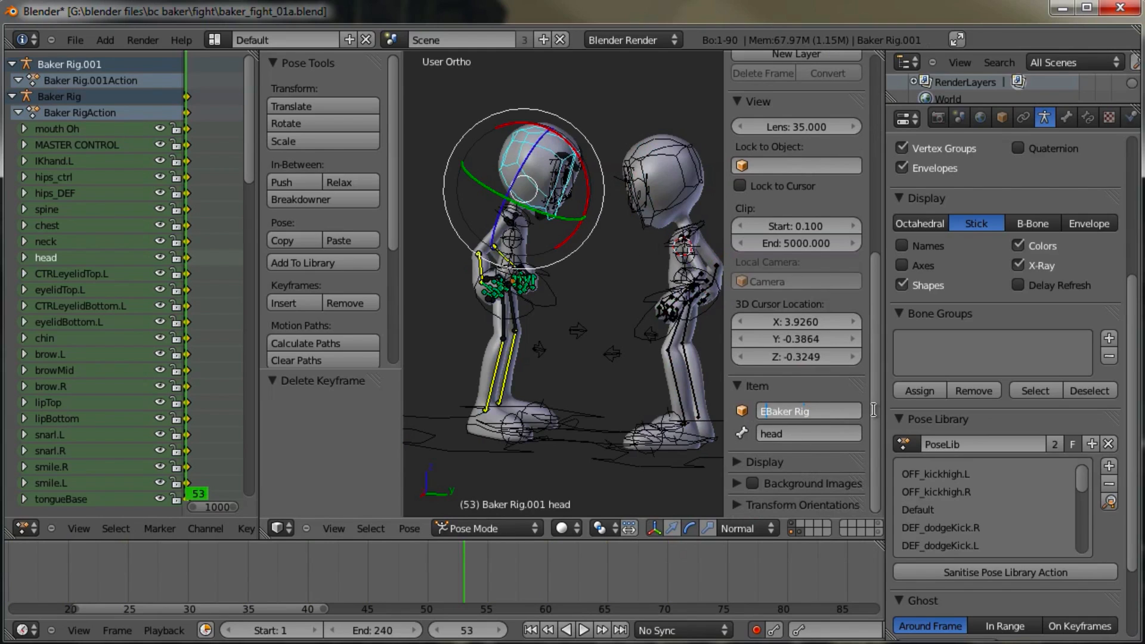
{"action": "type", "text": "Evil"}
{"action": "key", "text": "Return"}
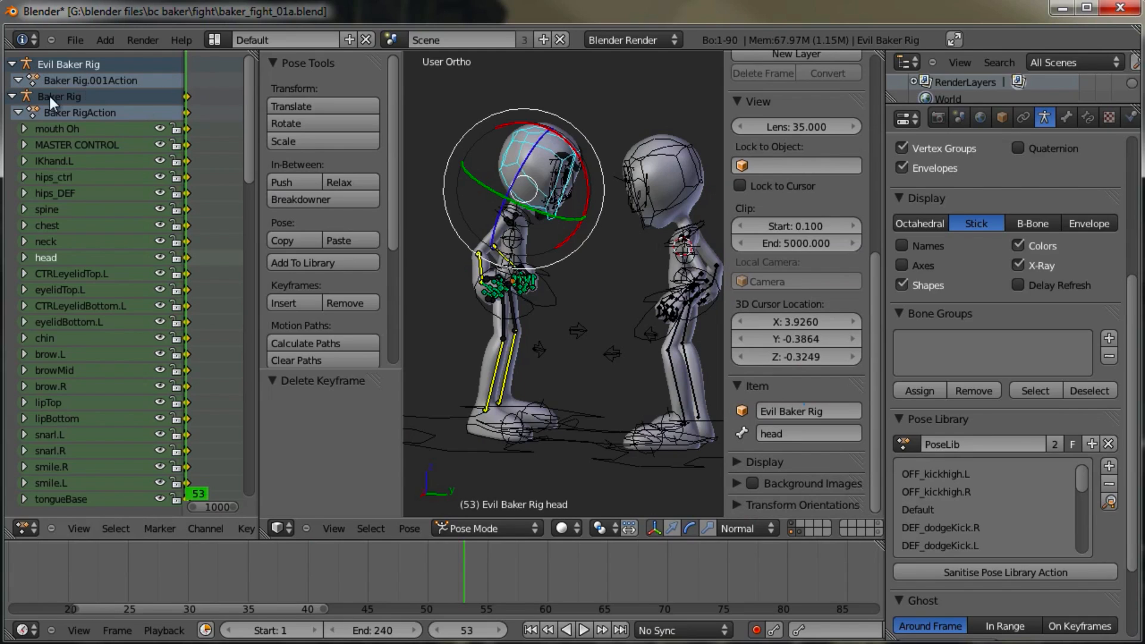
Step: Collapse the original Baker Rig's channels in the DopeSheet and merge that area back into the 3D view
{"action": "left_click", "coordinate": [18, 112]}
{"action": "left_click", "coordinate": [12, 96]}
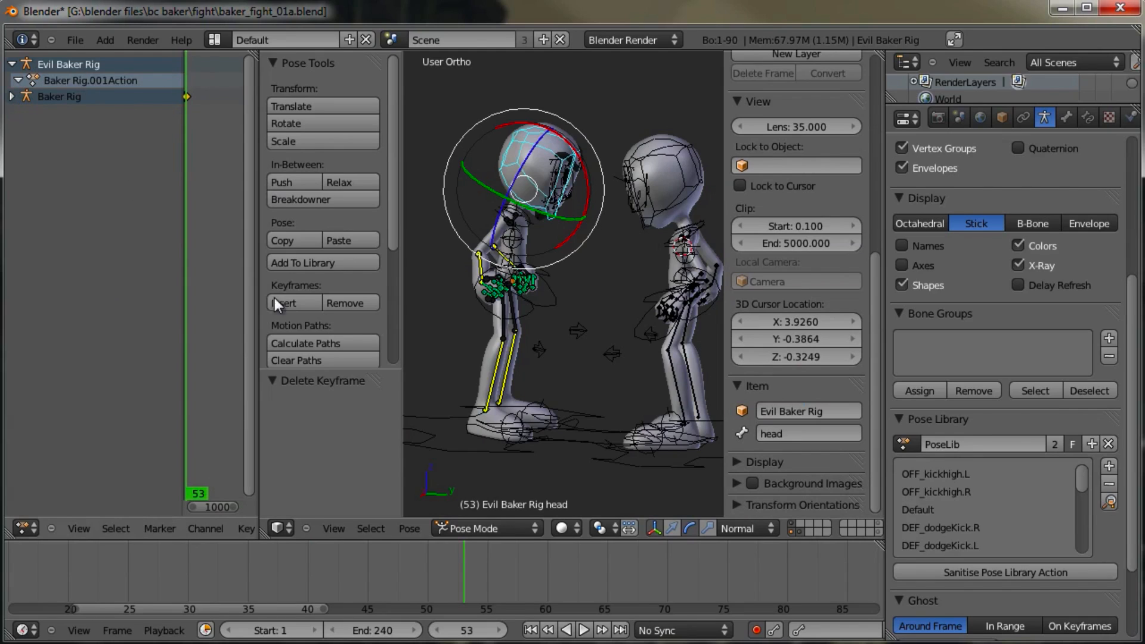
{"action": "left_click_drag", "start_coordinate": [256, 492], "coordinate": [228, 493]}
{"action": "left_click_drag", "start_coordinate": [235, 534], "coordinate": [156, 502]}
Step: View both characters from the right side and return to frame 1
{"action": "scroll", "coordinate": [417, 404], "scroll_direction": "up", "scroll_amount": 1}
{"action": "middle_click_drag", "start_coordinate": [428, 368], "coordinate": [430, 391], "text": "shift"}
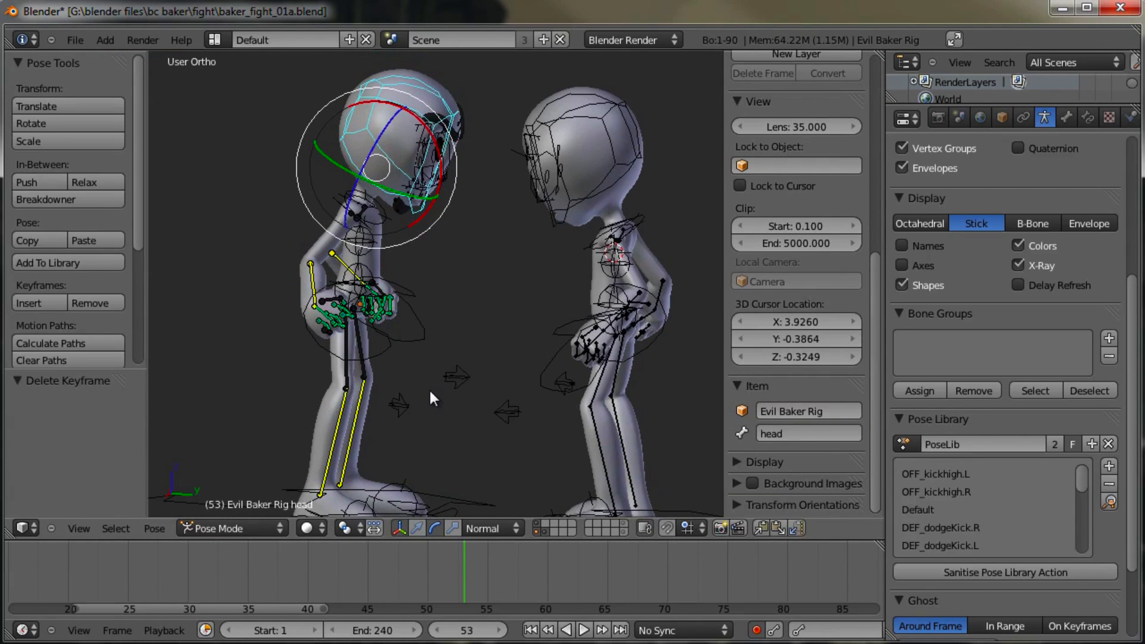
{"action": "key", "text": "KP_3"}
{"action": "left_click", "coordinate": [536, 630]}
{"action": "scroll", "coordinate": [511, 437], "scroll_direction": "down", "scroll_amount": 3}
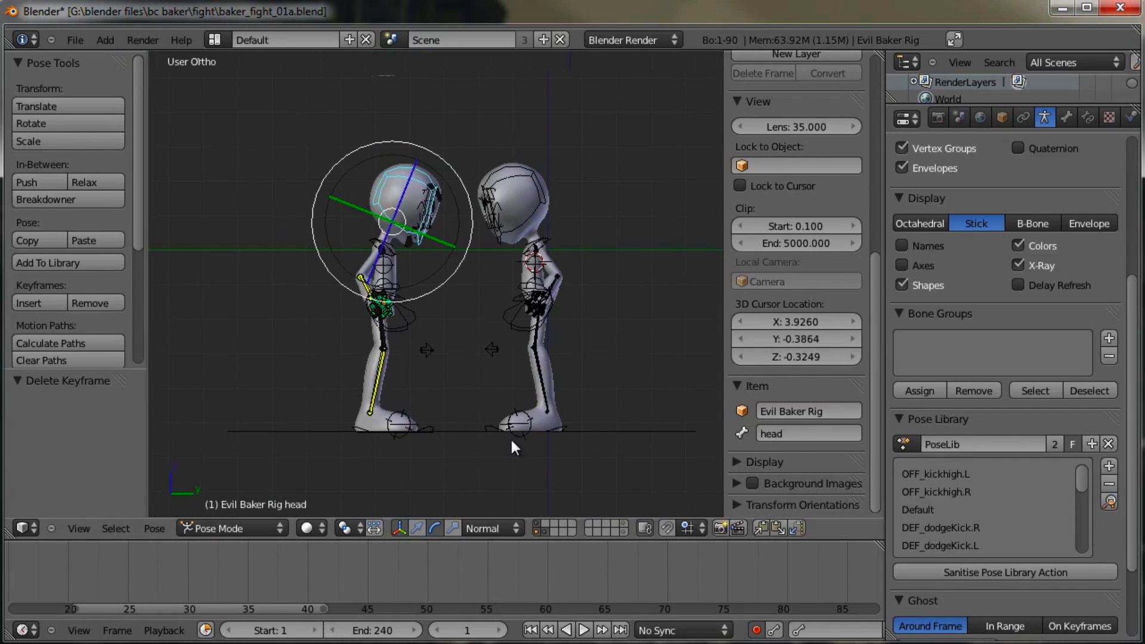
Step: Select all of the evil Baker's bones and apply pose 15 from the shared pose library
{"action": "middle_click_drag", "start_coordinate": [426, 344], "coordinate": [441, 363], "text": "shift"}
{"action": "middle_click_drag", "start_coordinate": [338, 567], "coordinate": [387, 561]}
{"action": "scroll", "coordinate": [466, 583], "scroll_direction": "down", "scroll_amount": 2}
{"action": "scroll", "coordinate": [546, 575], "scroll_direction": "down", "scroll_amount": 3}
{"action": "scroll", "coordinate": [429, 567], "scroll_direction": "down", "scroll_amount": 2}
{"action": "scroll", "coordinate": [435, 562], "scroll_direction": "down", "scroll_amount": 2}
{"action": "scroll", "coordinate": [334, 560], "scroll_direction": "down", "scroll_amount": 4}
{"action": "scroll", "coordinate": [334, 560], "scroll_direction": "up", "scroll_amount": 4}
{"action": "scroll", "coordinate": [334, 560], "scroll_direction": "up", "scroll_amount": 1}
{"action": "middle_click_drag", "start_coordinate": [445, 302], "coordinate": [428, 303], "text": "shift"}
{"action": "key", "text": "a"}
{"action": "key", "text": "a"}
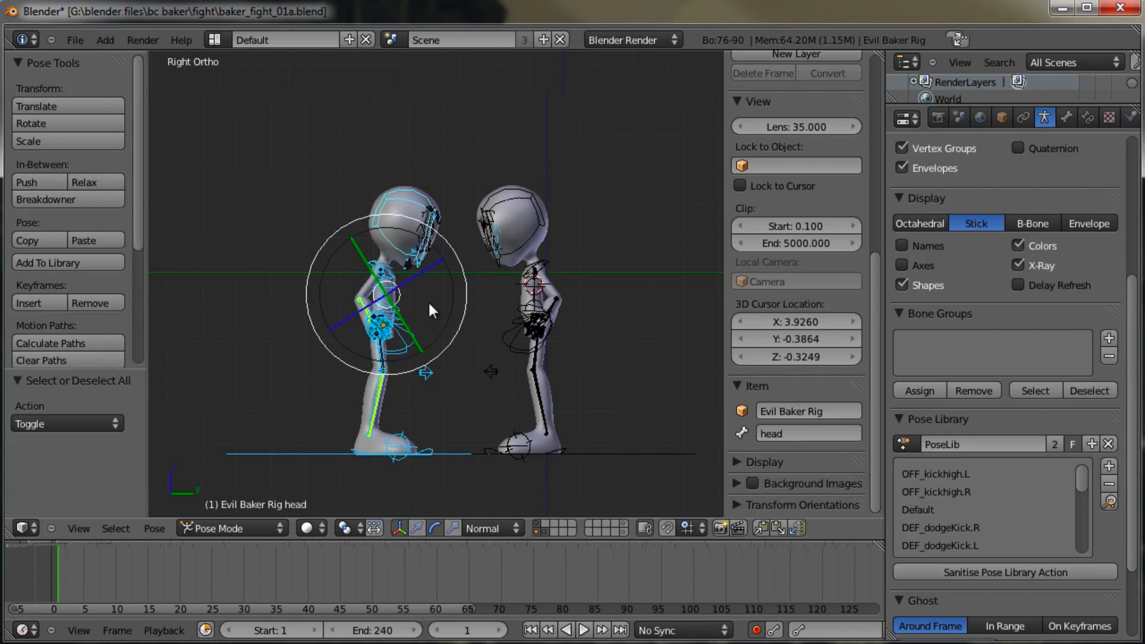
{"action": "key", "text": "ctrl+l"}
{"action": "scroll", "coordinate": [429, 303], "scroll_direction": "down", "scroll_amount": 1}
{"action": "scroll", "coordinate": [430, 302], "scroll_direction": "up", "scroll_amount": 1}
{"action": "left_click", "coordinate": [430, 303]}
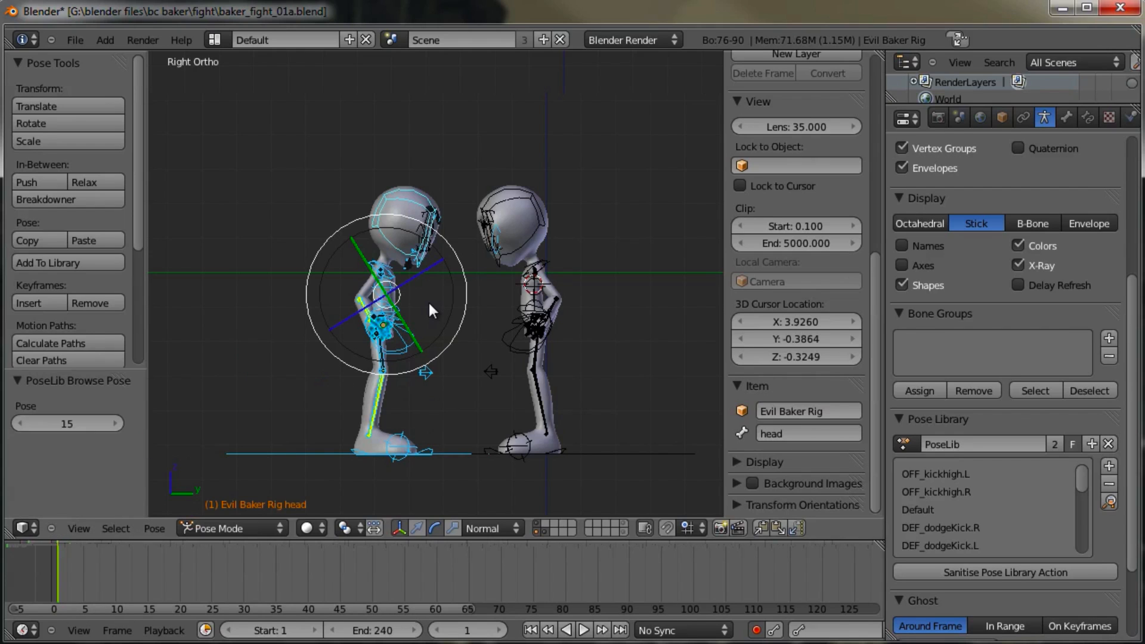
Step: Insert a keyframe for all of the evil Baker's bones at frame 1
{"action": "mouse_move", "coordinate": [67, 582]}
{"action": "left_mouse_down"}
{"action": "mouse_move", "coordinate": [92, 579]}
{"action": "mouse_move", "coordinate": [55, 581]}
{"action": "left_mouse_up"}
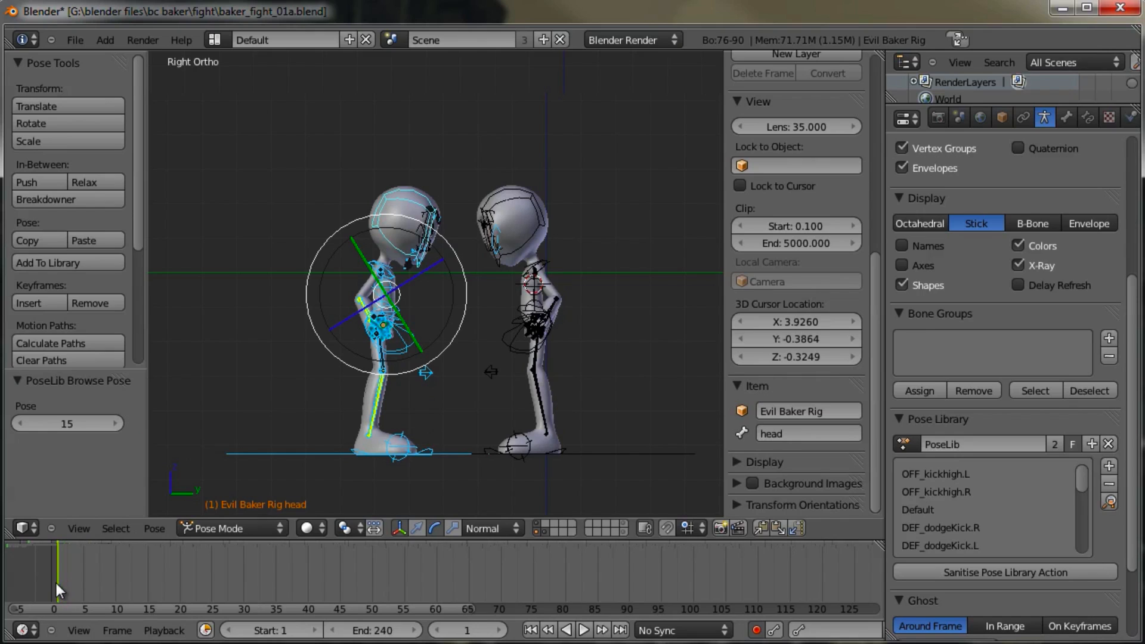
{"action": "key", "text": "i"}
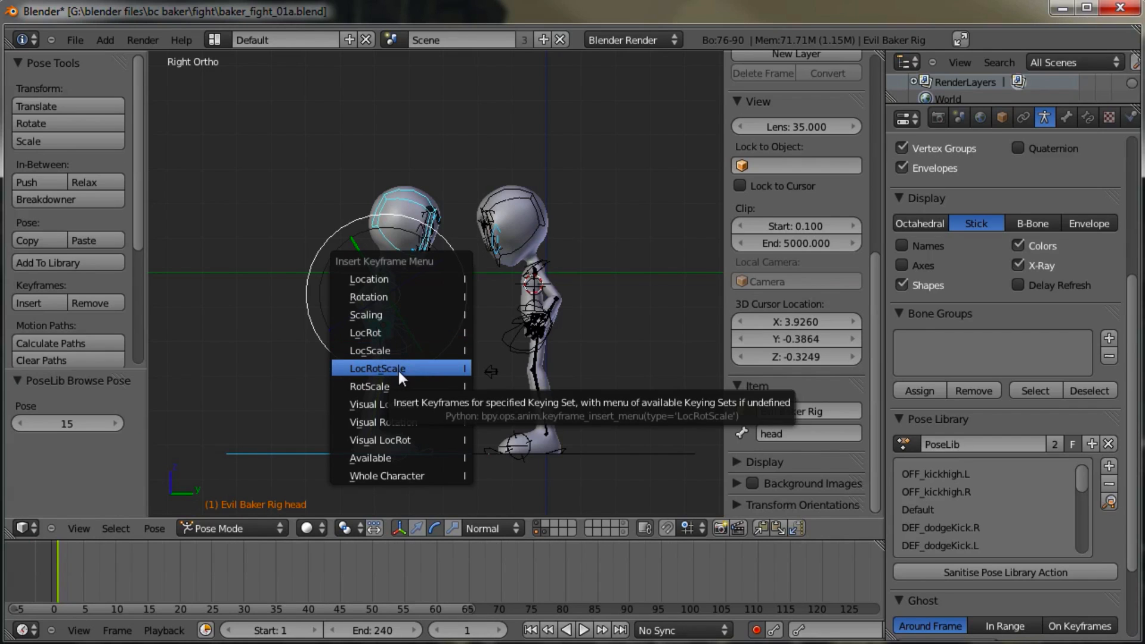
{"action": "left_click", "coordinate": [402, 330]}
Step: Go to frame 16 and insert a keyframe for all of the evil Baker's bones
{"action": "middle_click_drag", "start_coordinate": [547, 396], "coordinate": [548, 374], "text": "shift"}
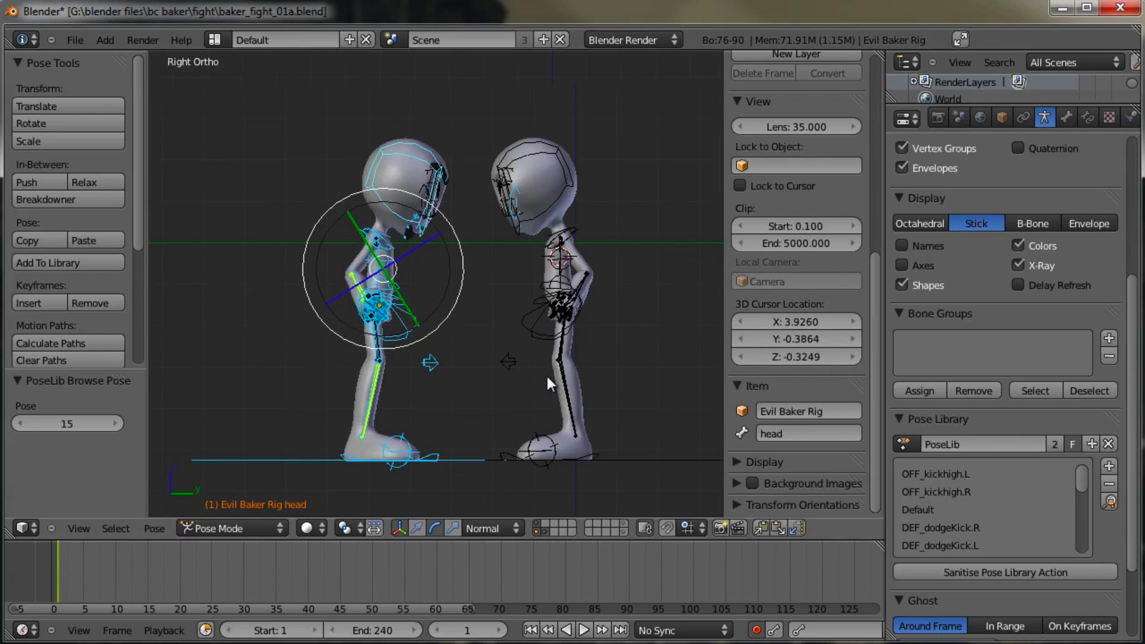
{"action": "scroll", "coordinate": [546, 377], "scroll_direction": "up", "scroll_amount": 2}
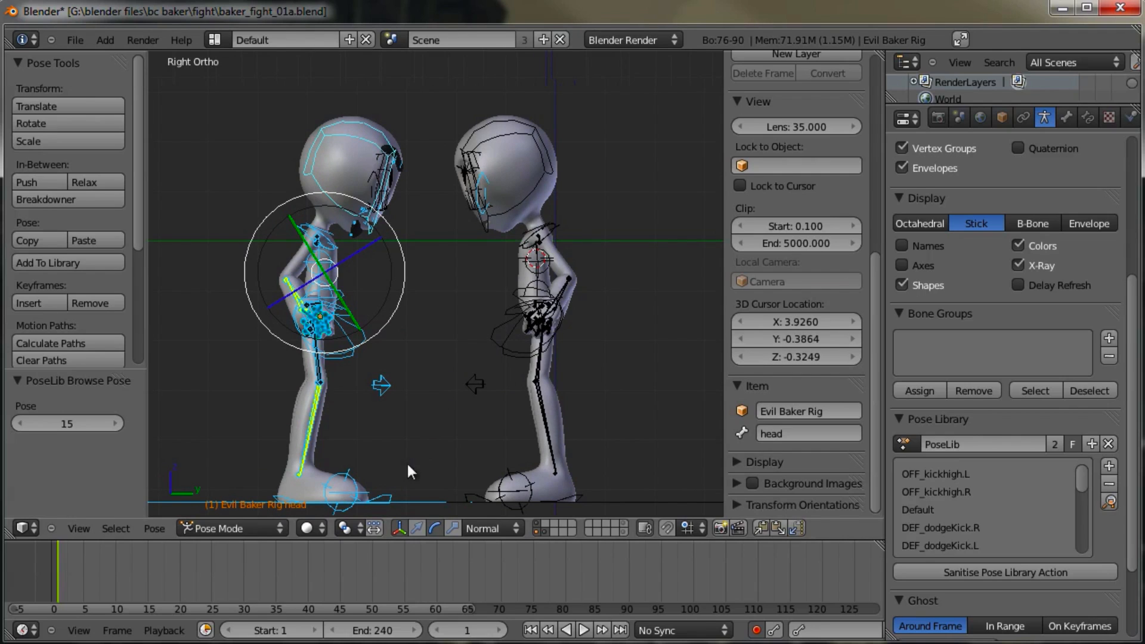
{"action": "middle_click_drag", "start_coordinate": [135, 578], "coordinate": [186, 571]}
{"action": "scroll", "coordinate": [235, 578], "scroll_direction": "up", "scroll_amount": 3}
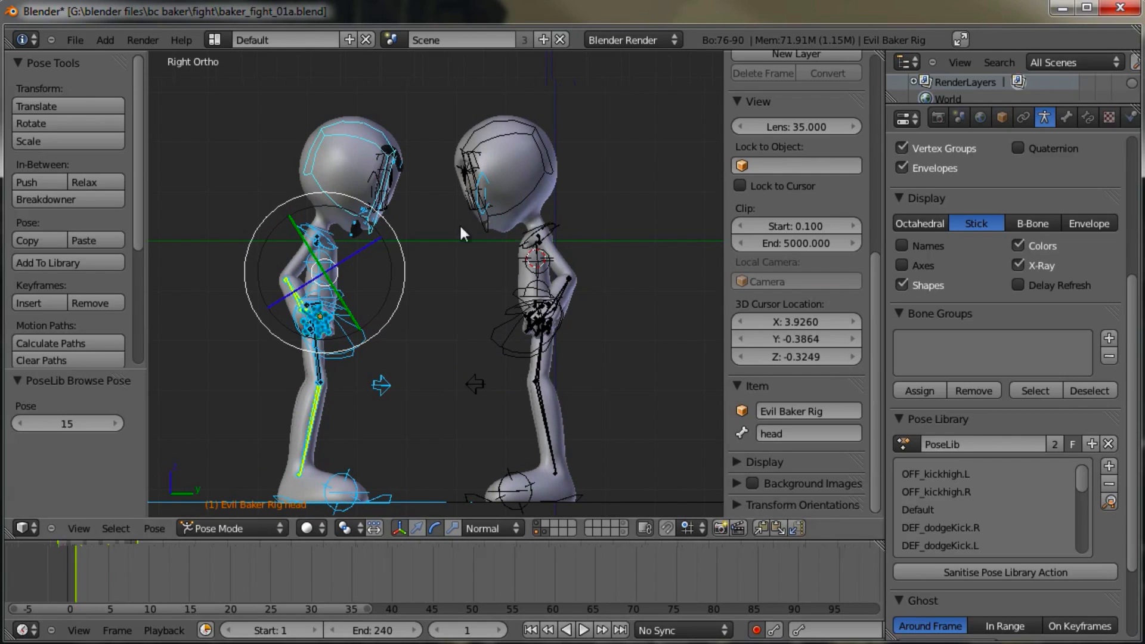
{"action": "left_click_drag", "start_coordinate": [81, 574], "coordinate": [196, 582]}
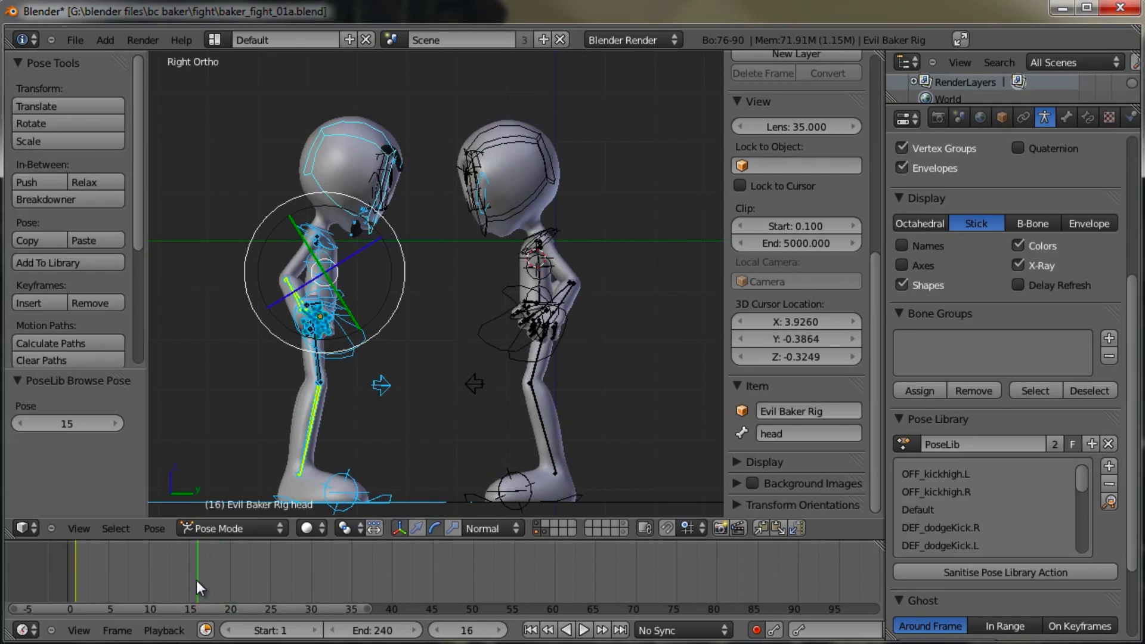
{"action": "key", "text": "i"}
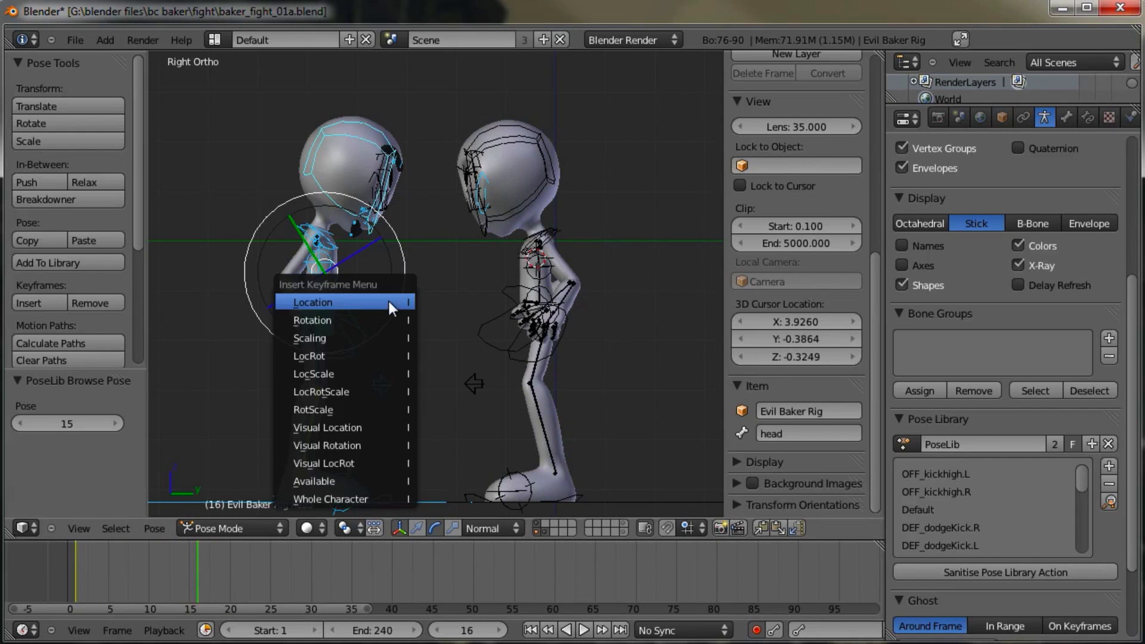
{"action": "left_click", "coordinate": [368, 352]}
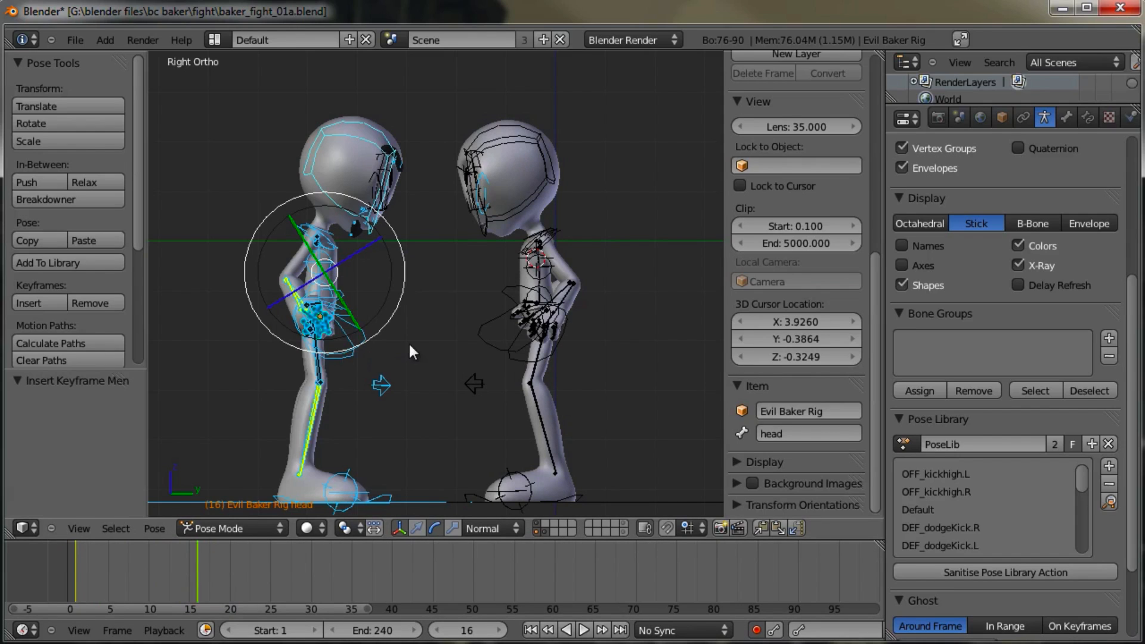
Step: Lower the evil Baker's hips control at frame 16 by about 0.14 in Z and shift it slightly backward
{"action": "right_click", "coordinate": [298, 319]}
{"action": "key", "text": "g"}
{"action": "right_click", "coordinate": [375, 289]}
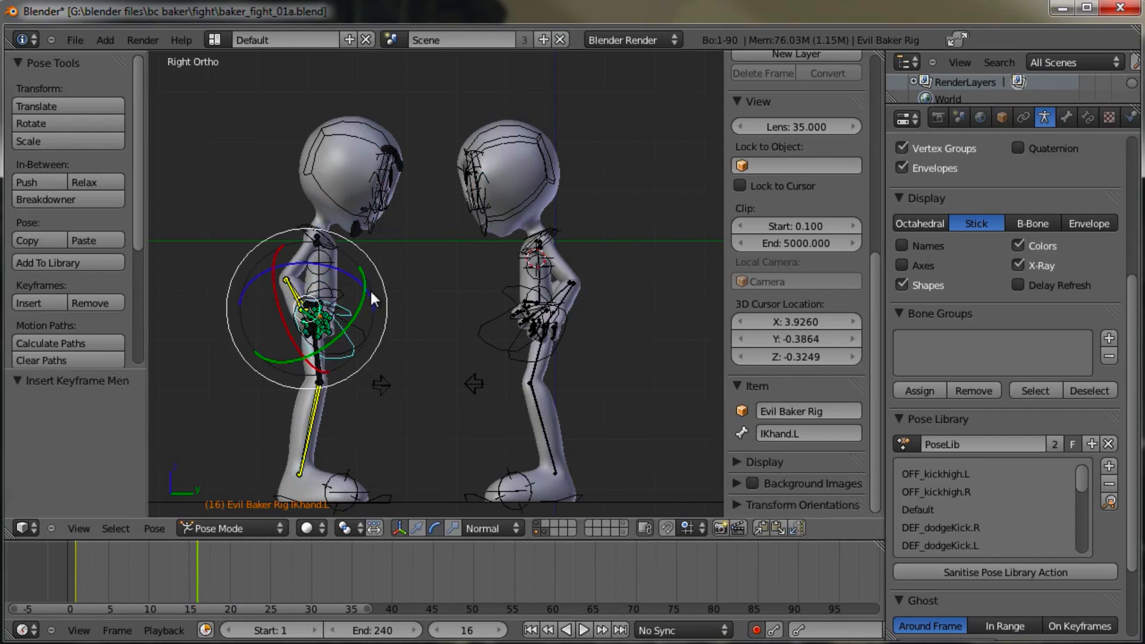
{"action": "middle_click_drag", "start_coordinate": [278, 291], "coordinate": [317, 338]}
{"action": "right_click", "coordinate": [322, 340]}
{"action": "key", "text": "g"}
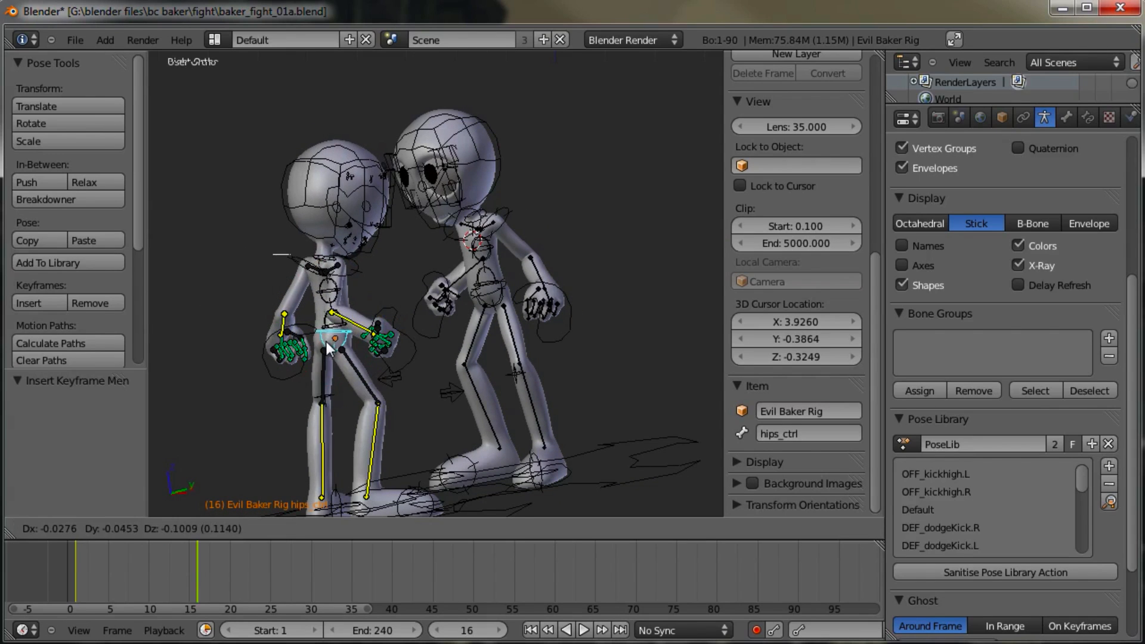
{"action": "left_click", "coordinate": [323, 343]}
Step: Lower the evil Baker's left hand control by about 0.22 and right hand control by about 0.10 at frame 16
{"action": "right_click", "coordinate": [287, 370]}
{"action": "key", "text": "KP_1"}
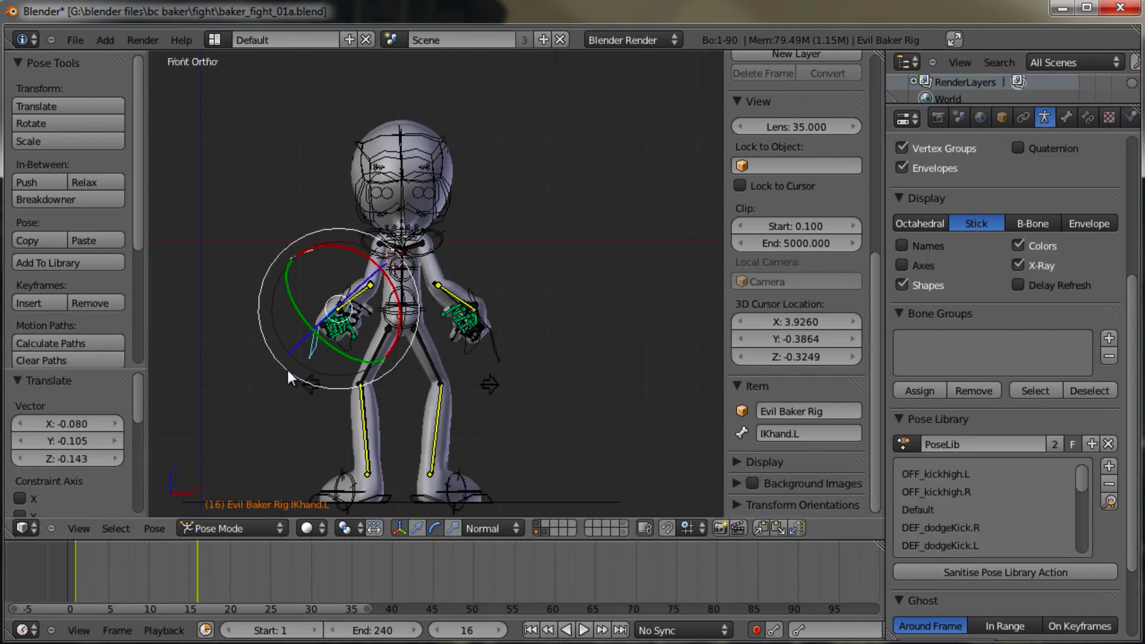
{"action": "key", "text": "g"}
{"action": "left_click", "coordinate": [280, 382]}
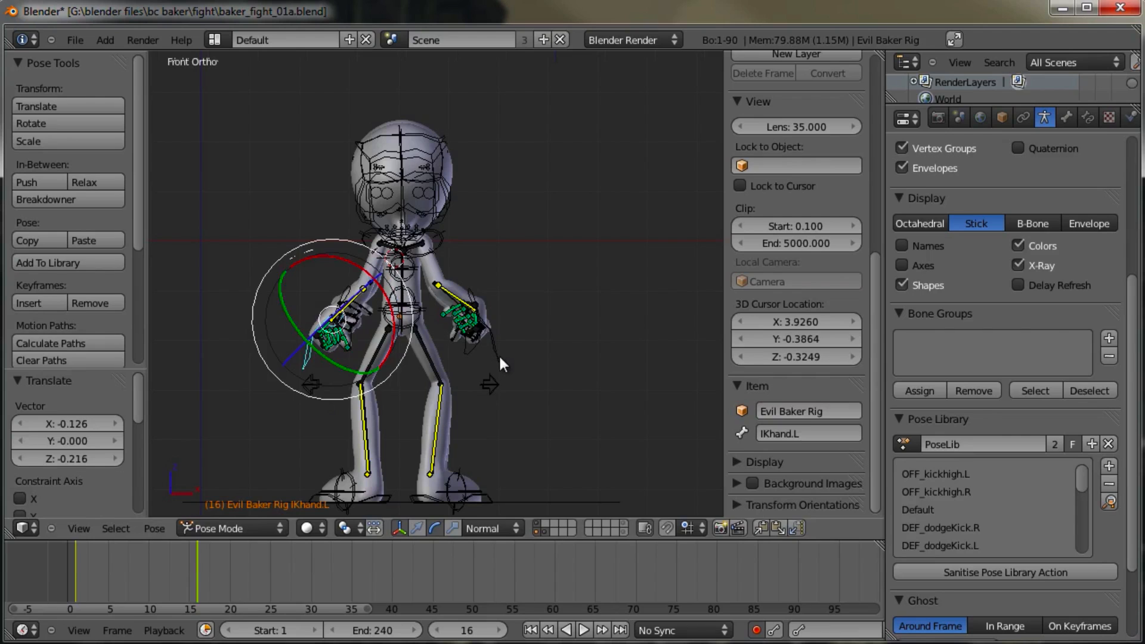
{"action": "right_click", "coordinate": [499, 361]}
{"action": "key", "text": "g"}
{"action": "left_click", "coordinate": [493, 363]}
{"action": "middle_click_drag", "start_coordinate": [492, 364], "coordinate": [406, 358]}
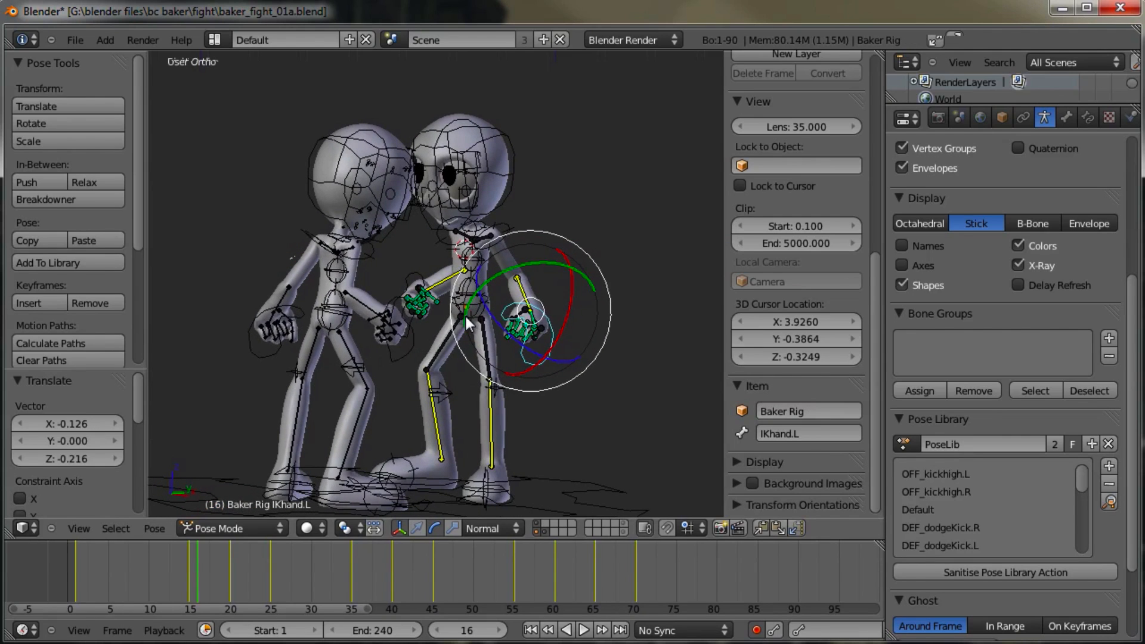
{"action": "right_click", "coordinate": [399, 356]}
{"action": "key", "text": "g"}
{"action": "left_click", "coordinate": [392, 360]}
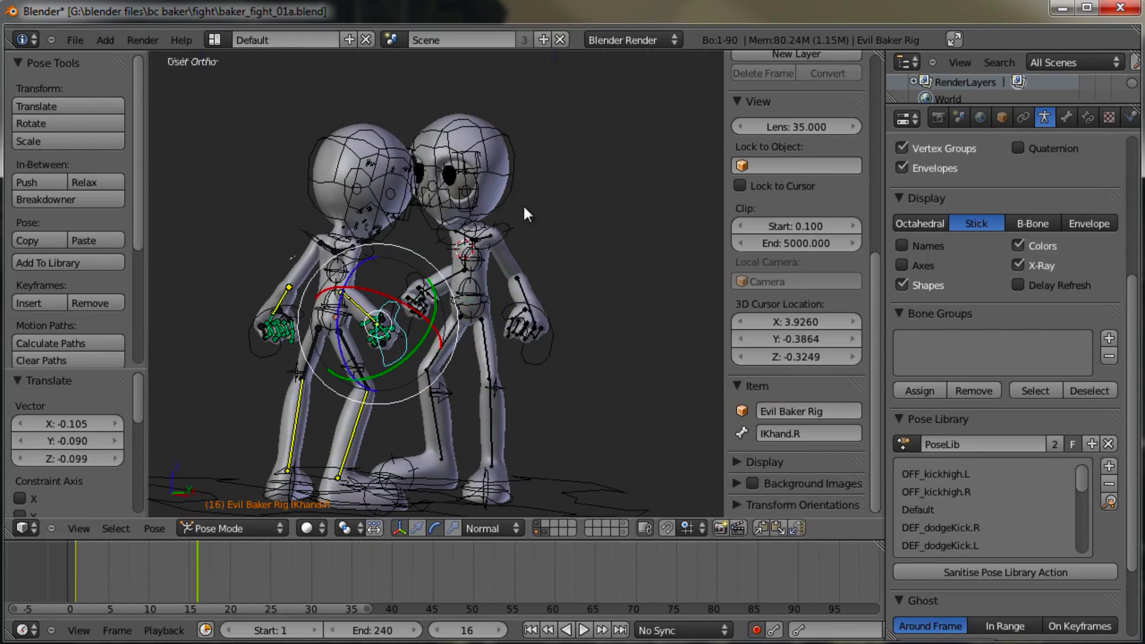
Step: Select the original Baker Rig, switch it to Object Mode, and go to its keyframe at frame 15
{"action": "mouse_move", "coordinate": [523, 207]}
{"action": "middle_mouse_down"}
{"action": "mouse_move", "coordinate": [506, 222]}
{"action": "mouse_move", "coordinate": [520, 205]}
{"action": "middle_mouse_up"}
{"action": "right_click", "coordinate": [520, 206]}
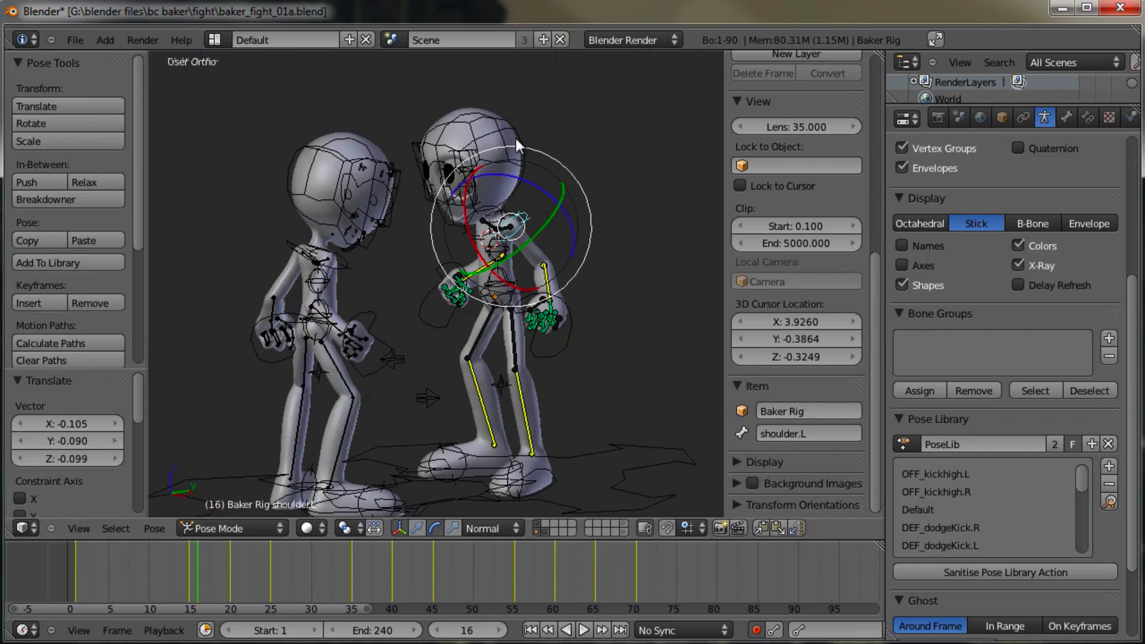
{"action": "right_click", "coordinate": [516, 138]}
{"action": "left_click", "coordinate": [249, 525]}
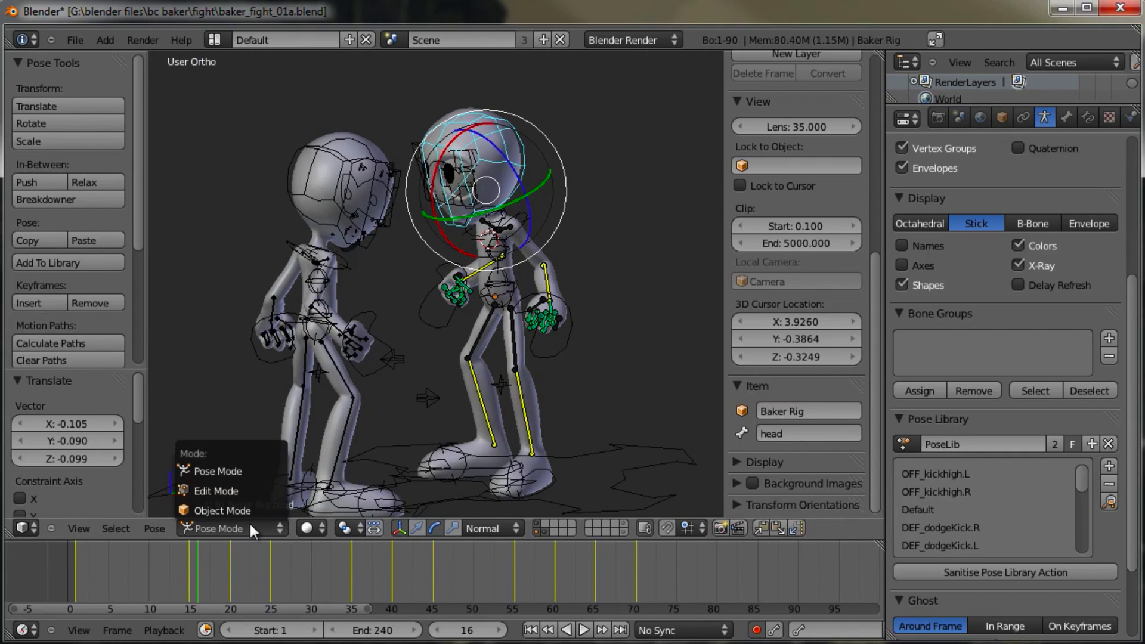
{"action": "left_click", "coordinate": [249, 510]}
{"action": "middle_click_drag", "start_coordinate": [502, 282], "coordinate": [590, 361]}
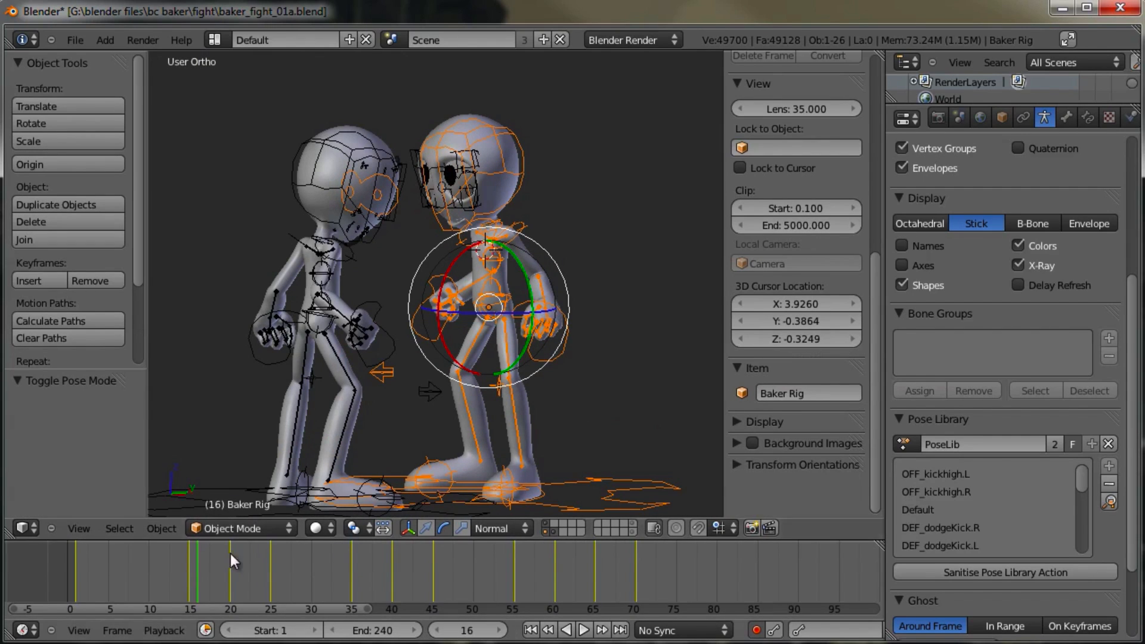
{"action": "mouse_move", "coordinate": [184, 571]}
{"action": "left_mouse_down"}
{"action": "mouse_move", "coordinate": [162, 570]}
{"action": "mouse_move", "coordinate": [183, 572]}
{"action": "left_mouse_up"}
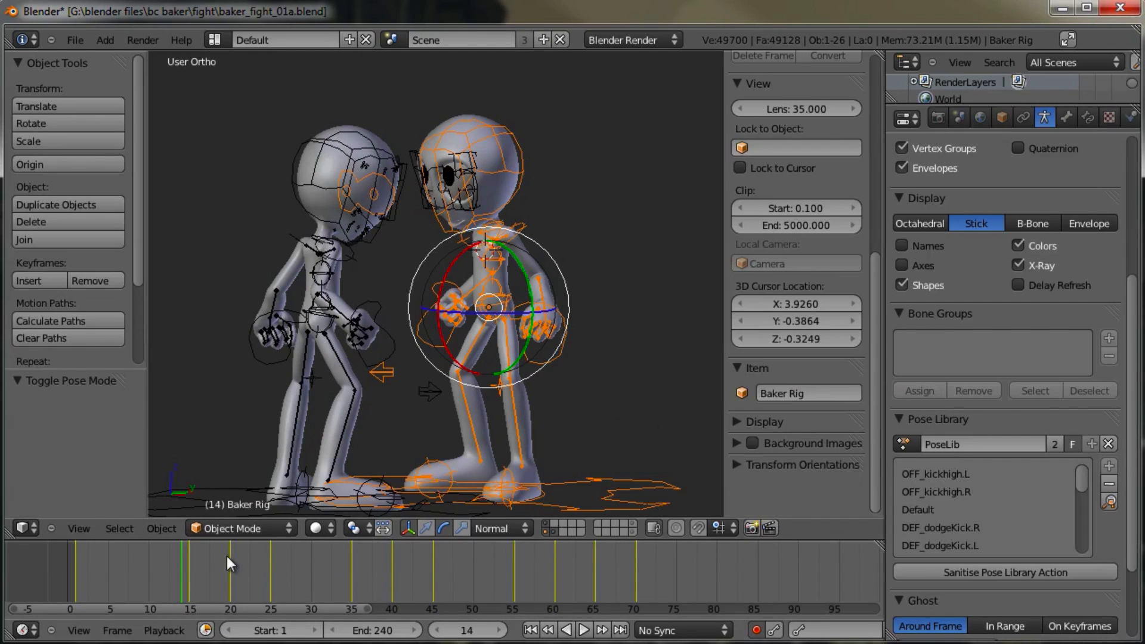
{"action": "left_click", "coordinate": [190, 570]}
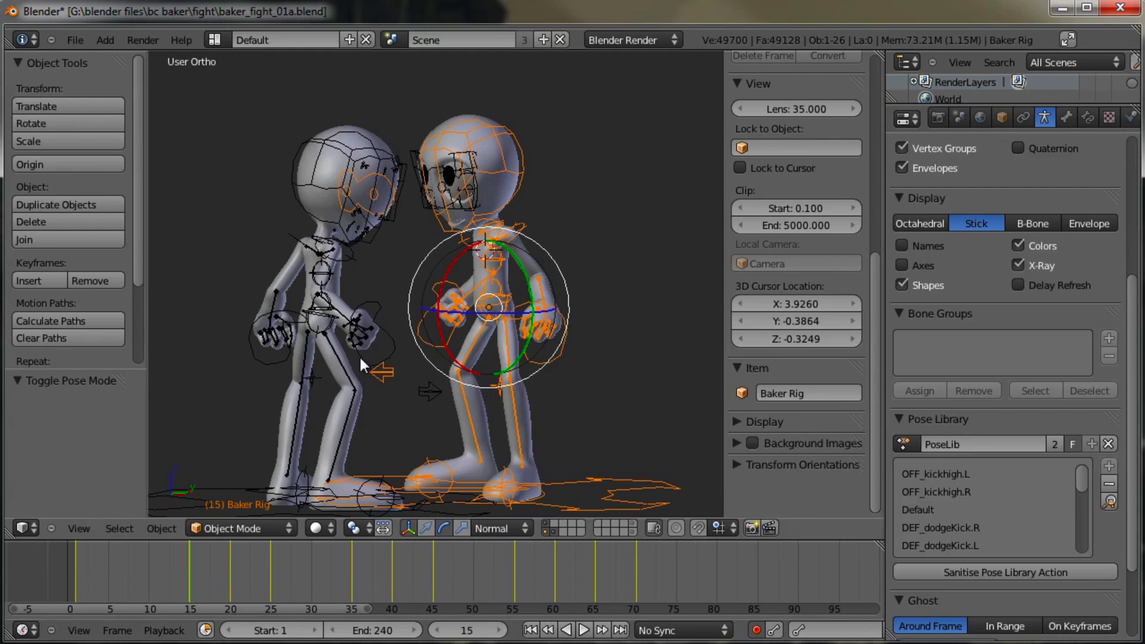
Step: Delete the keyframes of all the evil Baker's bones at frame 16
{"action": "right_click", "coordinate": [328, 321]}
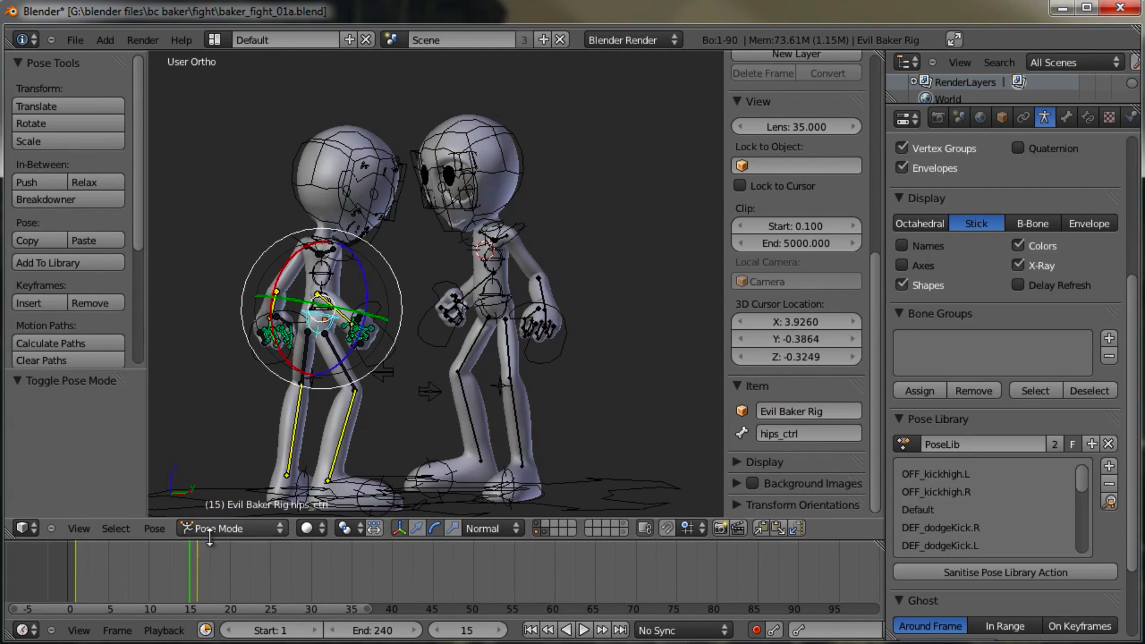
{"action": "left_click", "coordinate": [196, 567]}
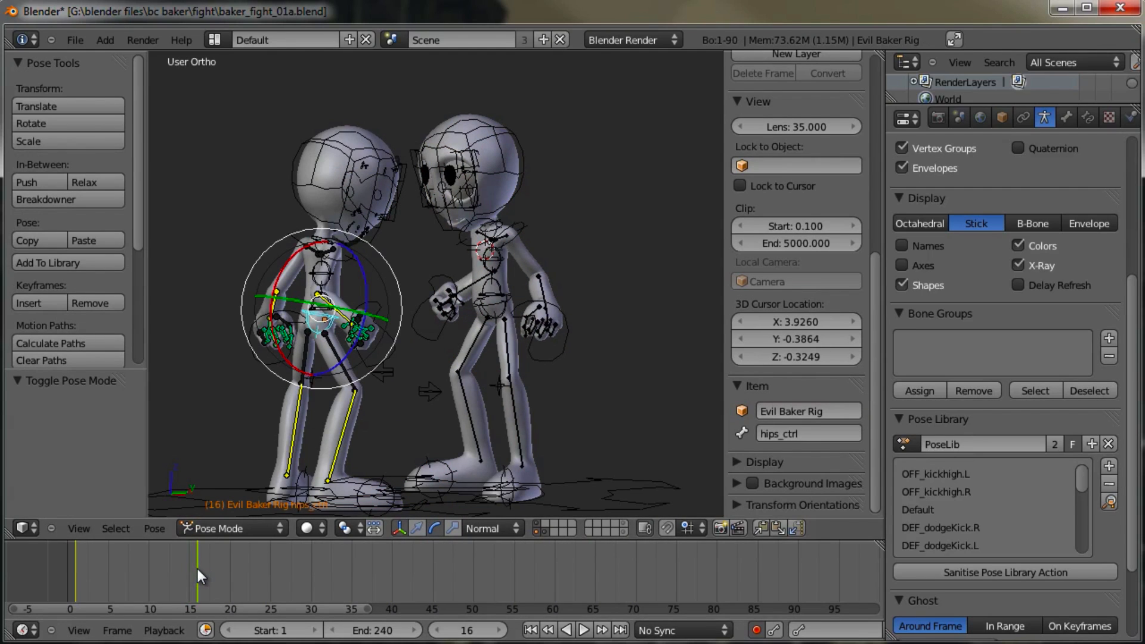
{"action": "key", "text": "a"}
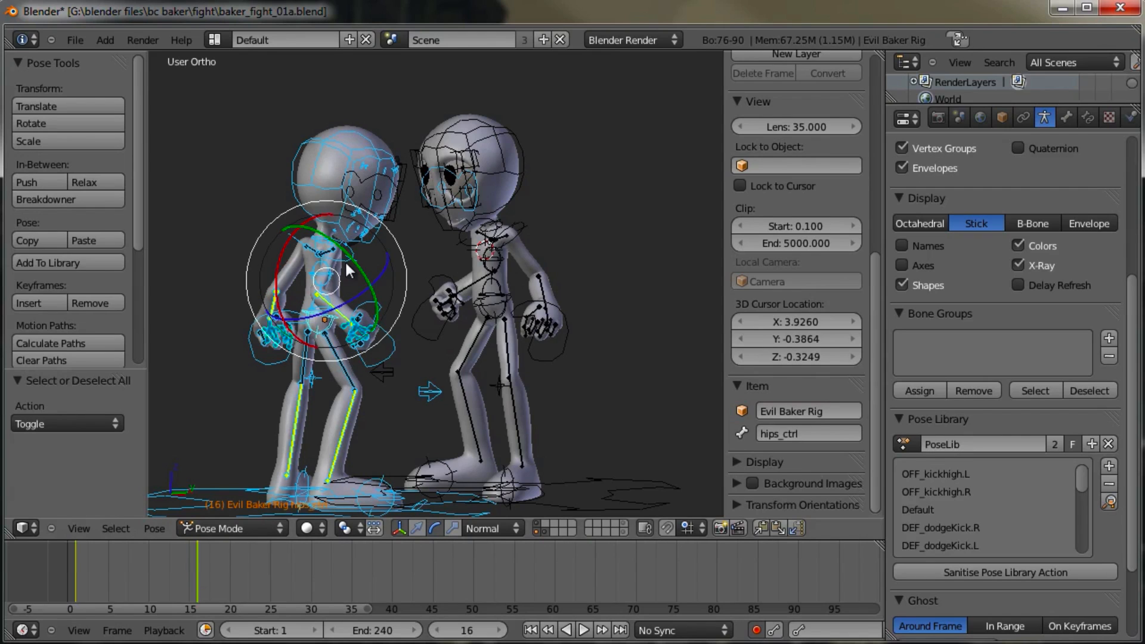
{"action": "key", "text": "alt+i"}
{"action": "left_click", "coordinate": [345, 263]}
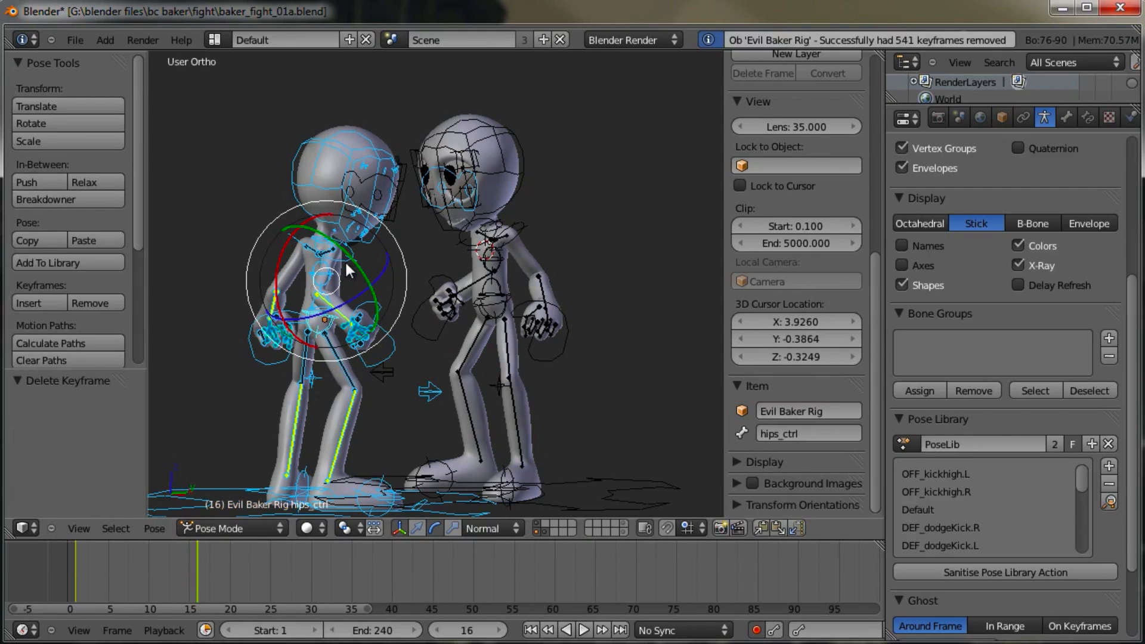
Step: Insert a keyframe for all of the evil Baker's bones at frame 15
{"action": "left_click", "coordinate": [189, 577]}
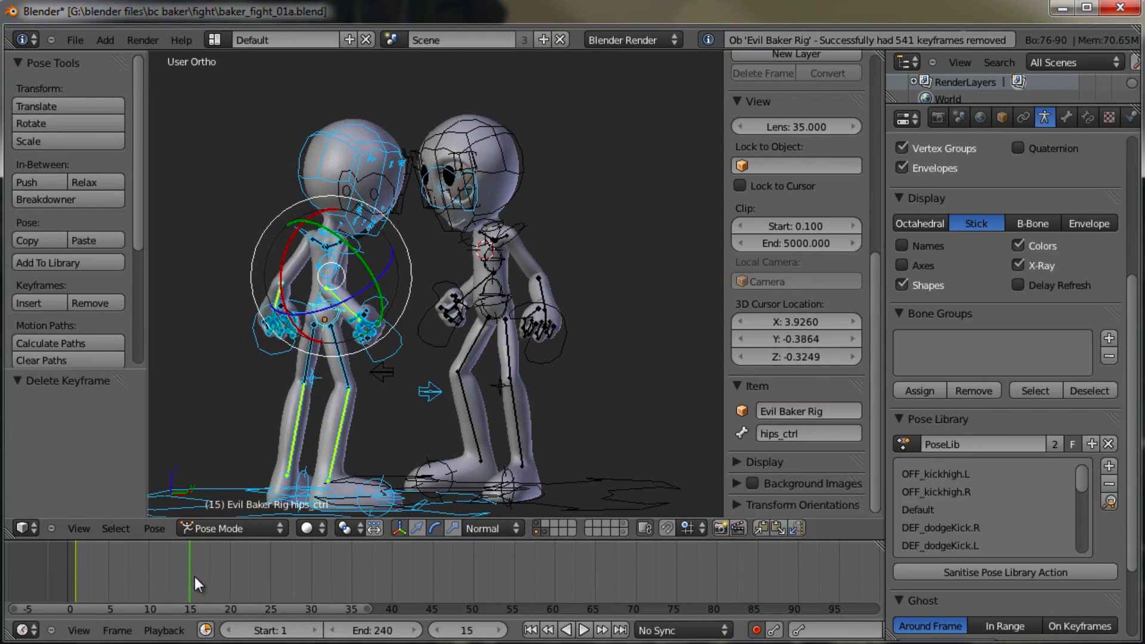
{"action": "key", "text": "i"}
{"action": "left_click", "coordinate": [489, 349]}
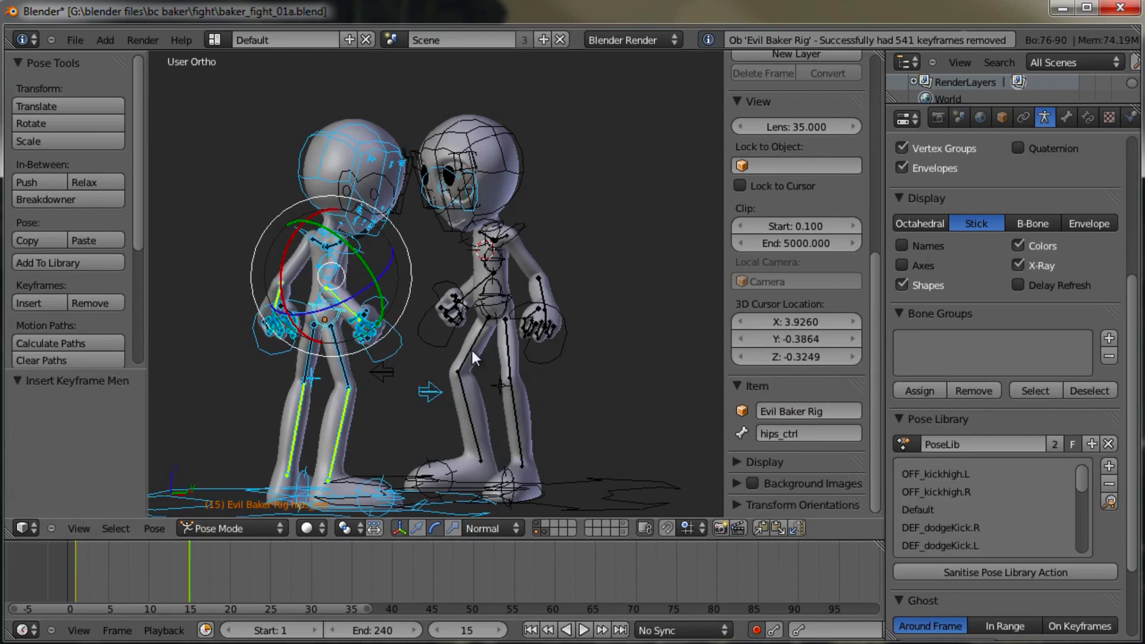
Step: Move the evil Baker's hips control back and down at frame 15, by about 0.16 in Y and 0.11 in Z
{"action": "right_click", "coordinate": [324, 316]}
{"action": "key", "text": "g"}
{"action": "left_click", "coordinate": [356, 307]}
Step: Rotate the evil Baker's head about its Z axis by about -70°, followed by about 60° back
{"action": "right_click", "coordinate": [313, 163]}
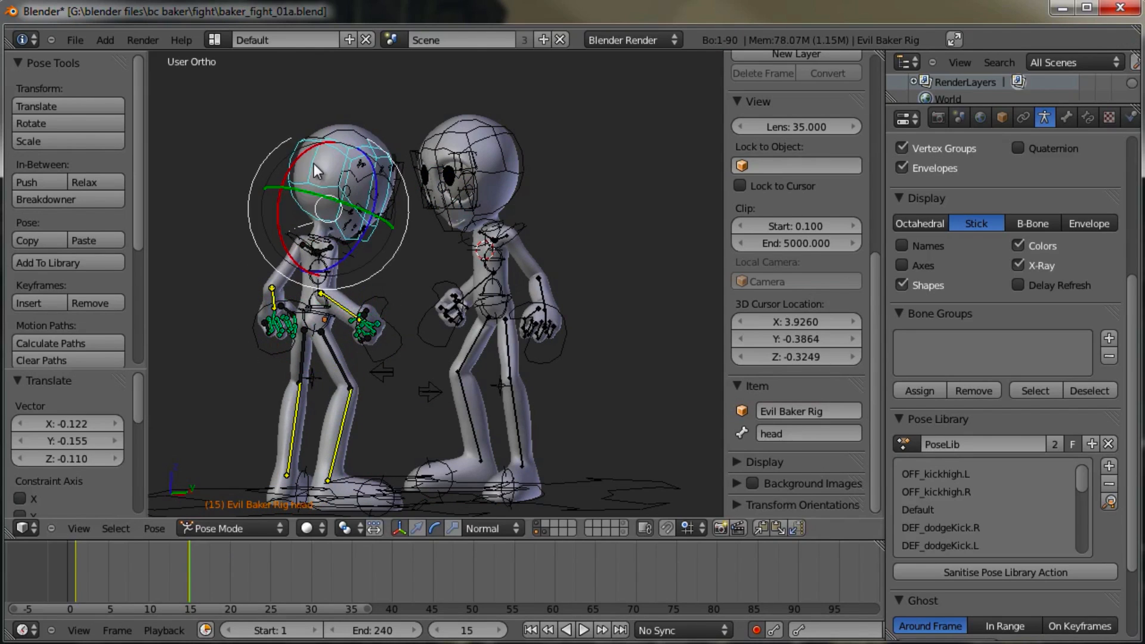
{"action": "key", "text": "r"}
{"action": "key", "text": "r"}
{"action": "left_click", "coordinate": [306, 152]}
{"action": "left_click_drag", "start_coordinate": [373, 167], "coordinate": [242, 185]}
{"action": "key", "text": "r"}
{"action": "right_click", "coordinate": [242, 193]}
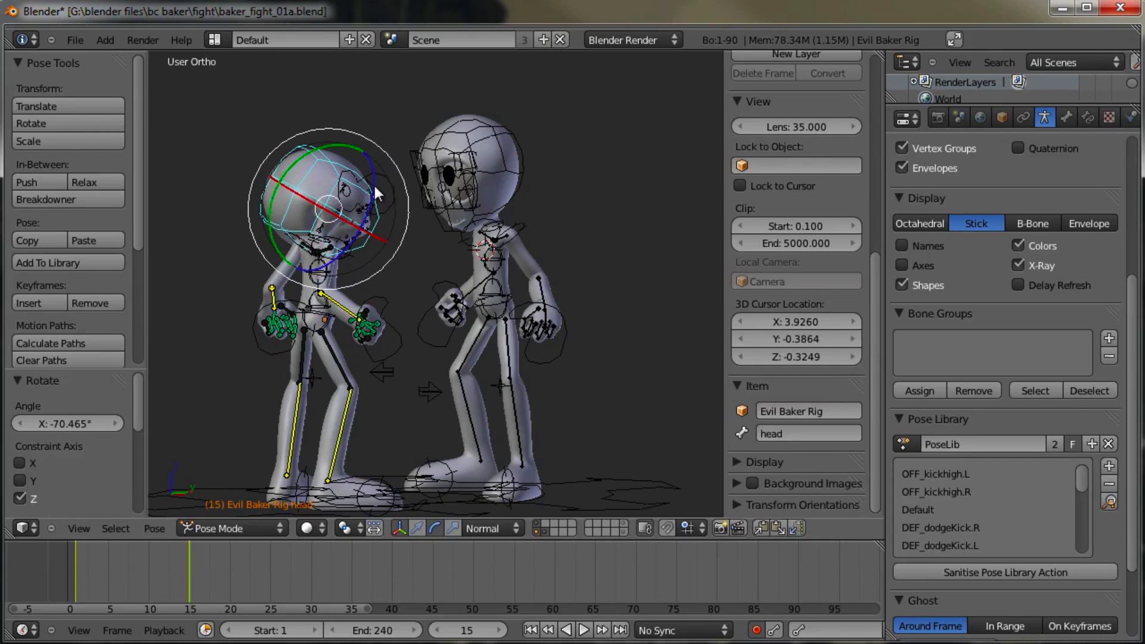
{"action": "key", "text": "r"}
{"action": "left_click", "coordinate": [392, 362]}
Step: Lower the evil Baker's right and left hand controls at frame 15, the left one by about 0.11 in Z
{"action": "right_click", "coordinate": [394, 362]}
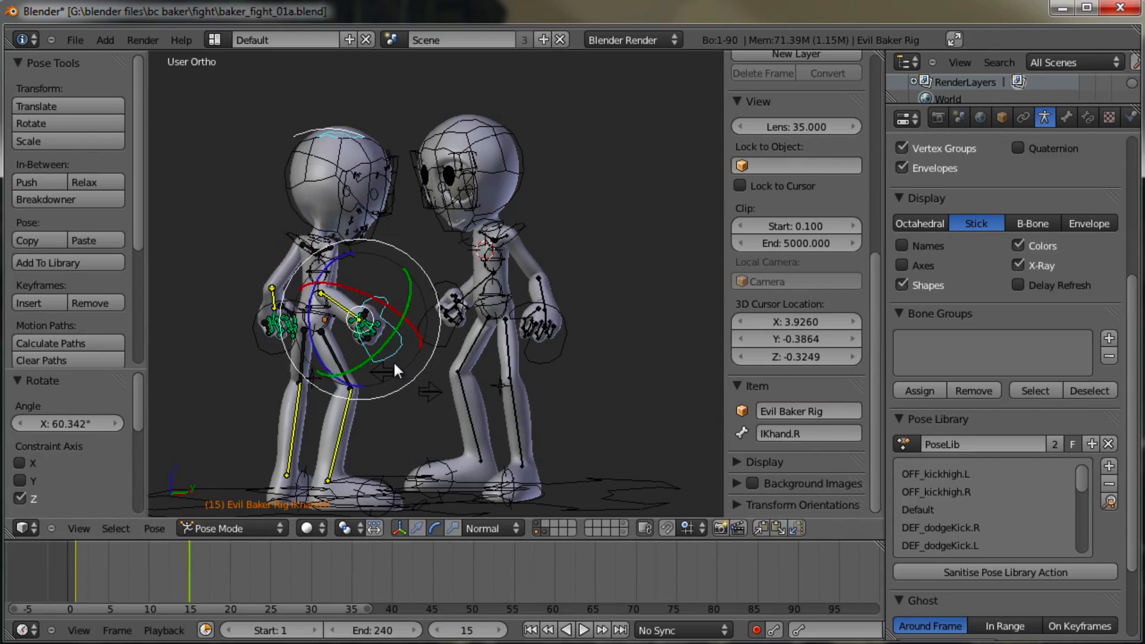
{"action": "key", "text": "g"}
{"action": "left_click", "coordinate": [380, 370]}
{"action": "right_click", "coordinate": [278, 358]}
{"action": "key", "text": "g"}
{"action": "left_click", "coordinate": [278, 363]}
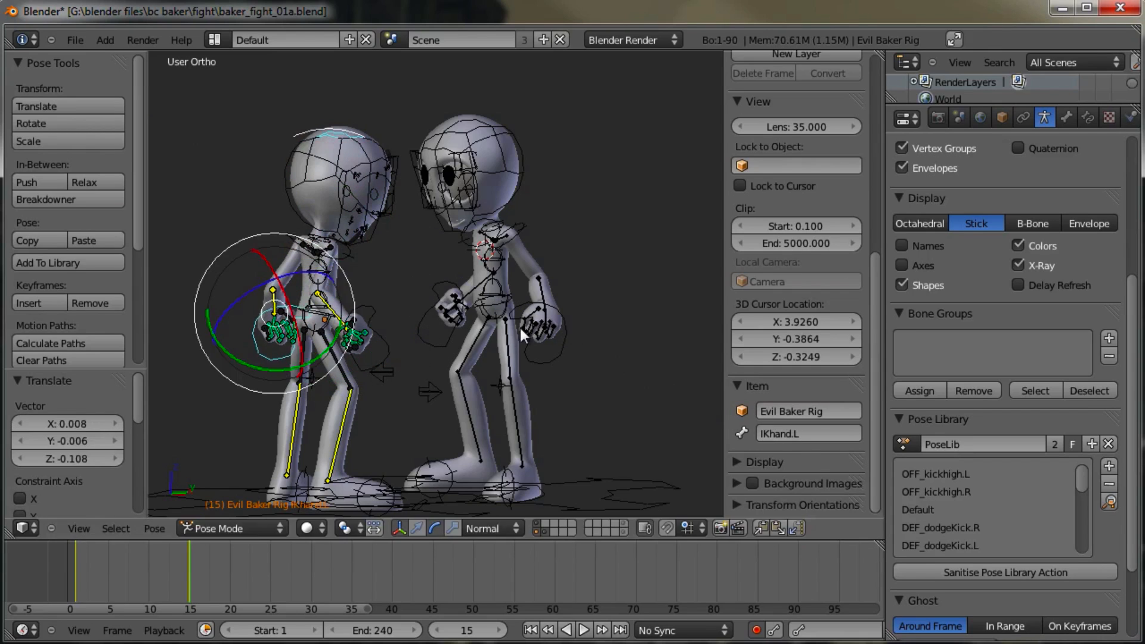
Step: Switch to Object Mode, select the original Baker Rig, and go to its punch keyframe at frame 20
{"action": "middle_click_drag", "start_coordinate": [520, 328], "coordinate": [513, 306]}
{"action": "key", "text": "ctrl+Tab"}
{"action": "right_click", "coordinate": [520, 298]}
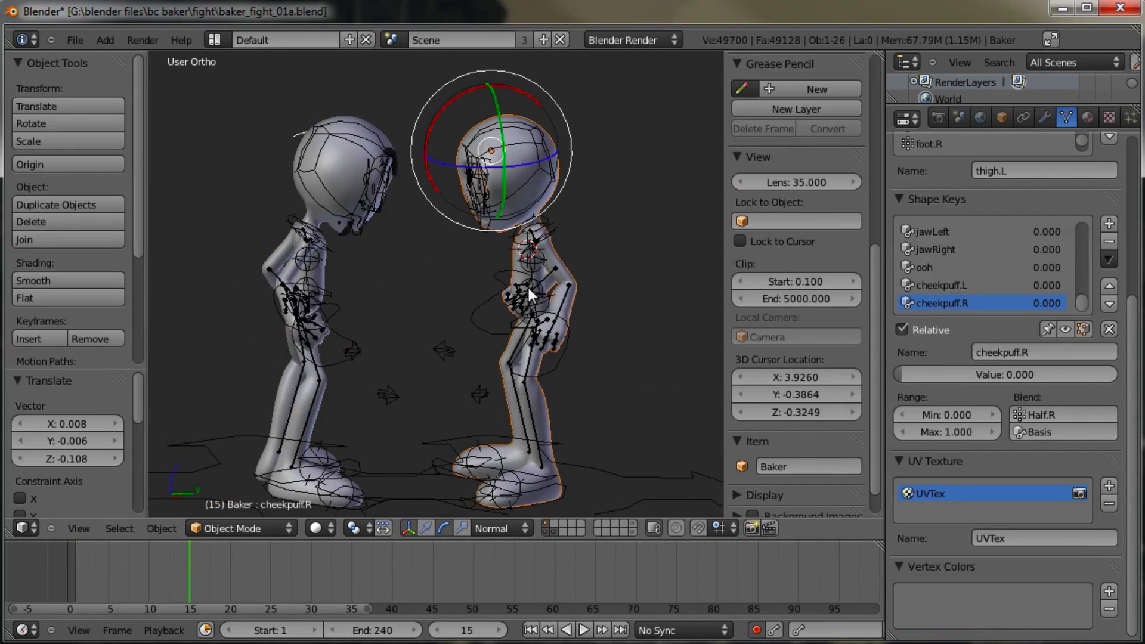
{"action": "right_click", "coordinate": [527, 286]}
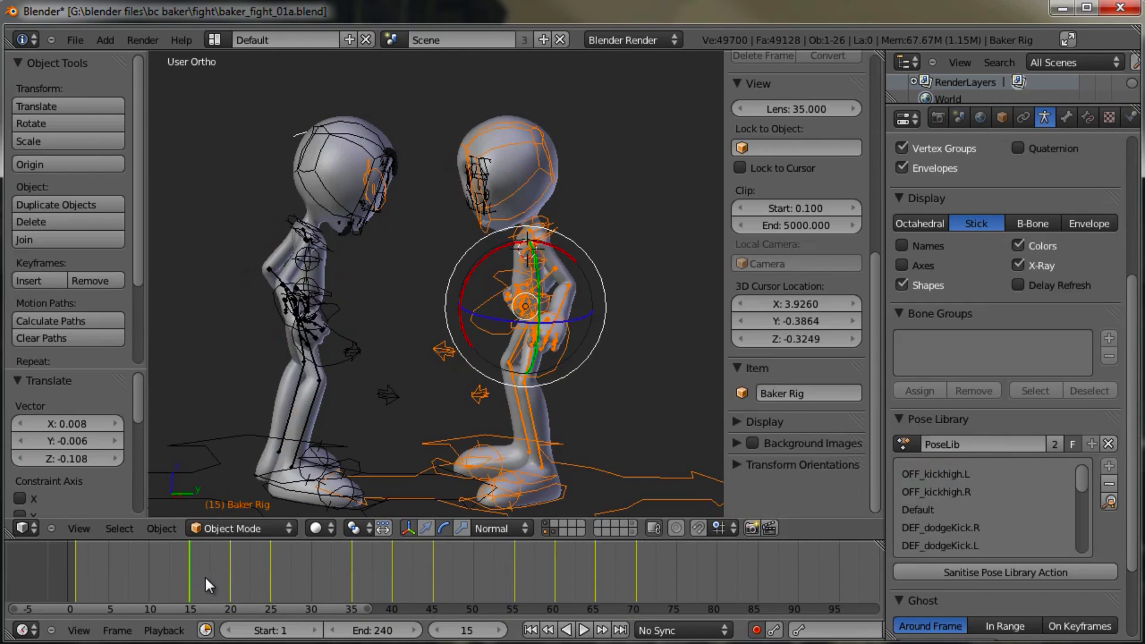
{"action": "left_click_drag", "start_coordinate": [205, 578], "coordinate": [231, 574]}
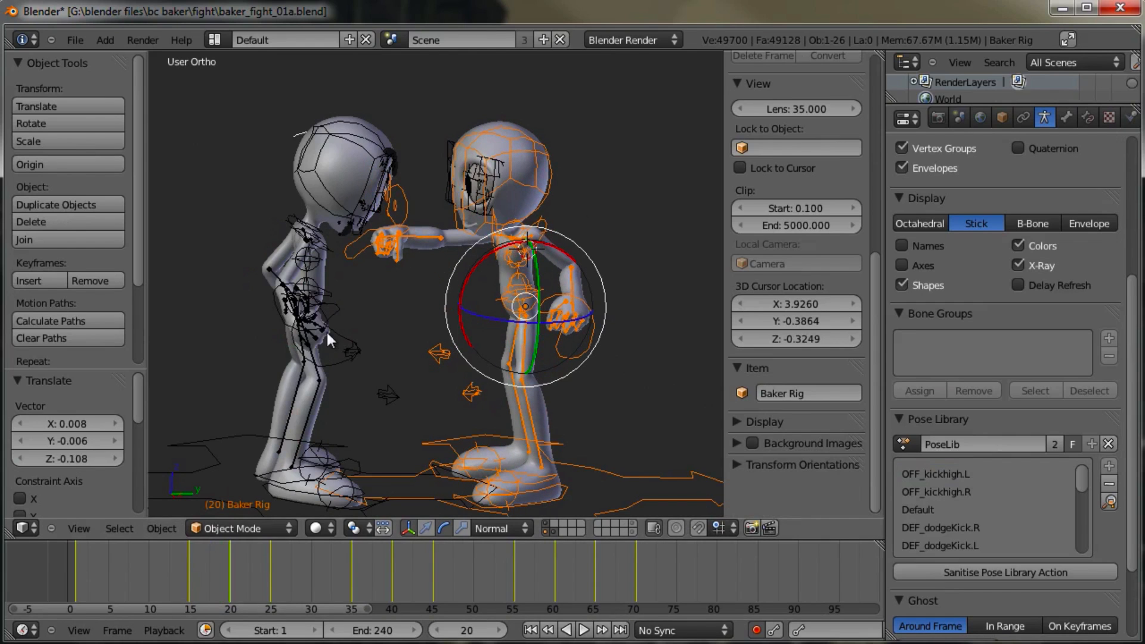
Step: Browse the pose library with all the evil Baker's bones selected and apply the DEF_dodgeKick.L pose at frame 20
{"action": "right_click", "coordinate": [339, 309]}
{"action": "key", "text": "KP_3"}
{"action": "scroll", "coordinate": [338, 309], "scroll_direction": "up", "scroll_amount": 2}
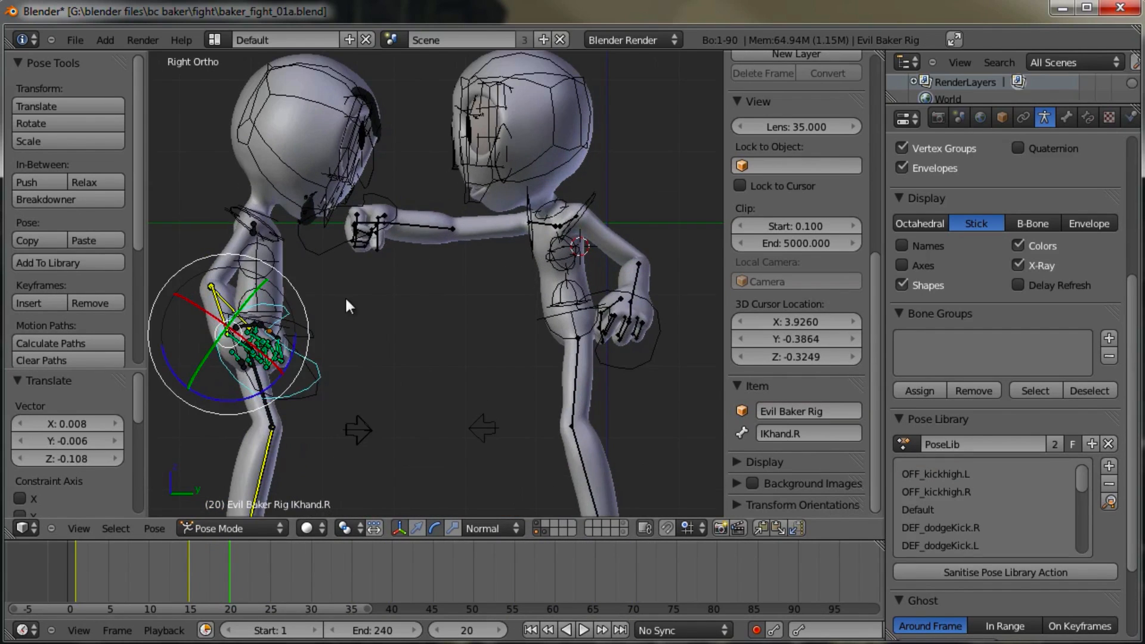
{"action": "middle_click_drag", "start_coordinate": [344, 295], "coordinate": [424, 355], "text": "shift"}
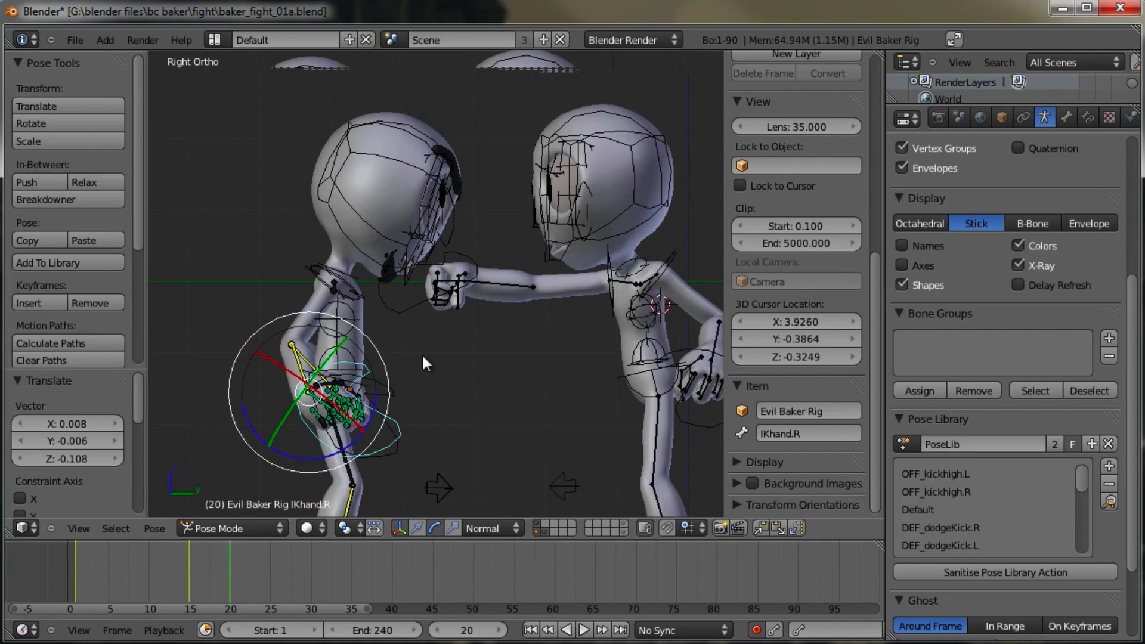
{"action": "key", "text": "a"}
{"action": "key", "text": "ctrl+l"}
{"action": "scroll", "coordinate": [540, 338], "scroll_direction": "down", "scroll_amount": 4}
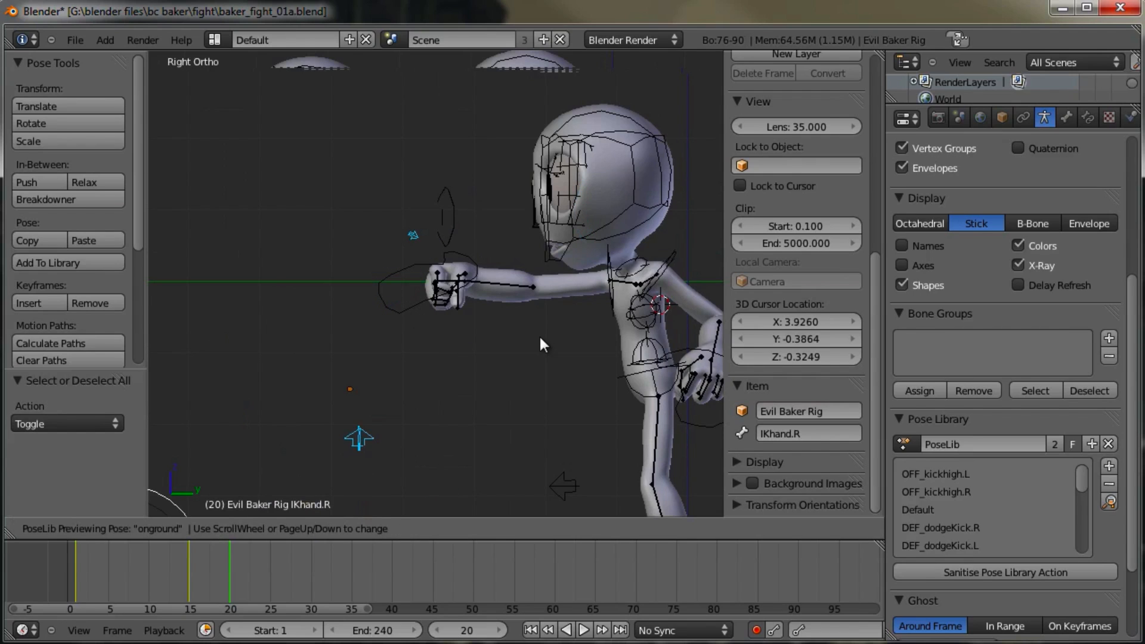
{"action": "scroll", "coordinate": [540, 341], "scroll_direction": "down", "scroll_amount": 3}
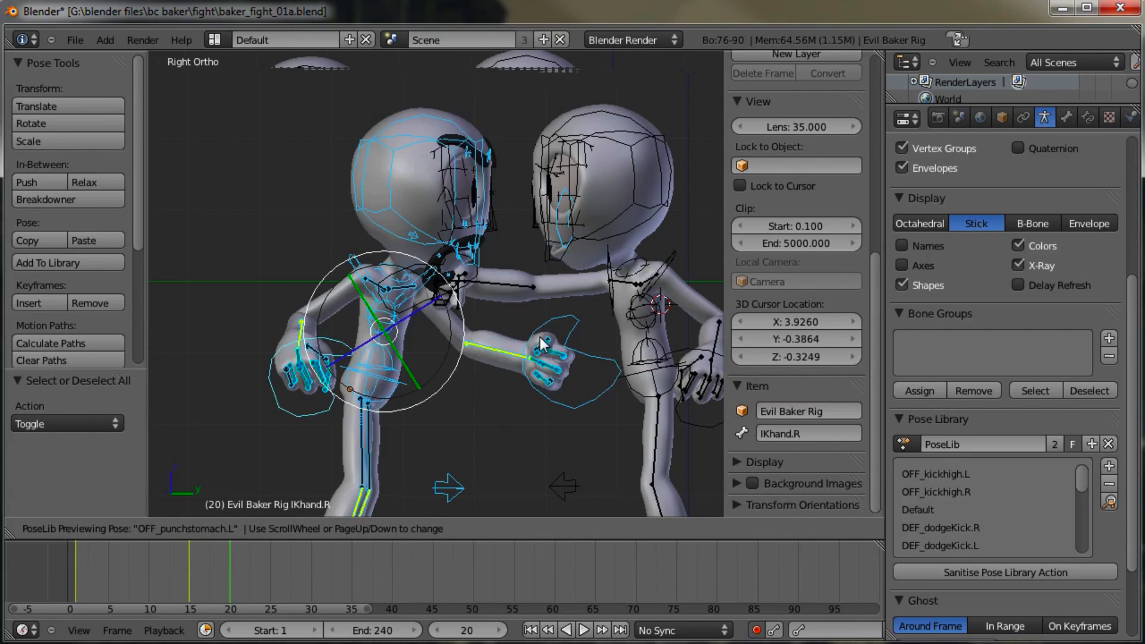
{"action": "scroll", "coordinate": [540, 338], "scroll_direction": "down", "scroll_amount": 2}
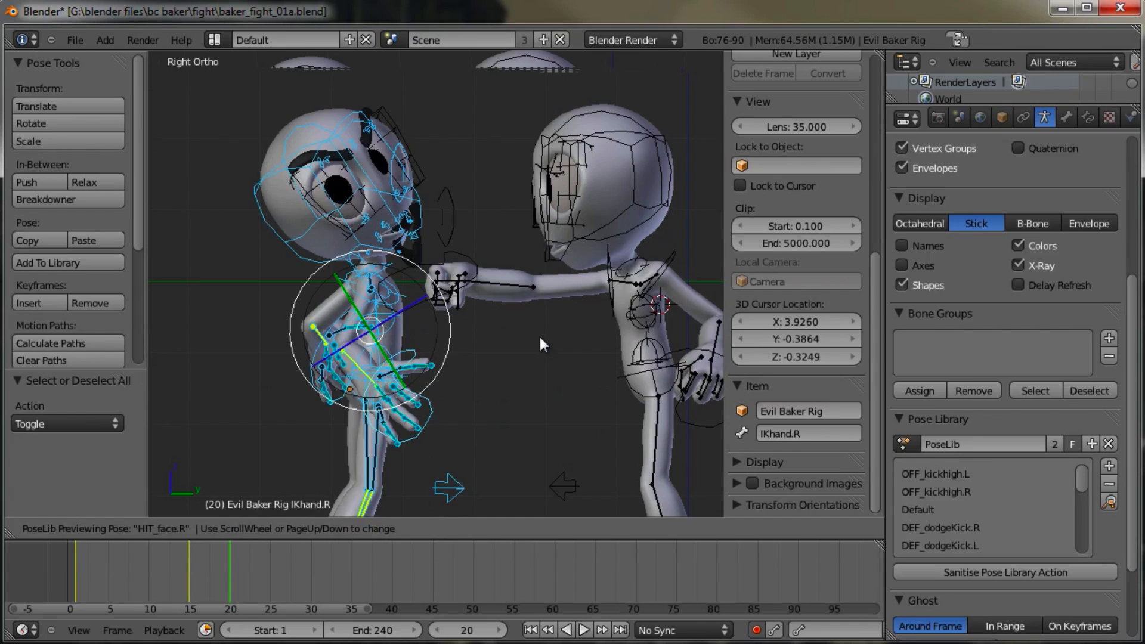
{"action": "scroll", "coordinate": [540, 339], "scroll_direction": "up", "scroll_amount": 1}
{"action": "scroll", "coordinate": [539, 338], "scroll_direction": "down", "scroll_amount": 1}
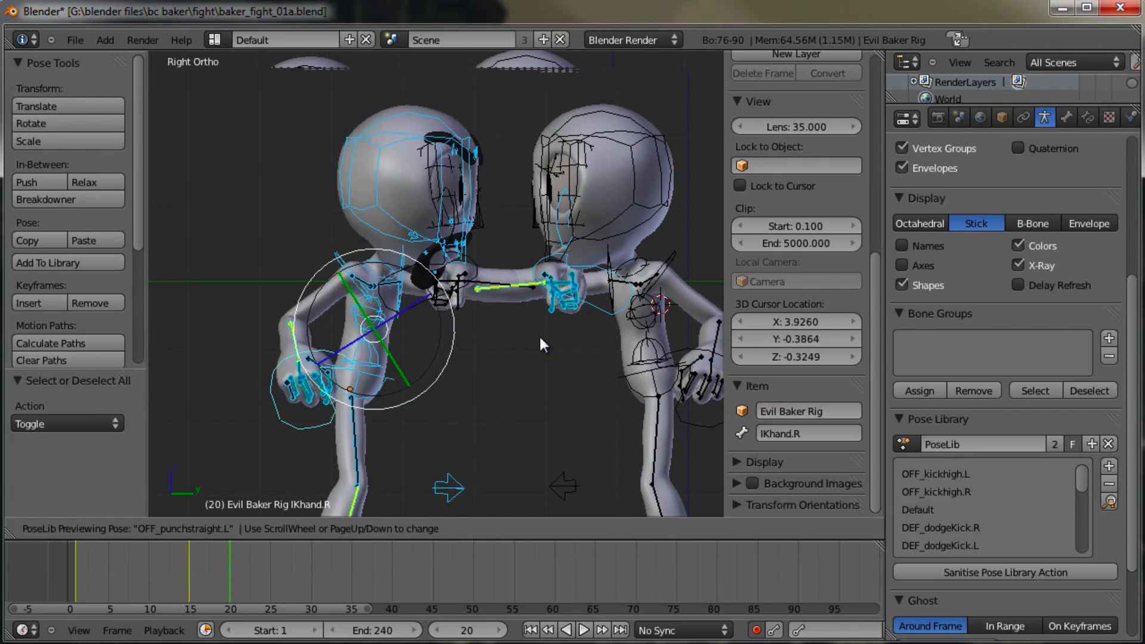
{"action": "scroll", "coordinate": [539, 337], "scroll_direction": "up", "scroll_amount": 1}
{"action": "scroll", "coordinate": [539, 338], "scroll_direction": "down", "scroll_amount": 1}
{"action": "scroll", "coordinate": [539, 337], "scroll_direction": "up", "scroll_amount": 1}
{"action": "scroll", "coordinate": [539, 338], "scroll_direction": "down", "scroll_amount": 1}
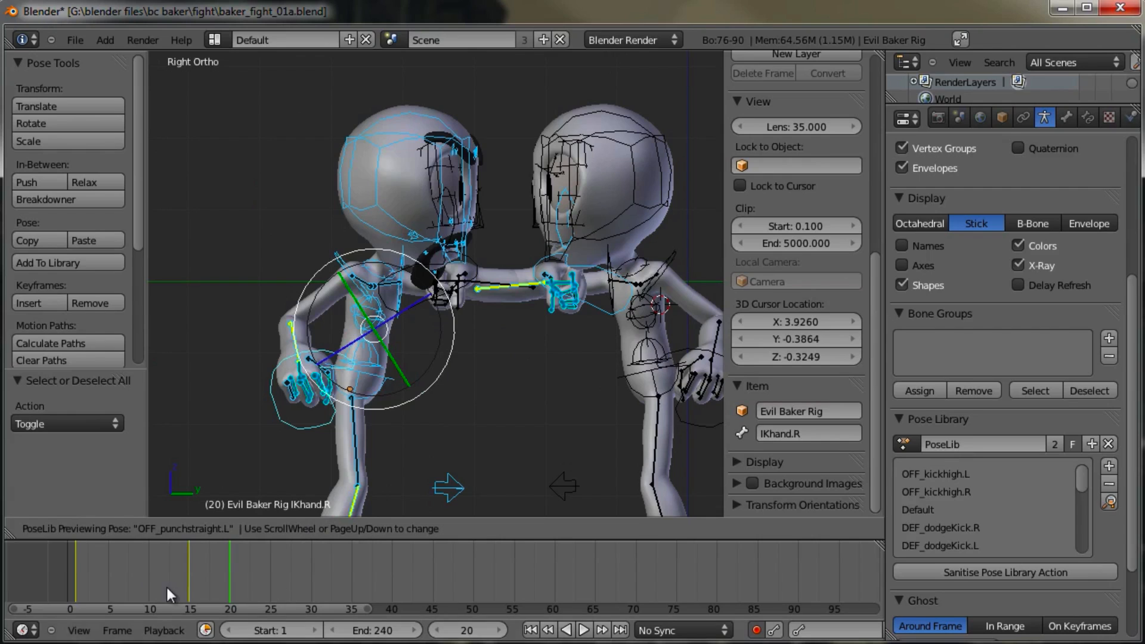
{"action": "scroll", "coordinate": [488, 277], "scroll_direction": "down", "scroll_amount": 3}
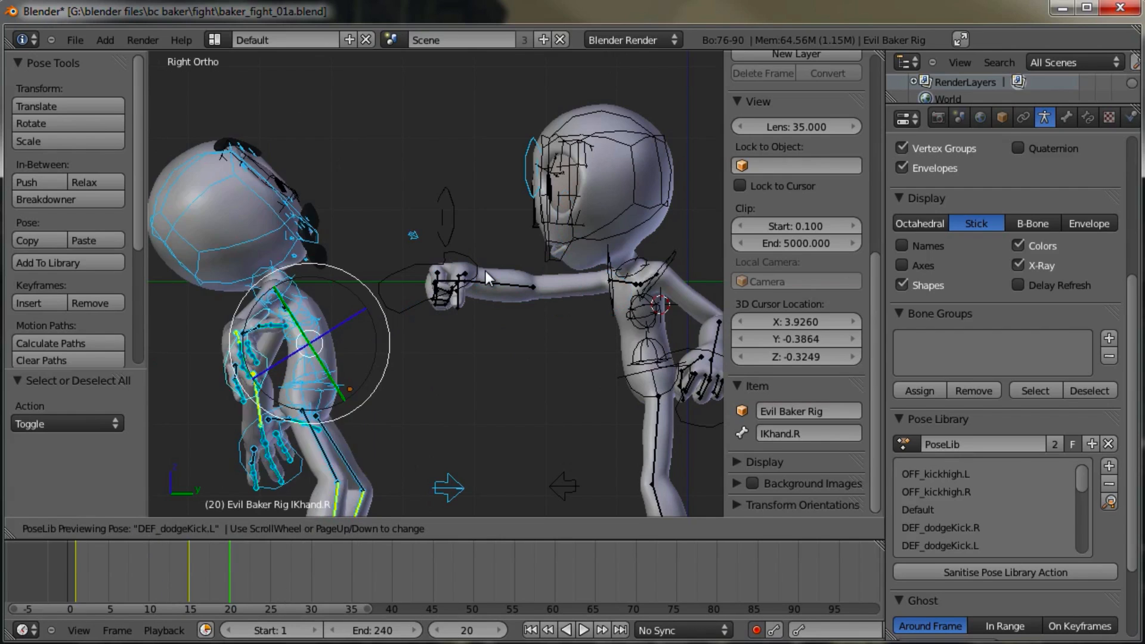
{"action": "scroll", "coordinate": [486, 271], "scroll_direction": "up", "scroll_amount": 1}
{"action": "scroll", "coordinate": [485, 271], "scroll_direction": "up", "scroll_amount": 1}
{"action": "scroll", "coordinate": [485, 271], "scroll_direction": "down", "scroll_amount": 2}
{"action": "scroll", "coordinate": [485, 270], "scroll_direction": "down", "scroll_amount": 4}
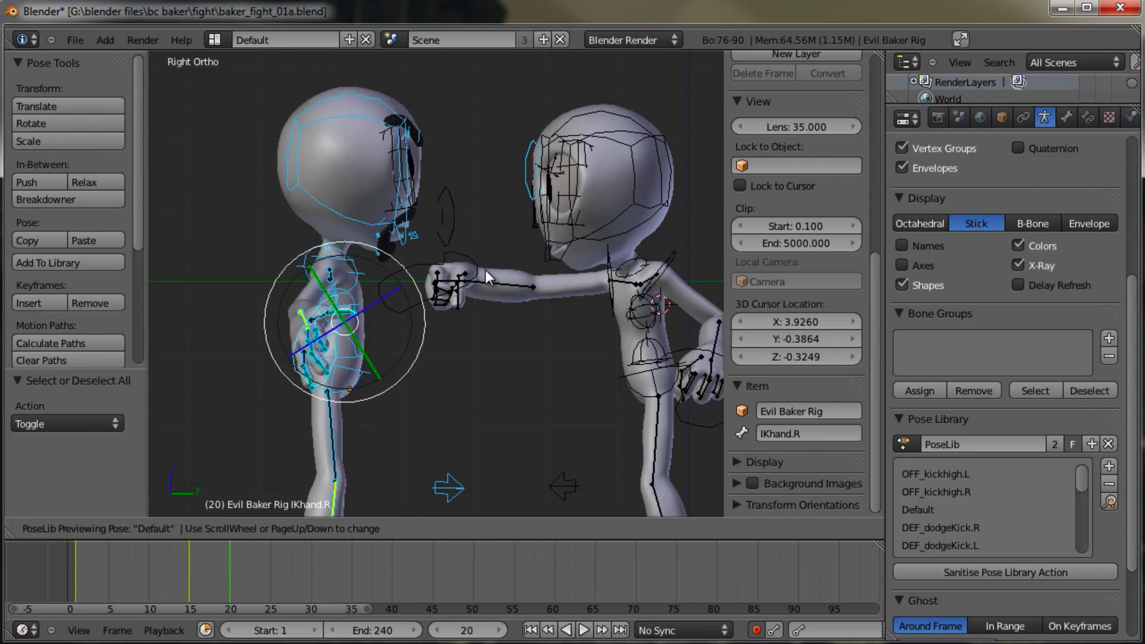
{"action": "scroll", "coordinate": [485, 270], "scroll_direction": "down", "scroll_amount": 3}
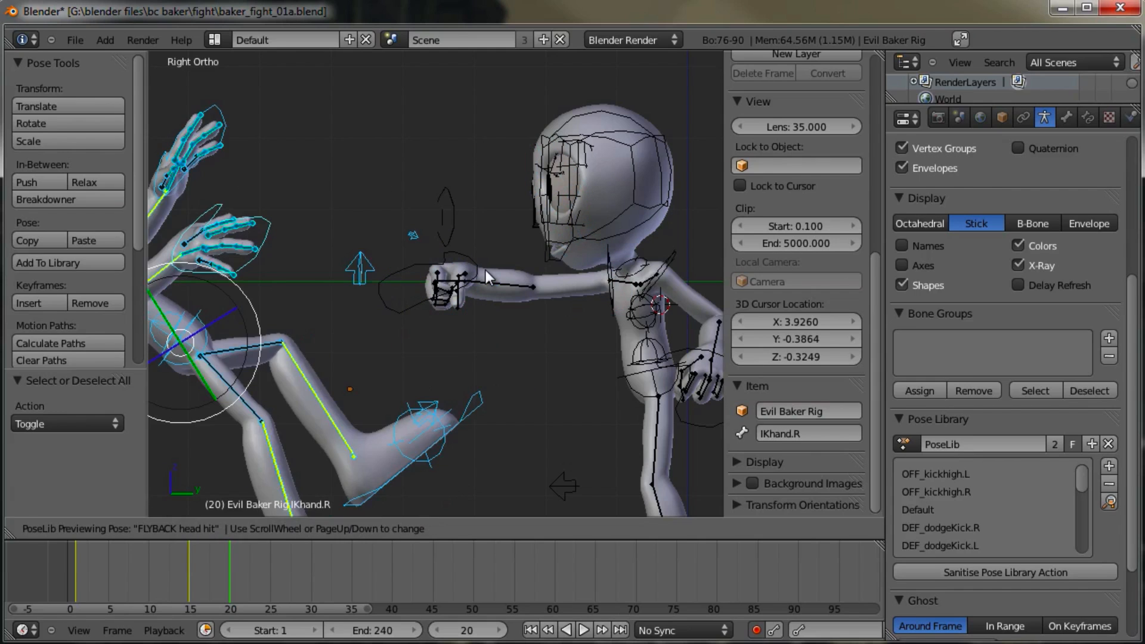
{"action": "scroll", "coordinate": [485, 270], "scroll_direction": "up", "scroll_amount": 3}
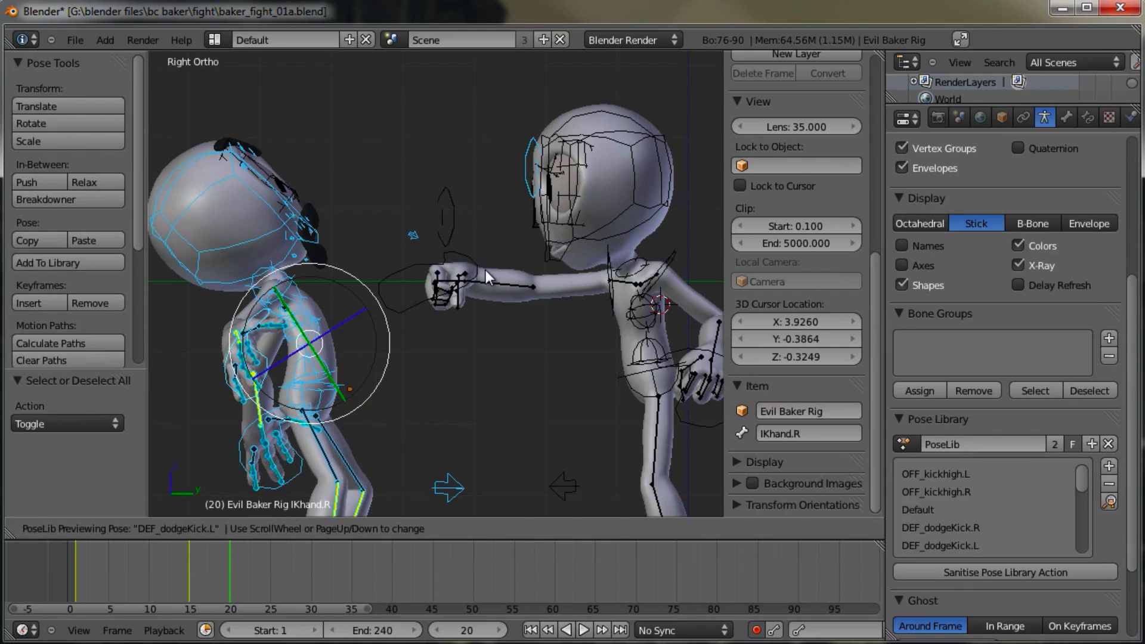
{"action": "left_click", "coordinate": [485, 271]}
{"action": "scroll", "coordinate": [1083, 484], "scroll_direction": "down", "scroll_amount": 1}
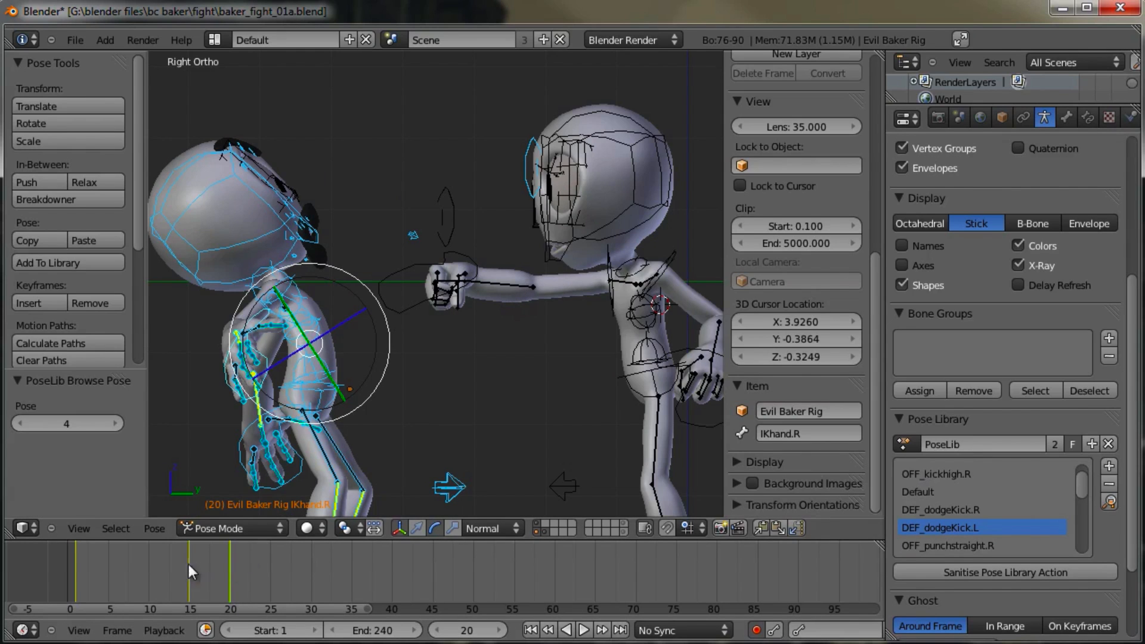
Step: Scrub through the dodge from frame 15 to 21, and go to the original Baker Rig's keyframe at frame 25 in Object Mode
{"action": "left_click_drag", "start_coordinate": [188, 564], "coordinate": [234, 554]}
{"action": "key", "text": "Right"}
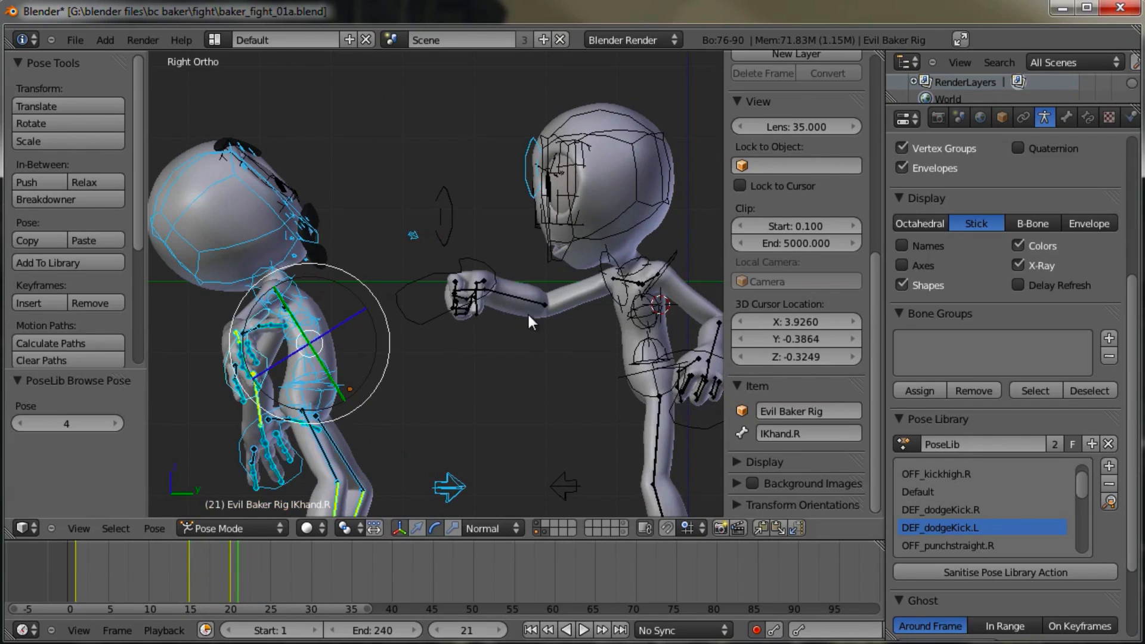
{"action": "key", "text": "ctrl+Tab"}
{"action": "right_click", "coordinate": [414, 285]}
{"action": "left_click", "coordinate": [267, 562]}
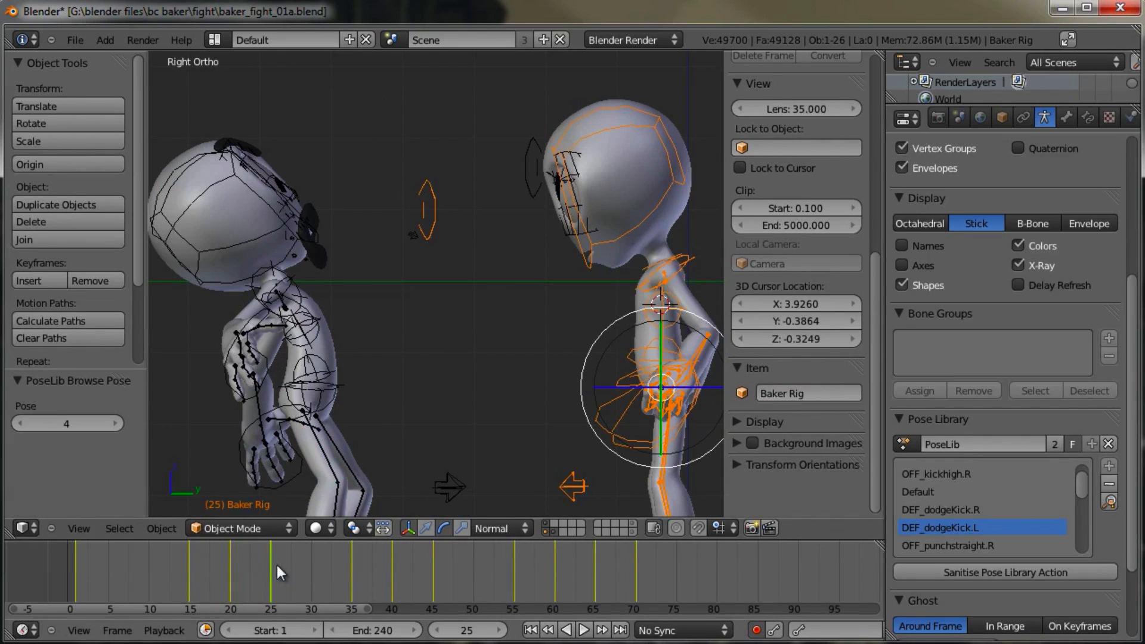
Step: Apply the Default library pose to all the evil Baker's bones at frame 25, and replace it with the STANCE angry pose
{"action": "right_click", "coordinate": [318, 341]}
{"action": "key", "text": "ctrl+Tab"}
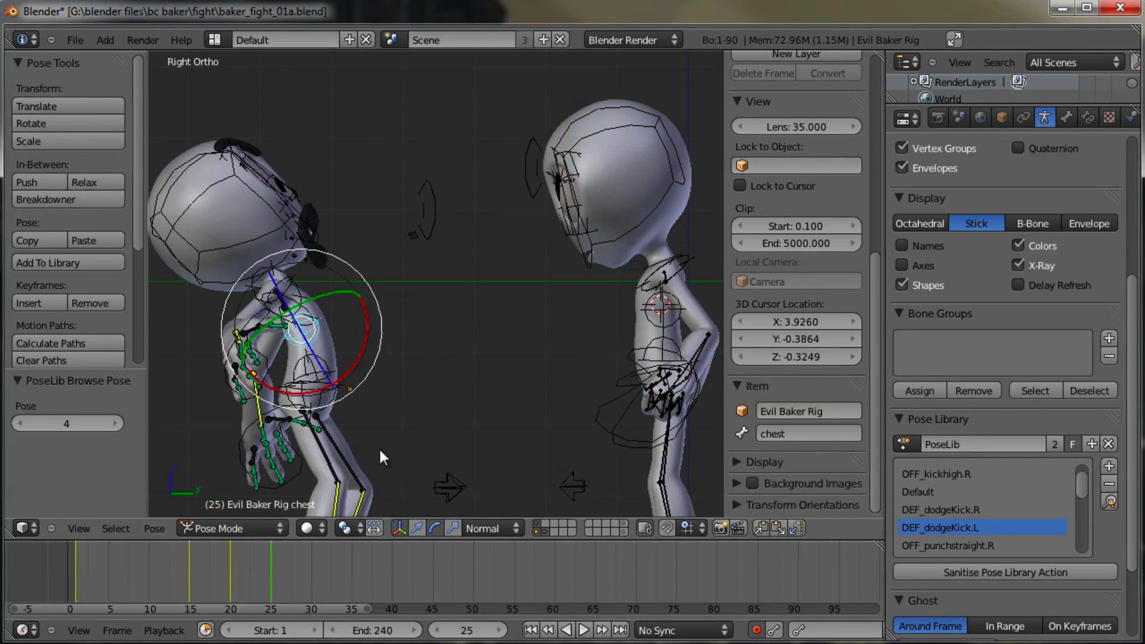
{"action": "key", "text": "a"}
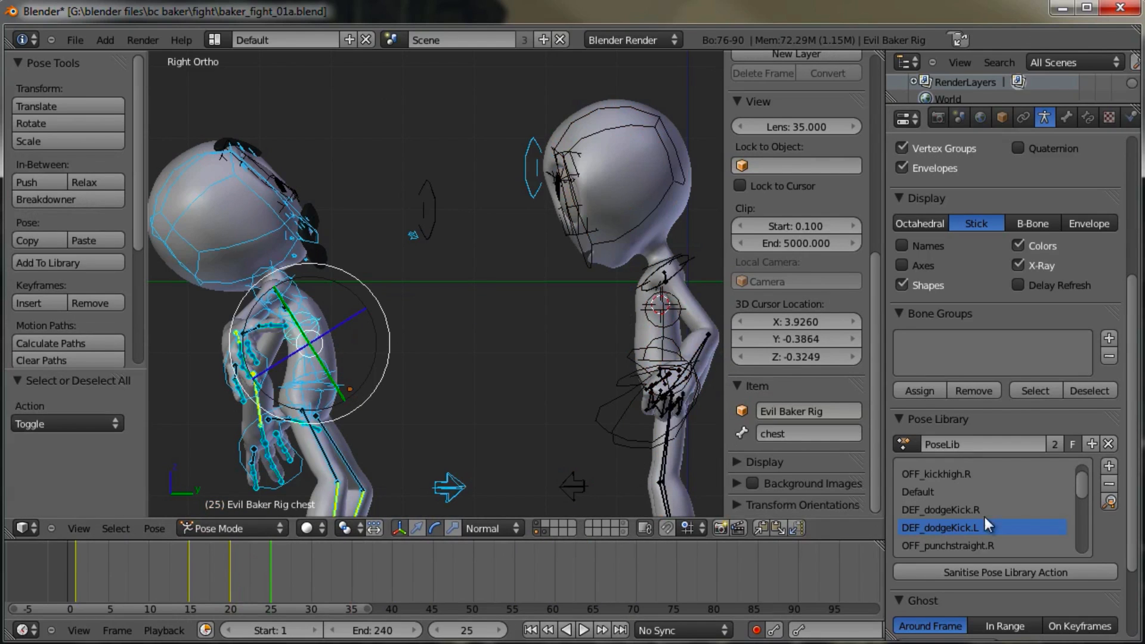
{"action": "left_click", "coordinate": [937, 492]}
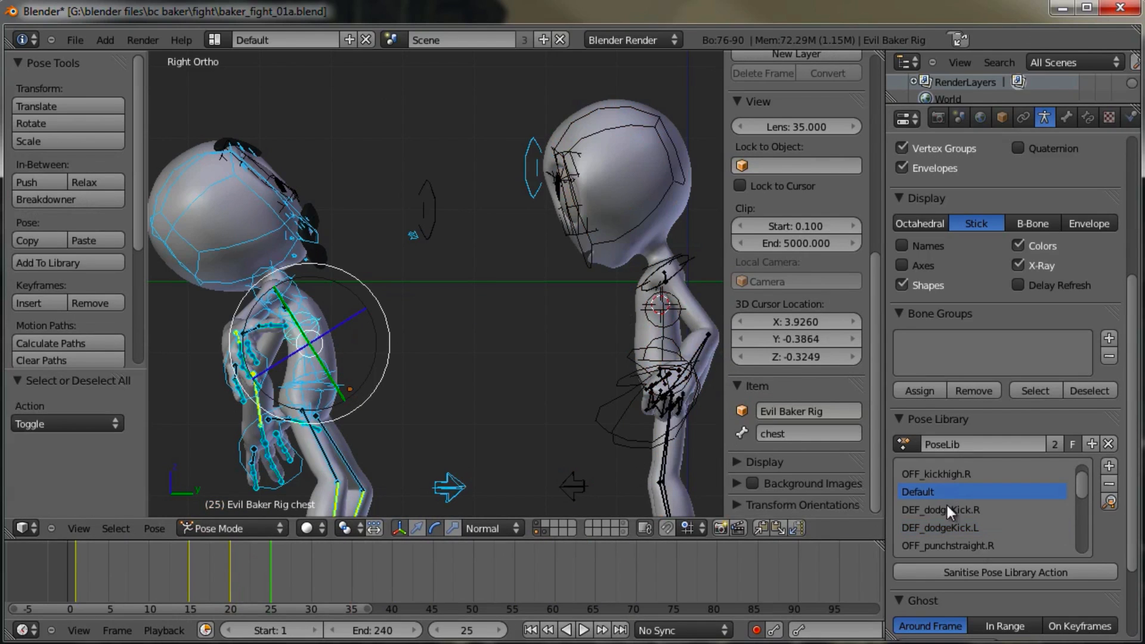
{"action": "left_click", "coordinate": [1110, 504]}
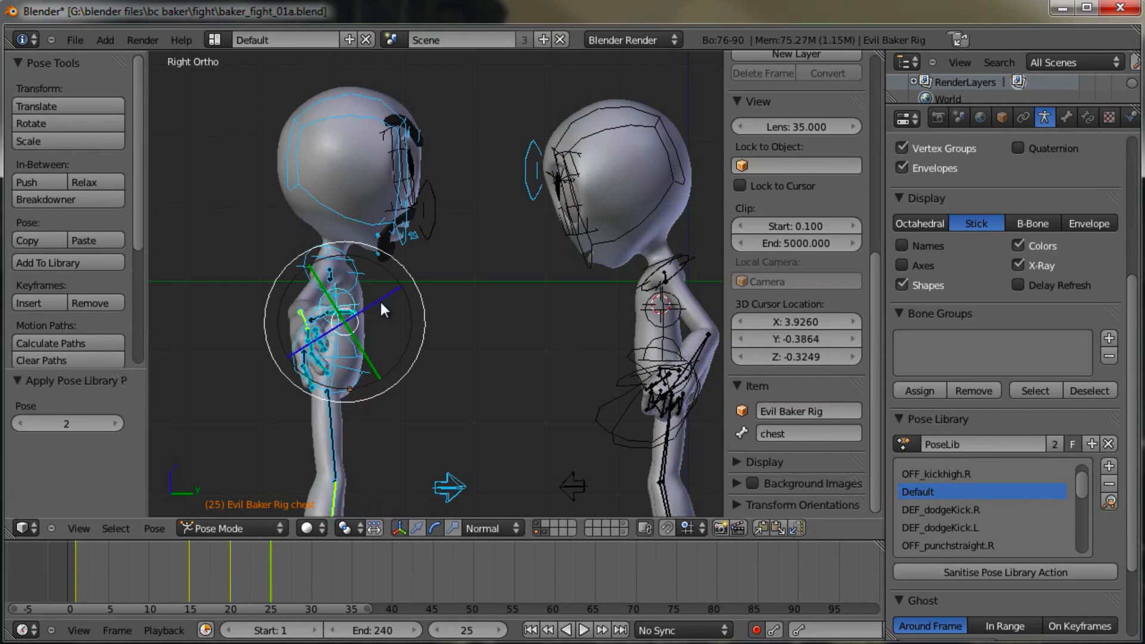
{"action": "mouse_move", "coordinate": [380, 309]}
{"action": "middle_mouse_down"}
{"action": "mouse_move", "coordinate": [422, 325]}
{"action": "mouse_move", "coordinate": [385, 325]}
{"action": "middle_mouse_up"}
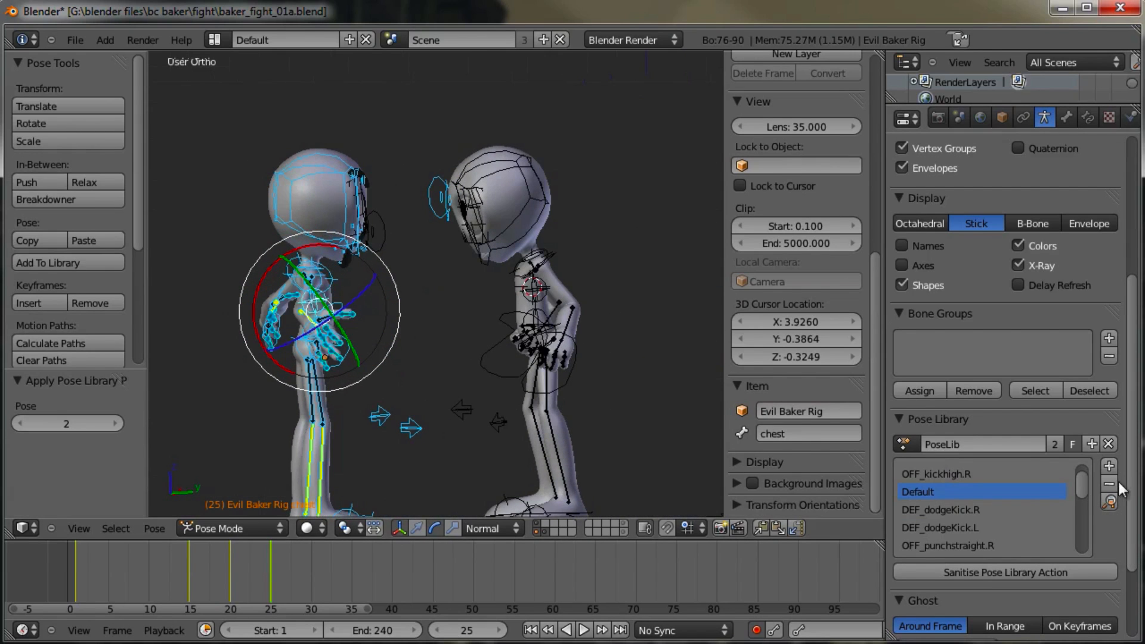
{"action": "left_click_drag", "start_coordinate": [1079, 484], "coordinate": [1083, 550]}
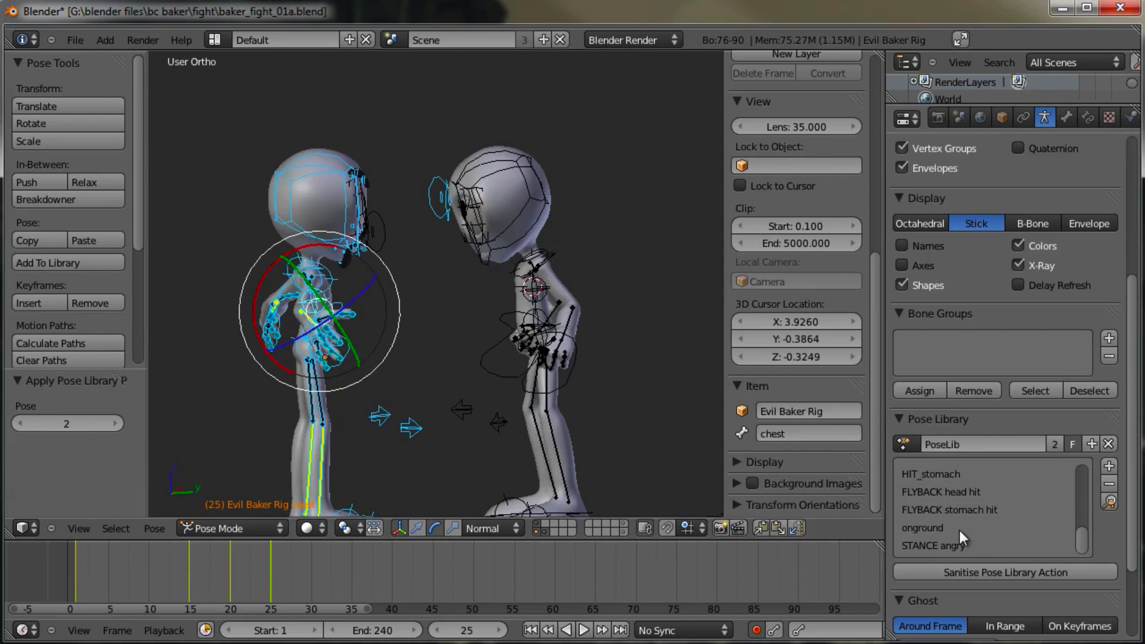
{"action": "left_click", "coordinate": [1109, 503]}
Step: Go to the original Baker's keyframe at frame 35 and apply the STANCE angry pose to all the evil Baker's bones there
{"action": "middle_click_drag", "start_coordinate": [503, 327], "coordinate": [520, 324]}
{"action": "left_click_drag", "start_coordinate": [163, 563], "coordinate": [353, 581]}
{"action": "right_click", "coordinate": [514, 381]}
{"action": "right_click", "coordinate": [358, 391]}
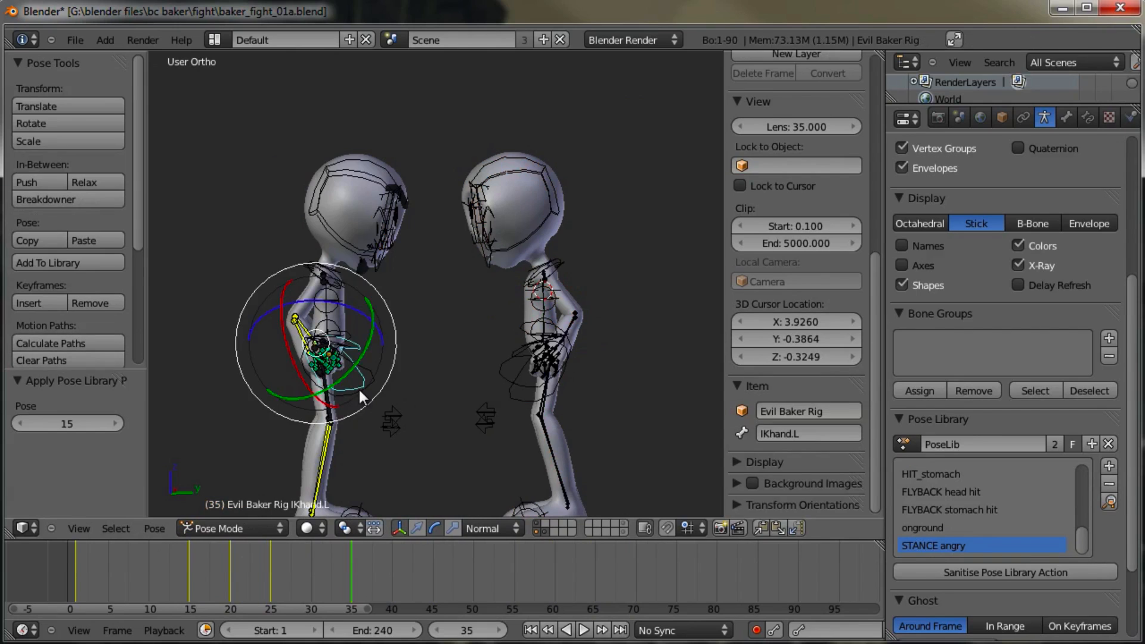
{"action": "key", "text": "a"}
{"action": "left_click", "coordinate": [1109, 502]}
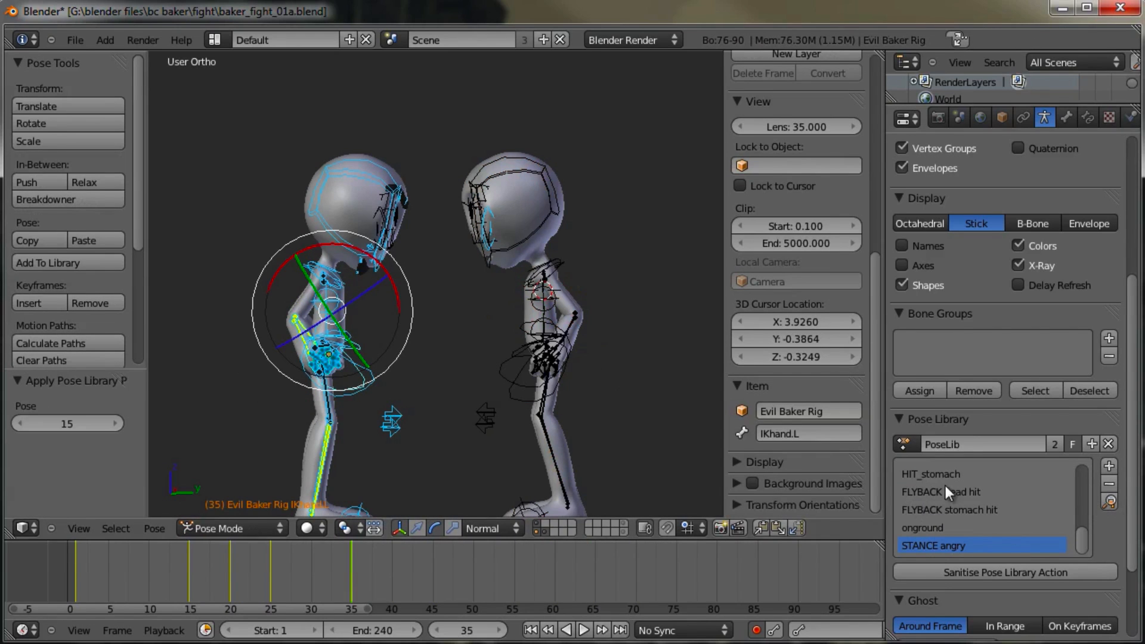
Step: Move the evil Baker's hips control at frame 35 by about 0.06 in X, -0.07 in Y and -0.08 in Z
{"action": "key", "text": "g"}
{"action": "right_click", "coordinate": [352, 338]}
{"action": "middle_click_drag", "start_coordinate": [394, 306], "coordinate": [365, 319]}
{"action": "scroll", "coordinate": [374, 341], "scroll_direction": "up", "scroll_amount": 2}
{"action": "right_click", "coordinate": [348, 348]}
{"action": "key", "text": "g"}
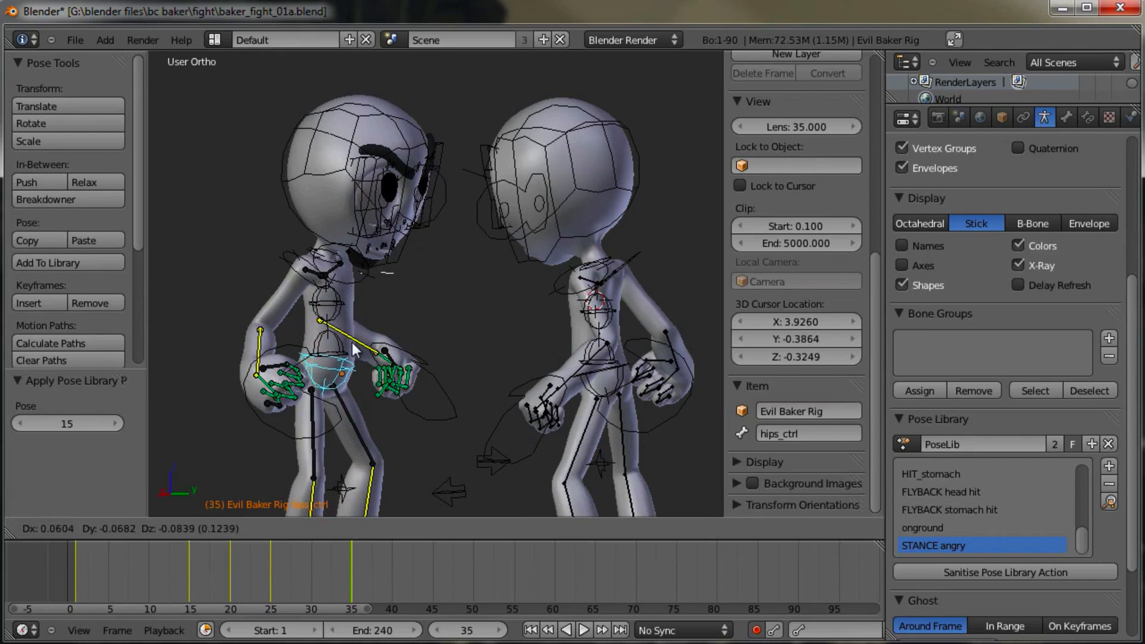
{"action": "left_click", "coordinate": [341, 356]}
Step: Turn the evil Baker's head slightly at frame 35 with a trackball rotation
{"action": "right_click", "coordinate": [431, 225]}
{"action": "right_click", "coordinate": [384, 220]}
{"action": "key", "text": "r"}
{"action": "key", "text": "r"}
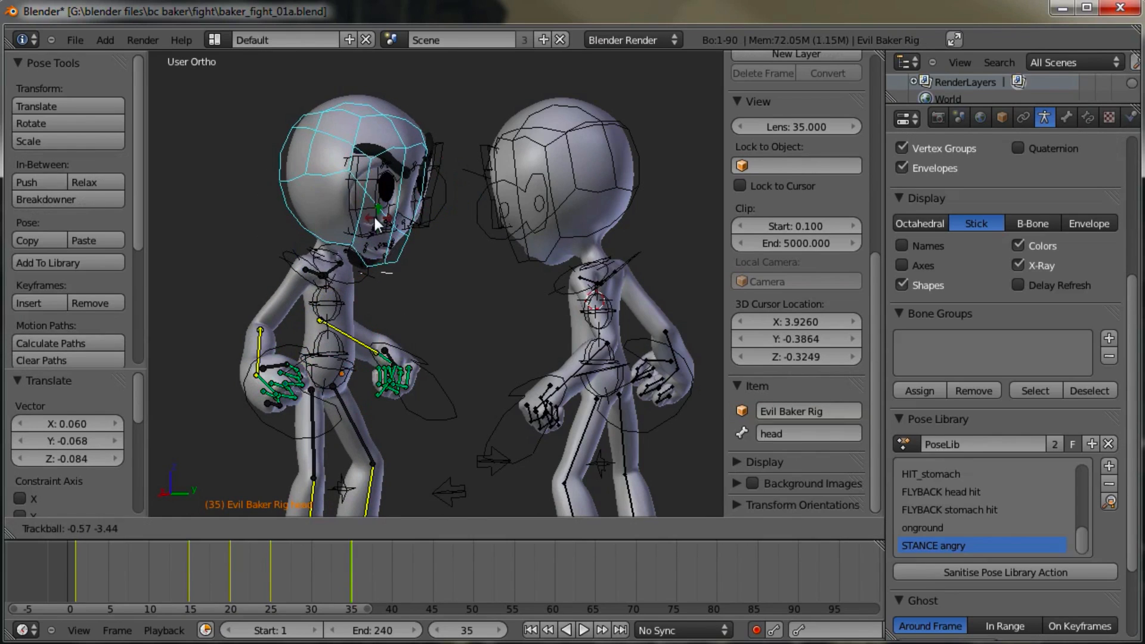
{"action": "left_click", "coordinate": [367, 213]}
{"action": "left_click_drag", "start_coordinate": [335, 163], "coordinate": [327, 166]}
{"action": "left_click_drag", "start_coordinate": [422, 217], "coordinate": [421, 213]}
Step: Move the evil Baker's right hand control by about 0.06 in X and -0.09 in Y, and raise the left one about 0.10 in Z
{"action": "right_click", "coordinate": [277, 437]}
{"action": "key", "text": "g"}
{"action": "left_click", "coordinate": [305, 428]}
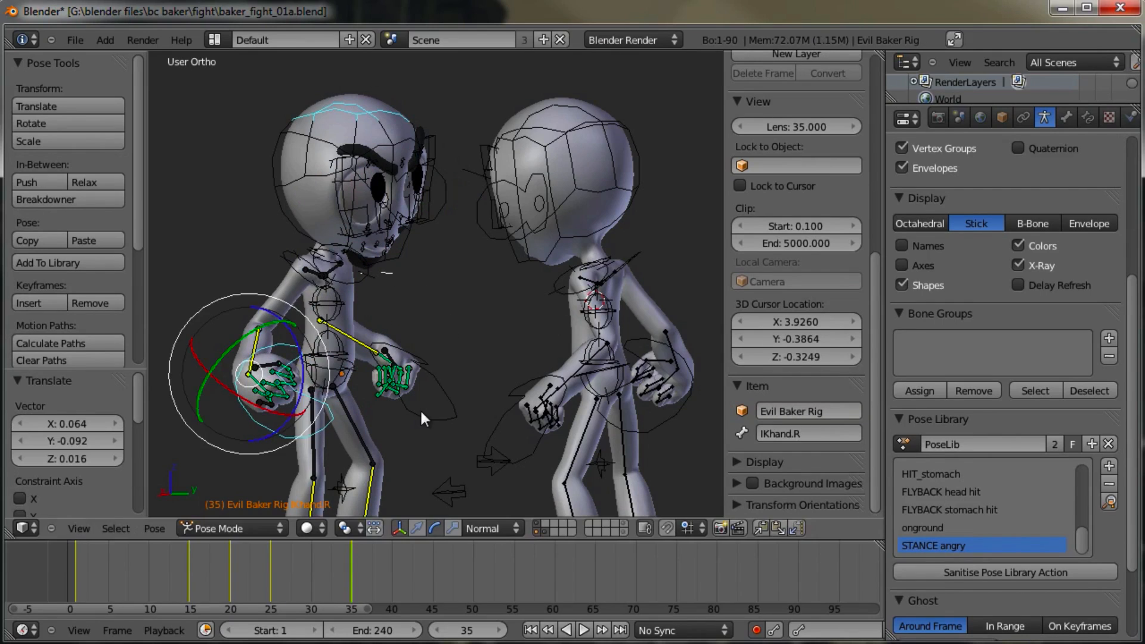
{"action": "right_click", "coordinate": [419, 409]}
{"action": "middle_click_drag", "start_coordinate": [353, 375], "coordinate": [379, 385]}
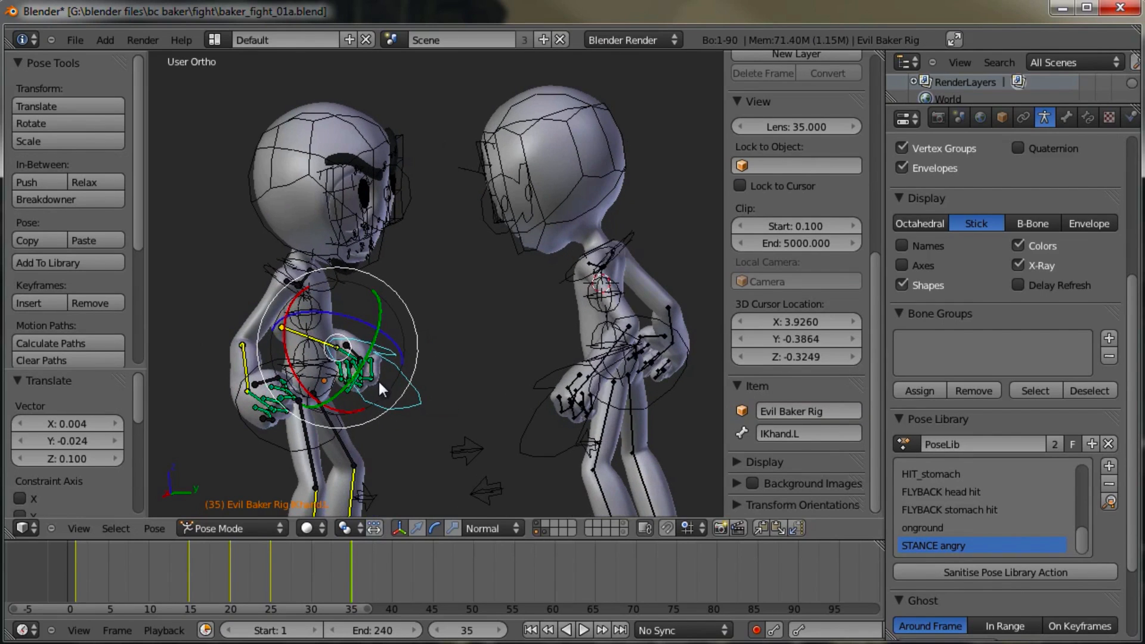
Step: Switch to Object Mode, select the original Baker Rig, and go to its kick keyframe at frame 40 in side view
{"action": "key", "text": "ctrl+Tab"}
{"action": "right_click", "coordinate": [547, 448]}
{"action": "left_click", "coordinate": [391, 574]}
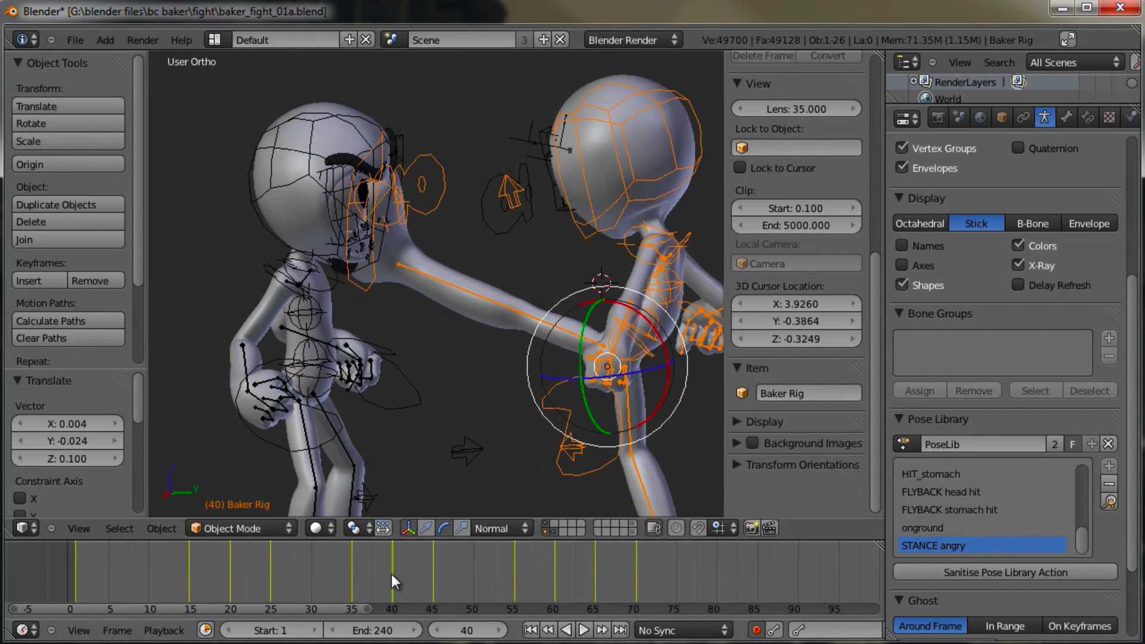
{"action": "middle_click_drag", "start_coordinate": [405, 489], "coordinate": [410, 260]}
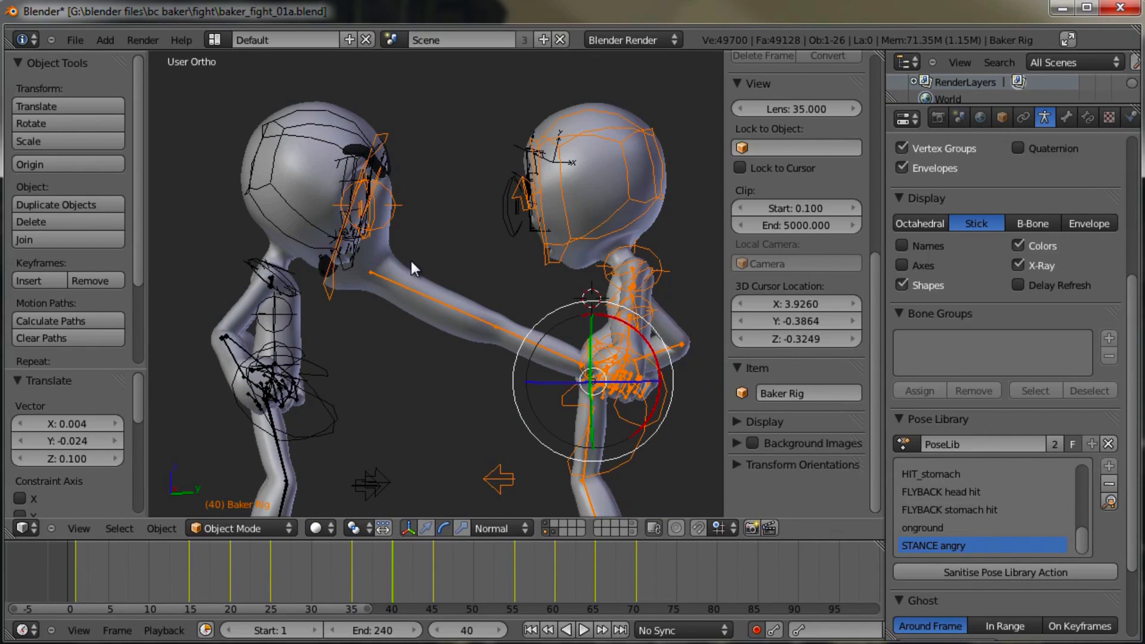
{"action": "key", "text": "KP_3"}
Step: Select all of the evil Baker's bones at frame 40 and try the HIT_face.R library pose on them
{"action": "middle_click_drag", "start_coordinate": [332, 399], "coordinate": [353, 364], "text": "shift"}
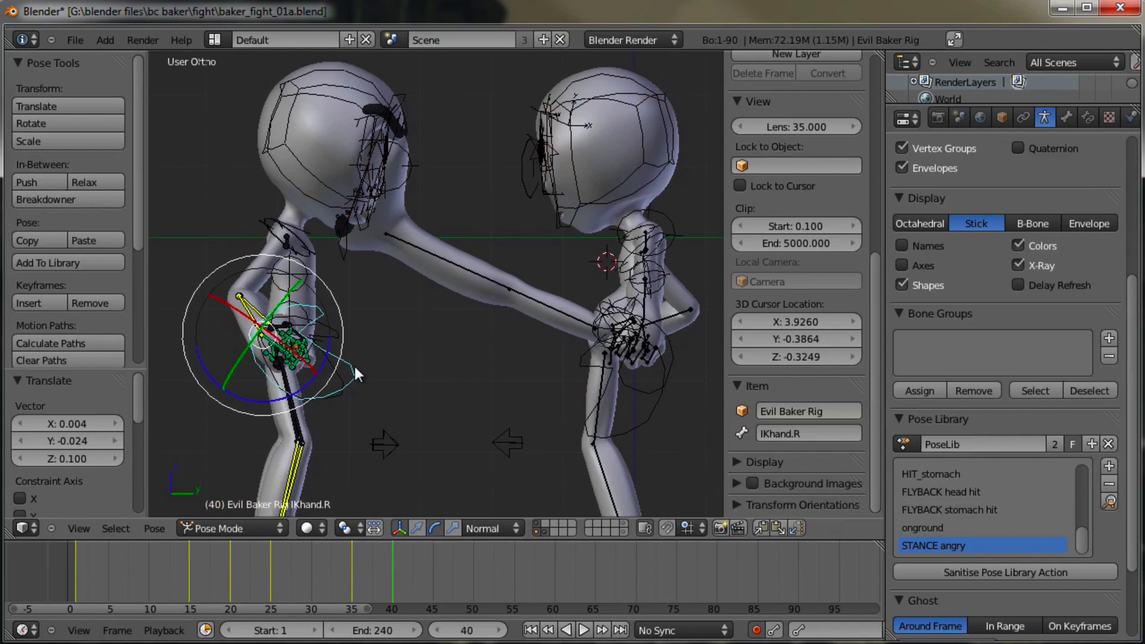
{"action": "key", "text": "a"}
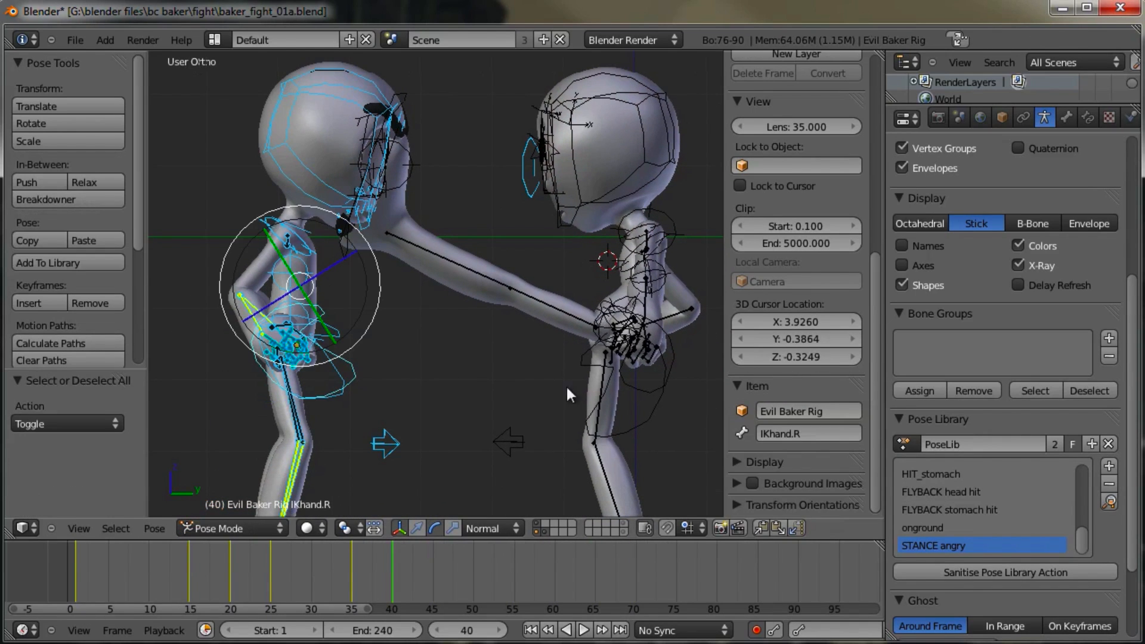
{"action": "scroll", "coordinate": [1081, 536], "scroll_direction": "up", "scroll_amount": 4}
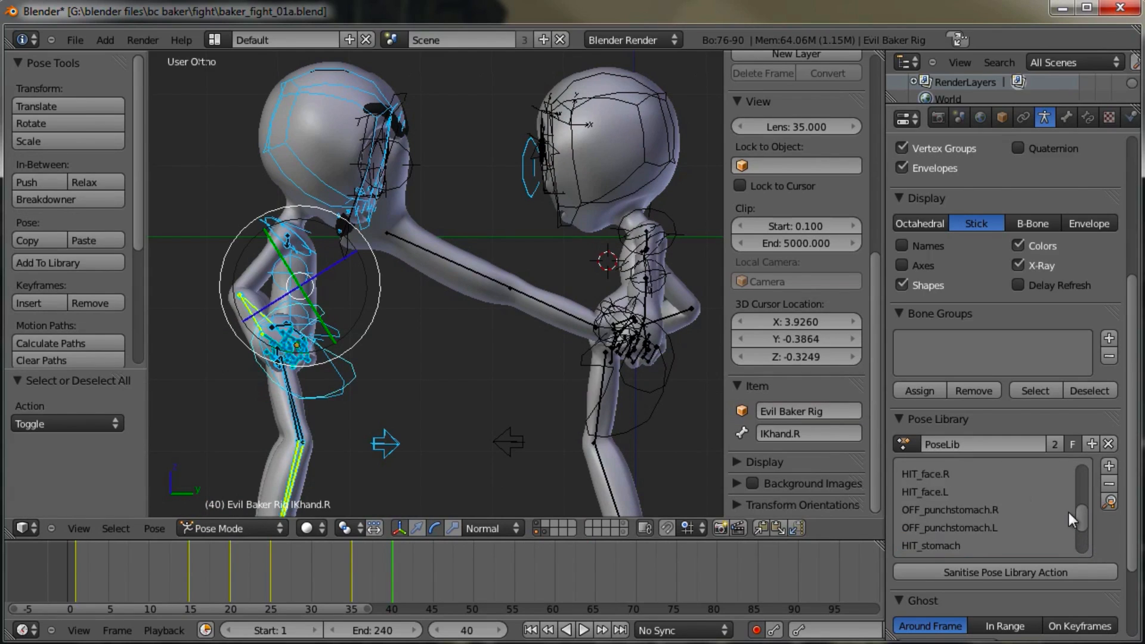
{"action": "scroll", "coordinate": [1080, 510], "scroll_direction": "up", "scroll_amount": 4}
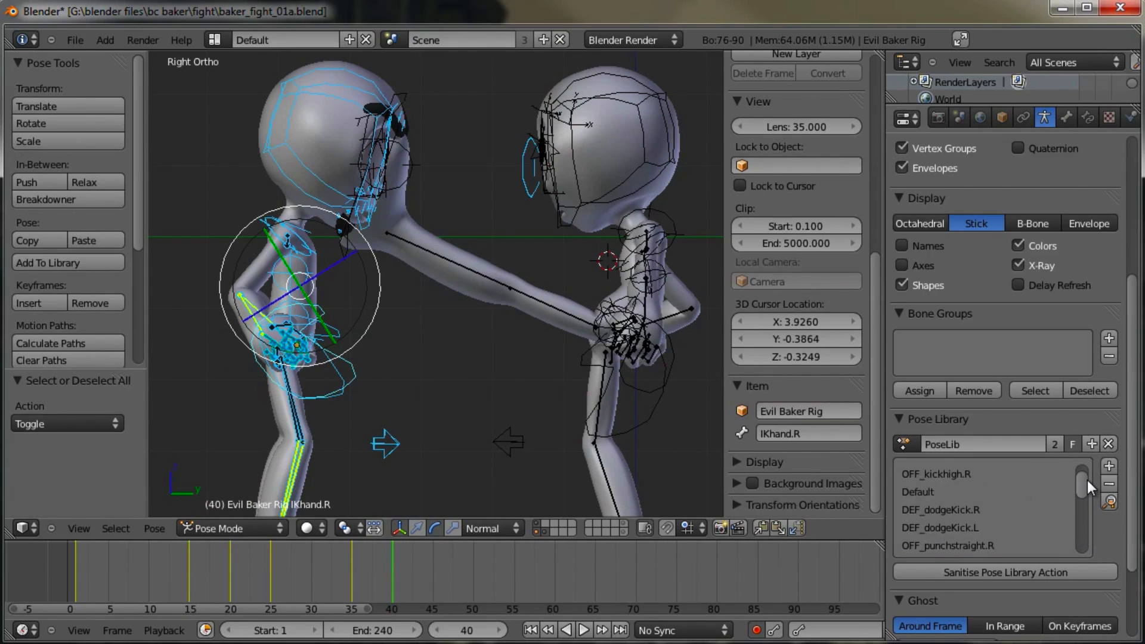
{"action": "scroll", "coordinate": [1087, 480], "scroll_direction": "down", "scroll_amount": 3}
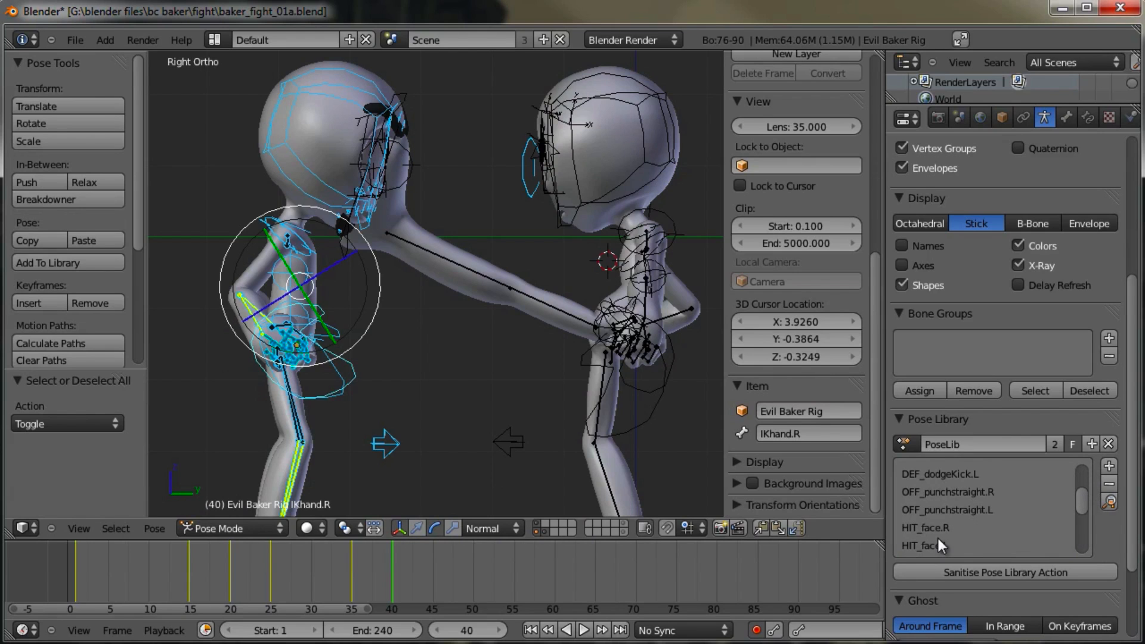
{"action": "left_click", "coordinate": [935, 529]}
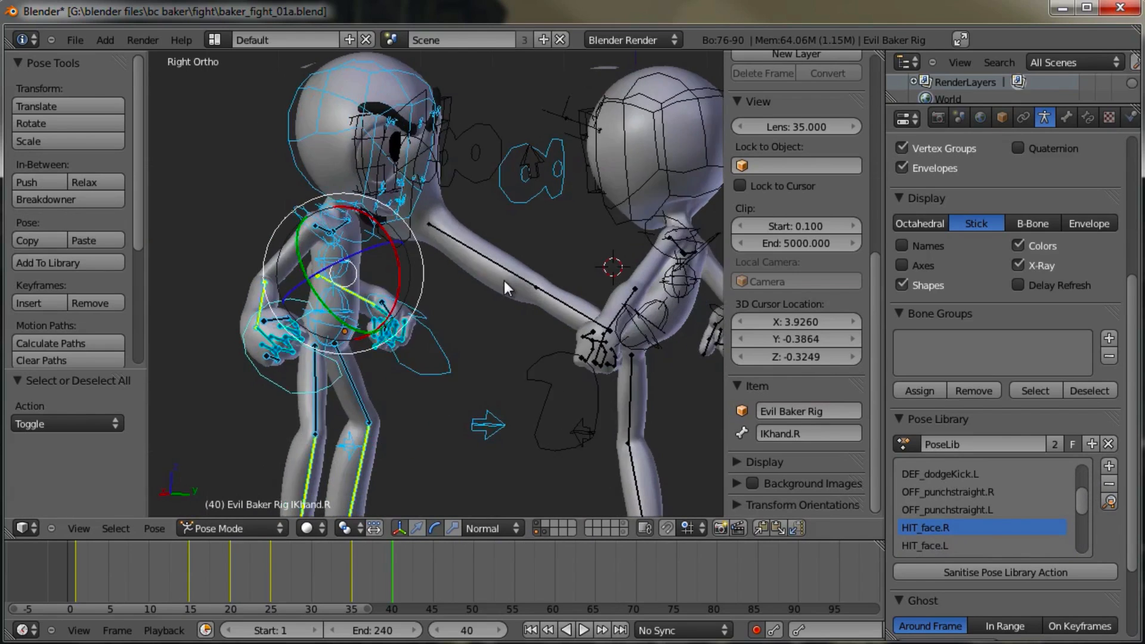
{"action": "middle_click_drag", "start_coordinate": [505, 280], "coordinate": [440, 294]}
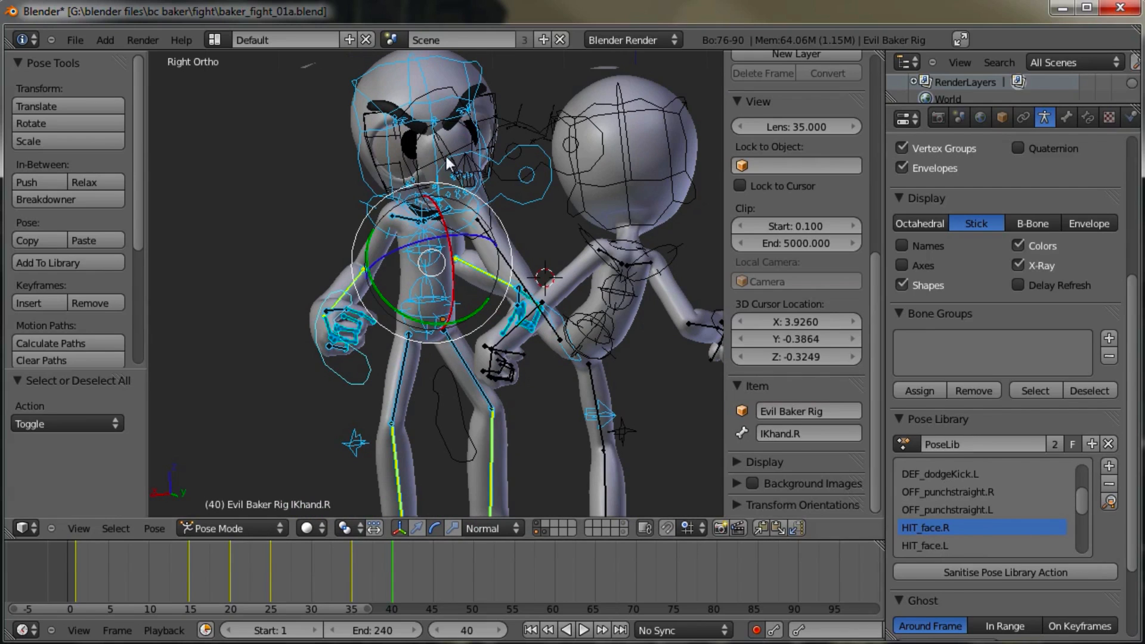
{"action": "left_click", "coordinate": [1108, 502]}
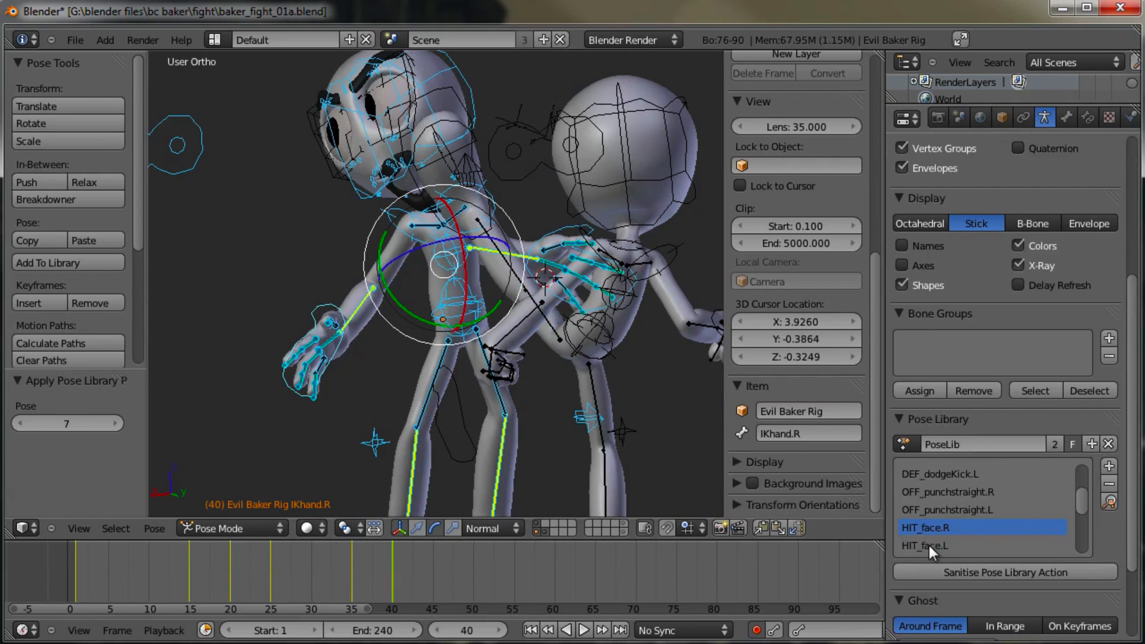
Step: Apply the HIT_face.L library pose to the evil Baker instead and check it against the kick in side view
{"action": "left_click", "coordinate": [1103, 506]}
{"action": "middle_click_drag", "start_coordinate": [467, 406], "coordinate": [517, 304]}
{"action": "key", "text": "KP_3"}
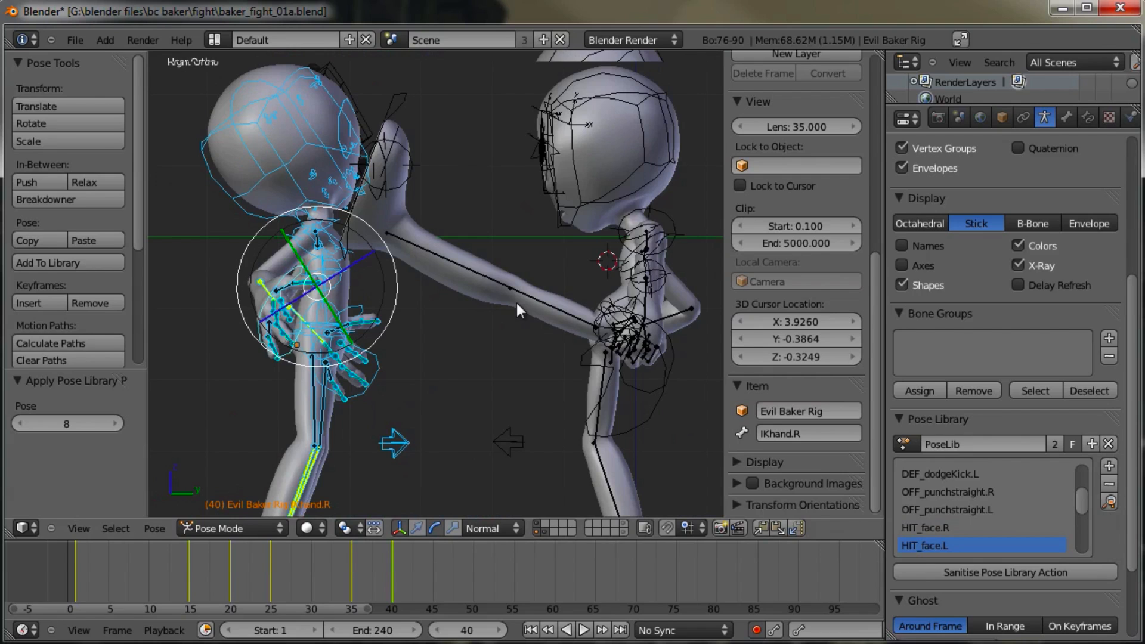
Step: Use the original Baker Rig's keyframes to go to frame 45, and return to the Evil Baker Rig in Pose Mode
{"action": "key", "text": "ctrl+Tab"}
{"action": "right_click", "coordinate": [621, 418]}
{"action": "left_click_drag", "start_coordinate": [398, 577], "coordinate": [432, 574]}
{"action": "right_click", "coordinate": [335, 288]}
{"action": "key", "text": "ctrl+Tab"}
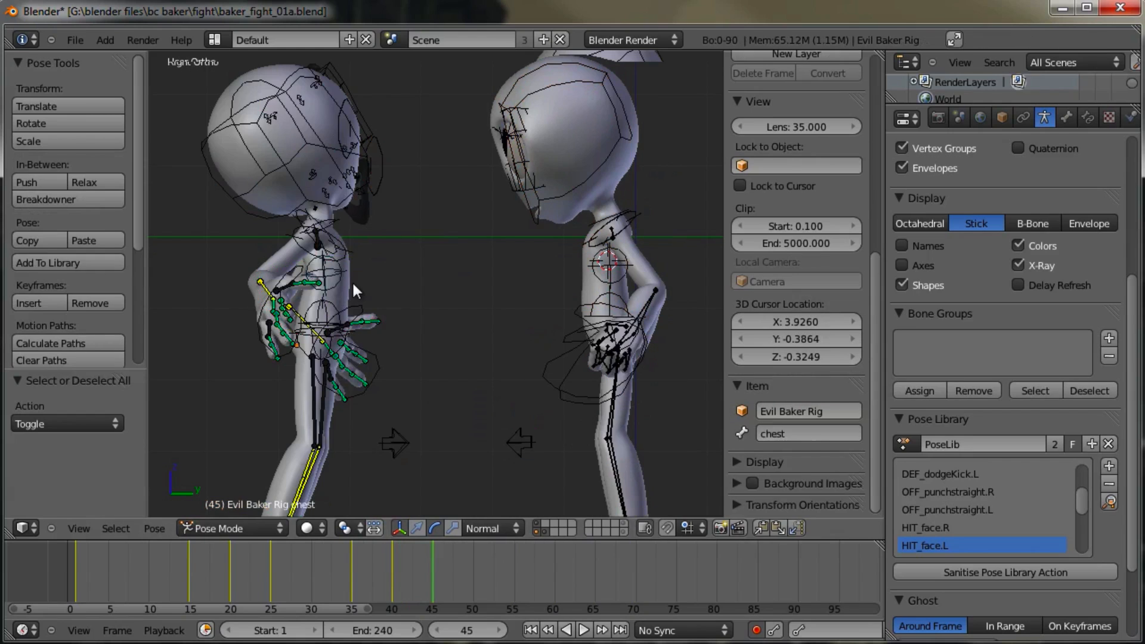
Step: Apply the STANCE angry library pose to all of the evil Baker's bones at frame 45
{"action": "key", "text": "a"}
{"action": "scroll", "coordinate": [1002, 534], "scroll_direction": "down", "scroll_amount": 6}
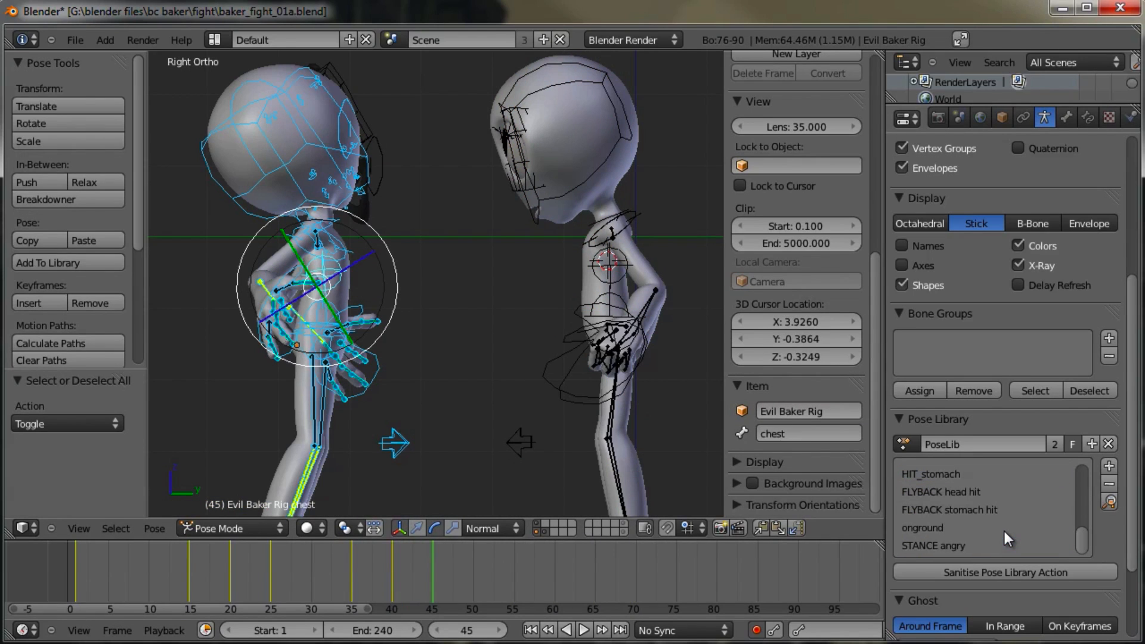
{"action": "left_click", "coordinate": [1113, 506]}
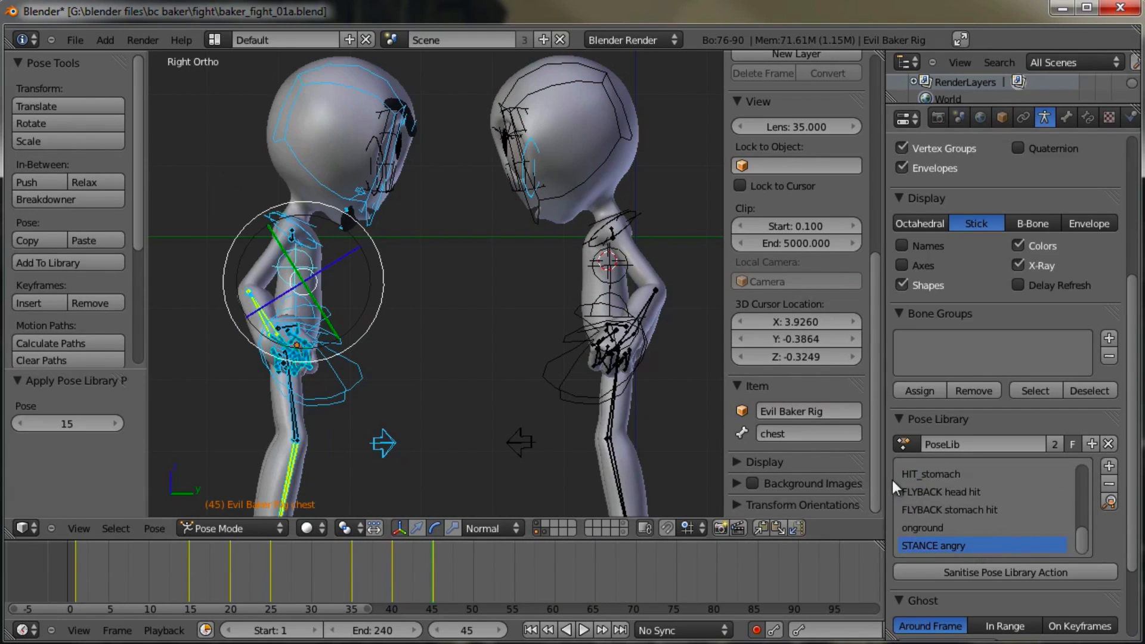
Step: Scrub through the animation and examine closely how the kick meets the evil Baker's head between frames 37 and 40
{"action": "left_click", "coordinate": [100, 568]}
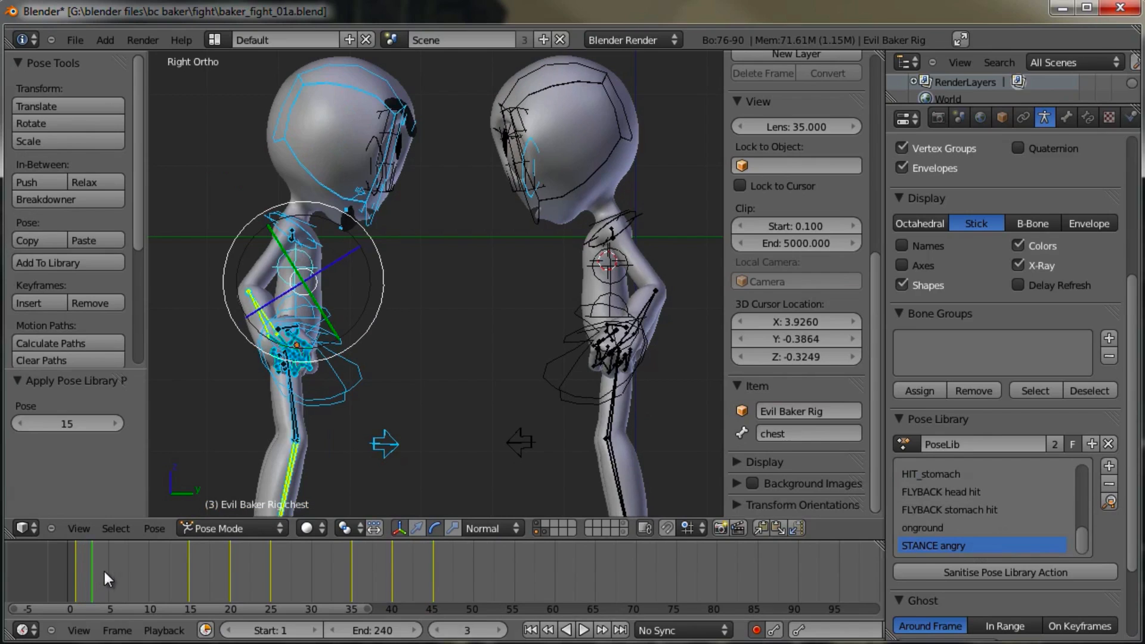
{"action": "left_click_drag", "start_coordinate": [113, 570], "coordinate": [391, 568]}
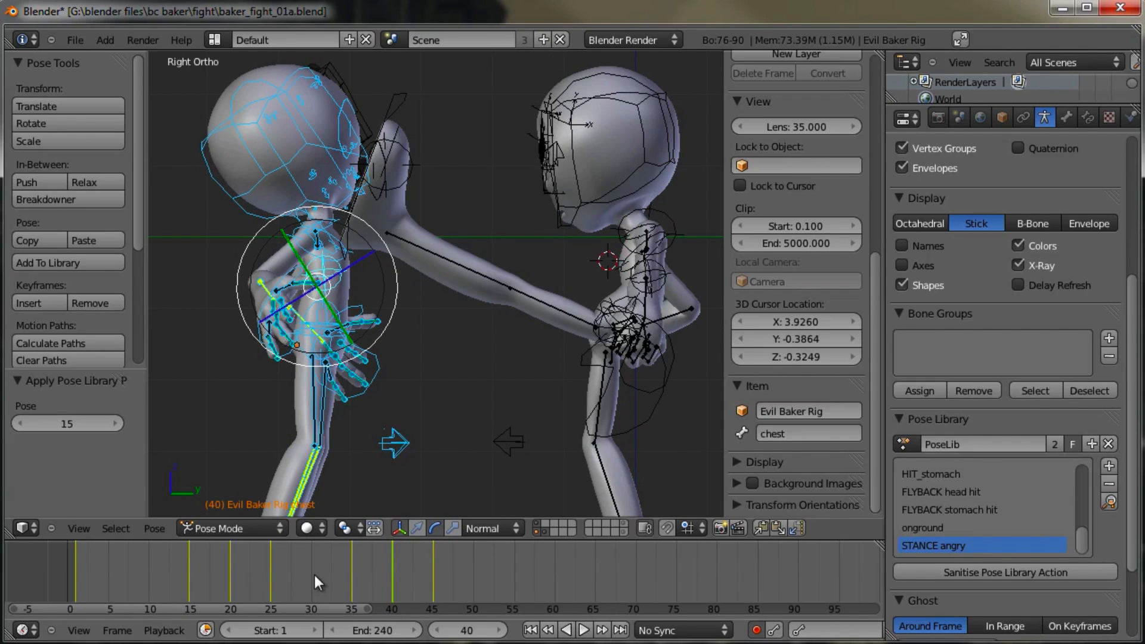
{"action": "mouse_move", "coordinate": [352, 573]}
{"action": "left_mouse_down"}
{"action": "mouse_move", "coordinate": [450, 568]}
{"action": "mouse_move", "coordinate": [374, 575]}
{"action": "left_mouse_up"}
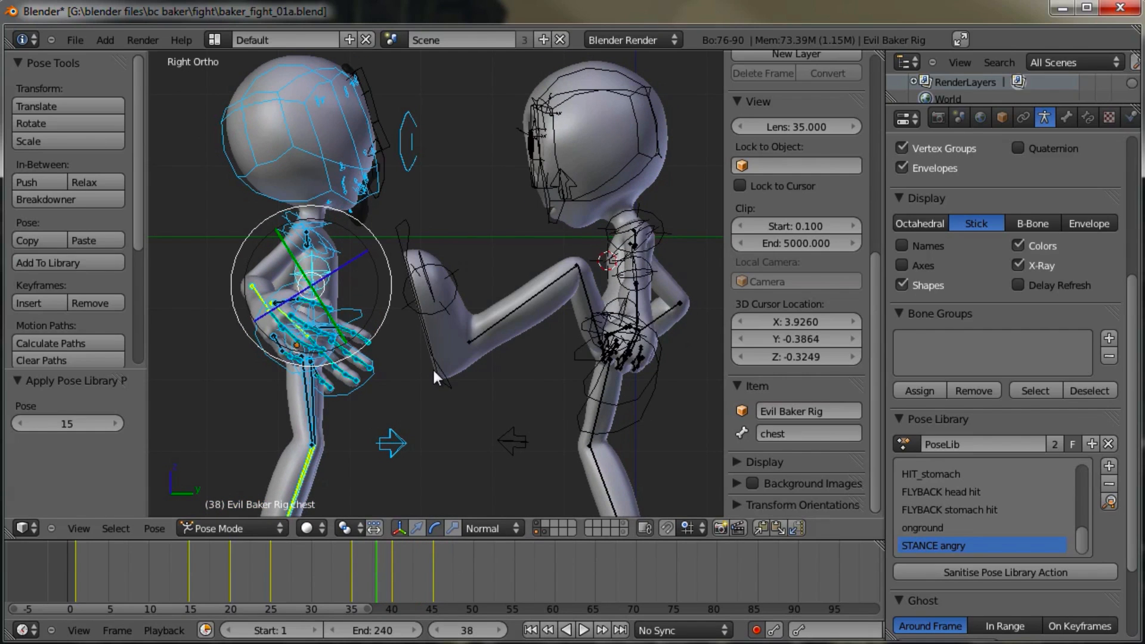
{"action": "middle_click_drag", "start_coordinate": [431, 367], "coordinate": [409, 562]}
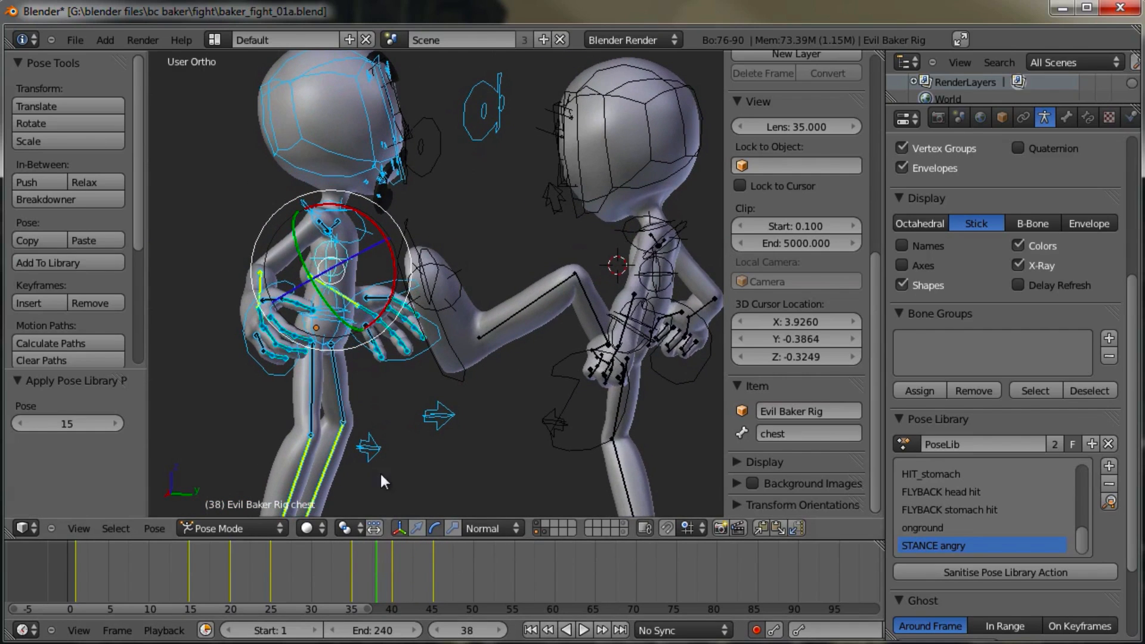
{"action": "scroll", "coordinate": [376, 453], "scroll_direction": "up", "scroll_amount": 3}
{"action": "left_click", "coordinate": [383, 568]}
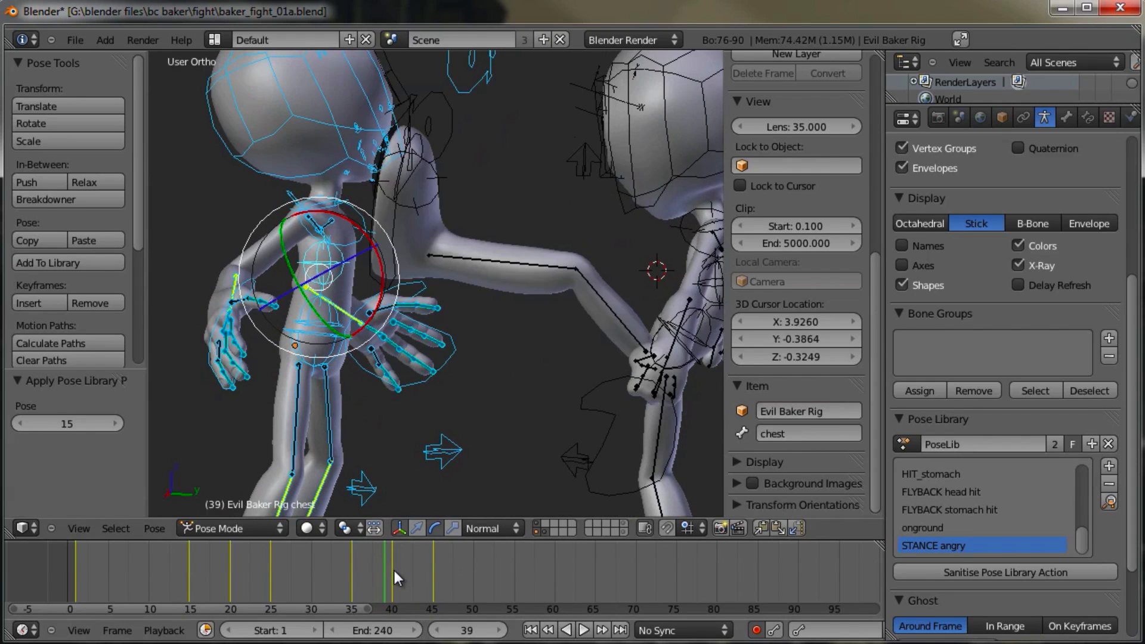
{"action": "left_click", "coordinate": [394, 570]}
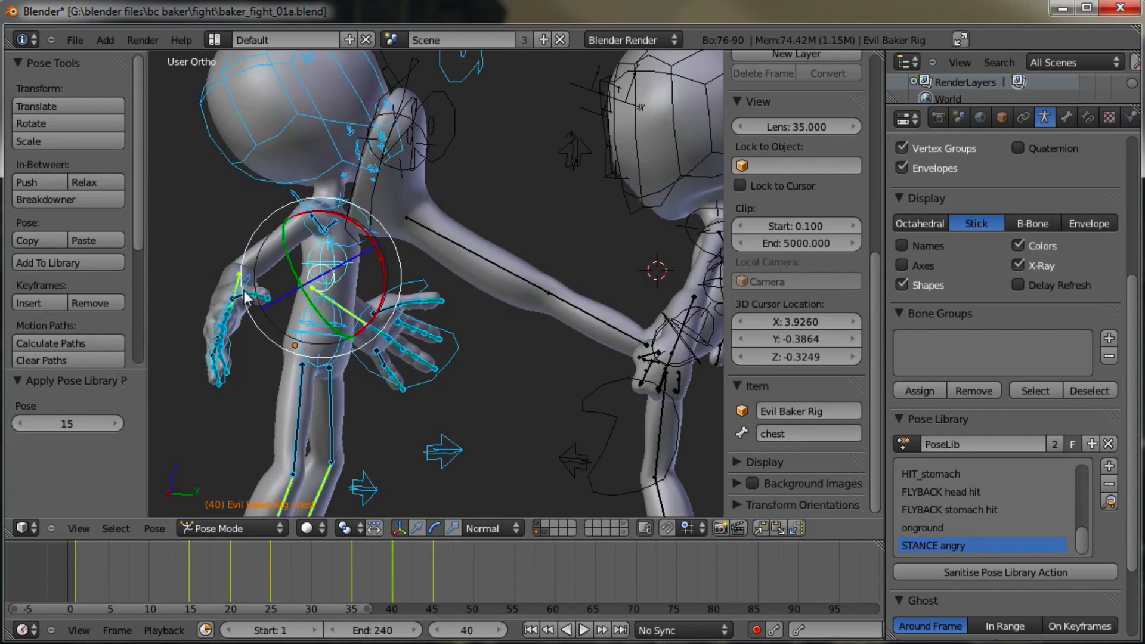
{"action": "key", "text": "KP_3"}
{"action": "middle_click_drag", "start_coordinate": [385, 203], "coordinate": [474, 277], "text": "shift"}
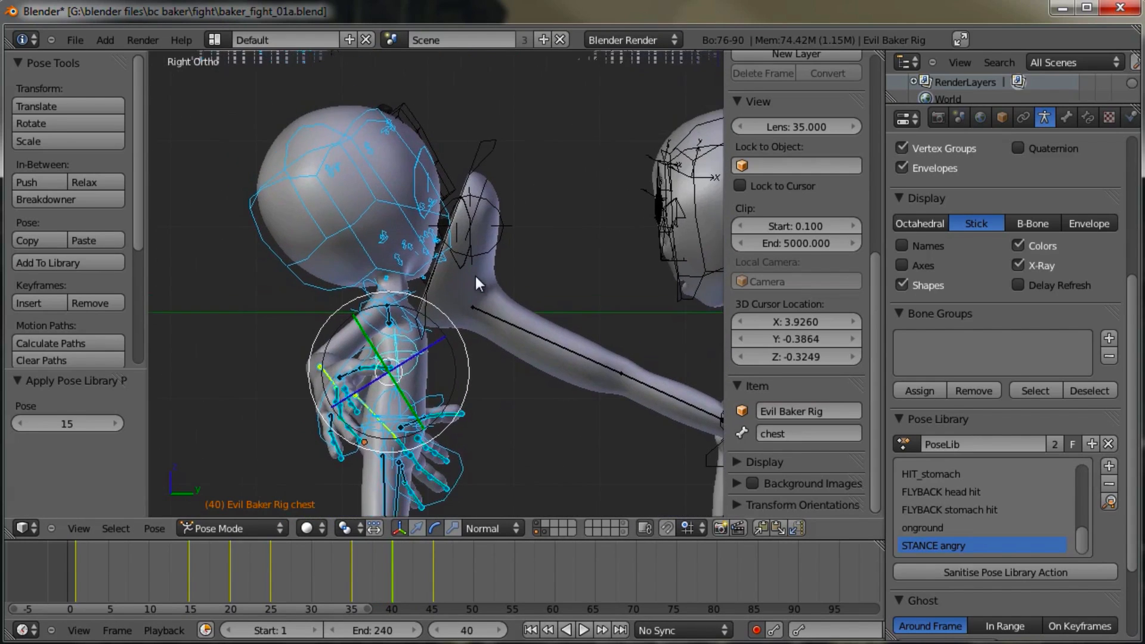
{"action": "scroll", "coordinate": [492, 381], "scroll_direction": "up", "scroll_amount": 3}
{"action": "middle_click_drag", "start_coordinate": [472, 335], "coordinate": [500, 356], "text": "shift"}
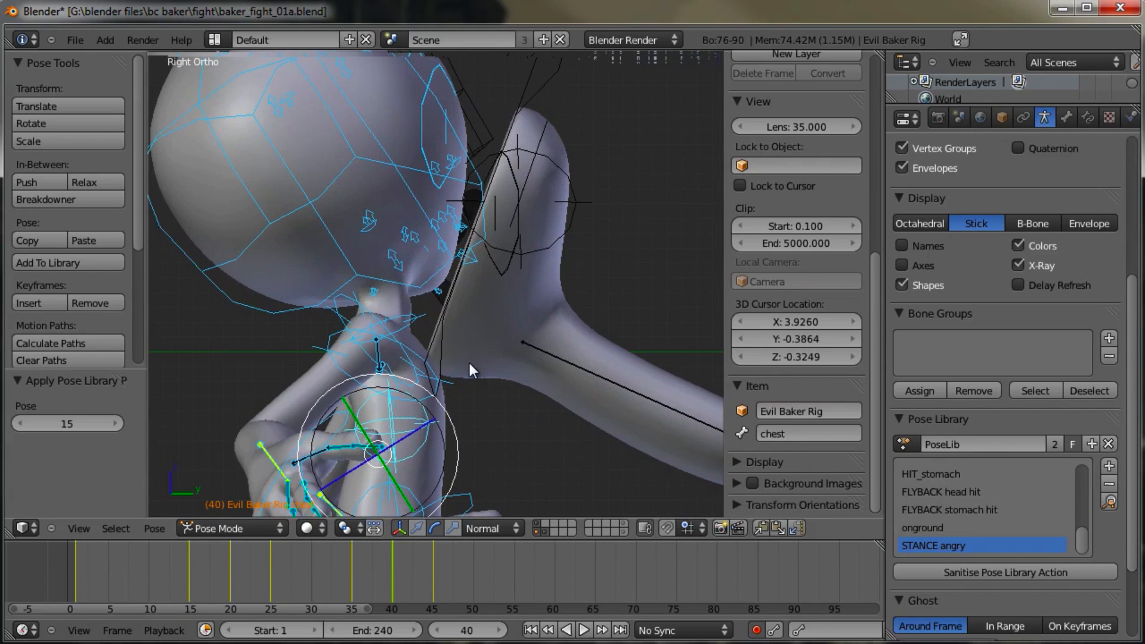
{"action": "left_click", "coordinate": [386, 571]}
{"action": "left_click_drag", "start_coordinate": [378, 571], "coordinate": [370, 570]}
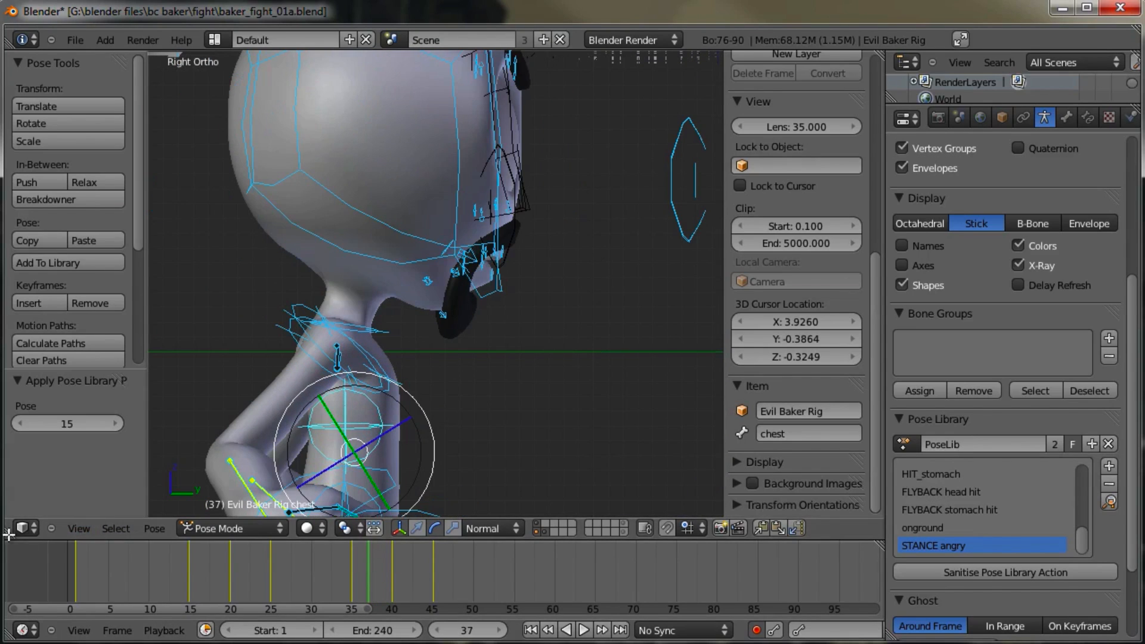
Step: Split the 3D view and turn the new area into a widened DopeSheet in Action Editor mode
{"action": "left_click_drag", "start_coordinate": [9, 535], "coordinate": [285, 528]}
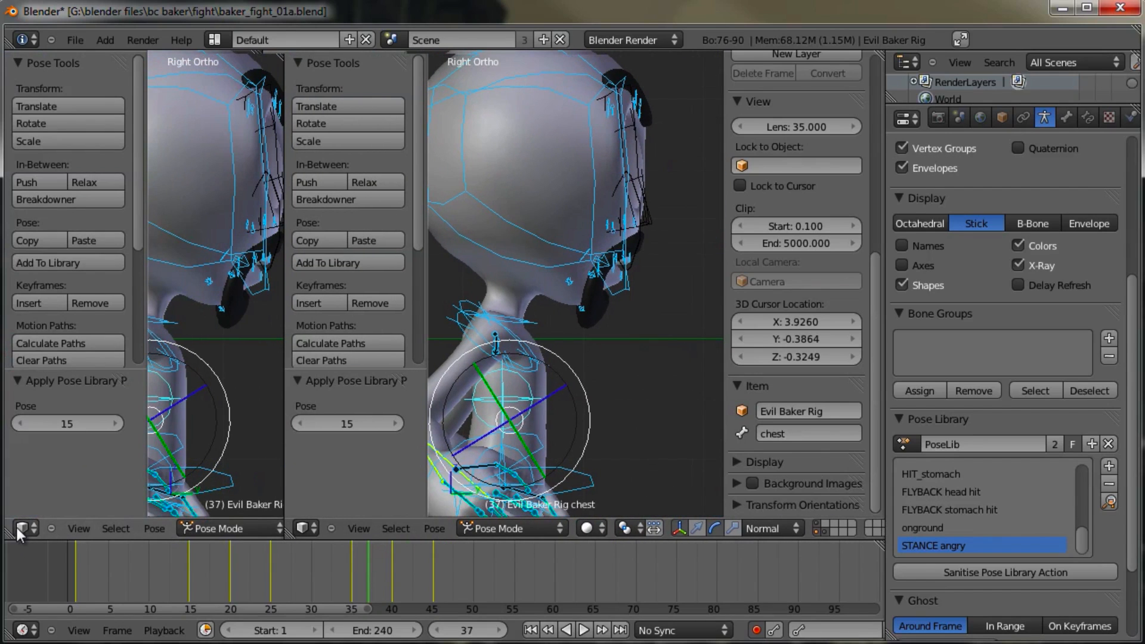
{"action": "left_click", "coordinate": [16, 528]}
{"action": "left_click", "coordinate": [42, 450]}
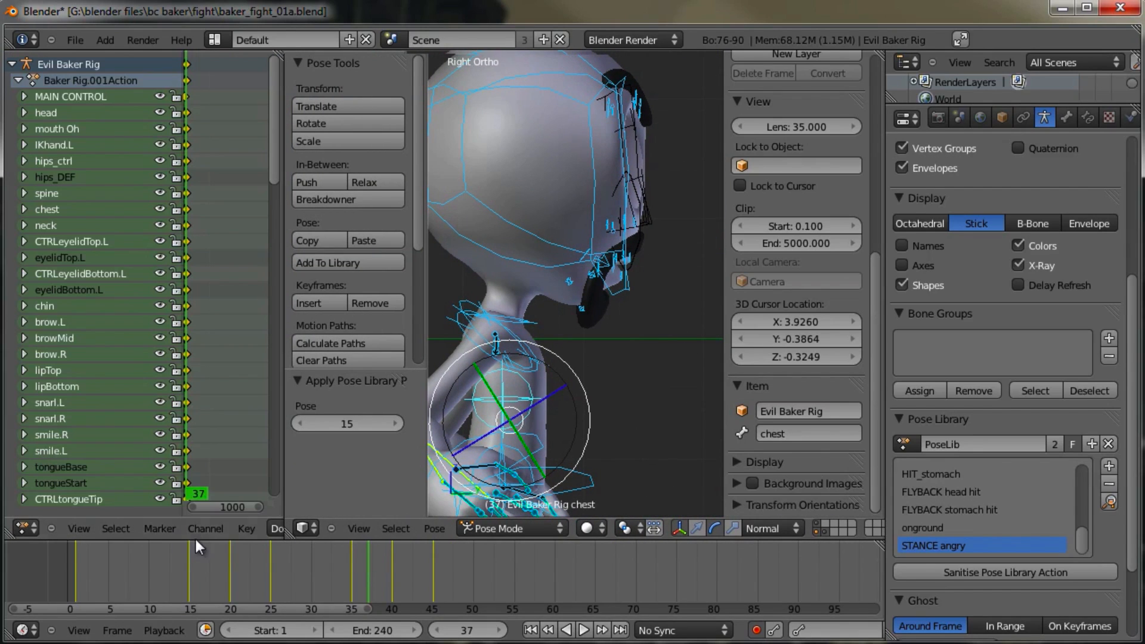
{"action": "left_click_drag", "start_coordinate": [285, 514], "coordinate": [411, 509]}
{"action": "left_click", "coordinate": [313, 530]}
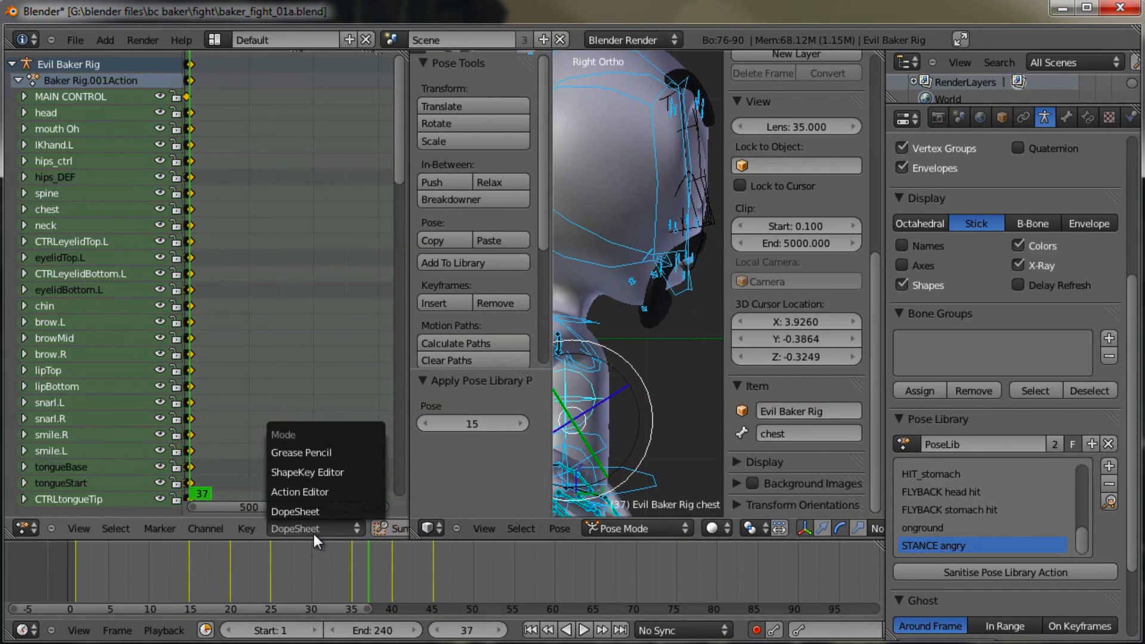
{"action": "left_click", "coordinate": [304, 492]}
Step: Frame the evil Baker's keyframes in the Action Editor, hide the 3D view's tool shelf, and narrow the editor slightly
{"action": "middle_click_drag", "start_coordinate": [218, 393], "coordinate": [395, 409]}
{"action": "scroll", "coordinate": [252, 391], "scroll_direction": "up", "scroll_amount": 7}
{"action": "scroll", "coordinate": [263, 392], "scroll_direction": "up", "scroll_amount": 15}
{"action": "scroll", "coordinate": [291, 394], "scroll_direction": "up", "scroll_amount": 10}
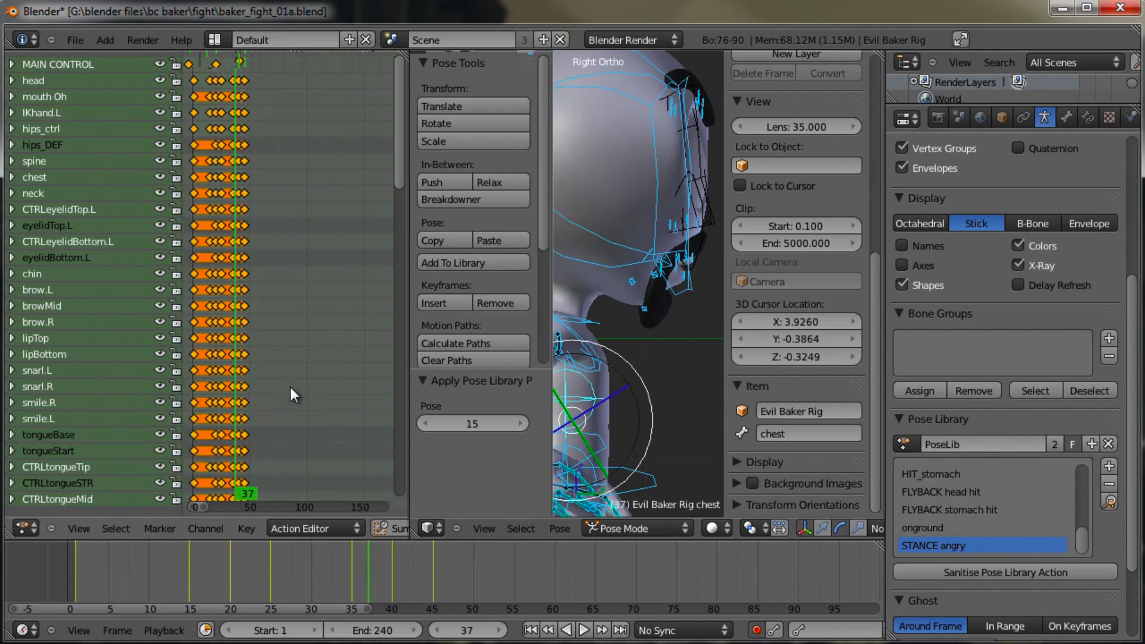
{"action": "scroll", "coordinate": [285, 395], "scroll_direction": "up", "scroll_amount": 6}
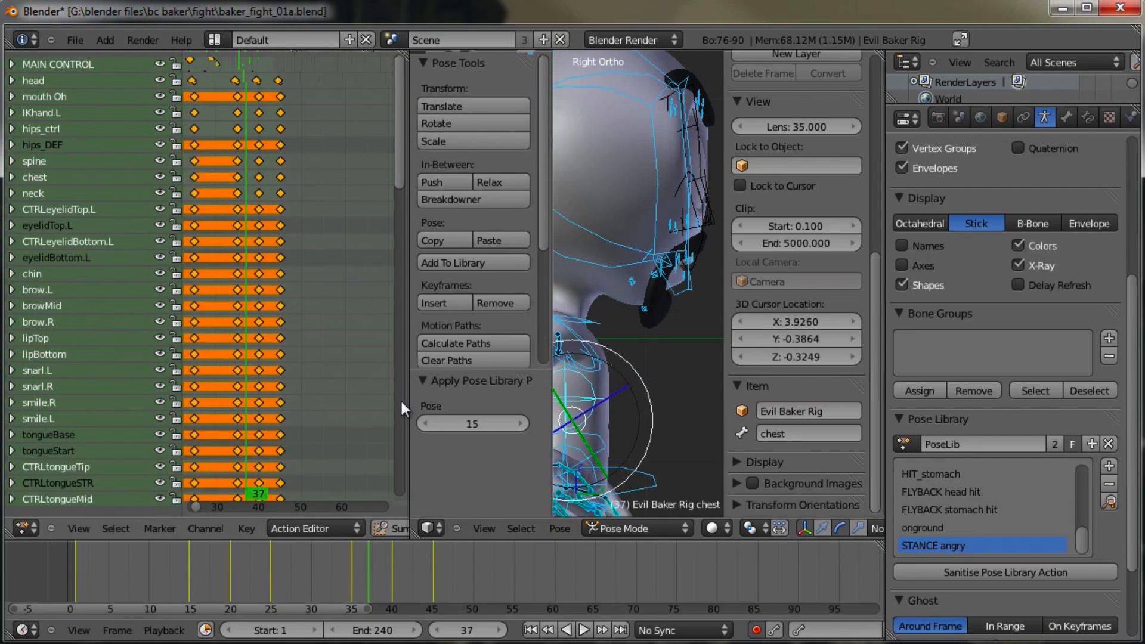
{"action": "key", "text": "t"}
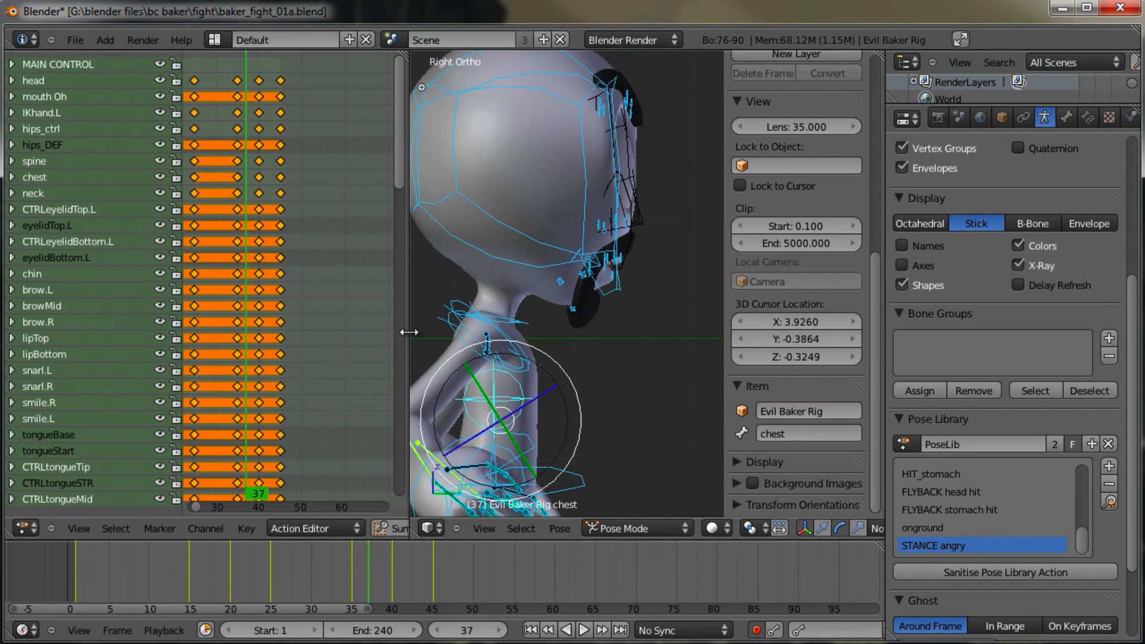
{"action": "left_click_drag", "start_coordinate": [408, 330], "coordinate": [371, 330]}
{"action": "middle_click_drag", "start_coordinate": [466, 353], "coordinate": [487, 309], "text": "shift"}
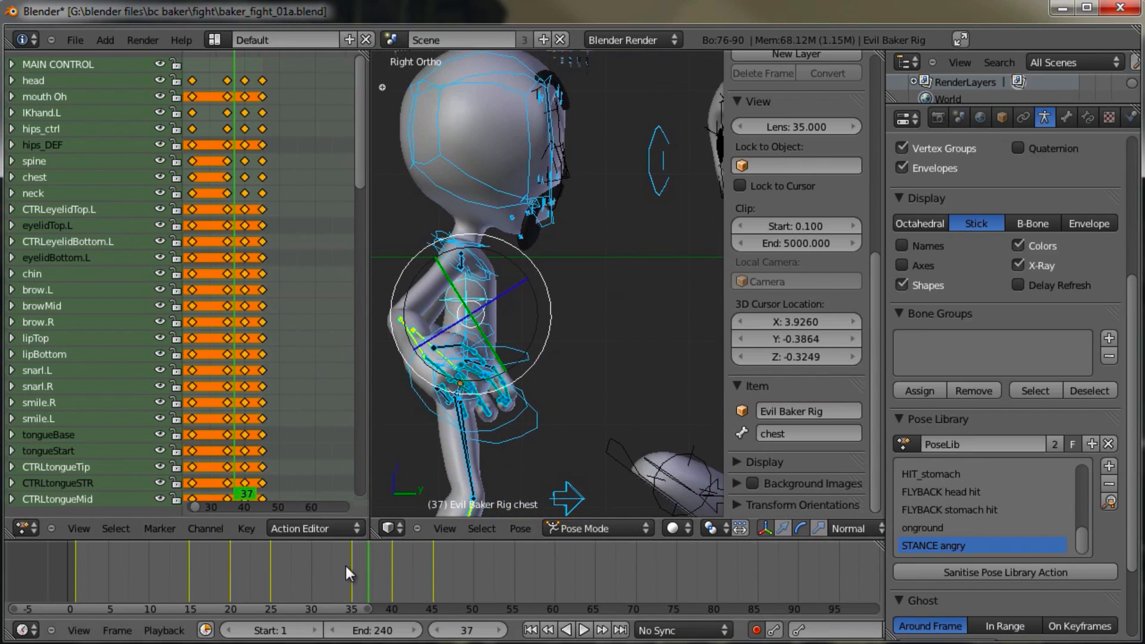
Step: Go to frame 35, clear the keyframe selection, and box-select the frame 35 keyframes from MAIN CONTROL to CTRLtongueMid
{"action": "left_click", "coordinate": [360, 579]}
{"action": "left_click_drag", "start_coordinate": [359, 581], "coordinate": [353, 581]}
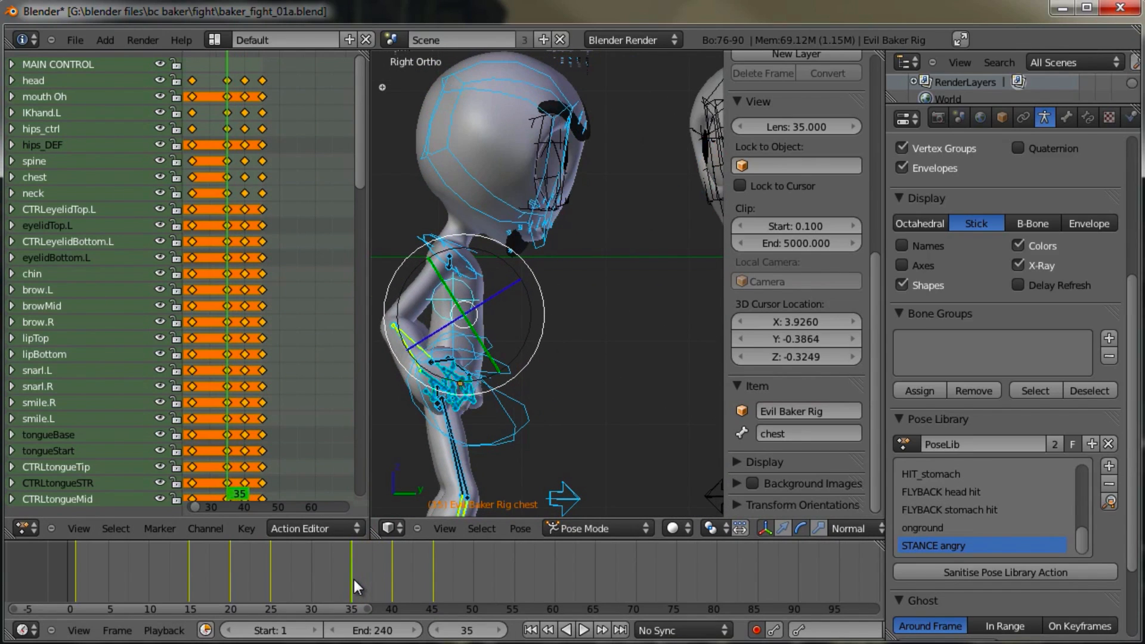
{"action": "key", "text": "a"}
{"action": "left_click_drag", "start_coordinate": [218, 68], "coordinate": [238, 514]}
Step: Add the frame 35 keyframes of the channels from tongueMid to thumbTip.L to the selection
{"action": "middle_click_drag", "start_coordinate": [250, 439], "coordinate": [263, 223]}
{"action": "scroll", "coordinate": [263, 225], "scroll_direction": "down", "scroll_amount": 5}
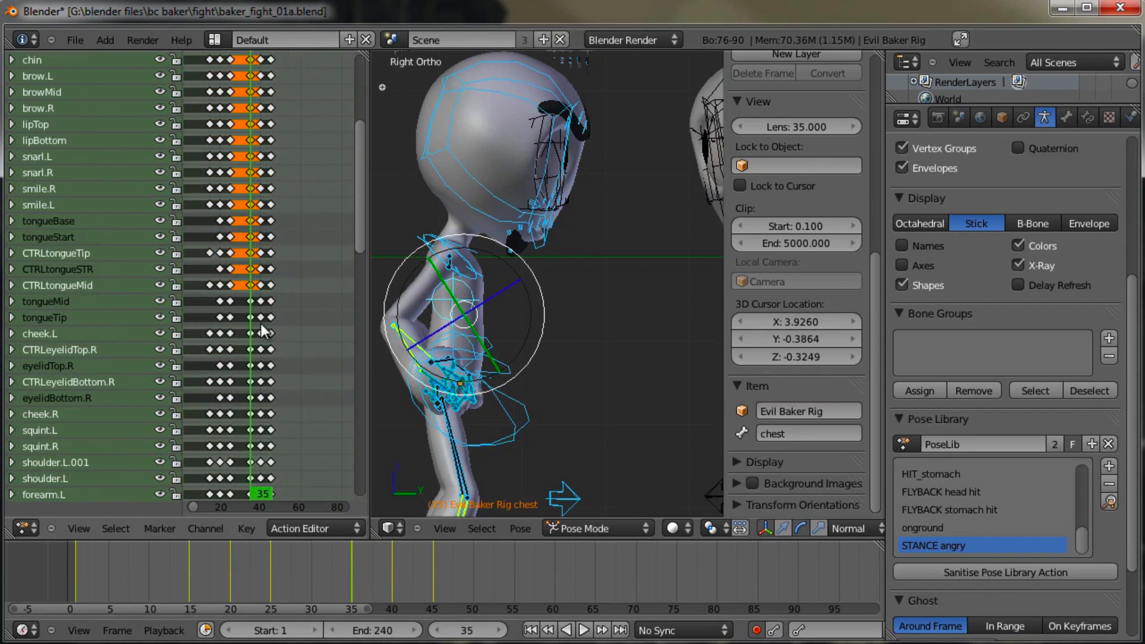
{"action": "middle_click_drag", "start_coordinate": [297, 387], "coordinate": [271, 139]}
{"action": "scroll", "coordinate": [252, 248], "scroll_direction": "up", "scroll_amount": 2}
{"action": "scroll", "coordinate": [272, 138], "scroll_direction": "up", "scroll_amount": 1}
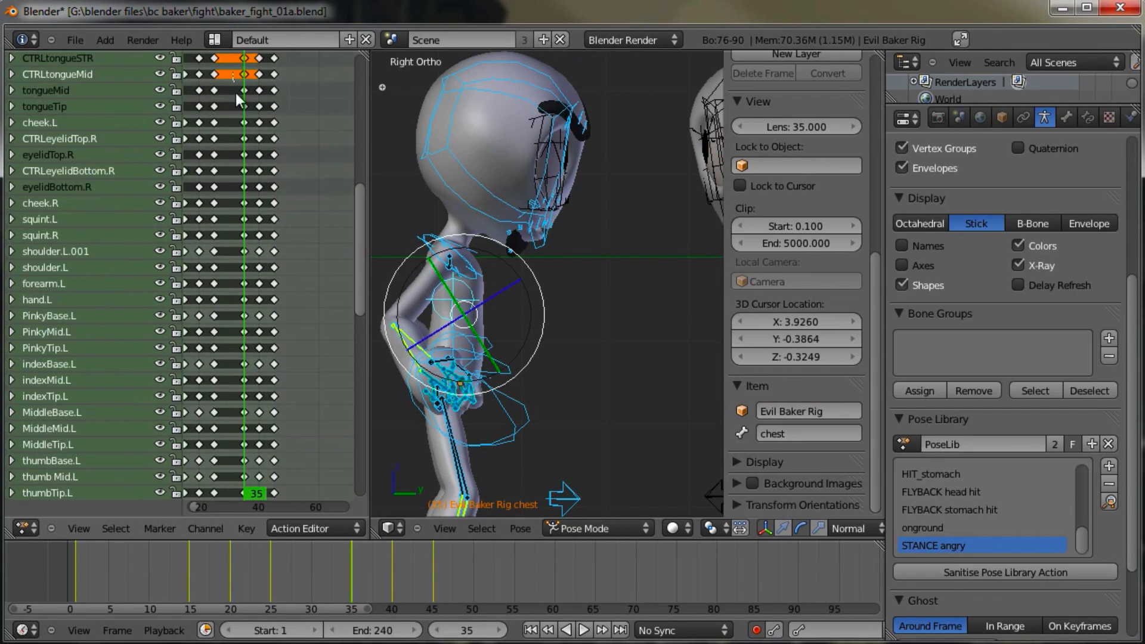
{"action": "left_click_drag", "start_coordinate": [237, 93], "coordinate": [250, 494]}
Step: Add the frame 35 keyframes of the remaining channels, from shoulder.R.001 to thumbTip.R, to the selection
{"action": "middle_click_drag", "start_coordinate": [300, 463], "coordinate": [302, 182]}
{"action": "middle_click_drag", "start_coordinate": [303, 310], "coordinate": [295, 181]}
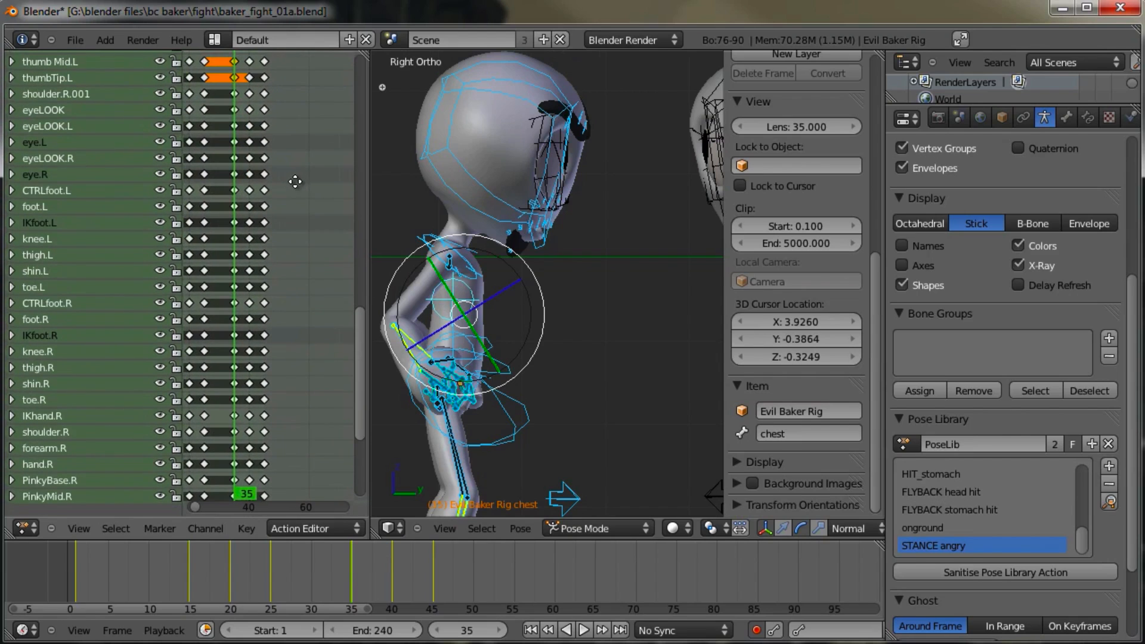
{"action": "key", "text": "b"}
{"action": "left_click_drag", "start_coordinate": [225, 81], "coordinate": [244, 498]}
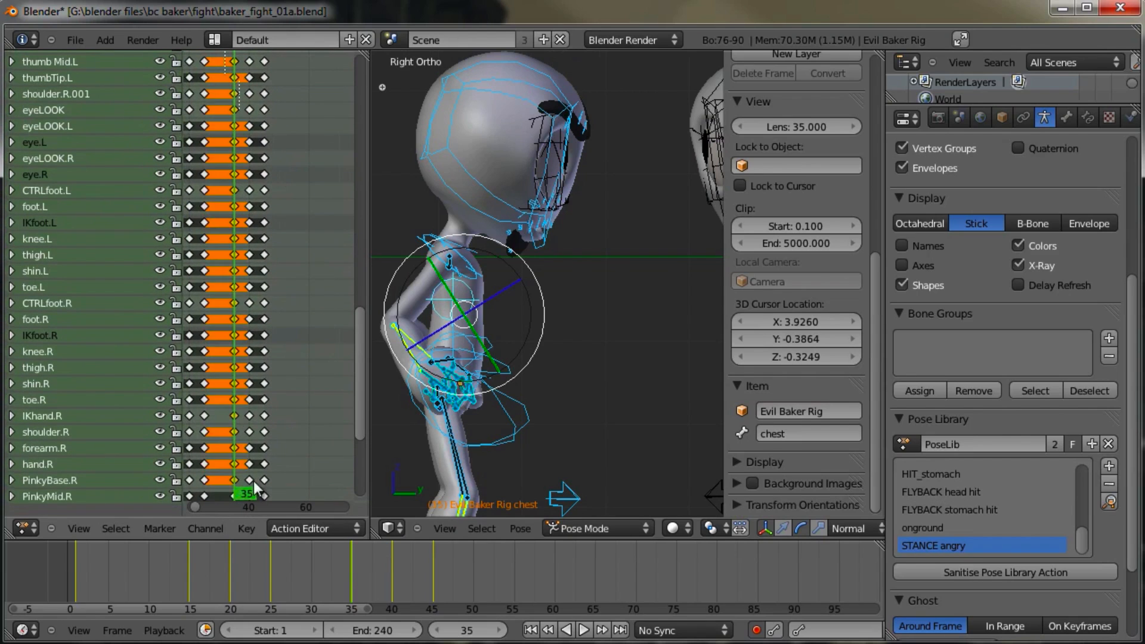
{"action": "middle_click_drag", "start_coordinate": [255, 488], "coordinate": [301, 275]}
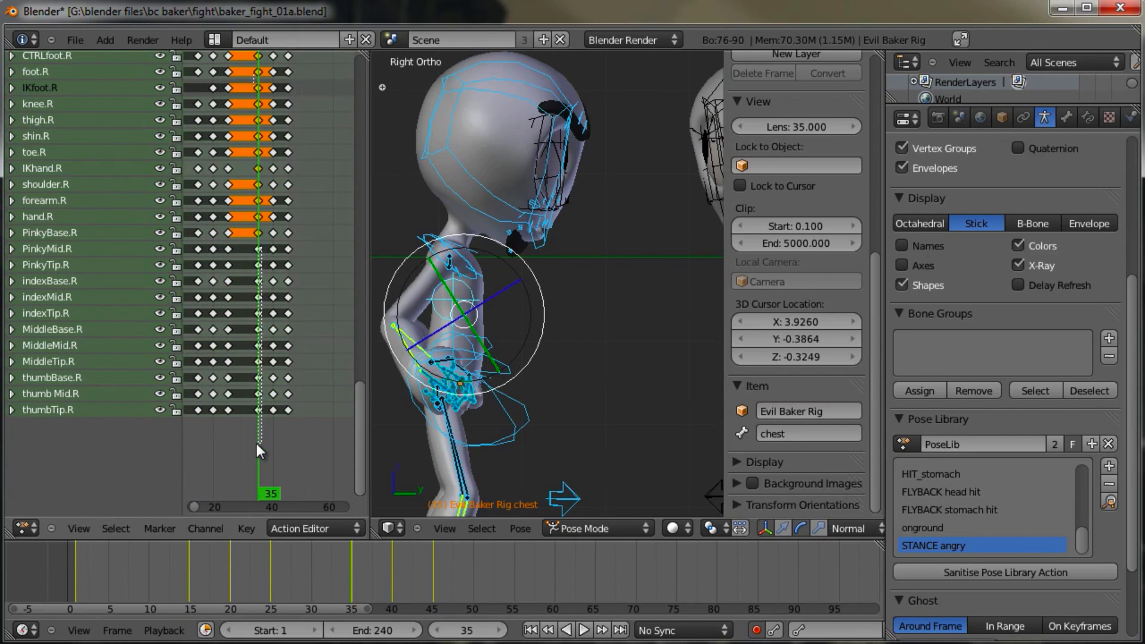
{"action": "left_click_drag", "start_coordinate": [256, 444], "coordinate": [258, 441]}
Step: Move the selected frame 35 keyframes to frame 37, and go to frame 41
{"action": "middle_click_drag", "start_coordinate": [289, 241], "coordinate": [334, 256]}
{"action": "scroll", "coordinate": [266, 284], "scroll_direction": "up", "scroll_amount": 9}
{"action": "scroll", "coordinate": [299, 251], "scroll_direction": "up", "scroll_amount": 6}
{"action": "key", "text": "g"}
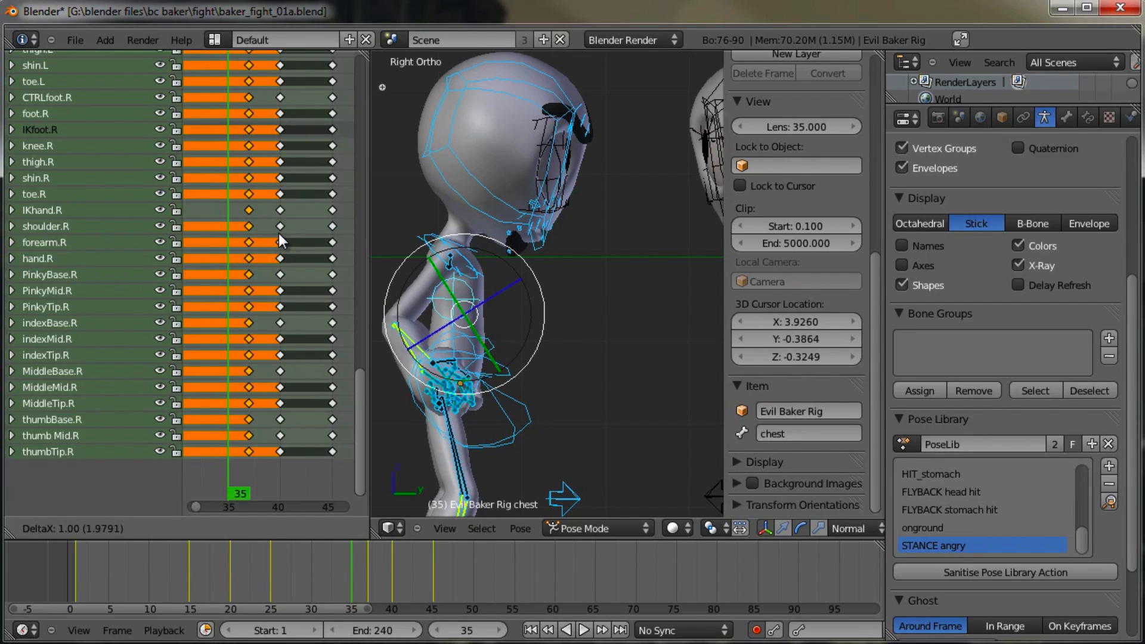
{"action": "left_click", "coordinate": [283, 234]}
{"action": "left_click_drag", "start_coordinate": [232, 228], "coordinate": [292, 222]}
Step: Clear the keyframe selection and box-select the frame 40 keyframes from thumbTip.R up to tongueTip
{"action": "key", "text": "a"}
{"action": "key", "text": "b"}
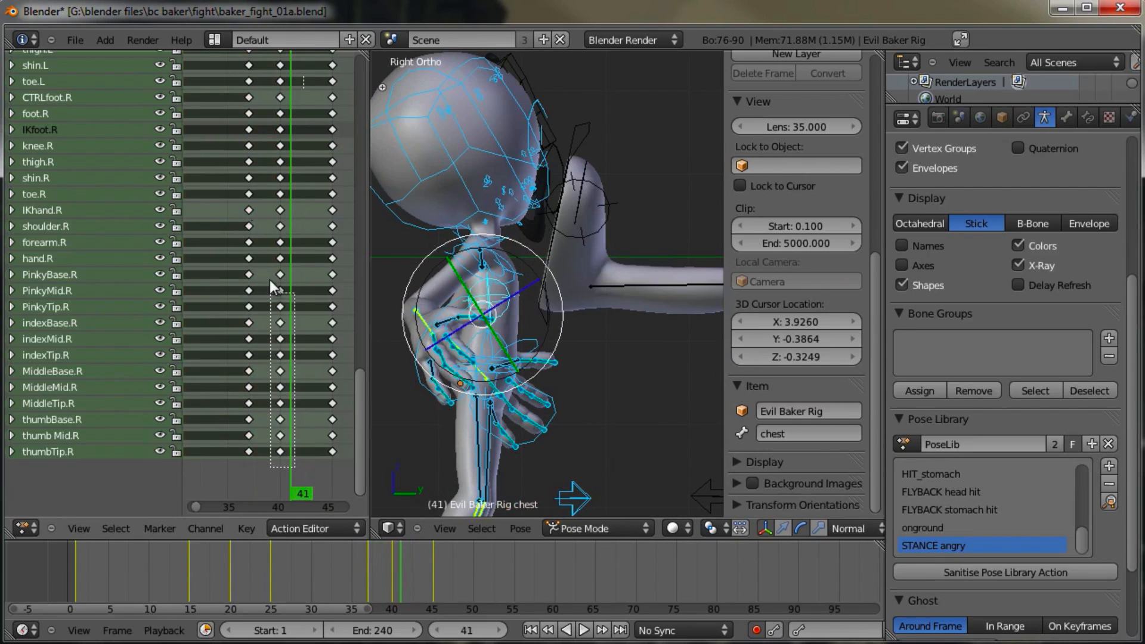
{"action": "left_click_drag", "start_coordinate": [270, 279], "coordinate": [272, 109]}
{"action": "middle_click_drag", "start_coordinate": [287, 113], "coordinate": [268, 458]}
{"action": "key", "text": "b"}
{"action": "left_click_drag", "start_coordinate": [274, 476], "coordinate": [258, 103]}
{"action": "middle_click_drag", "start_coordinate": [266, 113], "coordinate": [264, 391]}
{"action": "key", "text": "b"}
{"action": "left_click_drag", "start_coordinate": [269, 392], "coordinate": [256, 104]}
Step: Toggle Select All for the action's keyframes, and finish with no keyframes selected
{"action": "left_click", "coordinate": [489, 528]}
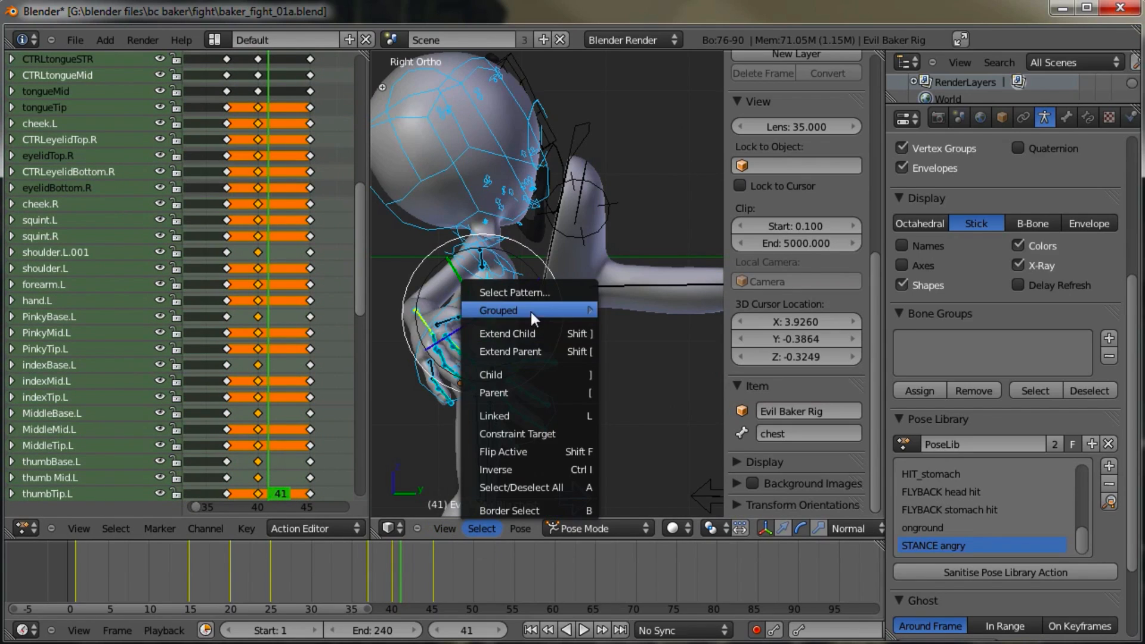
{"action": "left_click", "coordinate": [115, 530]}
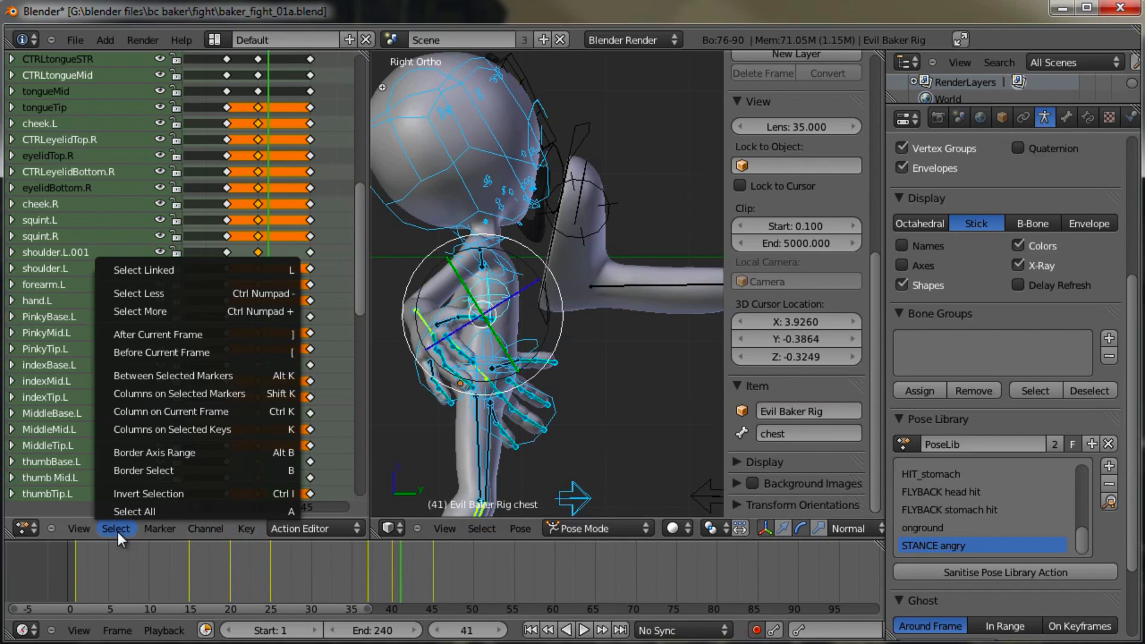
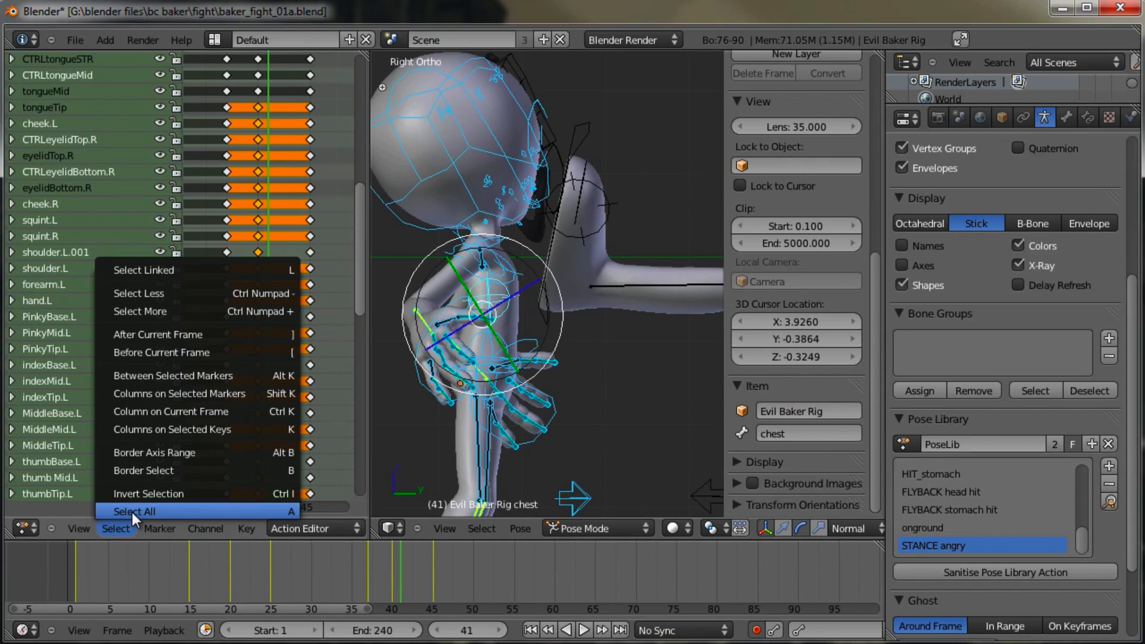
{"action": "left_click", "coordinate": [131, 511]}
{"action": "left_click", "coordinate": [122, 526]}
{"action": "left_click", "coordinate": [124, 514]}
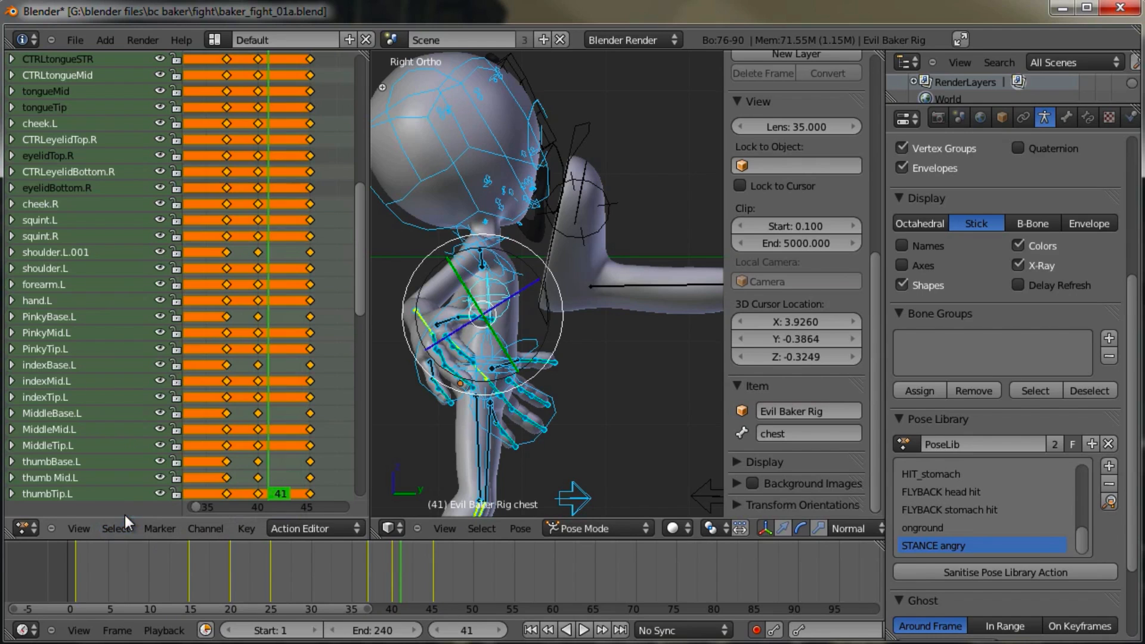
{"action": "key", "text": "a"}
Step: Box-select the frame 40 keyframes of the upper channels, starting at the first channel
{"action": "scroll", "coordinate": [270, 477], "scroll_direction": "up", "scroll_amount": 10}
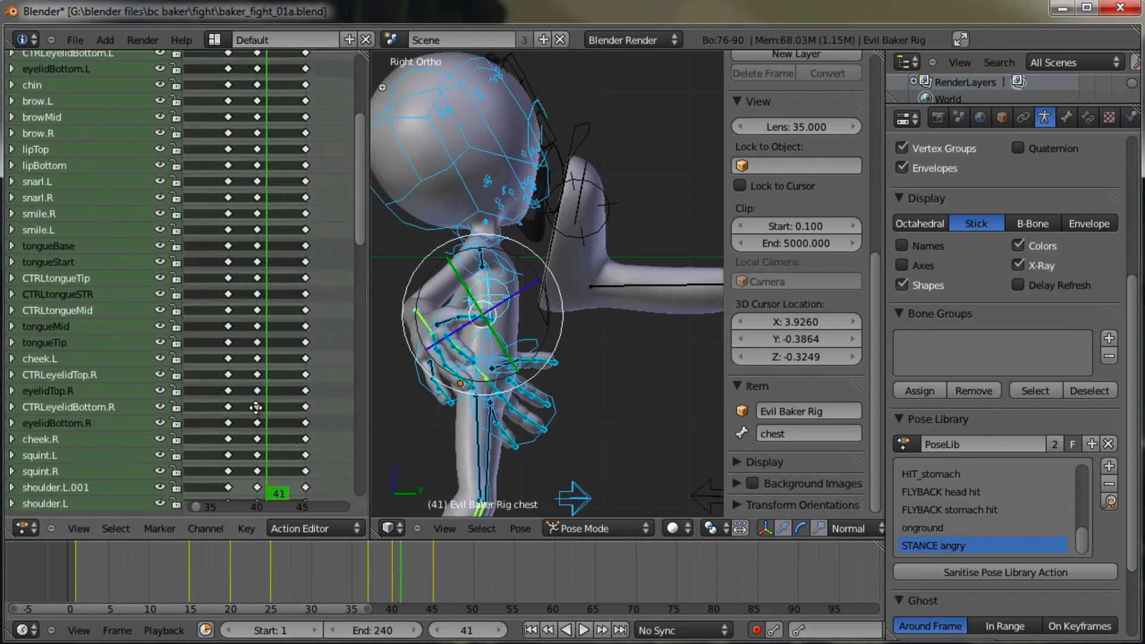
{"action": "key", "text": "b"}
{"action": "left_click_drag", "start_coordinate": [280, 68], "coordinate": [251, 442]}
{"action": "middle_click_drag", "start_coordinate": [251, 442], "coordinate": [240, 268]}
{"action": "key", "text": "b"}
{"action": "left_click_drag", "start_coordinate": [267, 119], "coordinate": [248, 460]}
{"action": "middle_click_drag", "start_coordinate": [254, 444], "coordinate": [264, 116]}
Step: Add the frame 40 keyframes of the remaining channels down to thumbTip.R to the selection, and move them all to frame 42
{"action": "key", "text": "b"}
{"action": "left_click_drag", "start_coordinate": [276, 120], "coordinate": [260, 467]}
{"action": "middle_click_drag", "start_coordinate": [262, 460], "coordinate": [267, 183]}
{"action": "key", "text": "b"}
{"action": "left_click_drag", "start_coordinate": [284, 158], "coordinate": [247, 448]}
{"action": "middle_click_drag", "start_coordinate": [250, 435], "coordinate": [246, 213]}
{"action": "key", "text": "b"}
{"action": "left_click_drag", "start_coordinate": [279, 191], "coordinate": [255, 364]}
{"action": "middle_click_drag", "start_coordinate": [303, 284], "coordinate": [279, 320]}
{"action": "key", "text": "g"}
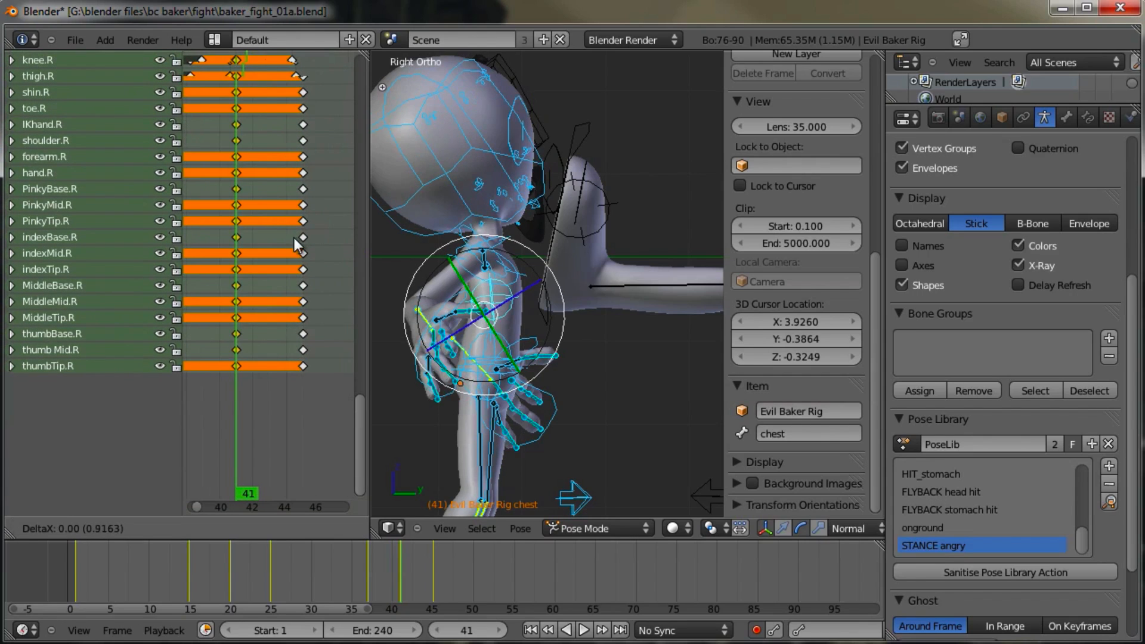
{"action": "left_click", "coordinate": [305, 235]}
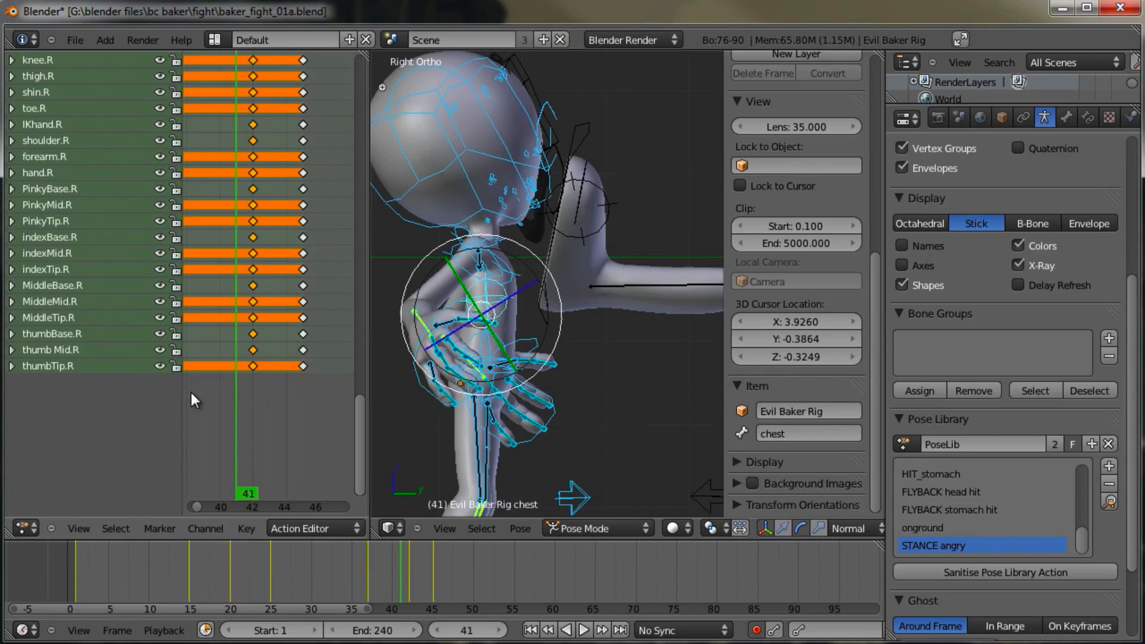
Step: Scrub forward to frame 46 and again through the earlier action up to frame 31 to review the retimed reactions
{"action": "left_click_drag", "start_coordinate": [191, 392], "coordinate": [312, 370]}
{"action": "scroll", "coordinate": [298, 381], "scroll_direction": "down", "scroll_amount": 4}
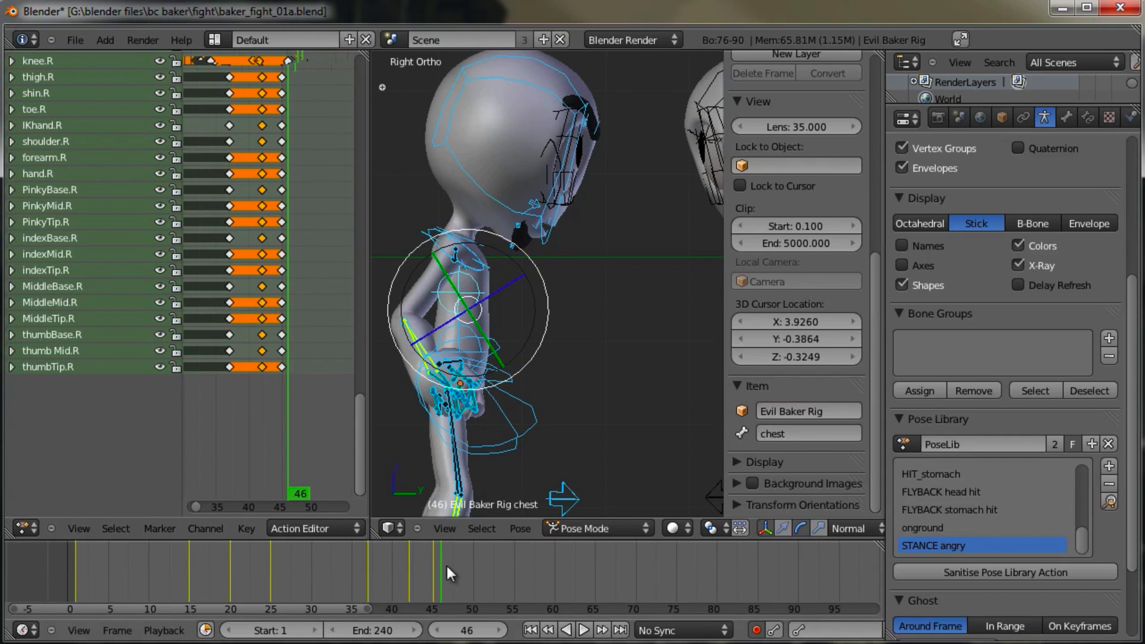
{"action": "middle_click_drag", "start_coordinate": [447, 568], "coordinate": [335, 575]}
{"action": "left_click_drag", "start_coordinate": [92, 560], "coordinate": [249, 574]}
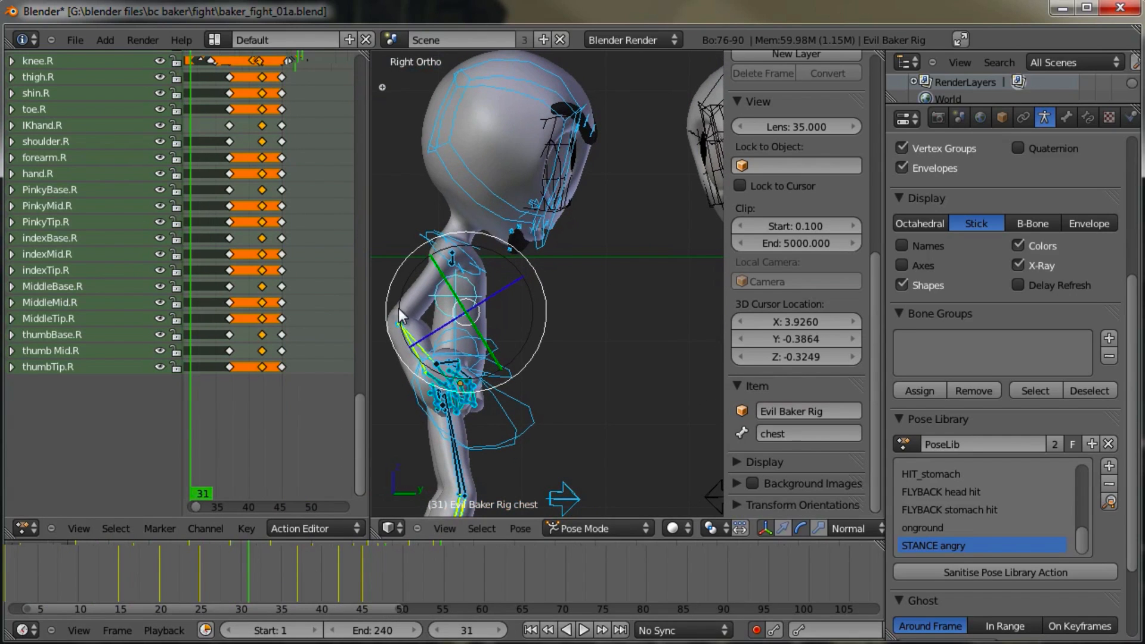
Step: Widen the 3D view, bring both characters into view, and go to frame 52
{"action": "left_click_drag", "start_coordinate": [370, 314], "coordinate": [309, 314]}
{"action": "middle_click_drag", "start_coordinate": [334, 310], "coordinate": [525, 364]}
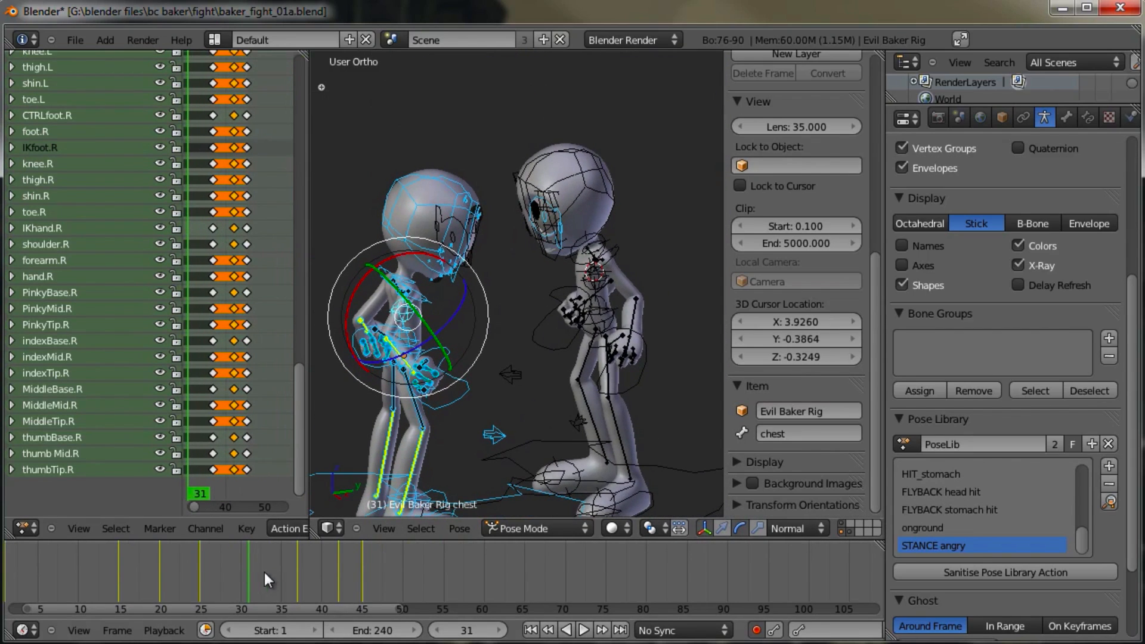
{"action": "left_click_drag", "start_coordinate": [264, 571], "coordinate": [420, 572]}
Step: Select the original Baker's rig, check its pose at the frame 55 keyframe, and go to frame 53
{"action": "right_click", "coordinate": [623, 392]}
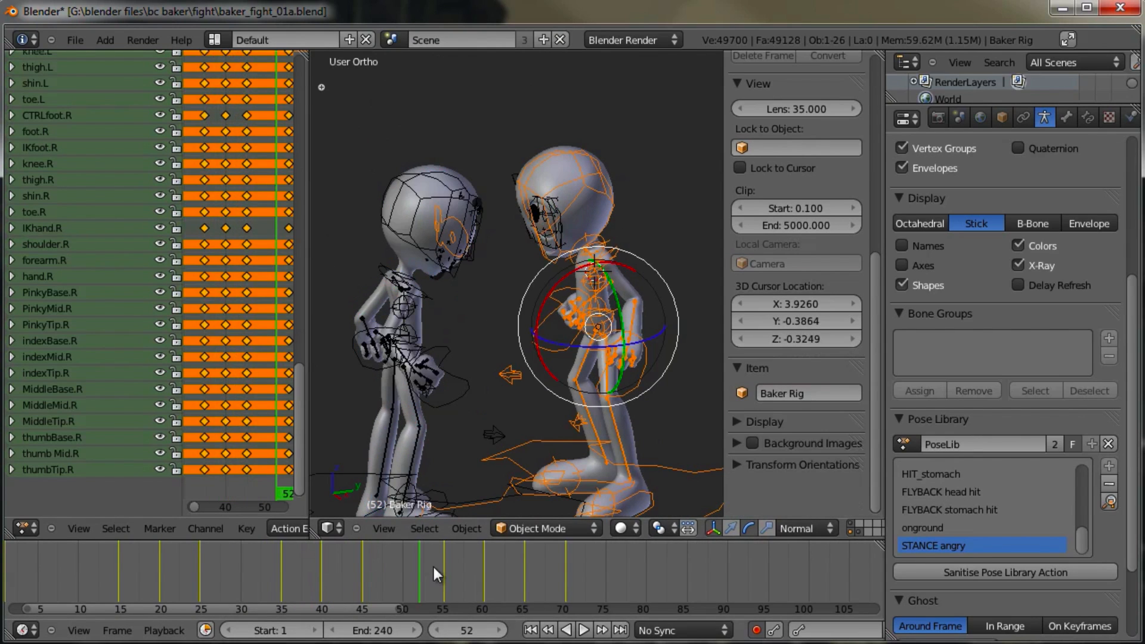
{"action": "middle_click_drag", "start_coordinate": [433, 568], "coordinate": [403, 563]}
{"action": "left_click_drag", "start_coordinate": [399, 571], "coordinate": [411, 572]}
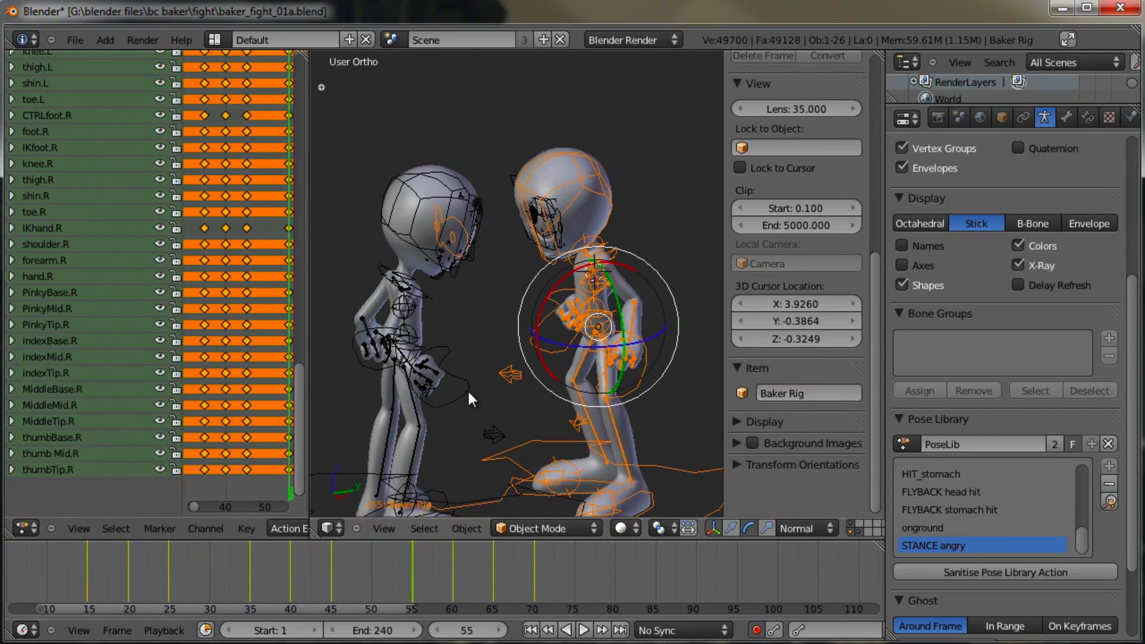
{"action": "right_click", "coordinate": [458, 403]}
{"action": "right_click", "coordinate": [561, 385]}
{"action": "left_click_drag", "start_coordinate": [421, 570], "coordinate": [395, 570]}
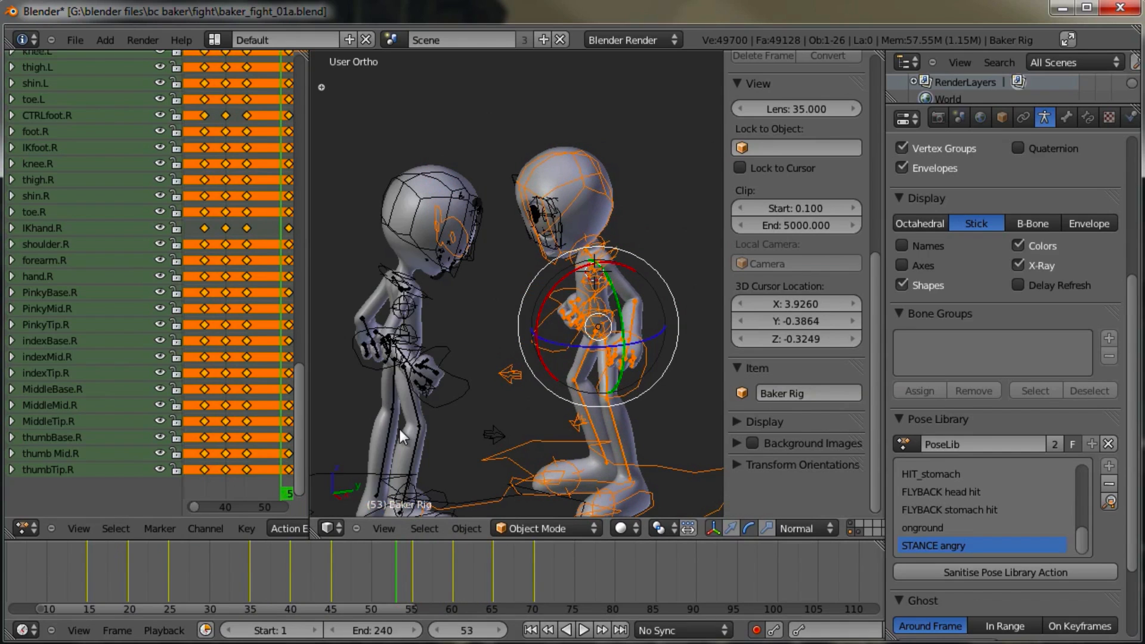
Step: Select all the evil Baker's bones and apply the STANCE angry library pose at frame 53
{"action": "right_click", "coordinate": [386, 370]}
{"action": "key", "text": "a"}
{"action": "key", "text": "a"}
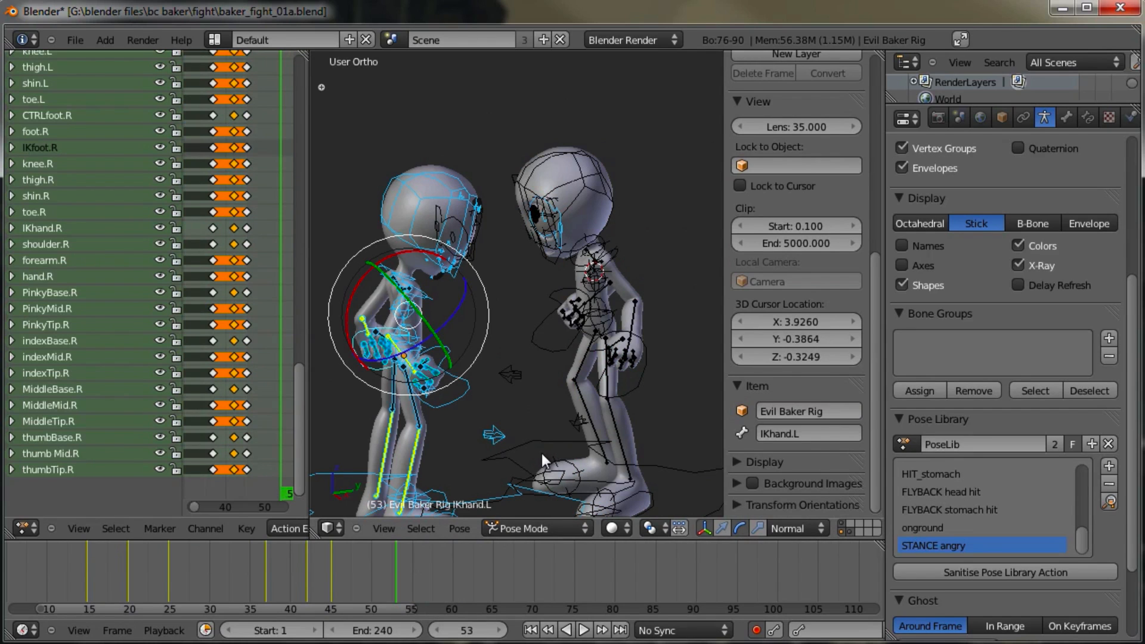
{"action": "left_click", "coordinate": [1109, 501]}
Step: In the right side view, move the evil Baker's hips_ctrl bone slightly back from the opponent
{"action": "right_click", "coordinate": [425, 341]}
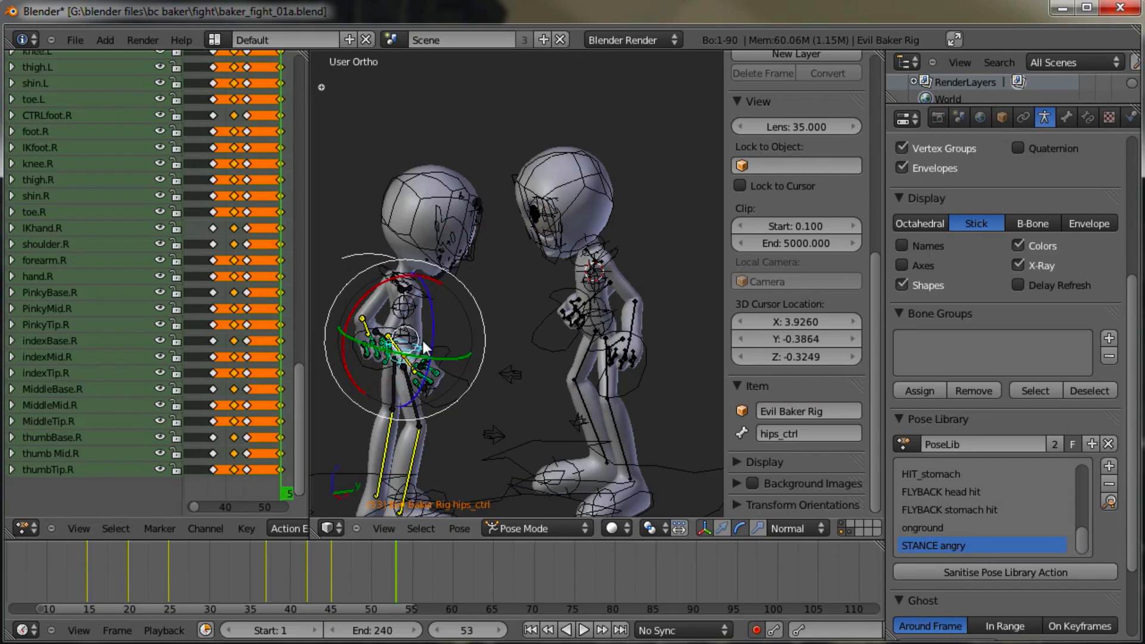
{"action": "key", "text": "KP_3"}
{"action": "scroll", "coordinate": [421, 339], "scroll_direction": "up", "scroll_amount": 2}
{"action": "middle_click_drag", "start_coordinate": [421, 338], "coordinate": [530, 330], "text": "shift"}
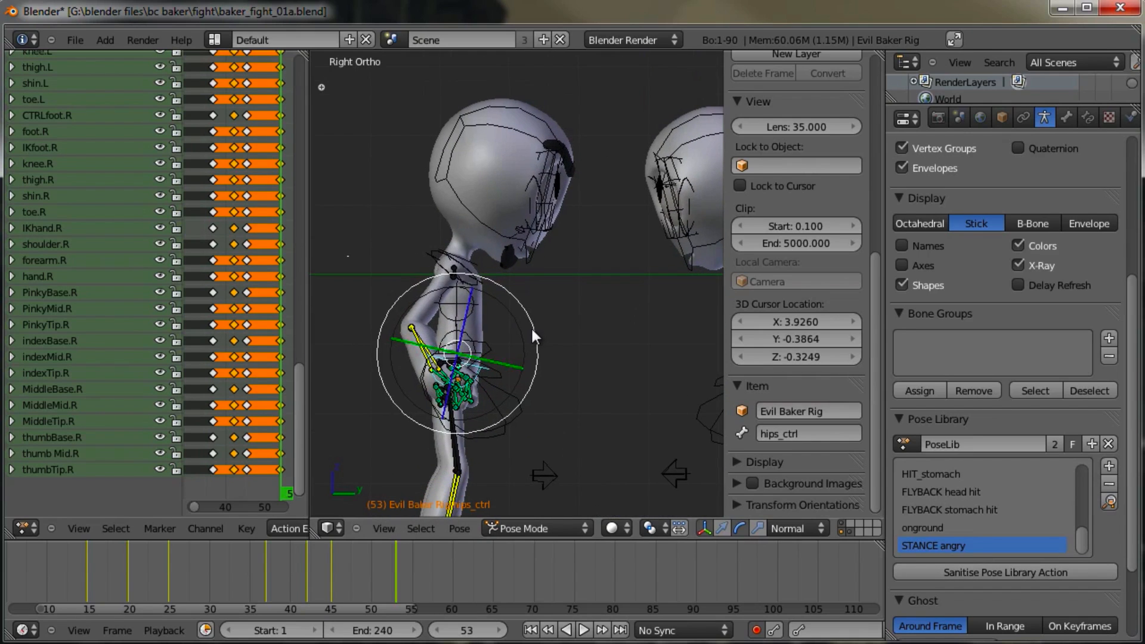
{"action": "key", "text": "g"}
{"action": "left_click", "coordinate": [515, 328]}
Step: Rotate the evil Baker's chest bone slightly at frame 53
{"action": "right_click", "coordinate": [451, 276]}
{"action": "right_click", "coordinate": [456, 303]}
{"action": "key", "text": "r"}
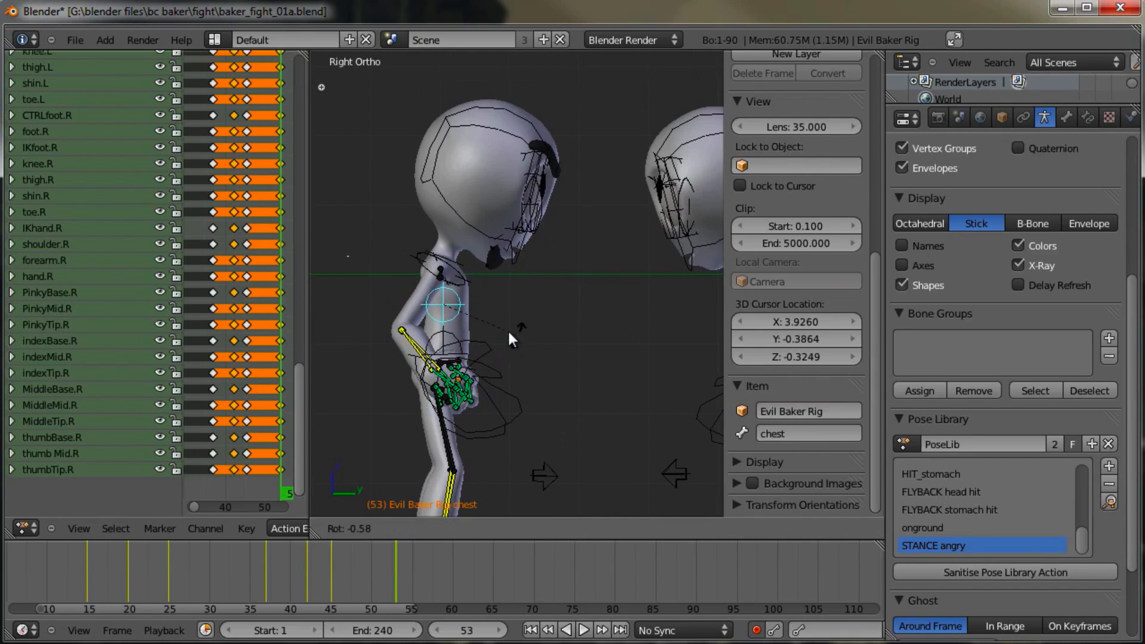
{"action": "key", "text": "r"}
{"action": "left_click", "coordinate": [488, 328]}
Step: Move the evil Baker's IKhand.R control backward behind the body and trackball-rotate the hand
{"action": "right_click", "coordinate": [499, 409]}
{"action": "key", "text": "g"}
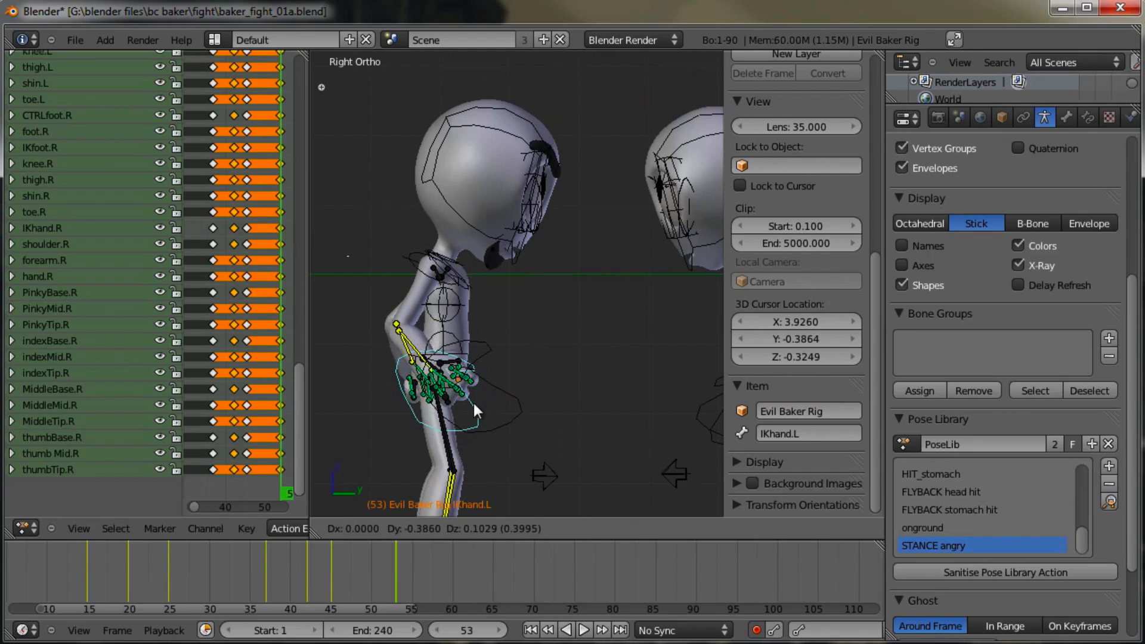
{"action": "right_click", "coordinate": [513, 414]}
{"action": "right_click", "coordinate": [513, 415]}
{"action": "key", "text": "g"}
{"action": "left_click", "coordinate": [462, 408]}
{"action": "key", "text": "r"}
{"action": "key", "text": "r"}
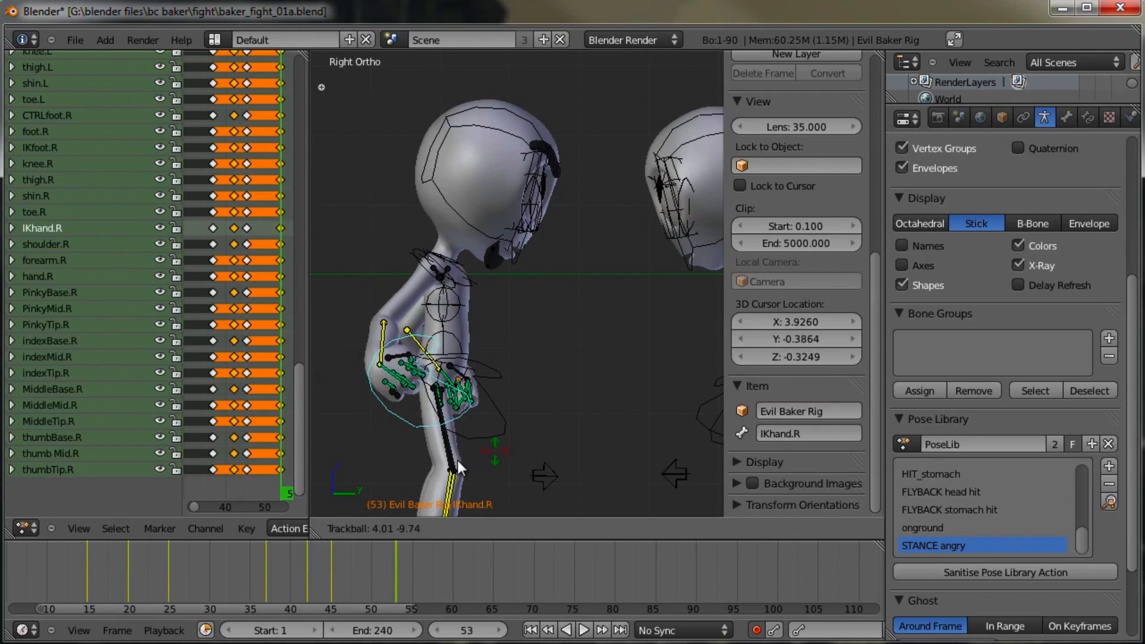
{"action": "left_click", "coordinate": [402, 484]}
Step: Trackball-rotate the evil Baker's head bone so the face tilts slightly upward
{"action": "right_click", "coordinate": [505, 246]}
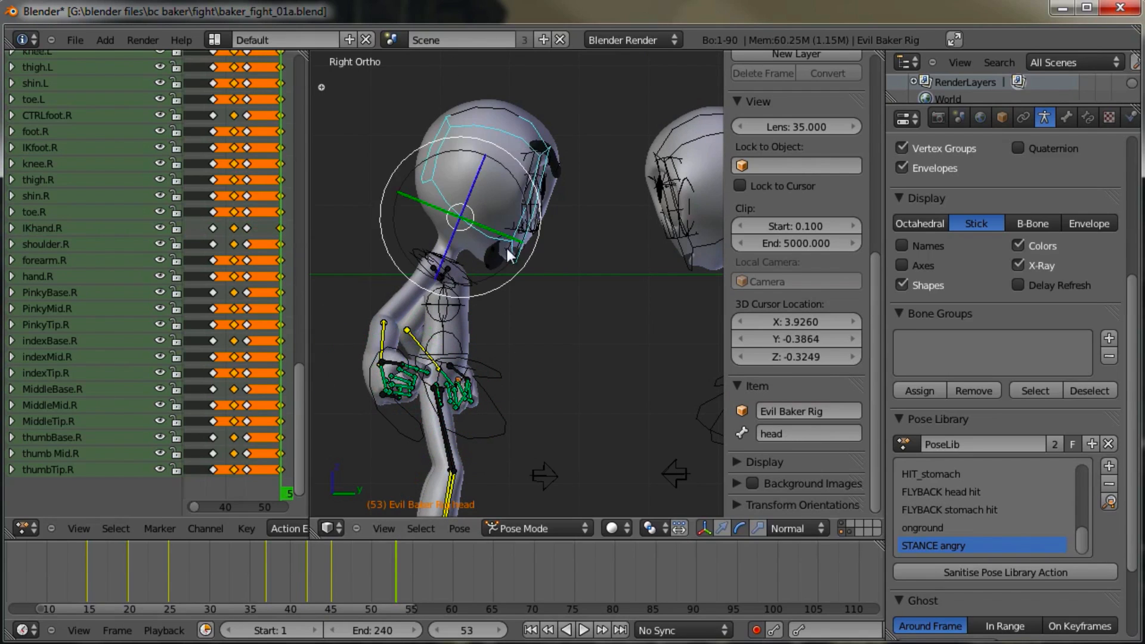
{"action": "key", "text": "r"}
{"action": "key", "text": "r"}
{"action": "left_click", "coordinate": [492, 248]}
Step: Rotate the evil Baker's chest and spine bones to lean the upper body slightly back
{"action": "right_click", "coordinate": [467, 326]}
{"action": "key", "text": "r"}
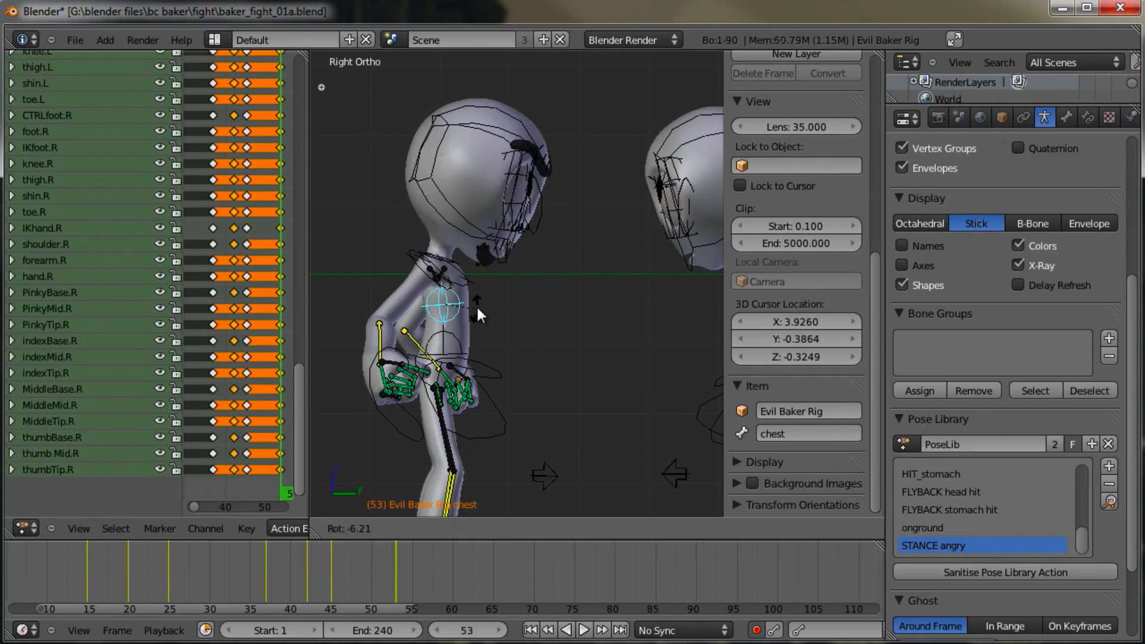
{"action": "left_click", "coordinate": [475, 306]}
{"action": "right_click", "coordinate": [463, 332]}
{"action": "key", "text": "r"}
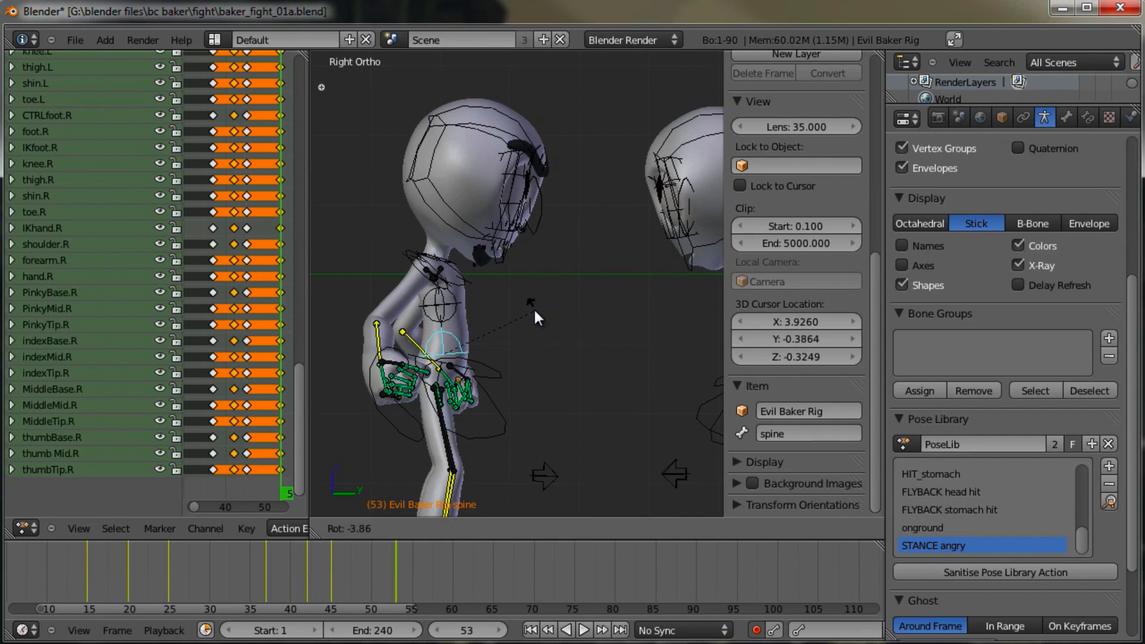
{"action": "left_click", "coordinate": [551, 297]}
Step: Leave Pose Mode, select the original Baker's rig to see its keyframes, and go to frame 58
{"action": "middle_click_drag", "start_coordinate": [551, 297], "coordinate": [538, 334]}
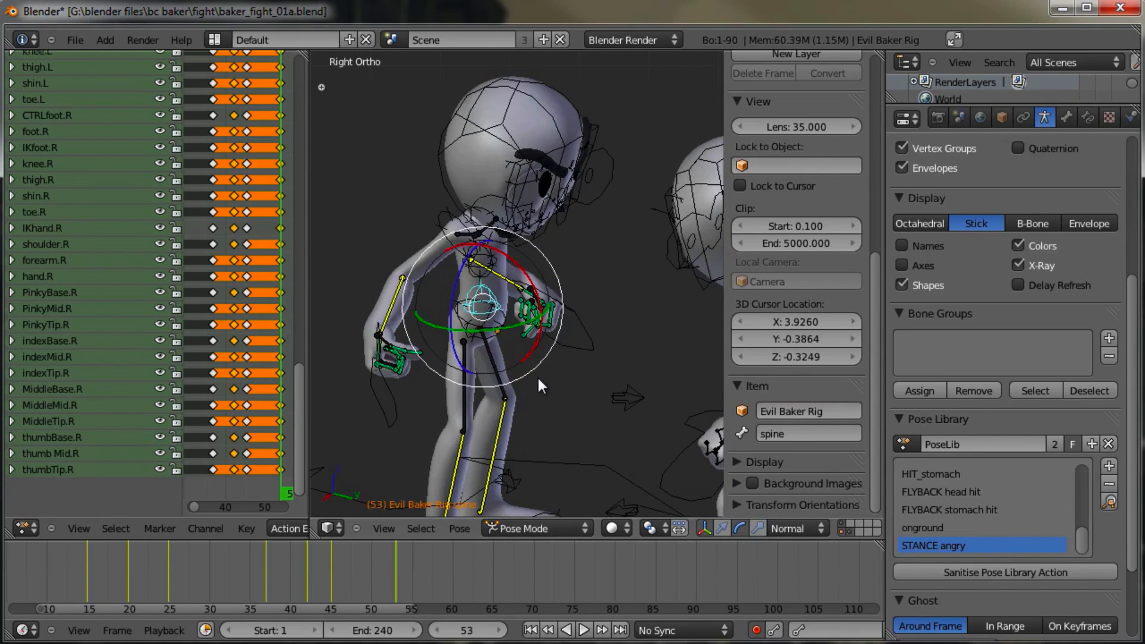
{"action": "scroll", "coordinate": [542, 285], "scroll_direction": "down", "scroll_amount": 2}
{"action": "middle_click_drag", "start_coordinate": [537, 376], "coordinate": [456, 373], "text": "shift"}
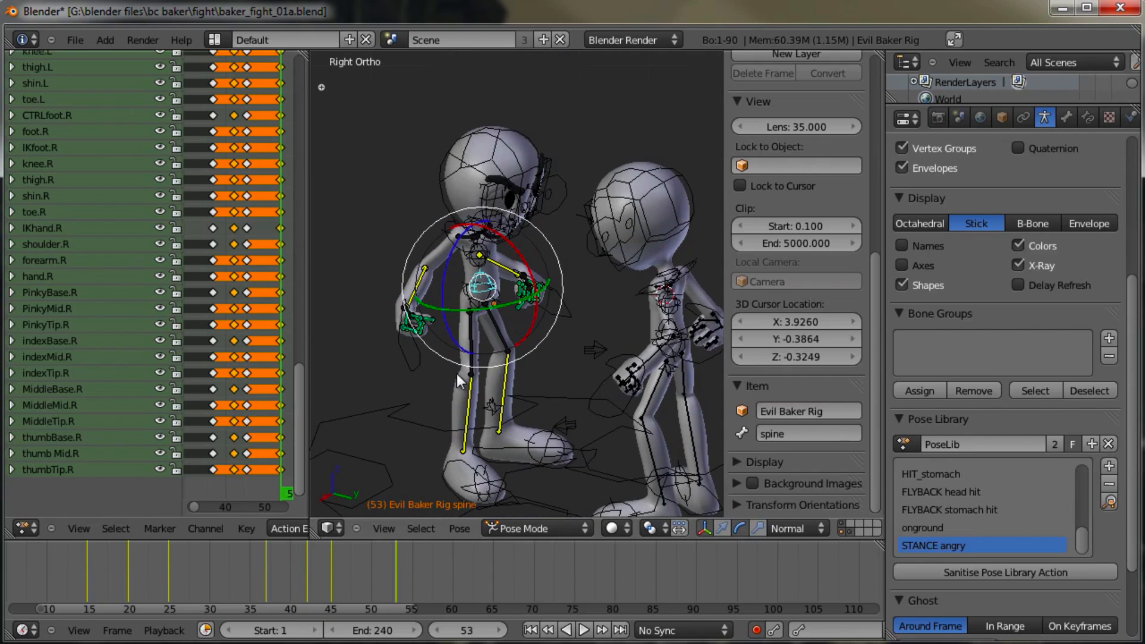
{"action": "right_click", "coordinate": [595, 253]}
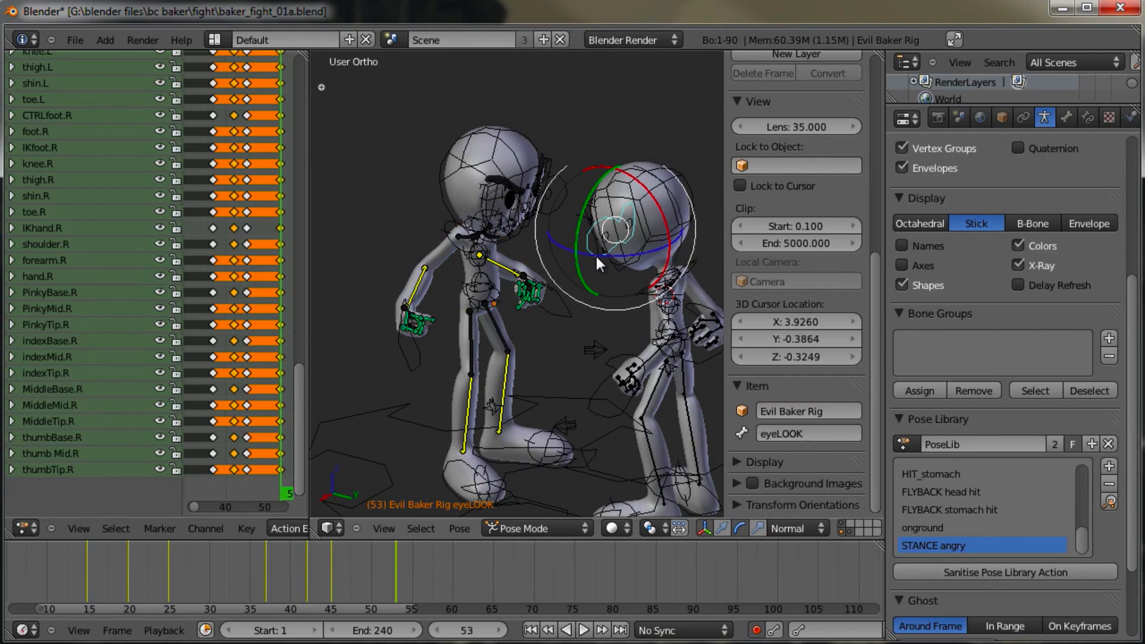
{"action": "key", "text": "ctrl+Tab"}
{"action": "right_click", "coordinate": [635, 263]}
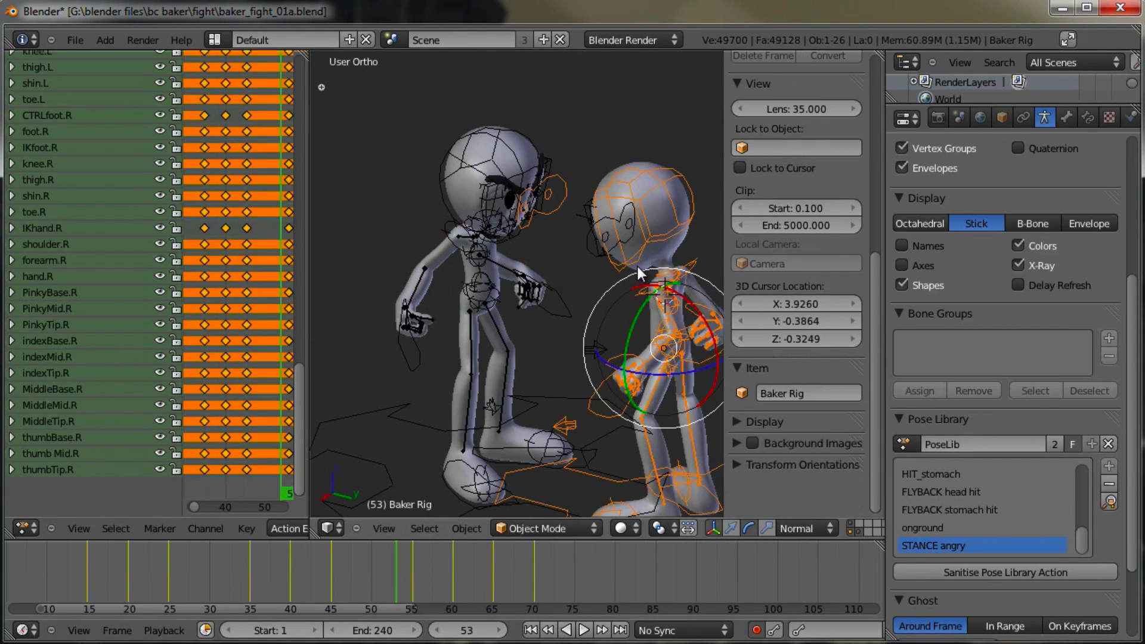
{"action": "middle_click_drag", "start_coordinate": [506, 420], "coordinate": [550, 425]}
{"action": "left_click_drag", "start_coordinate": [399, 574], "coordinate": [436, 570]}
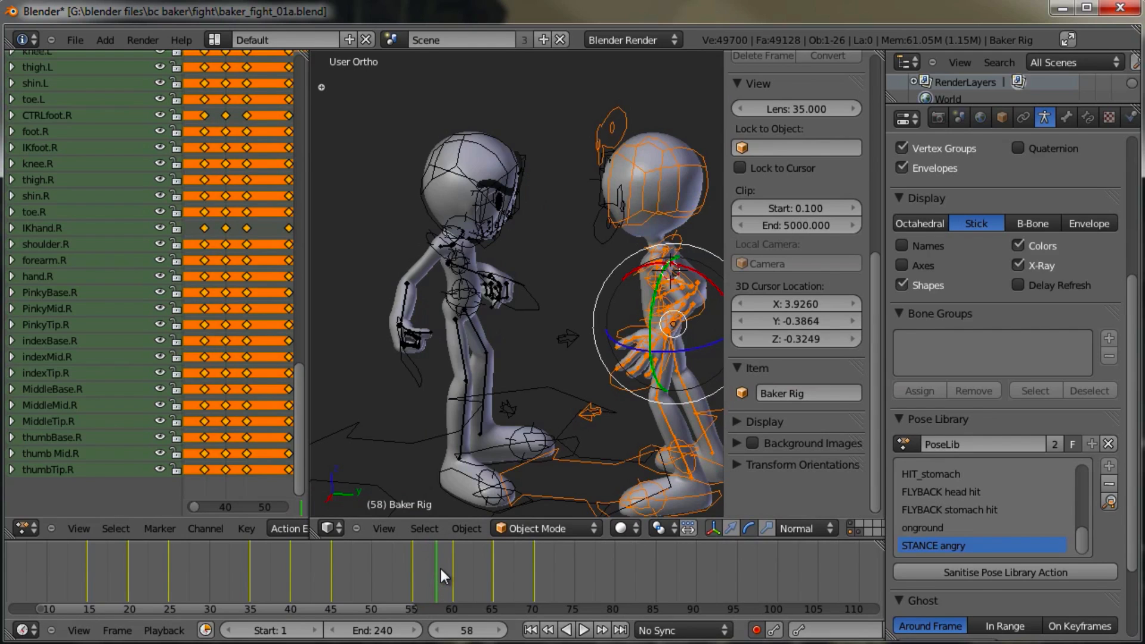
{"action": "left_click_drag", "start_coordinate": [441, 569], "coordinate": [440, 570]}
Step: Select all the evil Baker's bones and apply the OFF_punchstraight.R library pose at frame 58
{"action": "key", "text": "KP_3"}
{"action": "right_click", "coordinate": [471, 359]}
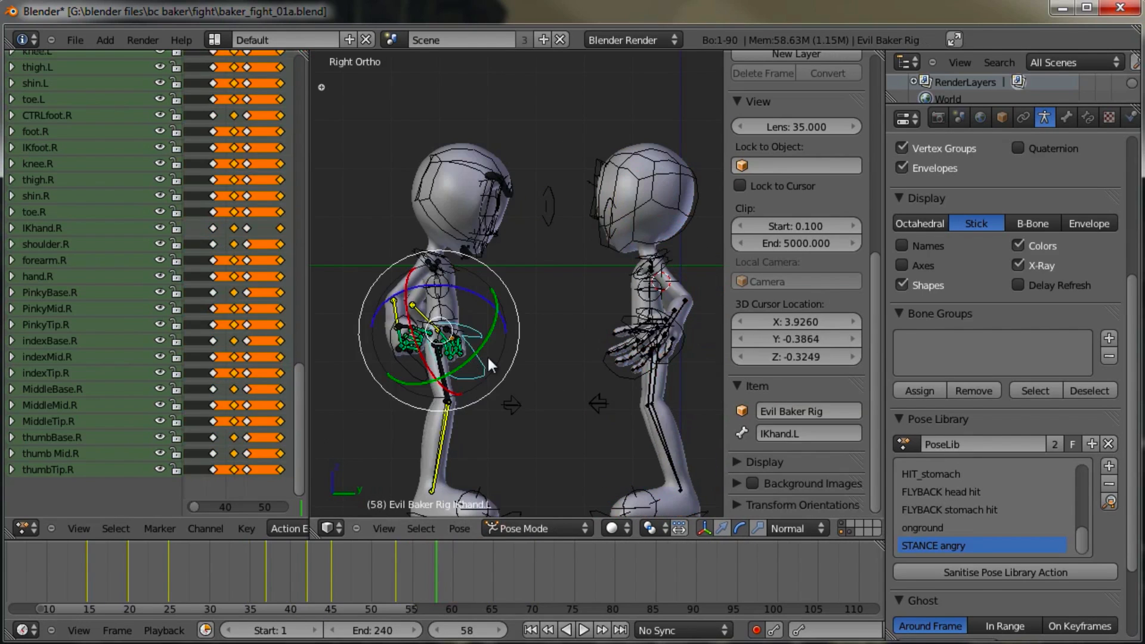
{"action": "key", "text": "a"}
{"action": "key", "text": "a"}
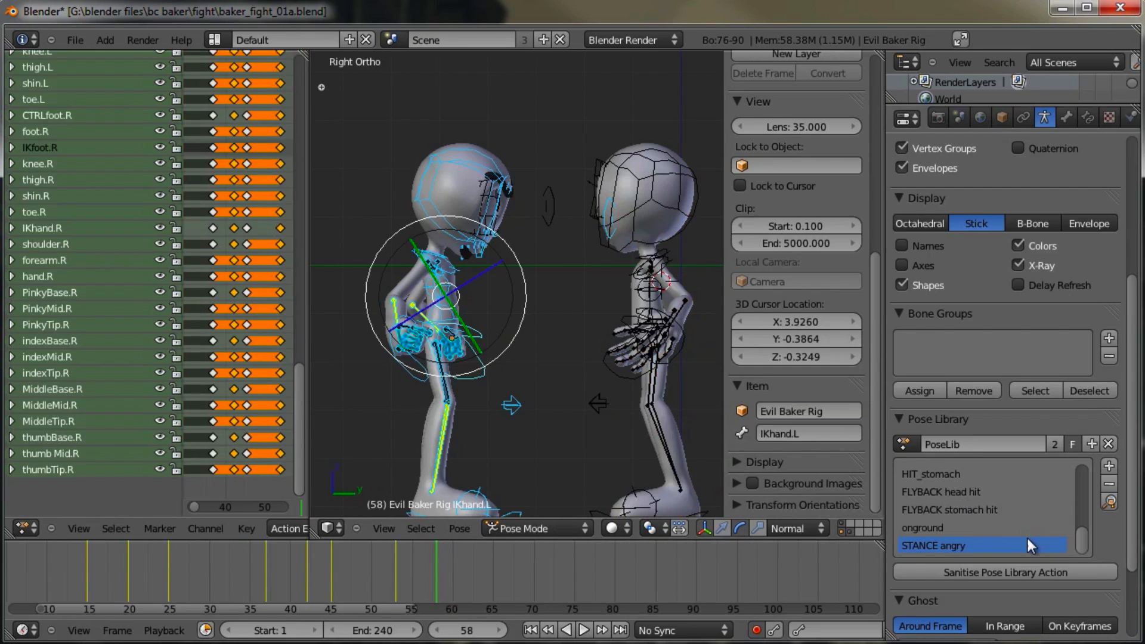
{"action": "left_click_drag", "start_coordinate": [1082, 539], "coordinate": [1100, 456]}
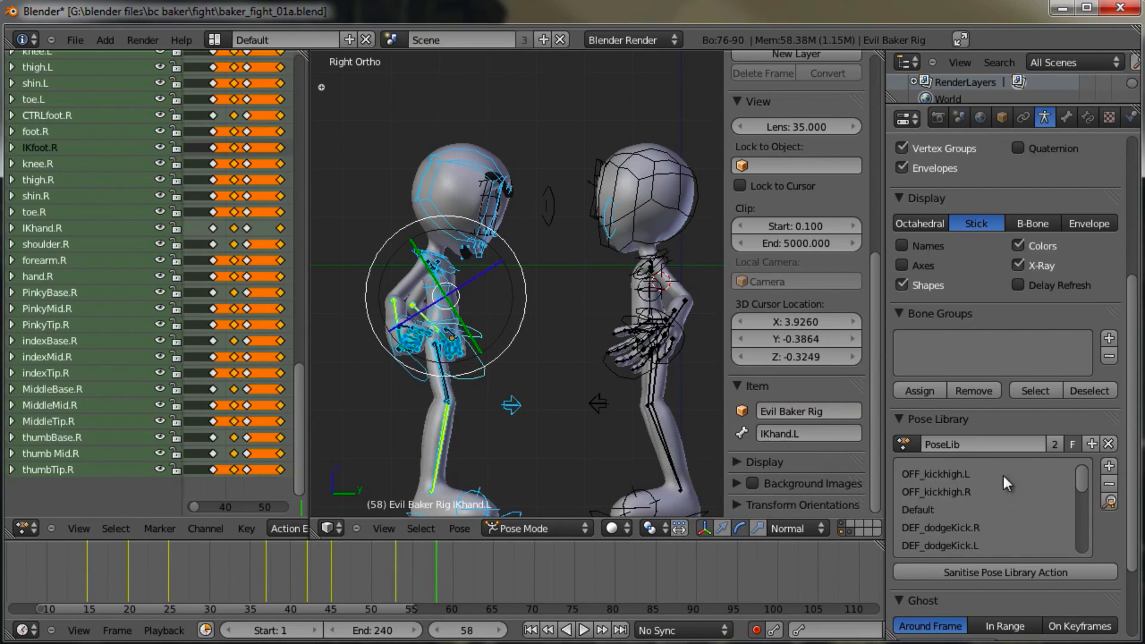
{"action": "scroll", "coordinate": [1003, 474], "scroll_direction": "down", "scroll_amount": 2}
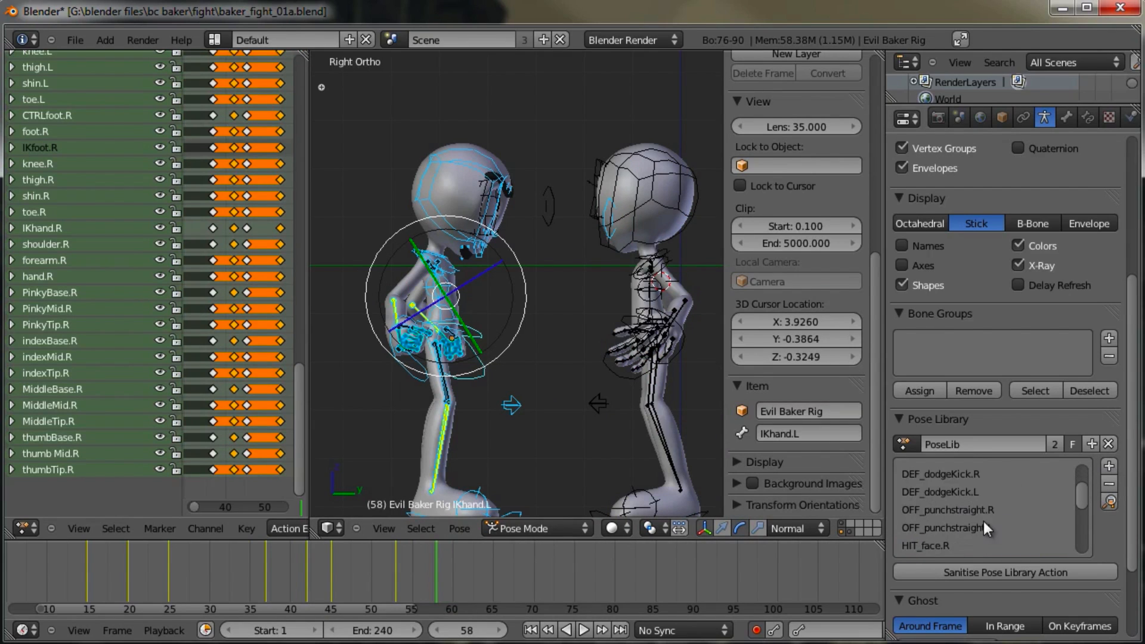
{"action": "left_click", "coordinate": [1108, 501]}
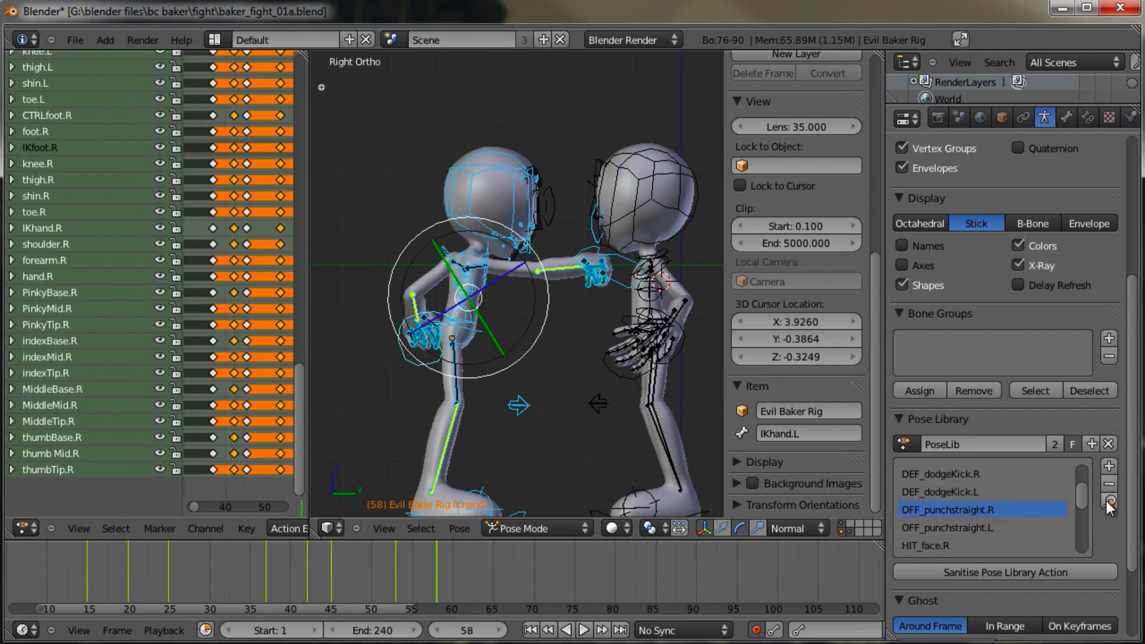
{"action": "middle_click_drag", "start_coordinate": [553, 317], "coordinate": [528, 285]}
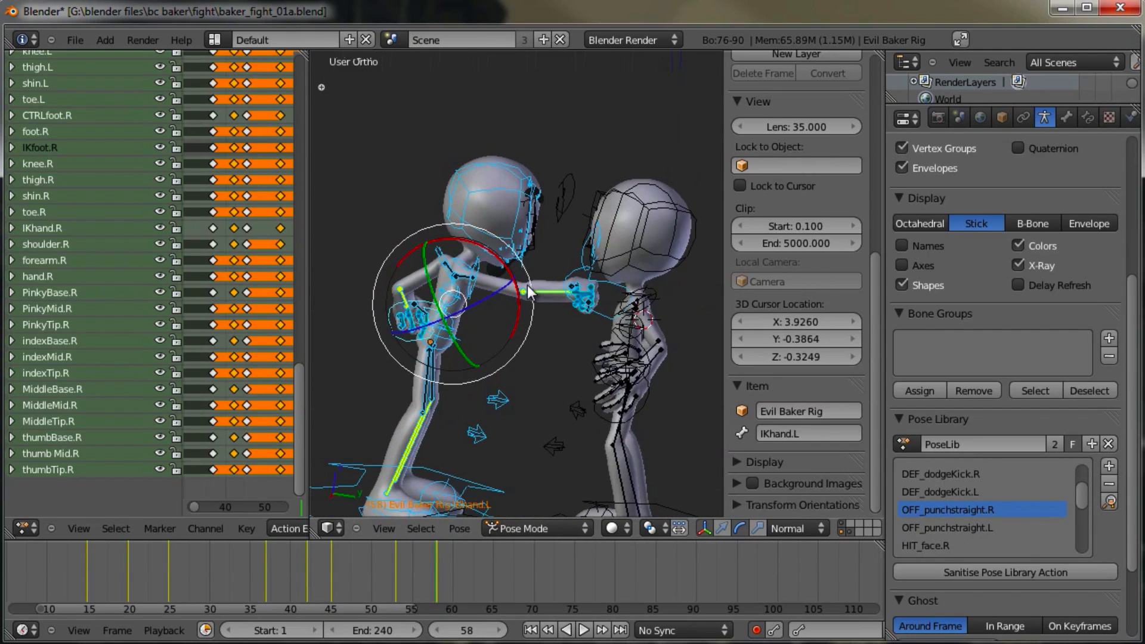
Step: Move the evil Baker's hips_ctrl bone toward the original Baker at frame 58, working in the right side view
{"action": "key", "text": "KP_3"}
{"action": "middle_click_drag", "start_coordinate": [531, 336], "coordinate": [514, 310], "text": "shift"}
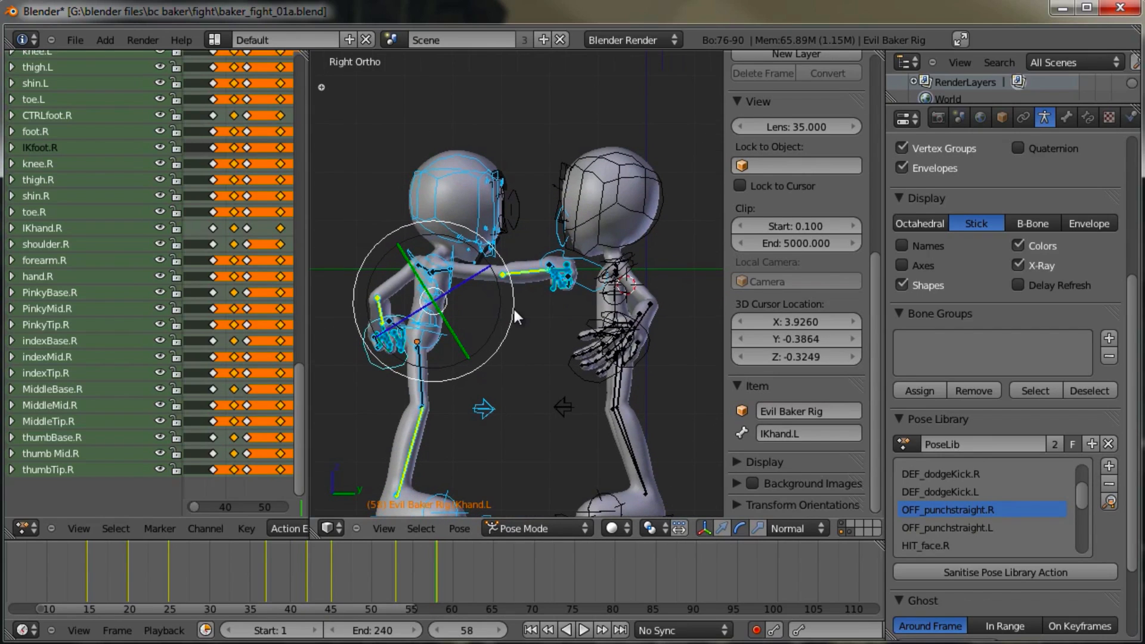
{"action": "right_click", "coordinate": [435, 342]}
{"action": "key", "text": "g"}
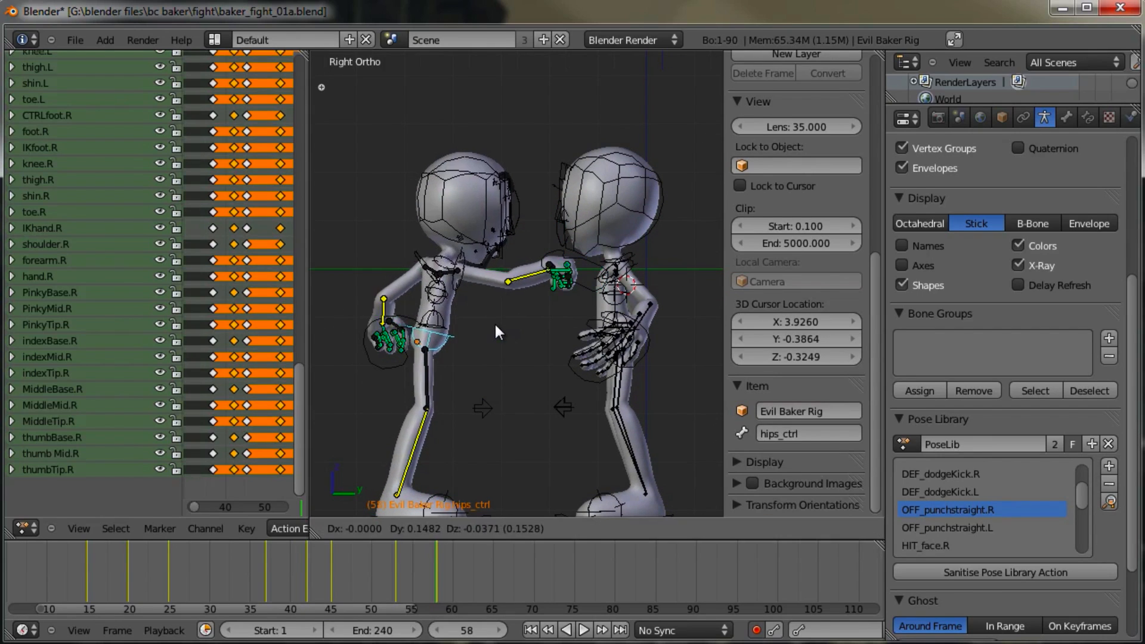
{"action": "left_click", "coordinate": [497, 323]}
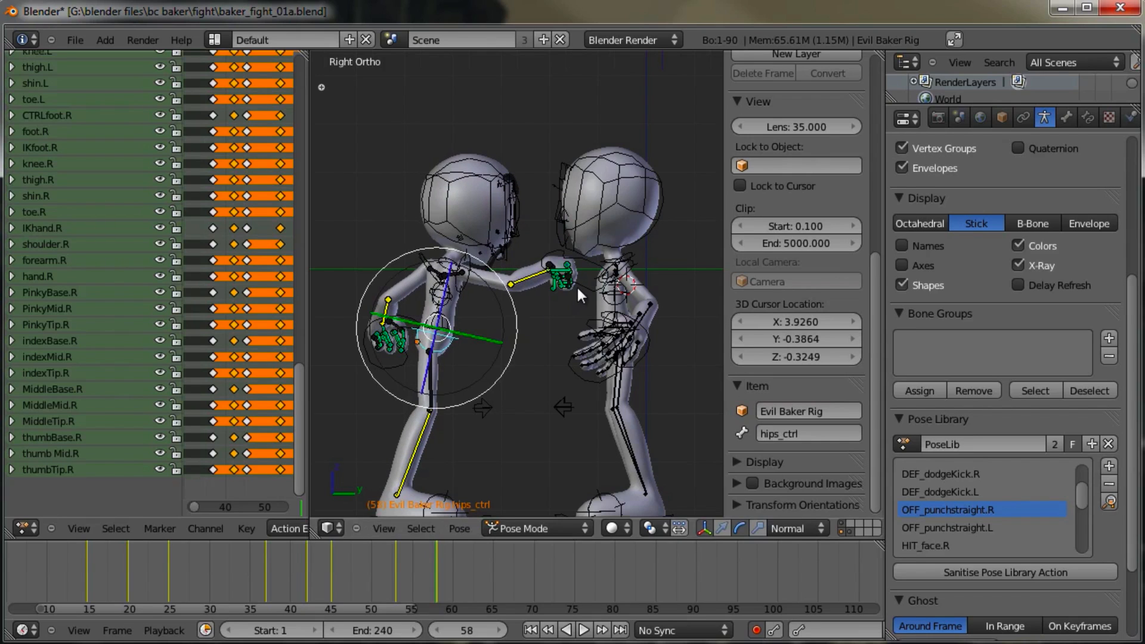
Step: Rotate and move the evil Baker's IKhand.R bone so the punching fist meets the original Baker's face
{"action": "right_click", "coordinate": [578, 285]}
{"action": "key", "text": "r"}
{"action": "key", "text": "r"}
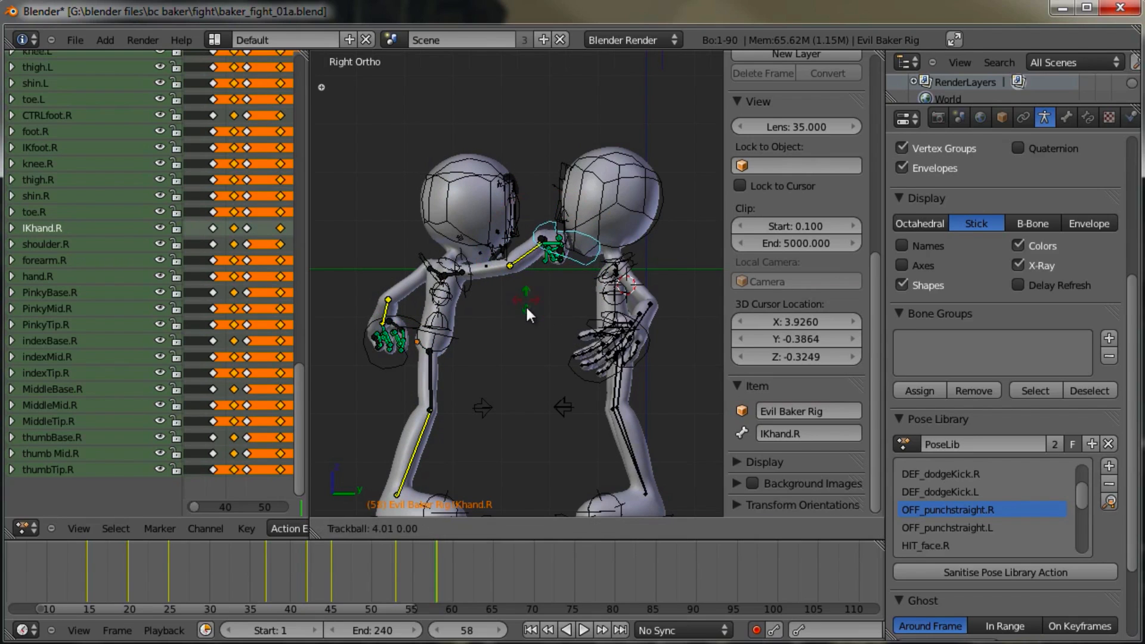
{"action": "left_click", "coordinate": [524, 324]}
{"action": "key", "text": "r"}
{"action": "left_click", "coordinate": [652, 215]}
{"action": "key", "text": "g"}
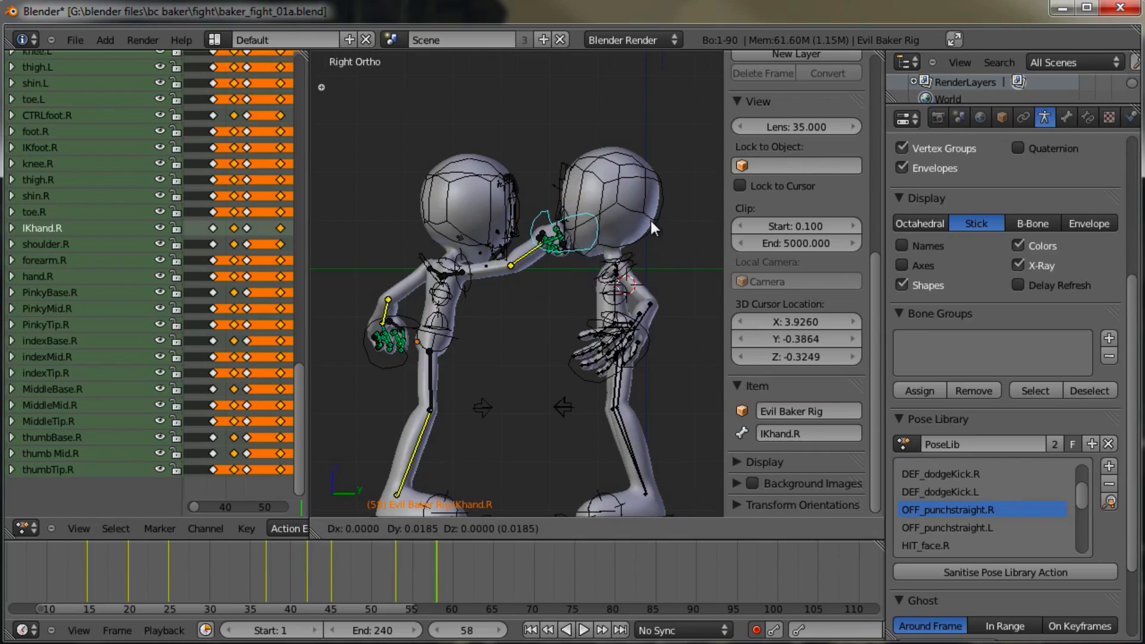
{"action": "left_click", "coordinate": [652, 223]}
{"action": "middle_click_drag", "start_coordinate": [653, 223], "coordinate": [537, 381]}
{"action": "scroll", "coordinate": [495, 342], "scroll_direction": "up", "scroll_amount": 5}
Step: Go to frame 63 and apply the STANCE angry library pose to all of the evil Baker's bones
{"action": "left_click", "coordinate": [444, 579]}
{"action": "mouse_move", "coordinate": [454, 577]}
{"action": "left_mouse_down"}
{"action": "mouse_move", "coordinate": [545, 570]}
{"action": "mouse_move", "coordinate": [475, 575]}
{"action": "left_mouse_up"}
{"action": "scroll", "coordinate": [563, 392], "scroll_direction": "down", "scroll_amount": 4}
{"action": "scroll", "coordinate": [511, 570], "scroll_direction": "down", "scroll_amount": 1}
{"action": "key", "text": "KP_3"}
{"action": "scroll", "coordinate": [530, 393], "scroll_direction": "up", "scroll_amount": 3}
{"action": "middle_click_drag", "start_coordinate": [531, 392], "coordinate": [531, 345], "text": "shift"}
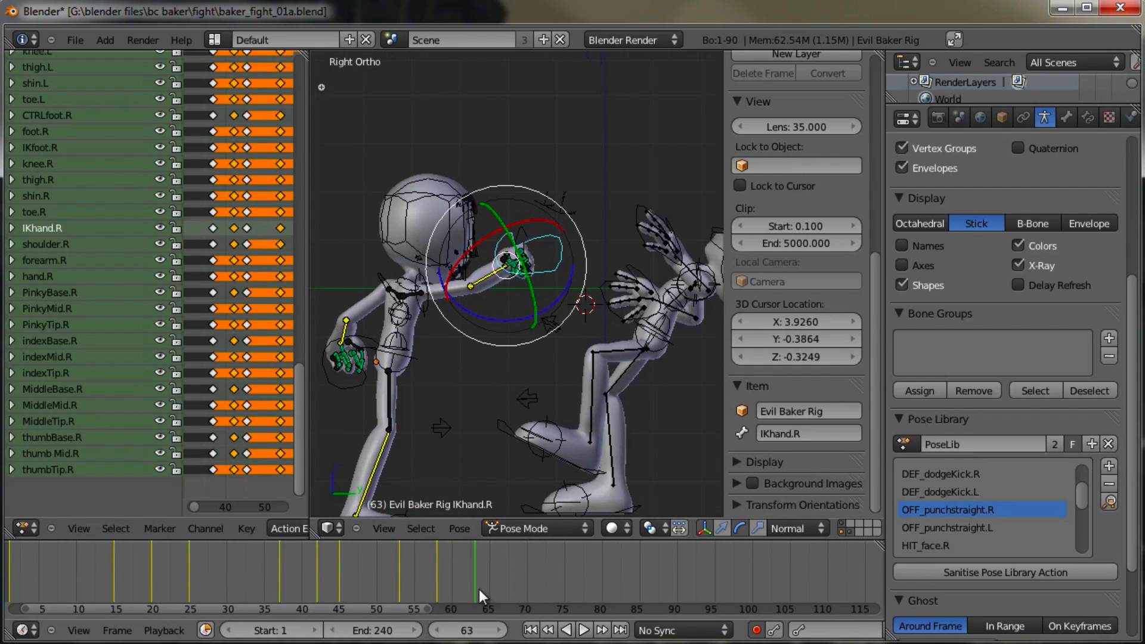
{"action": "mouse_move", "coordinate": [478, 575]}
{"action": "left_mouse_down"}
{"action": "mouse_move", "coordinate": [498, 574]}
{"action": "mouse_move", "coordinate": [436, 578]}
{"action": "mouse_move", "coordinate": [474, 571]}
{"action": "left_mouse_up"}
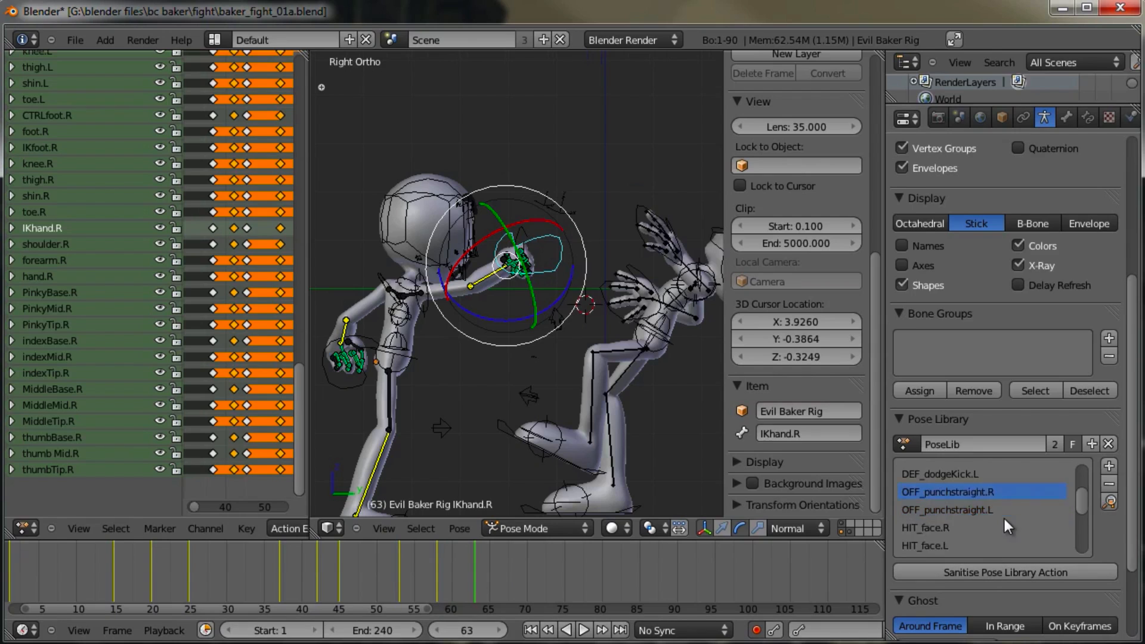
{"action": "scroll", "coordinate": [1003, 516], "scroll_direction": "down", "scroll_amount": 5}
{"action": "left_click", "coordinate": [958, 547]}
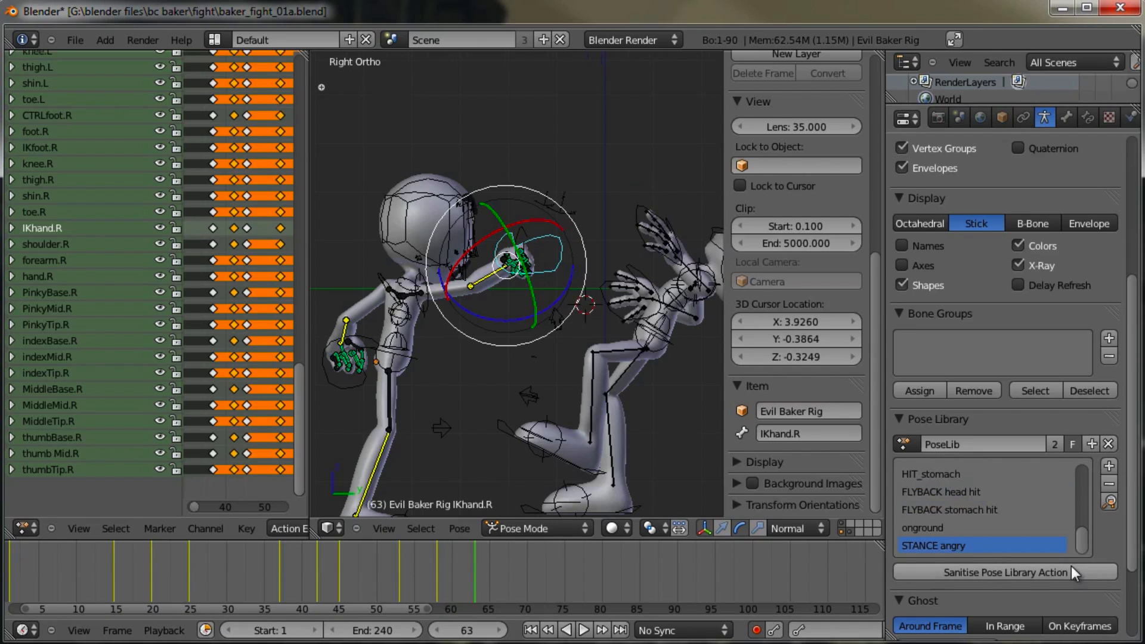
{"action": "left_click", "coordinate": [1110, 502]}
{"action": "key", "text": "a"}
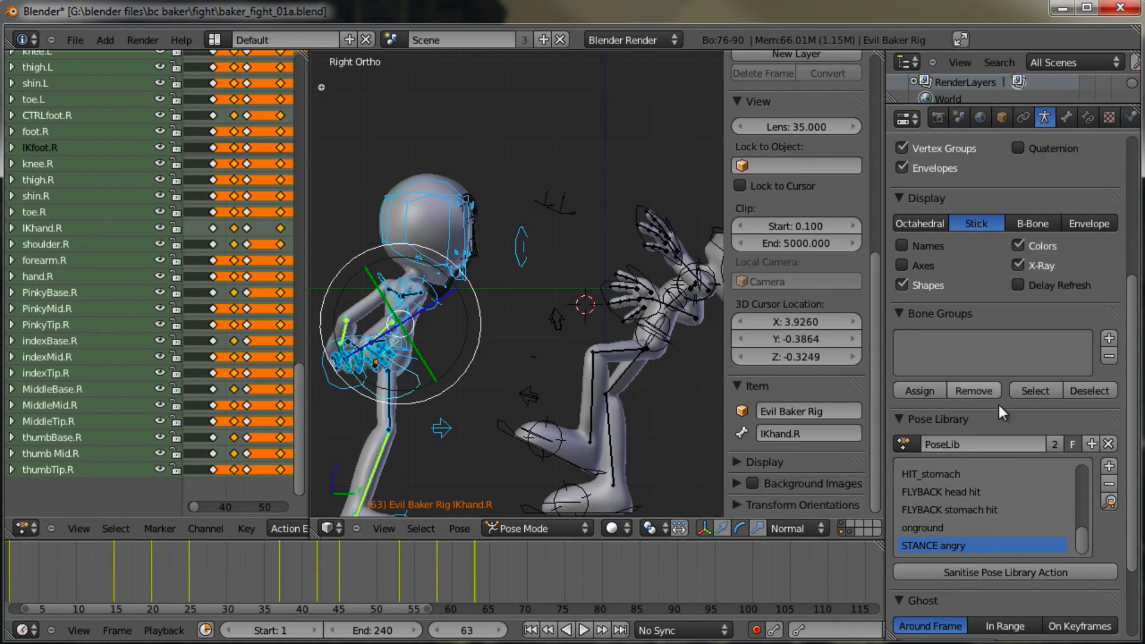
{"action": "left_click", "coordinate": [1112, 505]}
Step: Rotate the evil Baker's chest bone slightly at frame 63
{"action": "scroll", "coordinate": [495, 325], "scroll_direction": "down", "scroll_amount": 2}
{"action": "middle_click_drag", "start_coordinate": [481, 325], "coordinate": [521, 308], "text": "shift"}
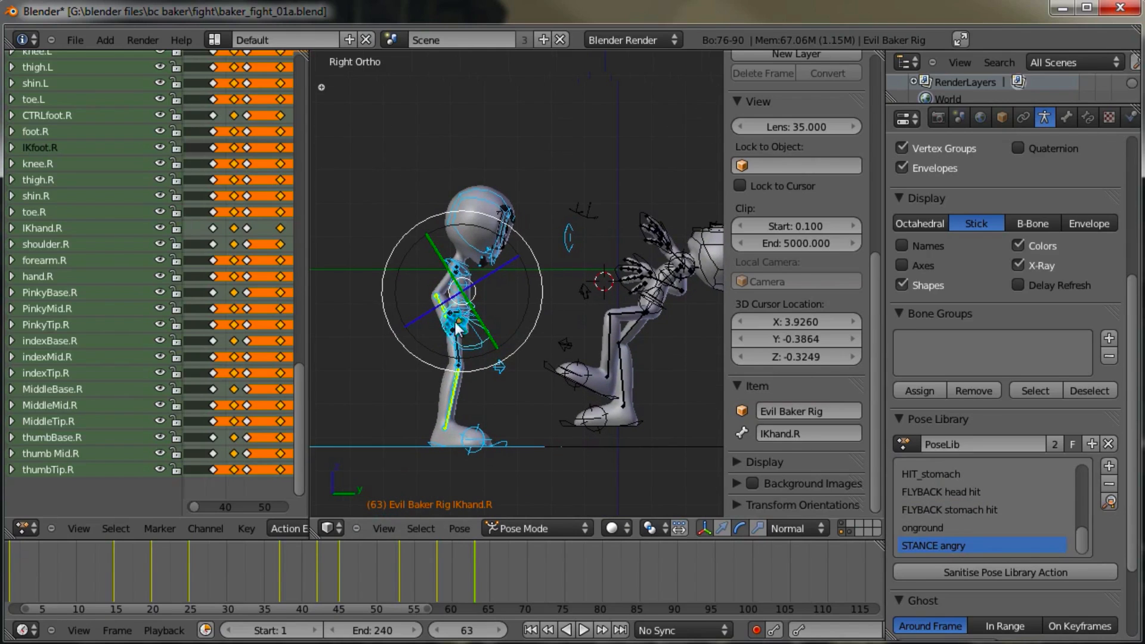
{"action": "right_click", "coordinate": [458, 318]}
{"action": "right_click", "coordinate": [457, 301]}
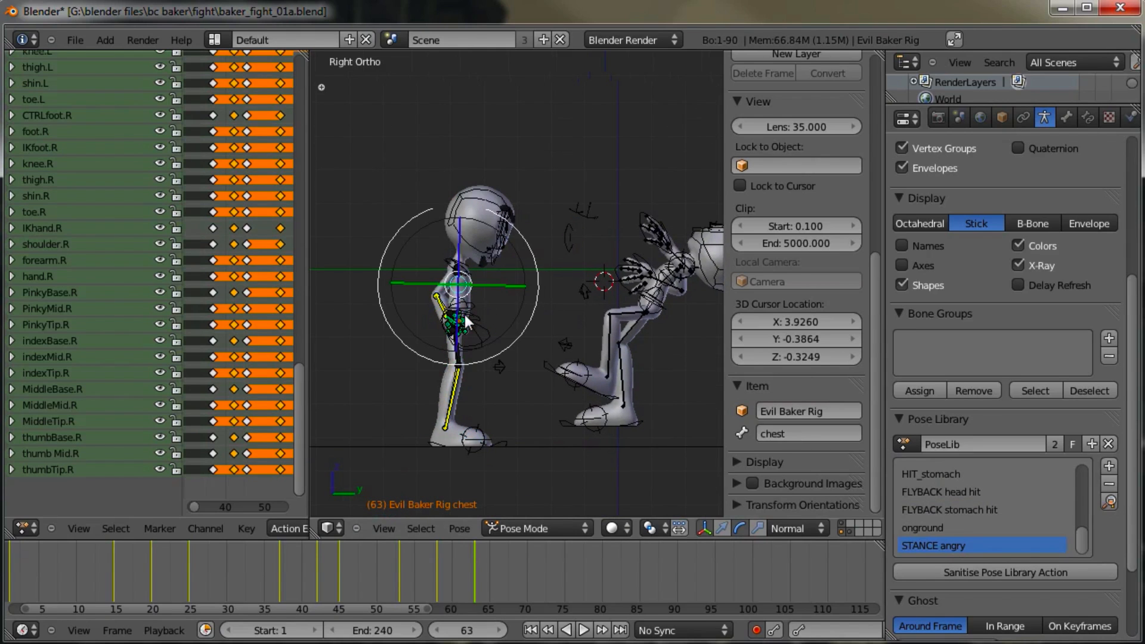
{"action": "right_click", "coordinate": [467, 322]}
{"action": "middle_click_drag", "start_coordinate": [475, 307], "coordinate": [528, 363]}
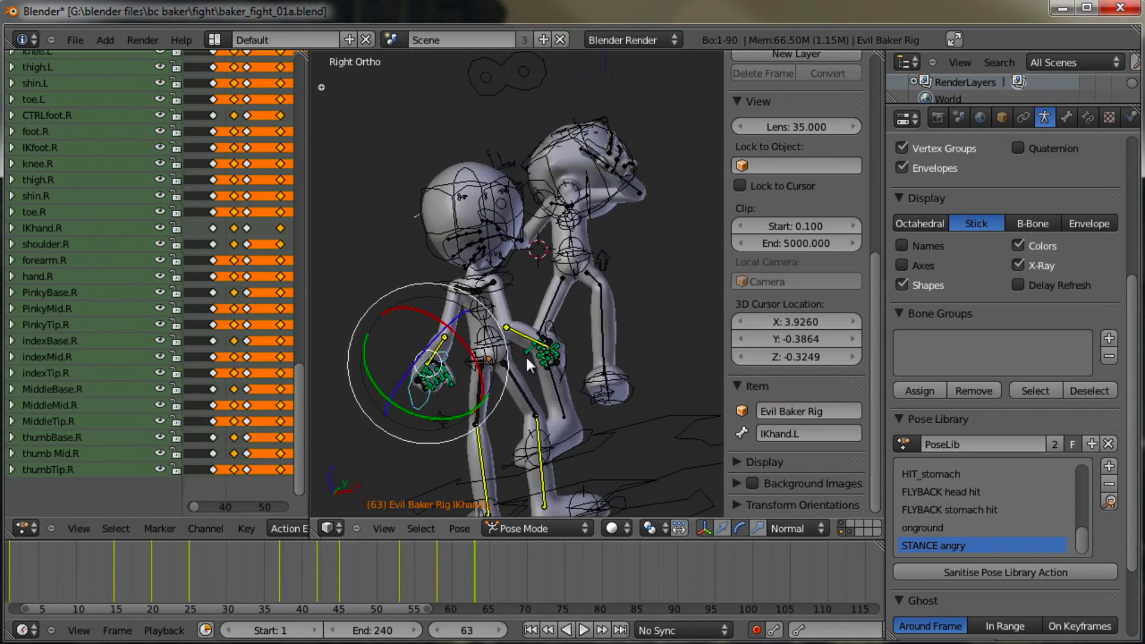
{"action": "right_click", "coordinate": [498, 298]}
{"action": "key", "text": "r"}
{"action": "right_click", "coordinate": [483, 316]}
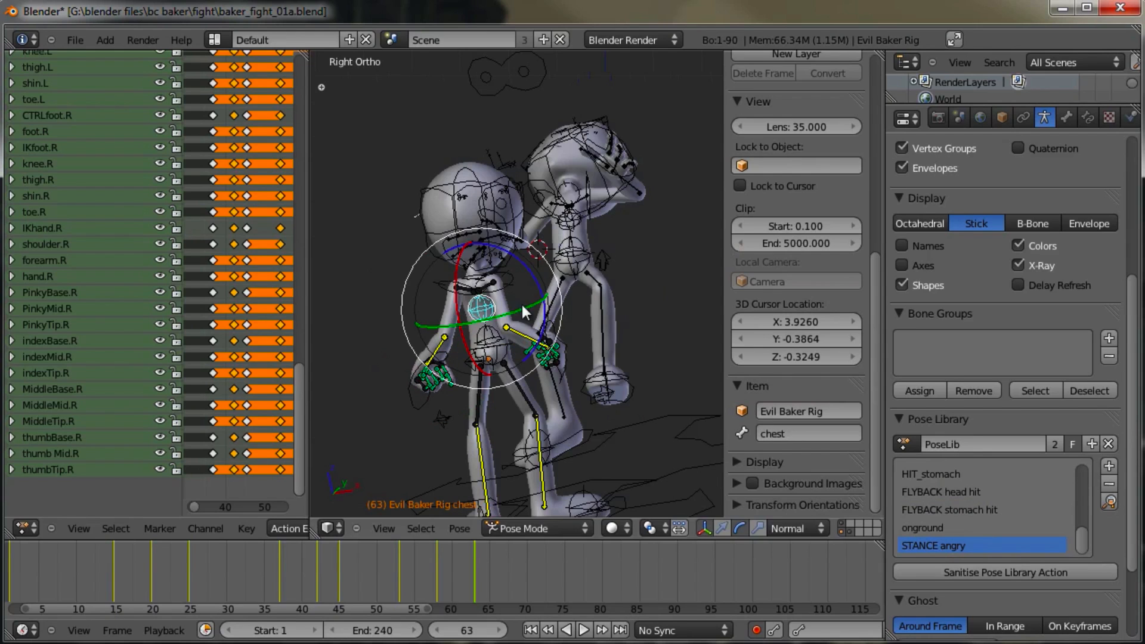
{"action": "key", "text": "r"}
Step: Shift the evil Baker's hips_ctrl bone slightly and lower the IKhand.R bone at frame 63
{"action": "right_click", "coordinate": [495, 334]}
{"action": "right_click", "coordinate": [487, 358]}
{"action": "key", "text": "g"}
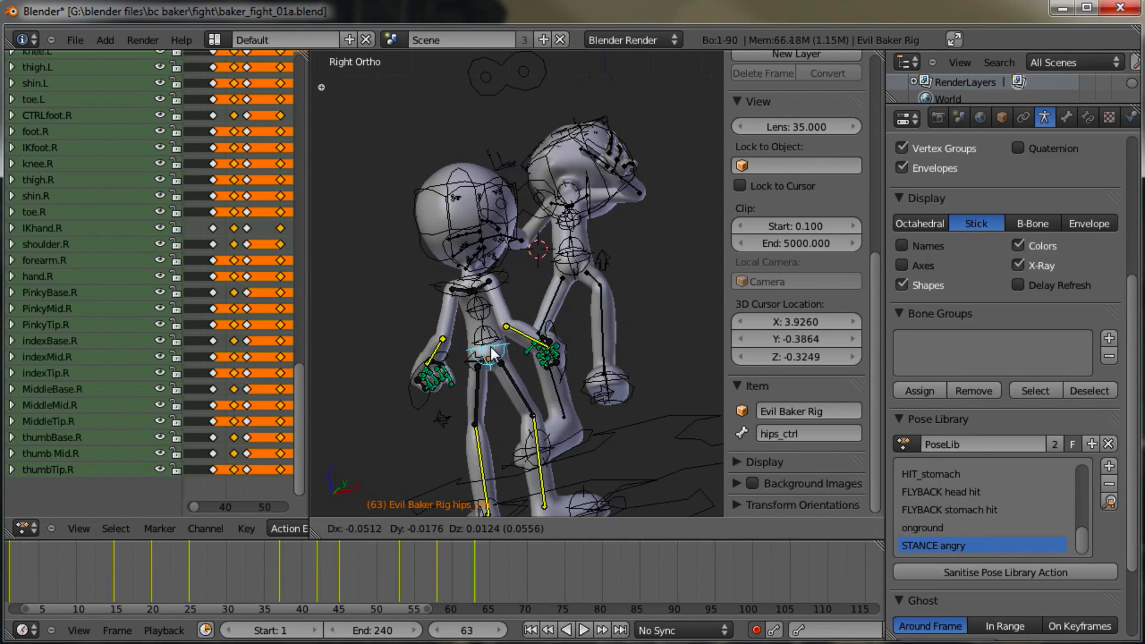
{"action": "left_click", "coordinate": [487, 358]}
{"action": "right_click", "coordinate": [556, 353]}
{"action": "key", "text": "g"}
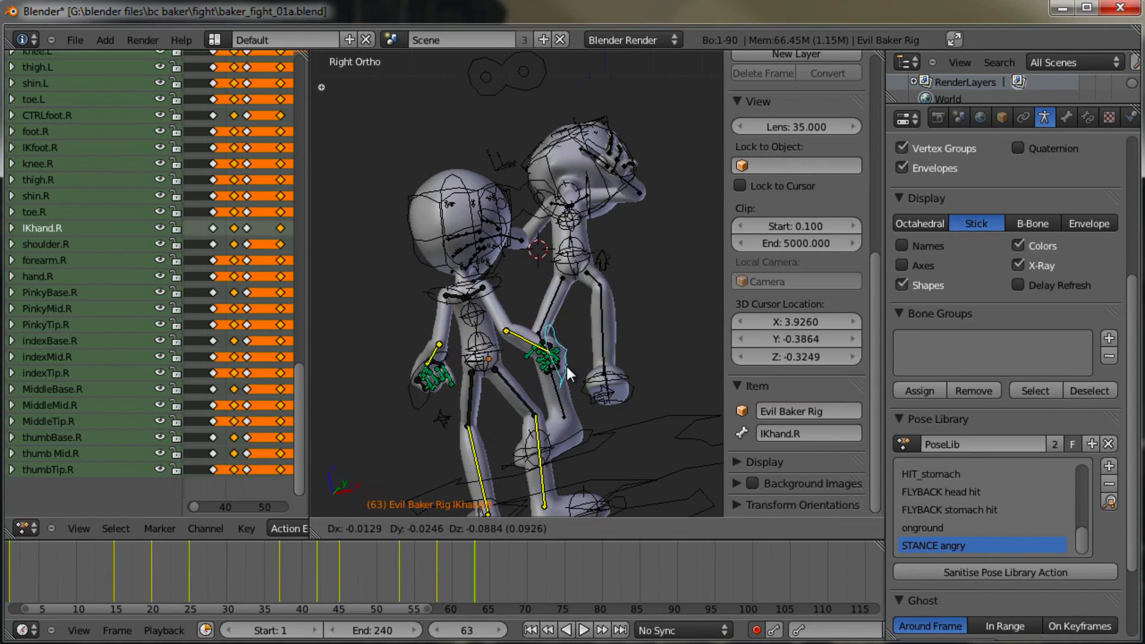
{"action": "left_click", "coordinate": [566, 366]}
Step: Go to frame 76 and lower the evil Baker's eyeLOOK control toward the fallen Baker
{"action": "key", "text": "KP_3"}
{"action": "middle_click_drag", "start_coordinate": [563, 345], "coordinate": [506, 325]}
{"action": "left_click_drag", "start_coordinate": [481, 562], "coordinate": [573, 570]}
{"action": "key", "text": "KP_3"}
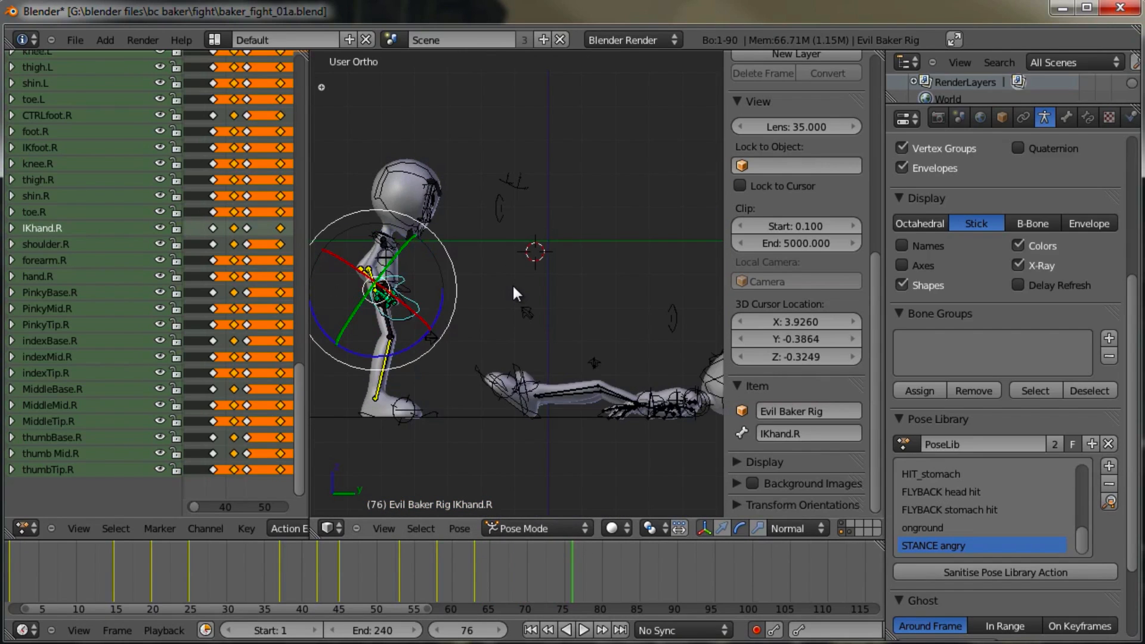
{"action": "right_click", "coordinate": [501, 219]}
{"action": "key", "text": "g"}
{"action": "left_click", "coordinate": [500, 290]}
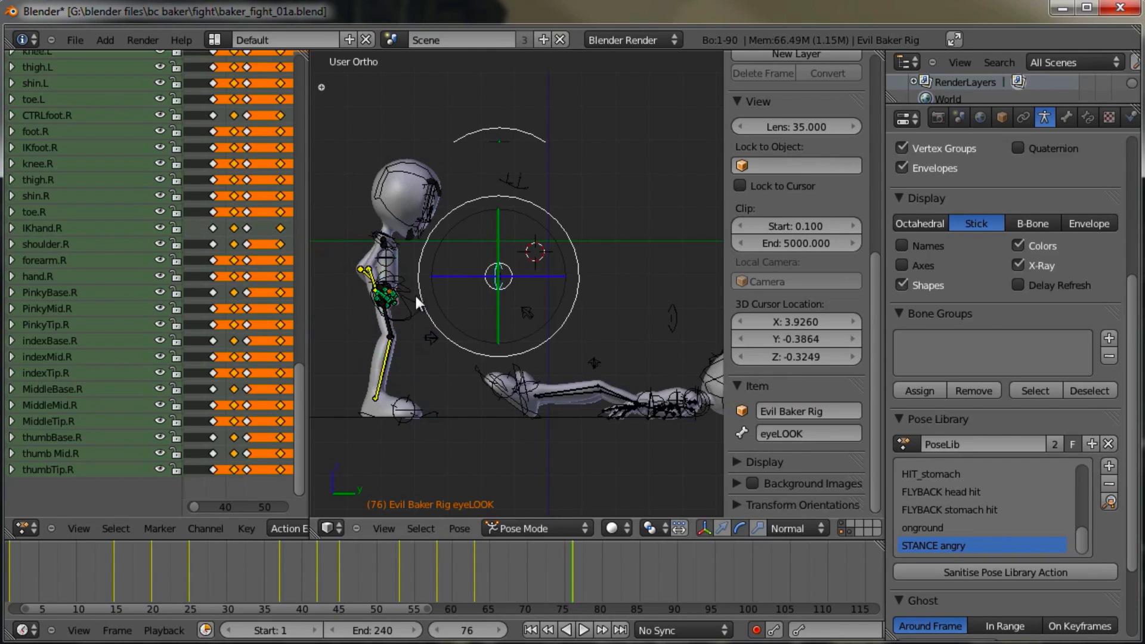
Step: Rotate the evil Baker's upper body and head bones slightly at frame 76
{"action": "right_click", "coordinate": [400, 278]}
{"action": "key", "text": "r"}
{"action": "left_click", "coordinate": [502, 233]}
{"action": "right_click", "coordinate": [401, 213]}
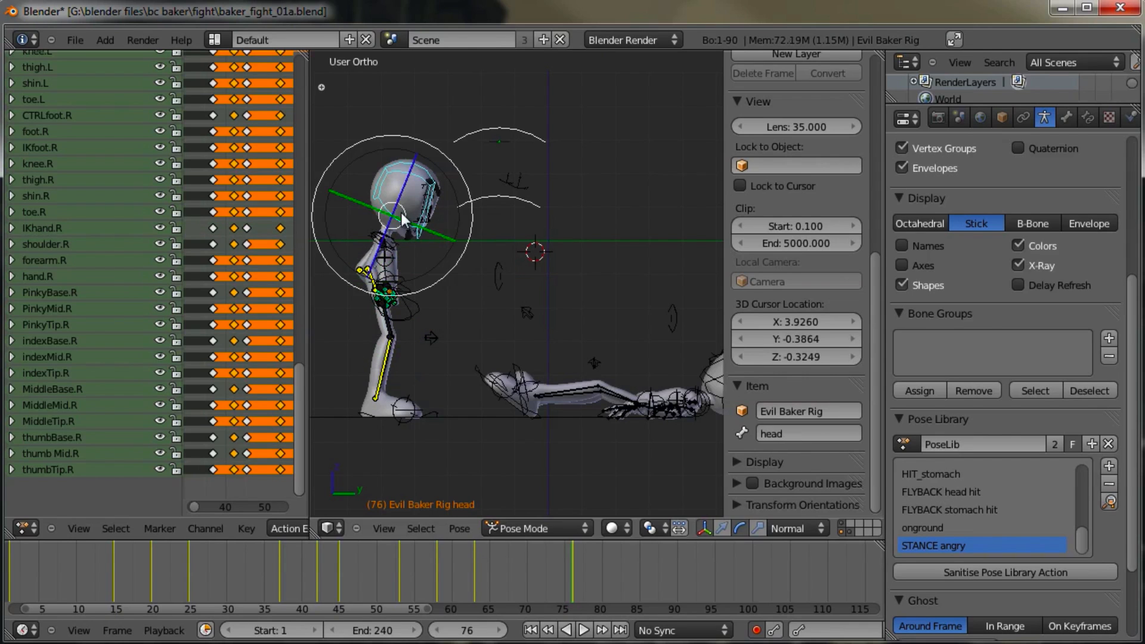
{"action": "key", "text": "r"}
{"action": "left_click", "coordinate": [410, 217]}
Step: Move the evil Baker's IKhand.R and IKhand.L bones slightly inward at frame 76, working in the back view
{"action": "middle_click_drag", "start_coordinate": [428, 230], "coordinate": [524, 290]}
{"action": "key", "text": "KP_1"}
{"action": "scroll", "coordinate": [525, 292], "scroll_direction": "up", "scroll_amount": 3}
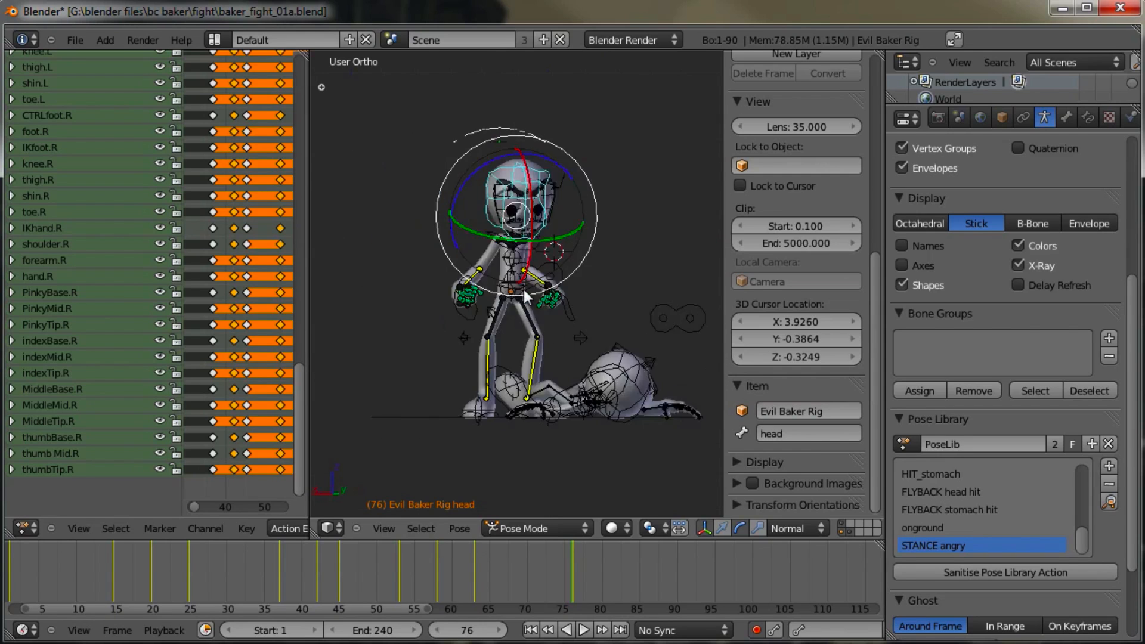
{"action": "key", "text": "ctrl+KP_1"}
{"action": "right_click", "coordinate": [449, 350]}
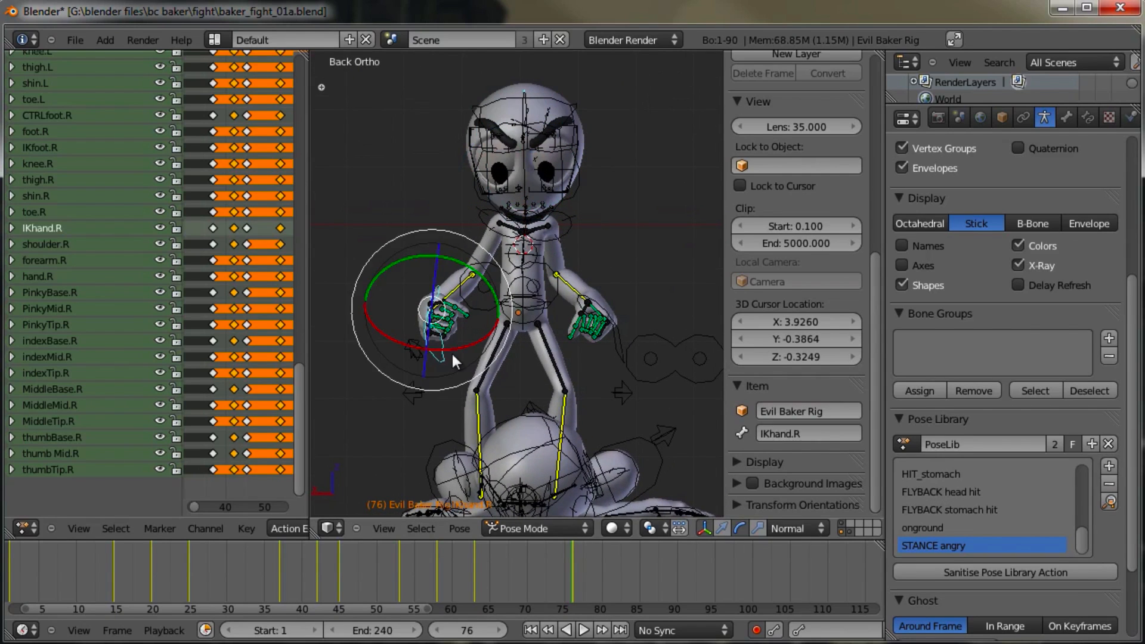
{"action": "key", "text": "g"}
{"action": "left_click", "coordinate": [460, 356]}
{"action": "right_click", "coordinate": [604, 349]}
{"action": "right_click", "coordinate": [614, 357]}
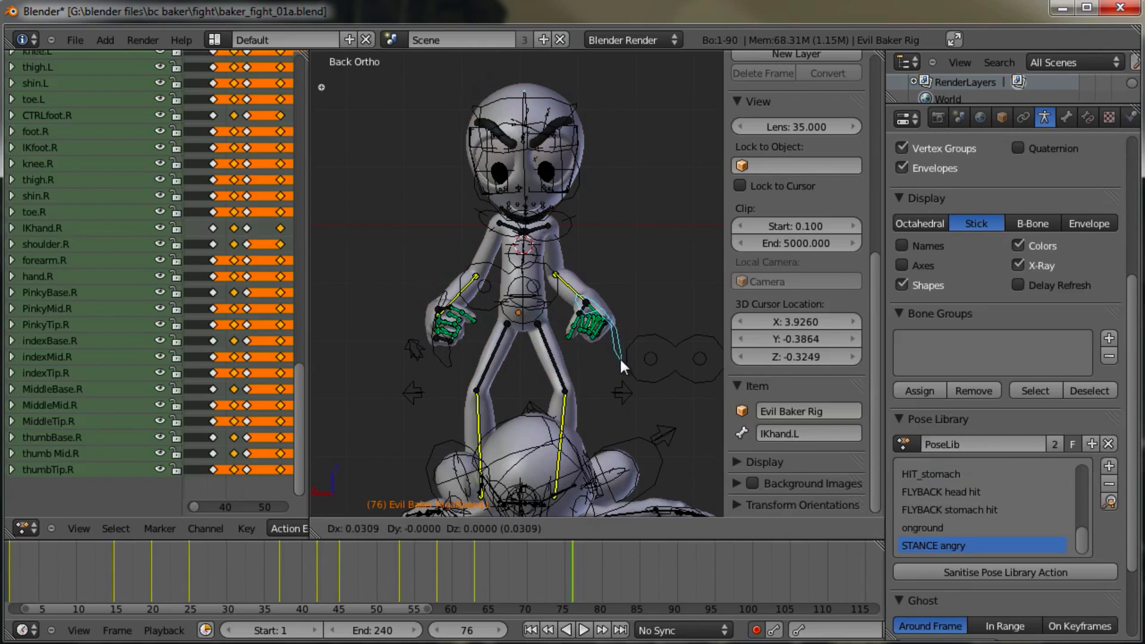
Step: Rotate the evil Baker's chest bone and trackball-rotate the head bone to tilt the face downward
{"action": "right_click", "coordinate": [569, 228]}
{"action": "right_click", "coordinate": [538, 246]}
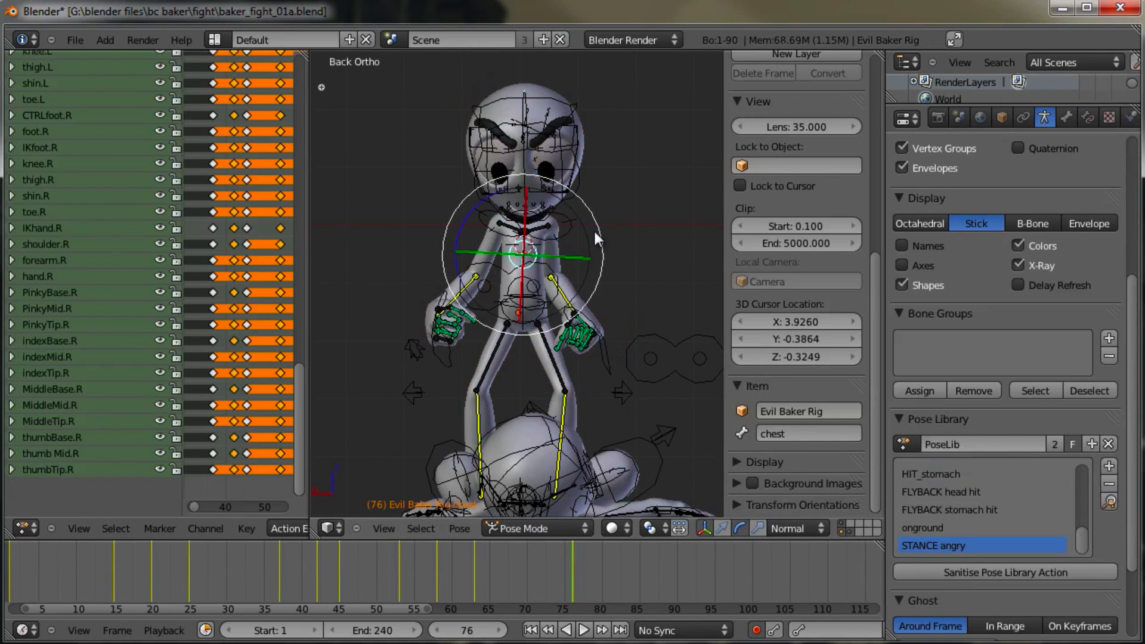
{"action": "key", "text": "r"}
{"action": "left_click", "coordinate": [589, 207]}
{"action": "right_click", "coordinate": [563, 193]}
{"action": "key", "text": "r"}
{"action": "key", "text": "r"}
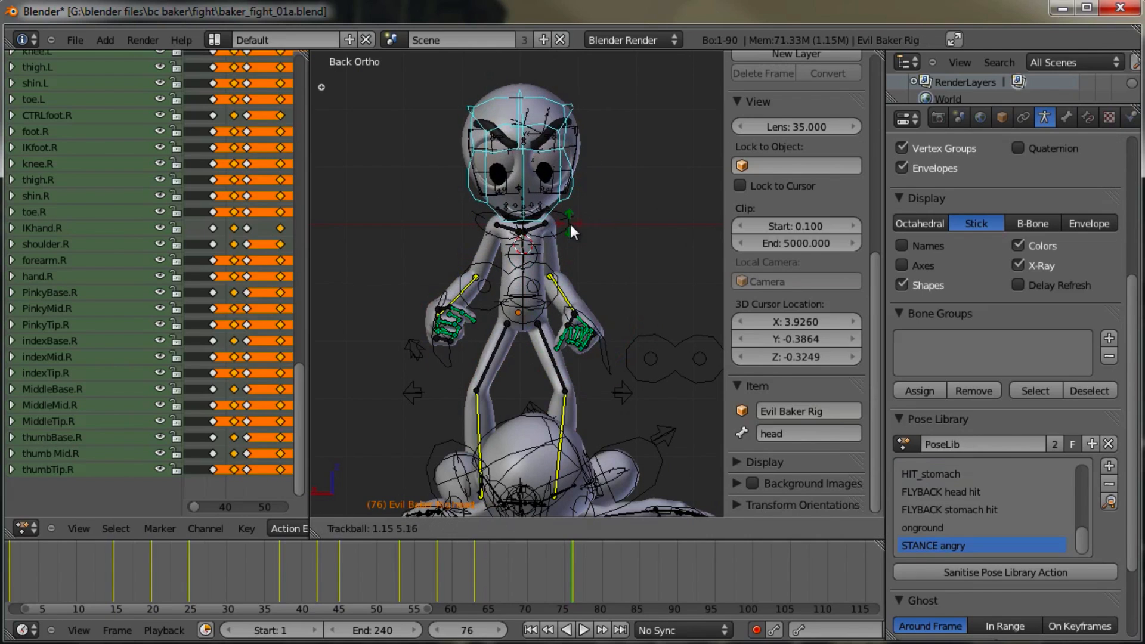
{"action": "left_click", "coordinate": [570, 226]}
Step: Scrub the fight animation from frame 1 to frame 81 to review the poses and timing
{"action": "scroll", "coordinate": [552, 266], "scroll_direction": "down", "scroll_amount": 3}
{"action": "middle_click_drag", "start_coordinate": [442, 313], "coordinate": [610, 321]}
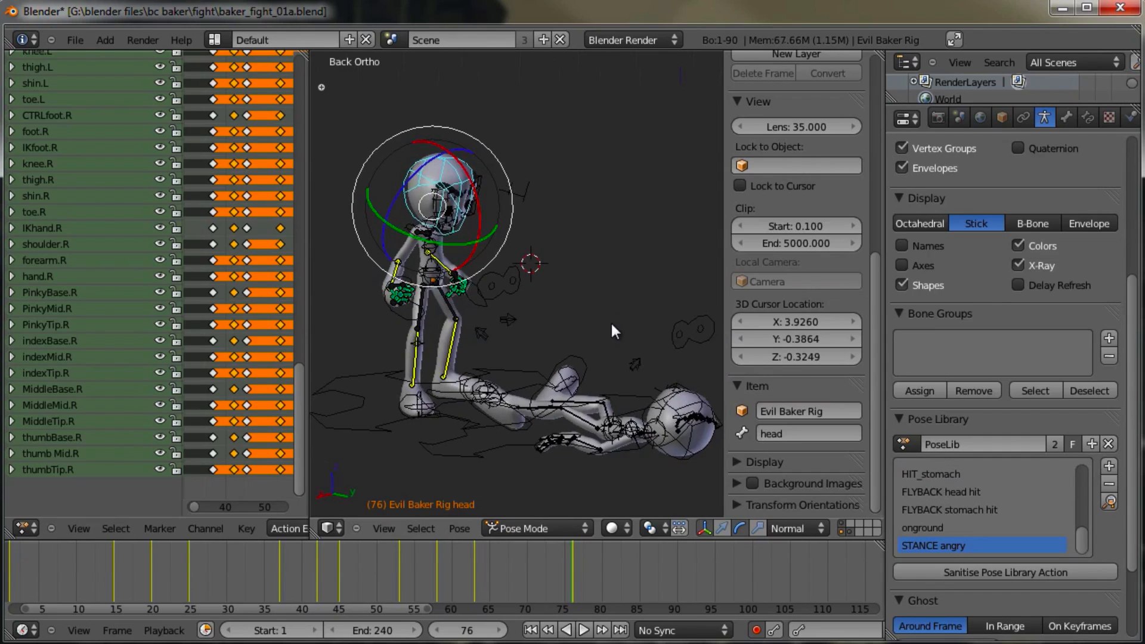
{"action": "left_click_drag", "start_coordinate": [307, 391], "coordinate": [295, 392]}
{"action": "middle_click_drag", "start_coordinate": [447, 563], "coordinate": [571, 566]}
{"action": "left_click", "coordinate": [529, 632]}
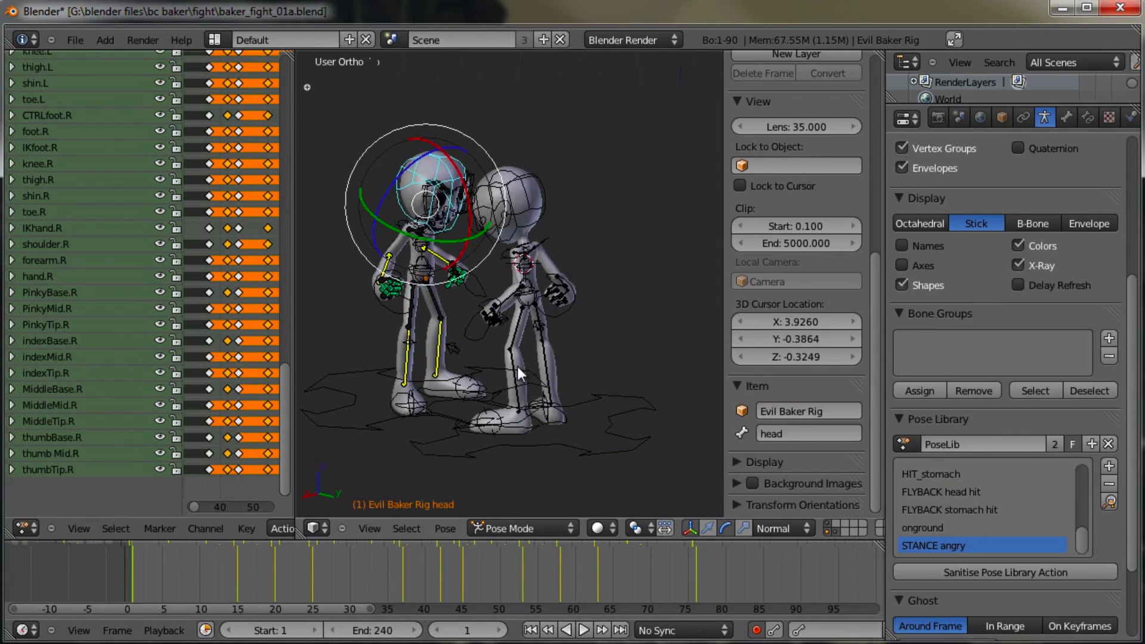
{"action": "scroll", "coordinate": [518, 367], "scroll_direction": "up", "scroll_amount": 2}
{"action": "left_click_drag", "start_coordinate": [155, 579], "coordinate": [735, 592]}
{"action": "scroll", "coordinate": [542, 341], "scroll_direction": "down", "scroll_amount": 3}
{"action": "middle_click_drag", "start_coordinate": [482, 367], "coordinate": [498, 370]}
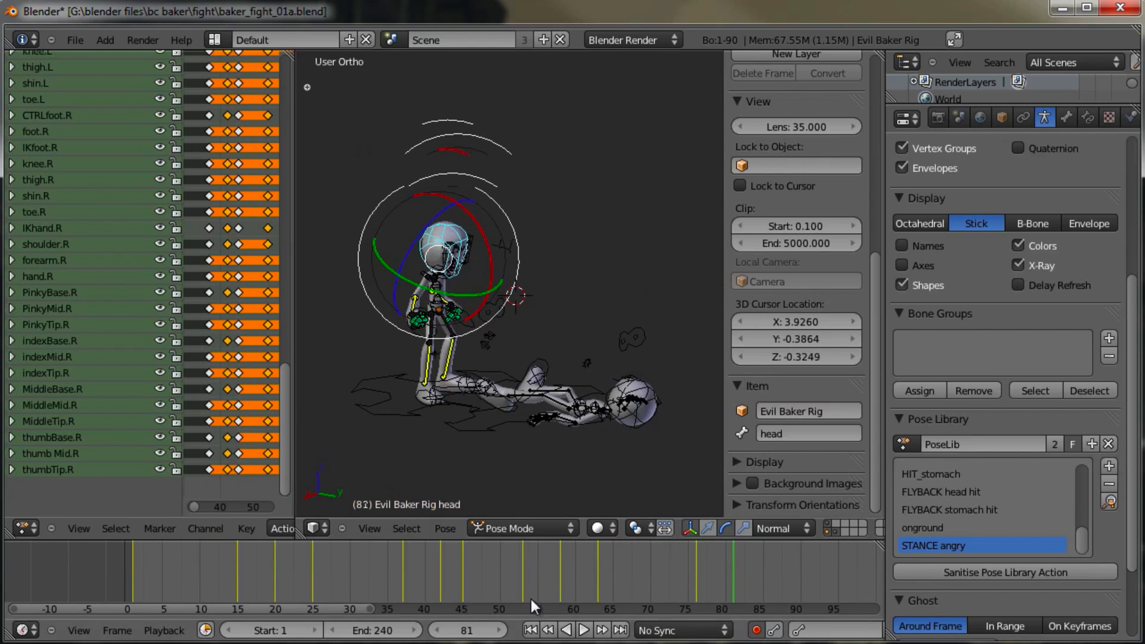
Step: Show only the layers with the character meshes to hide the rigs, and enlarge the 3D view over the dope sheet
{"action": "scroll", "coordinate": [716, 530], "scroll_direction": "right", "scroll_amount": 5}
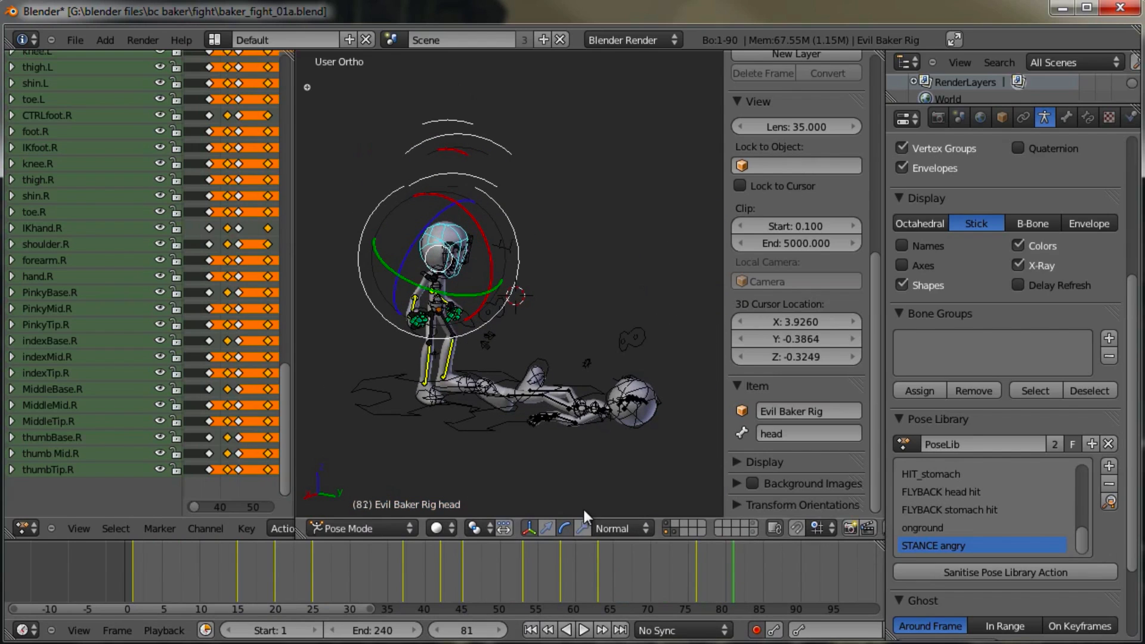
{"action": "left_click", "coordinate": [663, 532]}
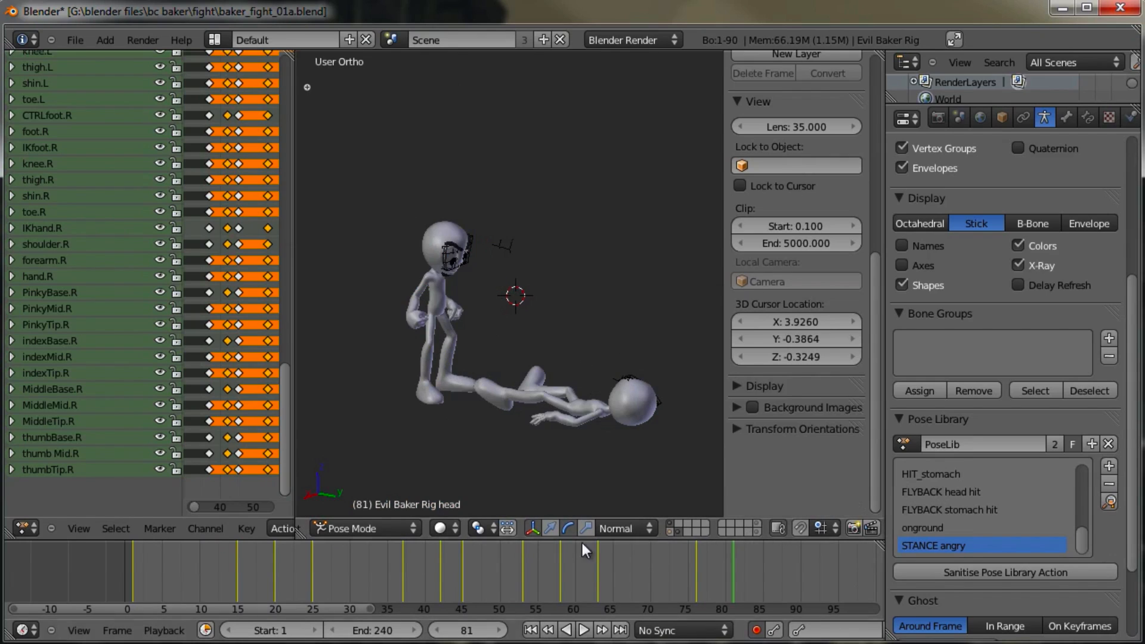
{"action": "left_click_drag", "start_coordinate": [297, 535], "coordinate": [174, 494]}
{"action": "left_click", "coordinate": [555, 532]}
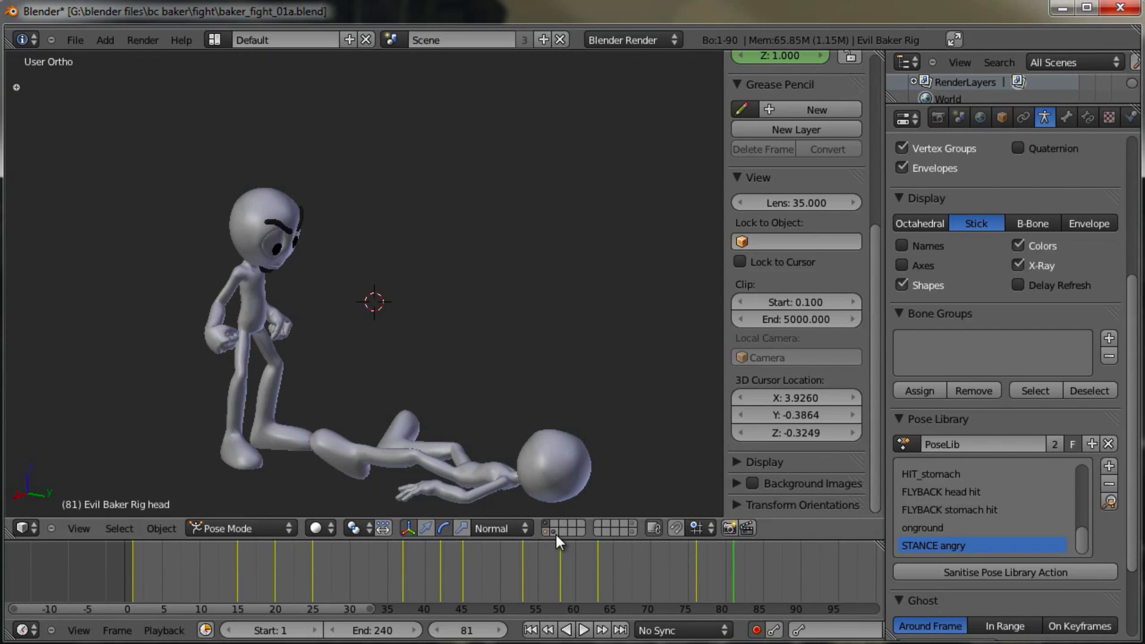
{"action": "scroll", "coordinate": [335, 328], "scroll_direction": "up", "scroll_amount": 4}
{"action": "scroll", "coordinate": [358, 292], "scroll_direction": "down", "scroll_amount": 3}
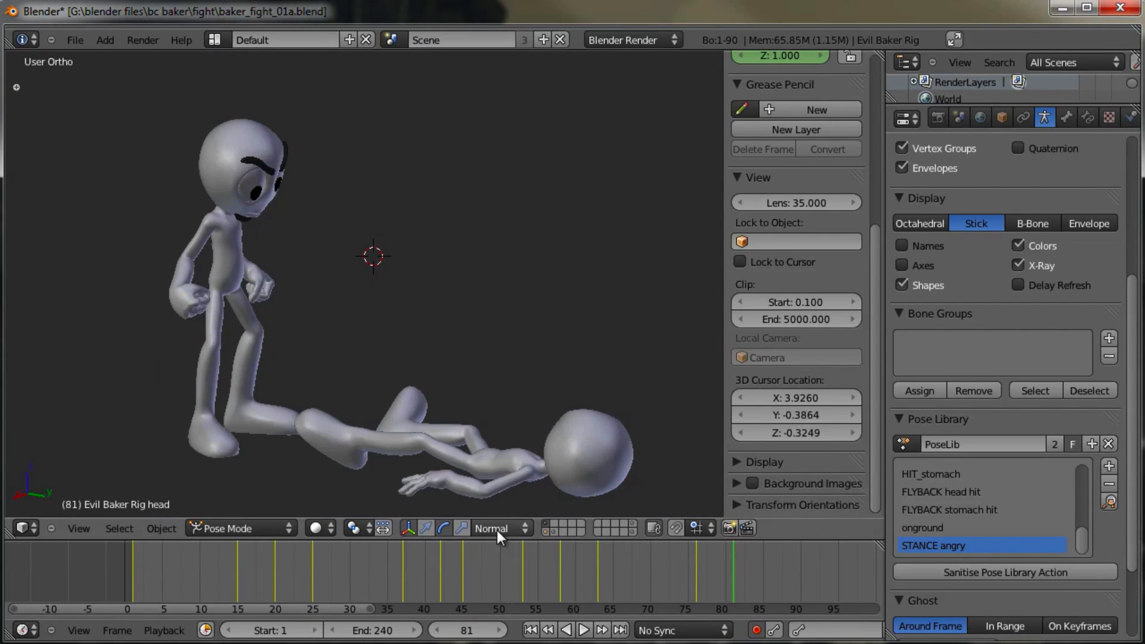
Step: Play the animation briefly from frame 1, stop it, and enable Frame Dropping for playback
{"action": "left_click", "coordinate": [531, 631]}
{"action": "left_click", "coordinate": [583, 631]}
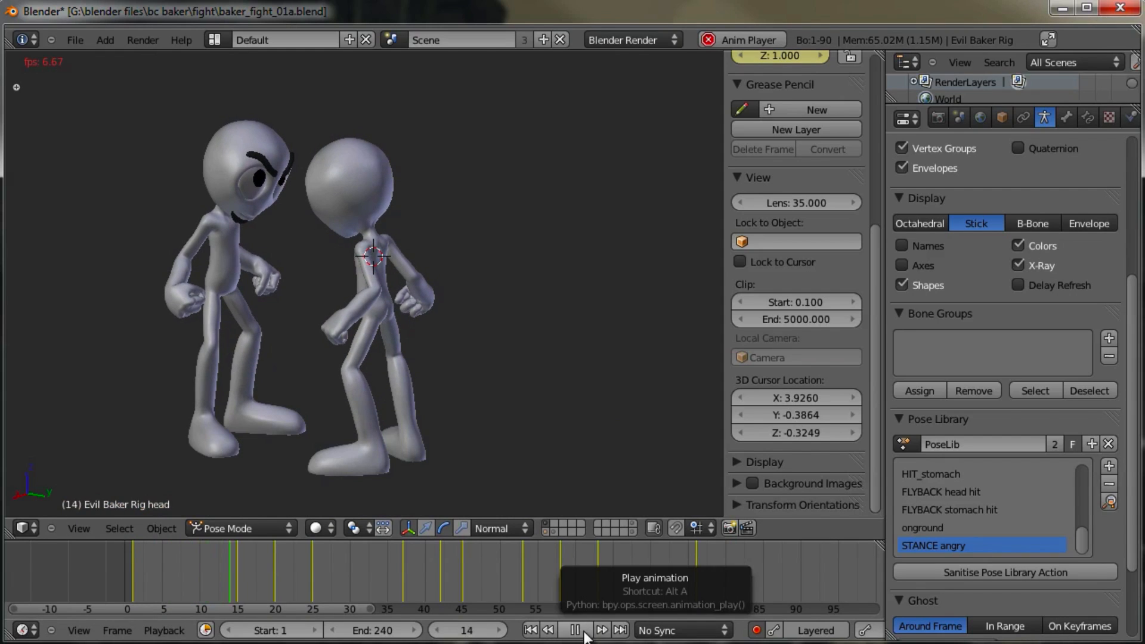
{"action": "left_click", "coordinate": [581, 631]}
{"action": "left_click", "coordinate": [156, 631]}
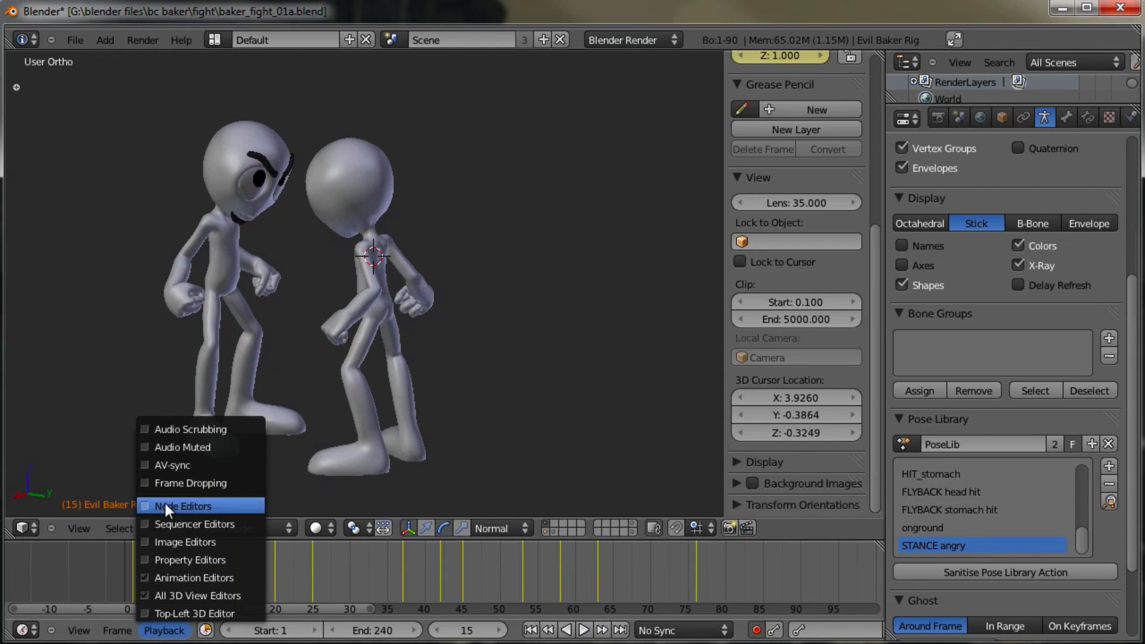
{"action": "left_click", "coordinate": [143, 483]}
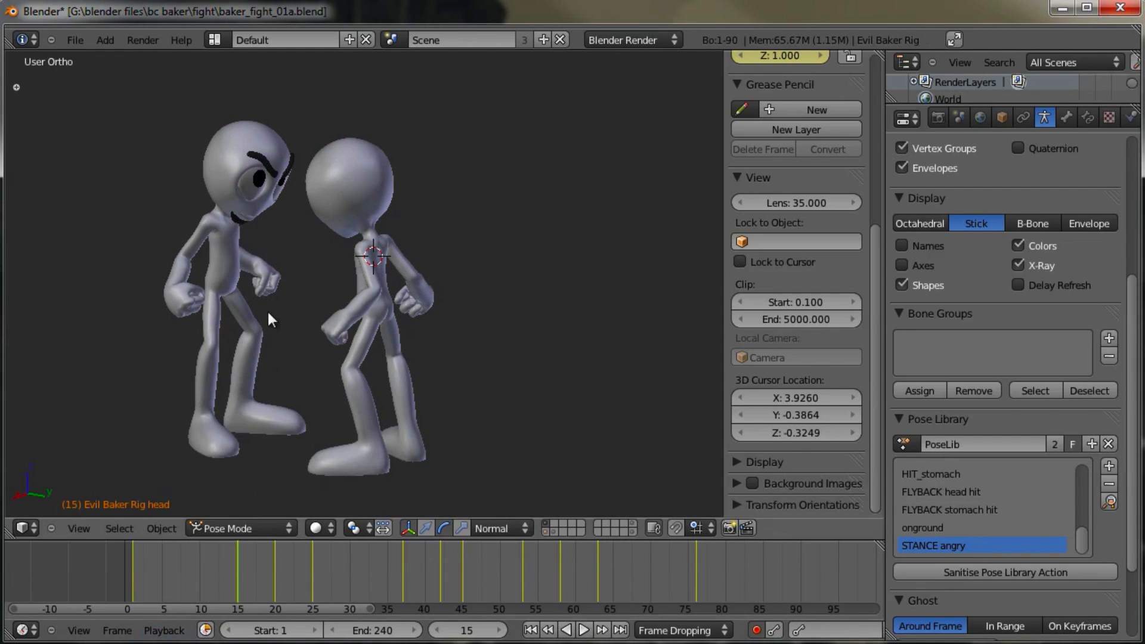
Step: Play the whole fight from the first frame, stop it, and replay it to check the timing
{"action": "left_click", "coordinate": [530, 630]}
{"action": "left_click", "coordinate": [583, 630]}
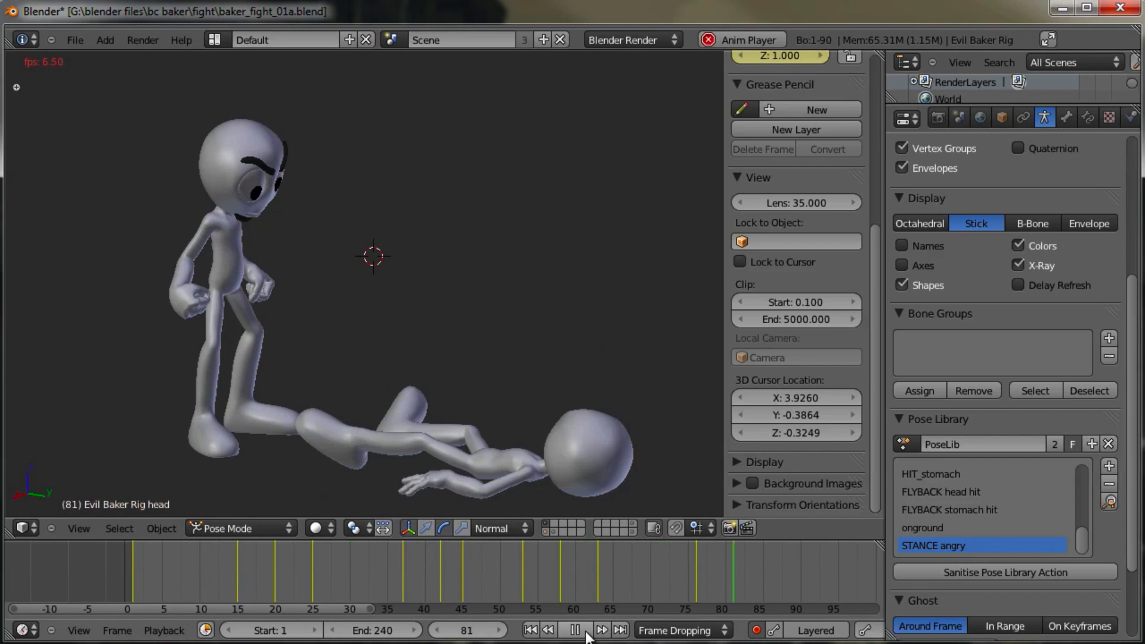
{"action": "left_click", "coordinate": [576, 631]}
{"action": "left_click", "coordinate": [531, 630]}
{"action": "left_click", "coordinate": [583, 630]}
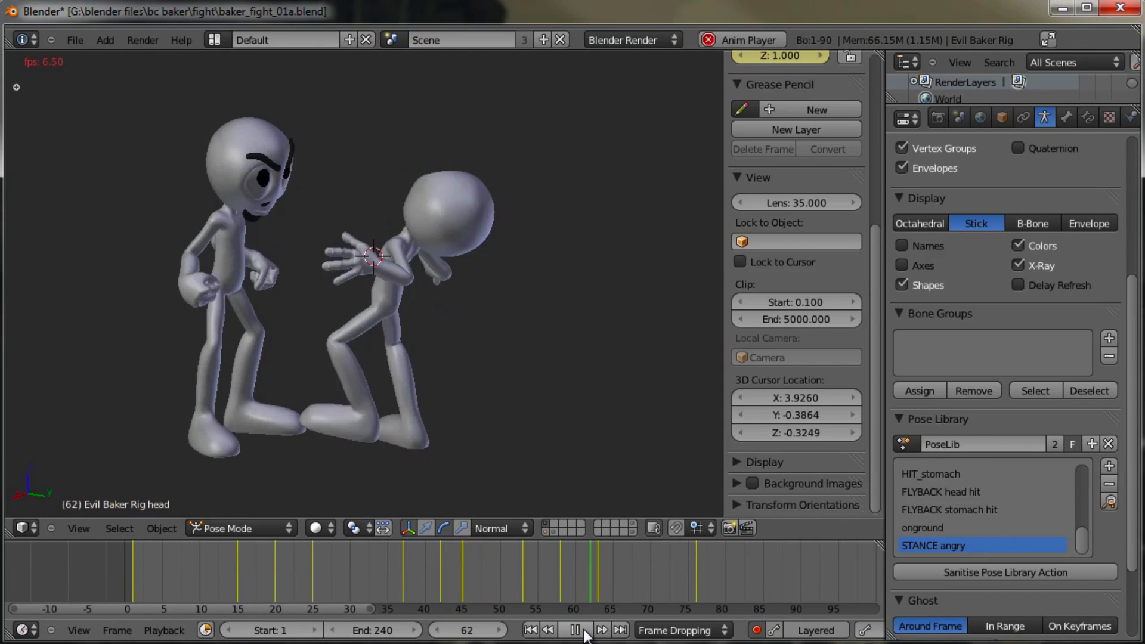
Step: Stop playback, return to frame 1, and examine the fight from several angles up to frame 75
{"action": "left_click", "coordinate": [583, 631]}
{"action": "left_click", "coordinate": [530, 630]}
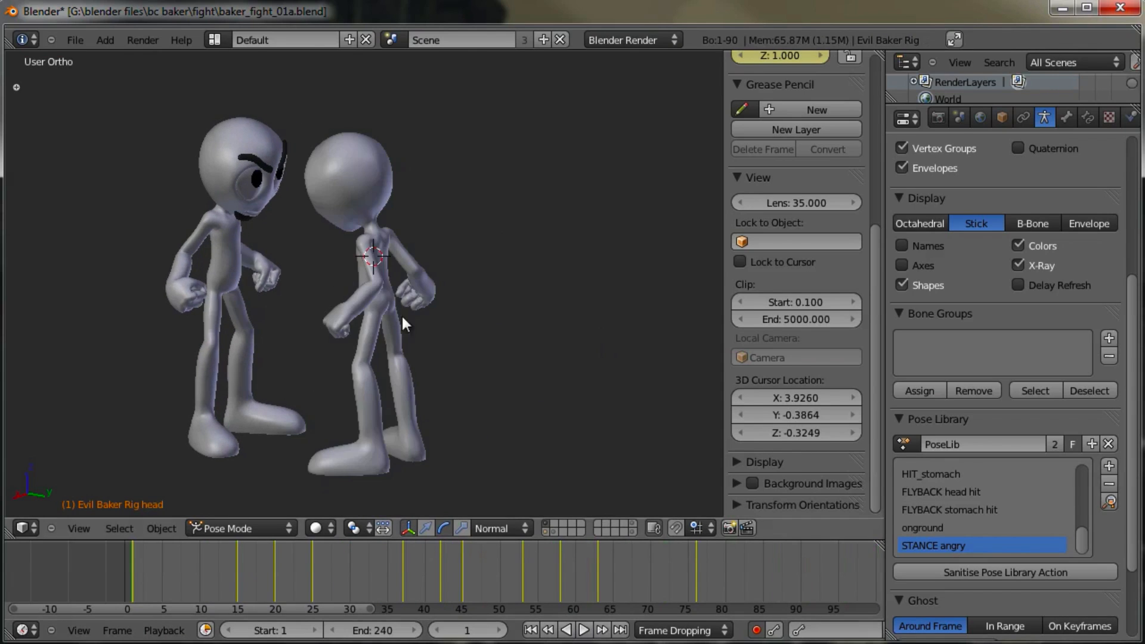
{"action": "middle_click_drag", "start_coordinate": [371, 334], "coordinate": [310, 338]}
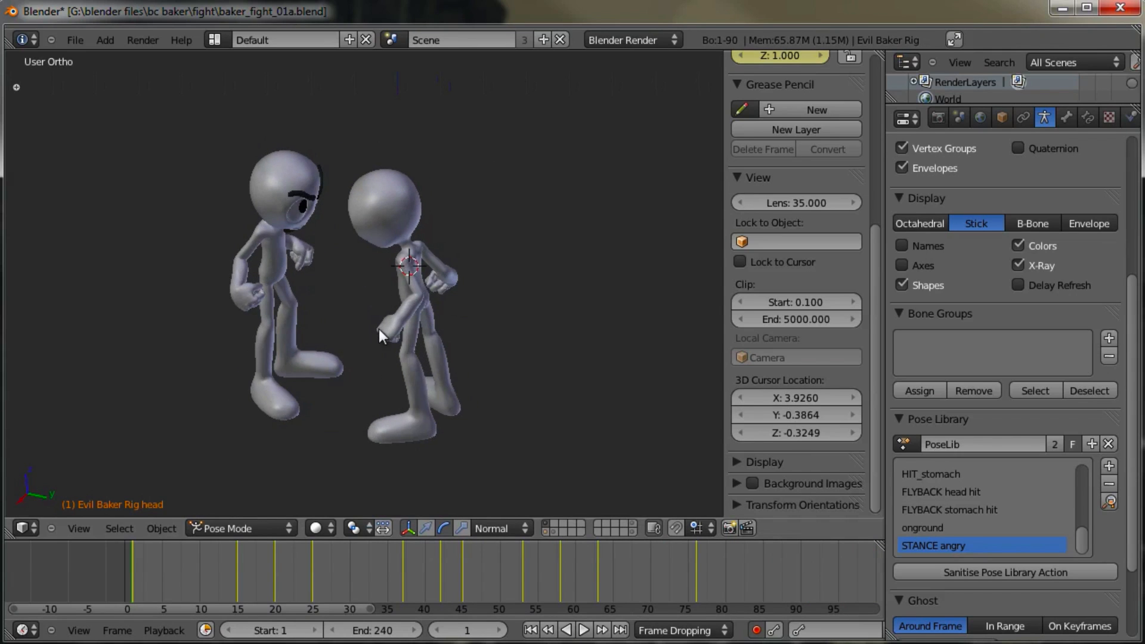
{"action": "middle_click_drag", "start_coordinate": [378, 328], "coordinate": [351, 568]}
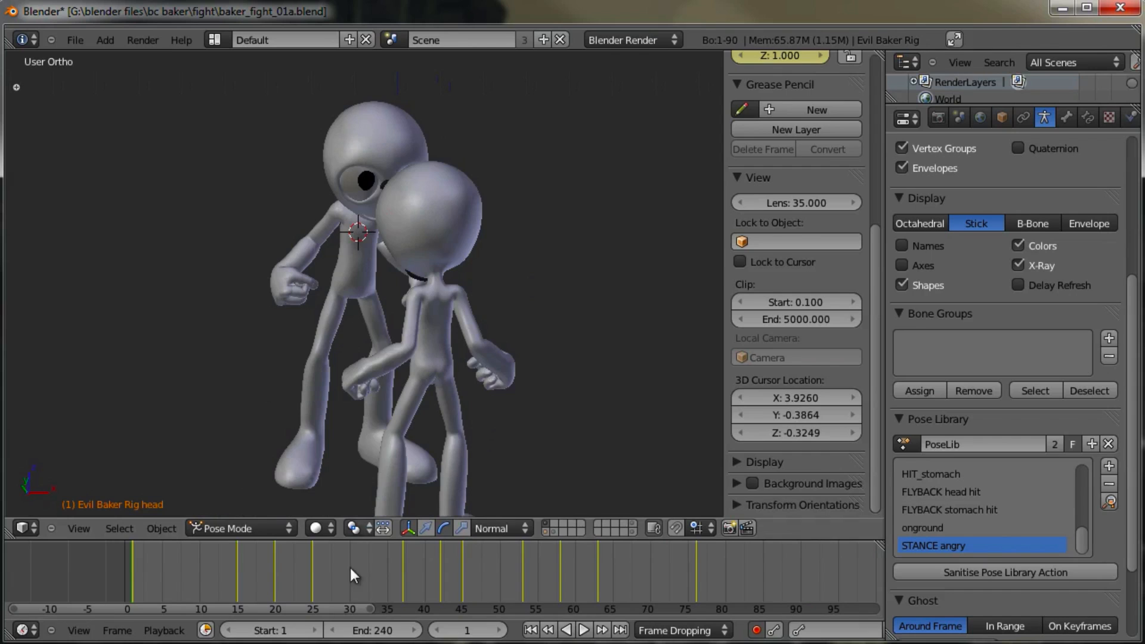
{"action": "left_click_drag", "start_coordinate": [349, 567], "coordinate": [687, 548]}
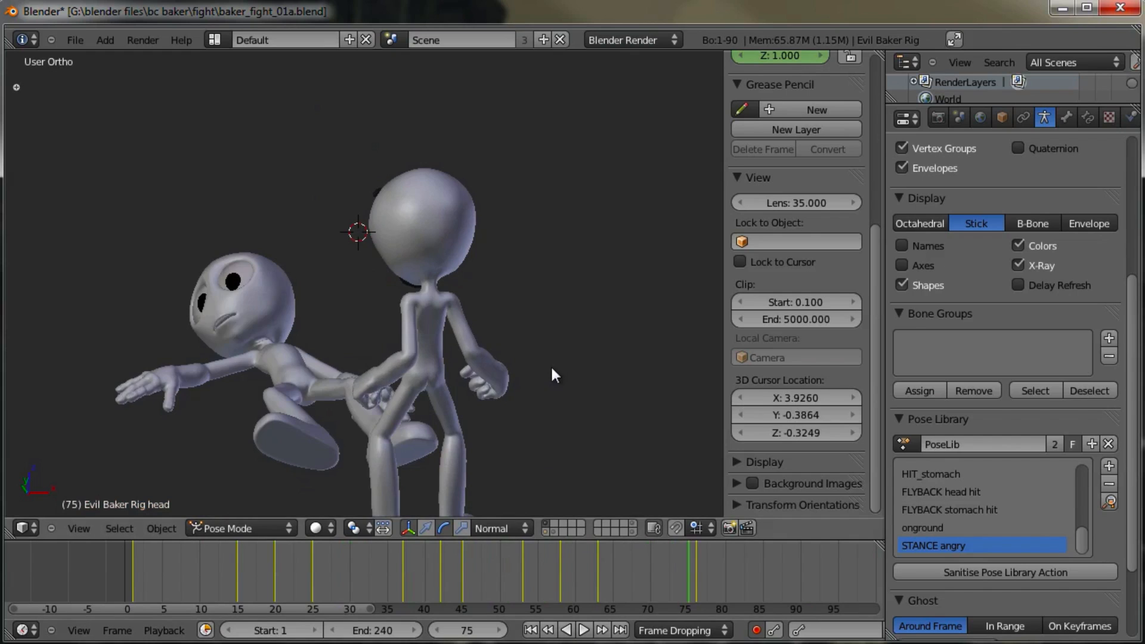
{"action": "middle_click_drag", "start_coordinate": [551, 370], "coordinate": [338, 422]}
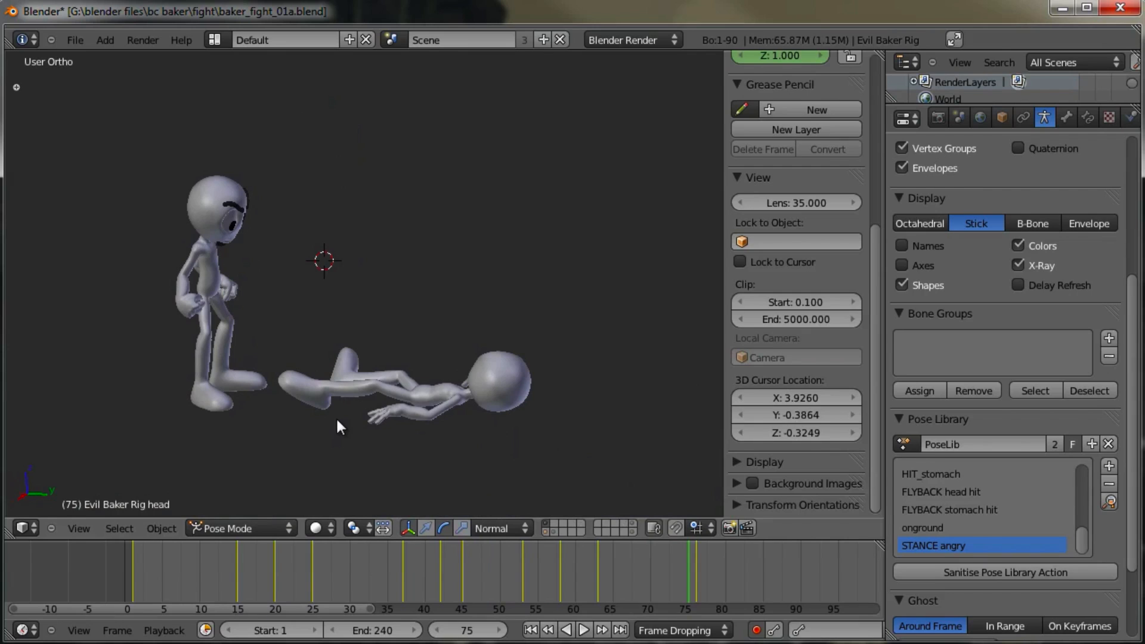
{"action": "middle_click_drag", "start_coordinate": [401, 449], "coordinate": [372, 394]}
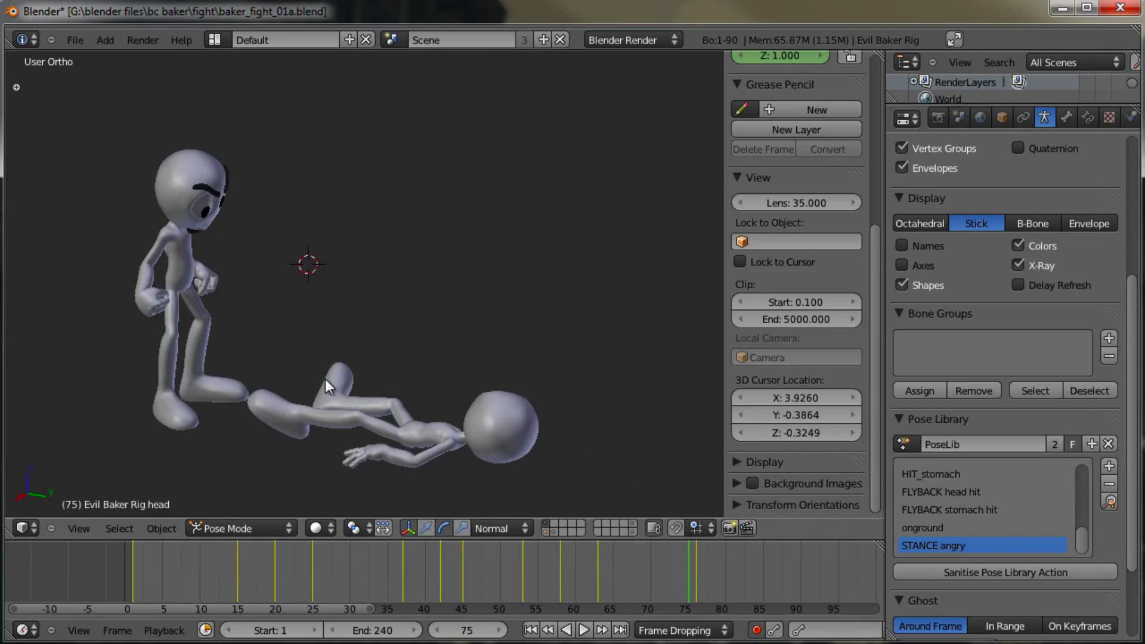
{"action": "middle_click_drag", "start_coordinate": [341, 380], "coordinate": [366, 388]}
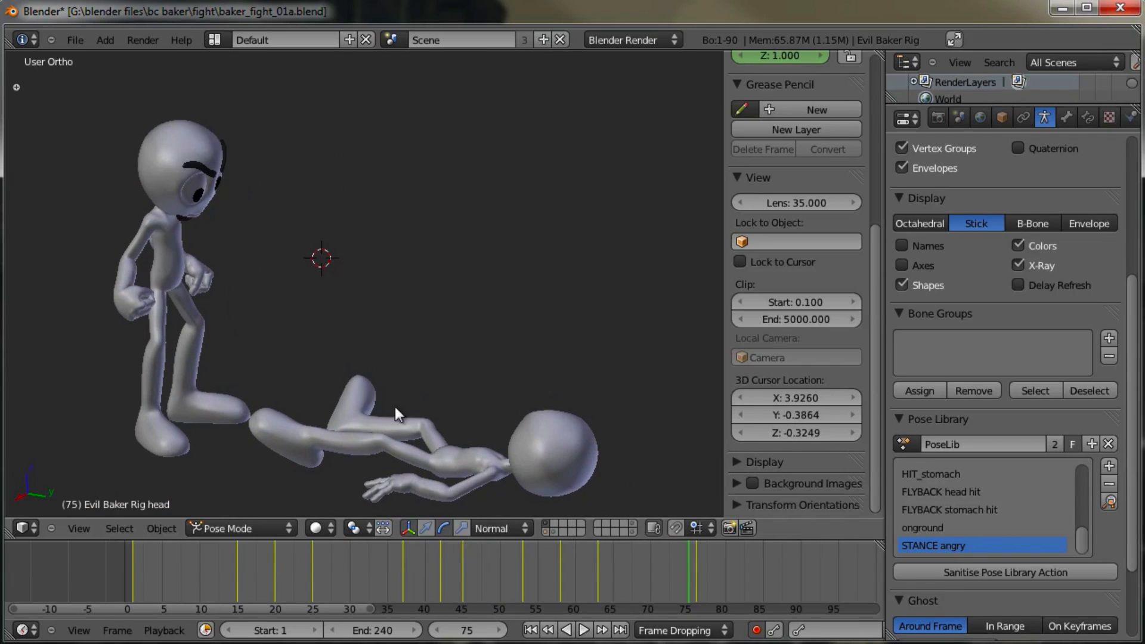
Step: Show the set layer with the ground, lights and camera, then select the camera in Object Mode and look through it
{"action": "left_click", "coordinate": [633, 523], "text": "shift"}
{"action": "scroll", "coordinate": [360, 342], "scroll_direction": "down", "scroll_amount": 4}
{"action": "middle_click_drag", "start_coordinate": [353, 335], "coordinate": [455, 345]}
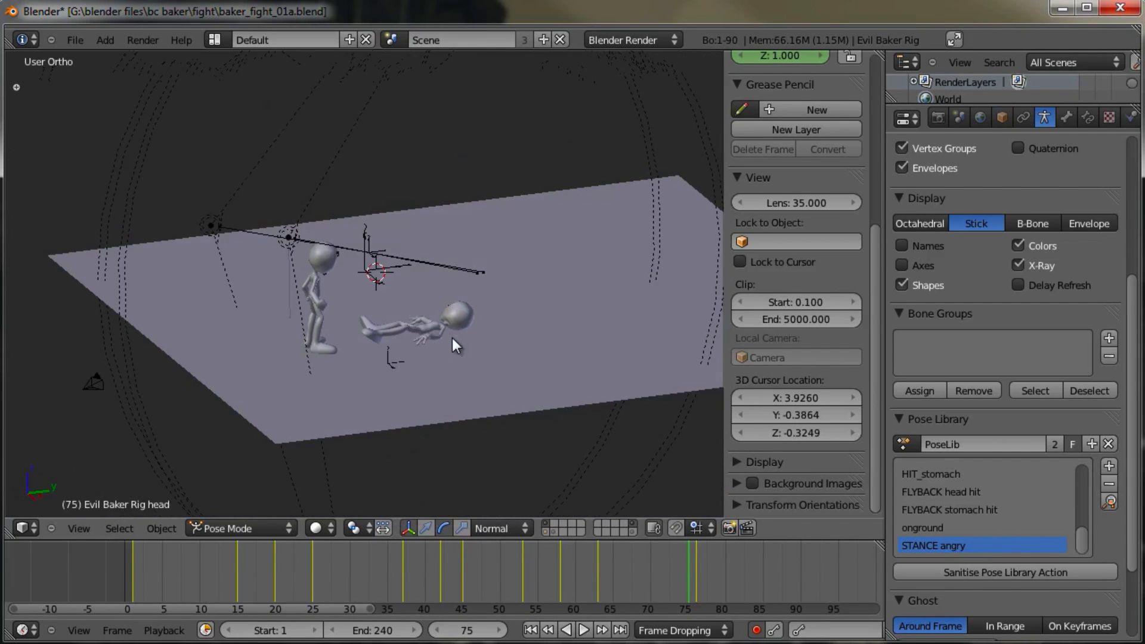
{"action": "key", "text": "ctrl+Tab"}
{"action": "right_click", "coordinate": [93, 381]}
{"action": "key", "text": "KP_0"}
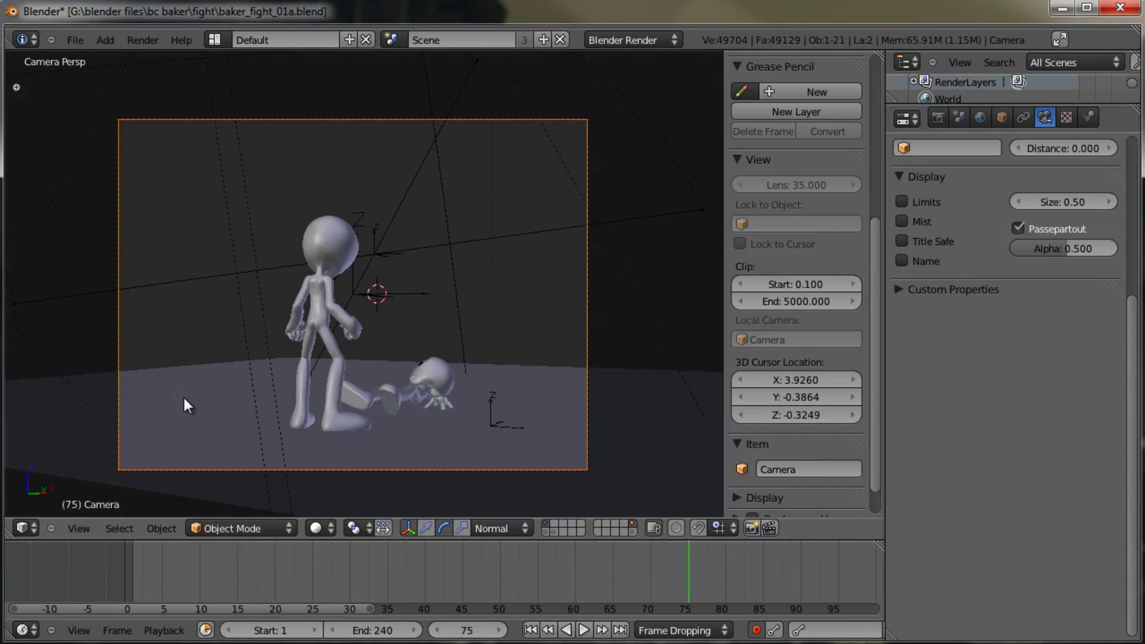
Step: Scrub the fight from its opening frames to frame 70 to review it through the camera
{"action": "left_click", "coordinate": [191, 569]}
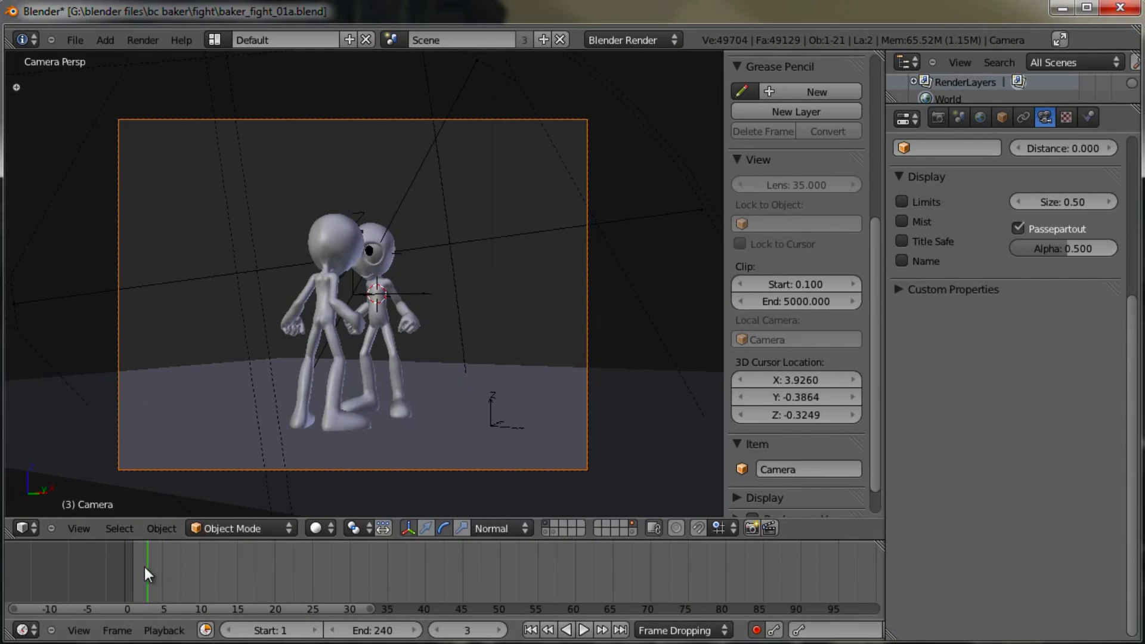
{"action": "left_click_drag", "start_coordinate": [230, 568], "coordinate": [605, 560]}
{"action": "left_click_drag", "start_coordinate": [416, 558], "coordinate": [650, 583]}
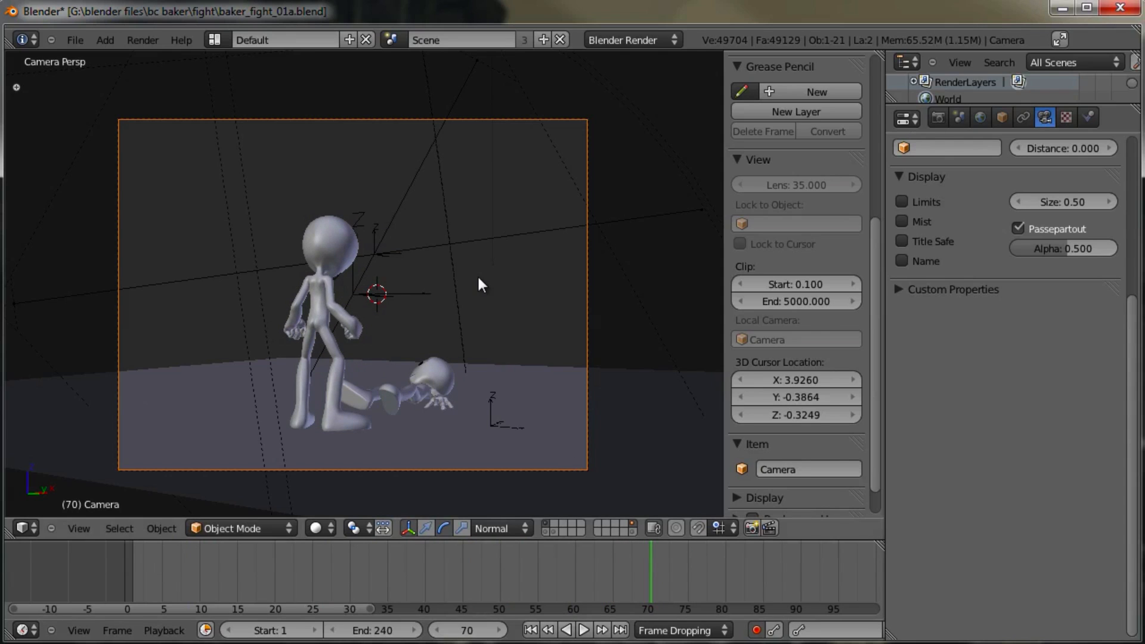
{"action": "key", "text": "KP_7"}
{"action": "scroll", "coordinate": [479, 278], "scroll_direction": "down", "scroll_amount": 3}
{"action": "middle_click_drag", "start_coordinate": [499, 303], "coordinate": [436, 308], "text": "shift"}
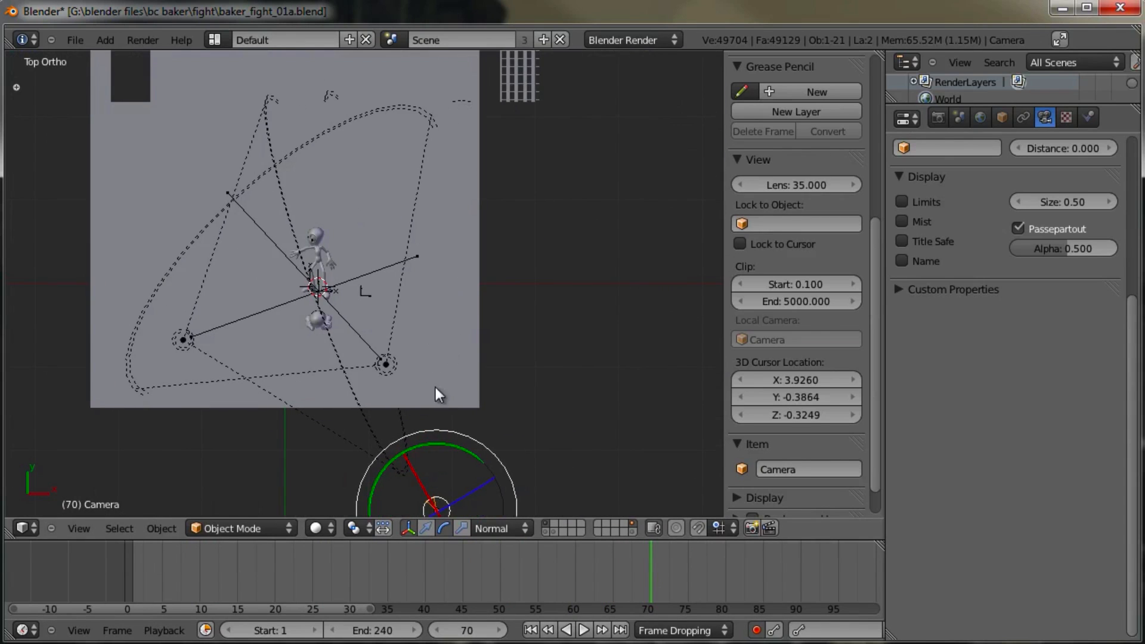
{"action": "right_click_drag", "start_coordinate": [430, 505], "coordinate": [450, 421]}
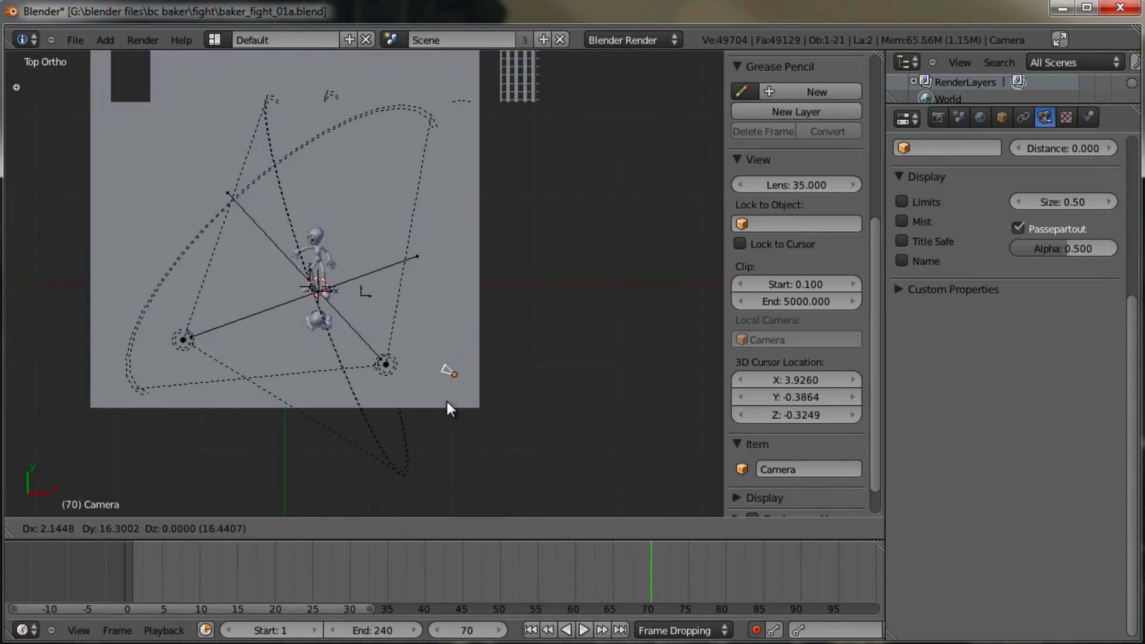
{"action": "key", "text": "Escape"}
{"action": "middle_click_drag", "start_coordinate": [381, 372], "coordinate": [320, 292]}
{"action": "right_click", "coordinate": [315, 296]}
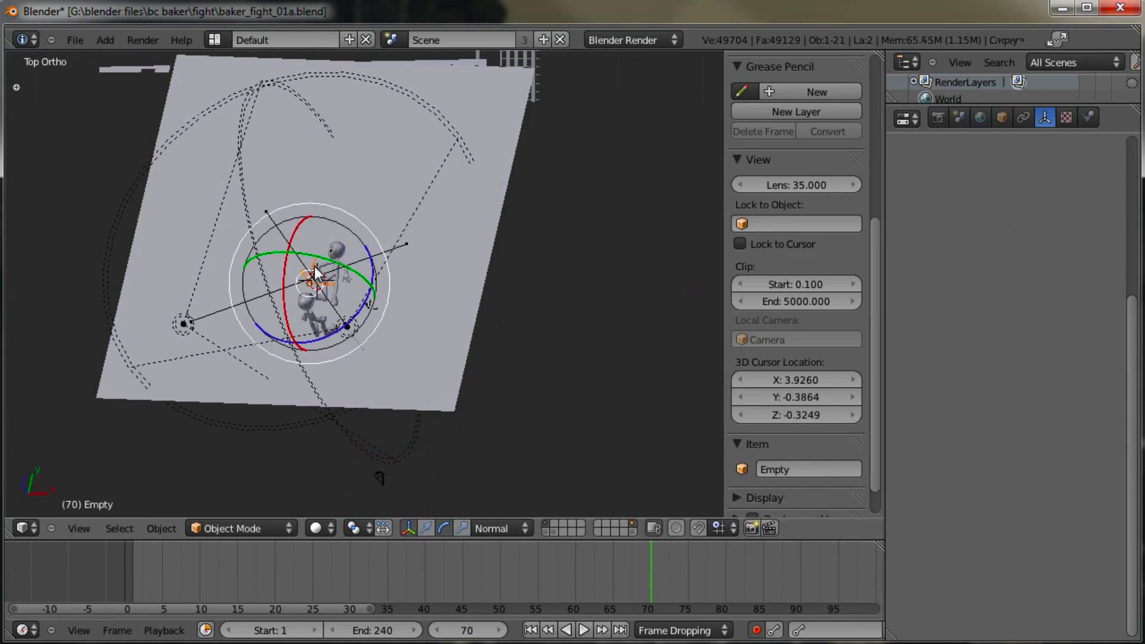
{"action": "key", "text": "g"}
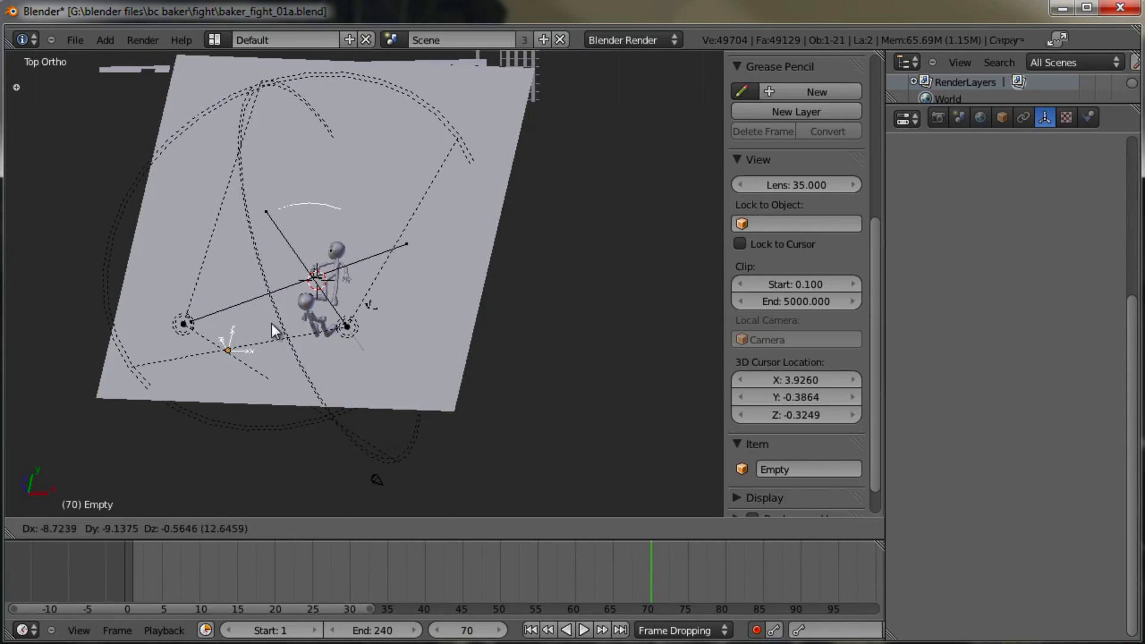
{"action": "key", "text": "Escape"}
Step: Move the camera about 15.1 units closer to the two fighting characters
{"action": "middle_click_drag", "start_coordinate": [331, 250], "coordinate": [345, 440]}
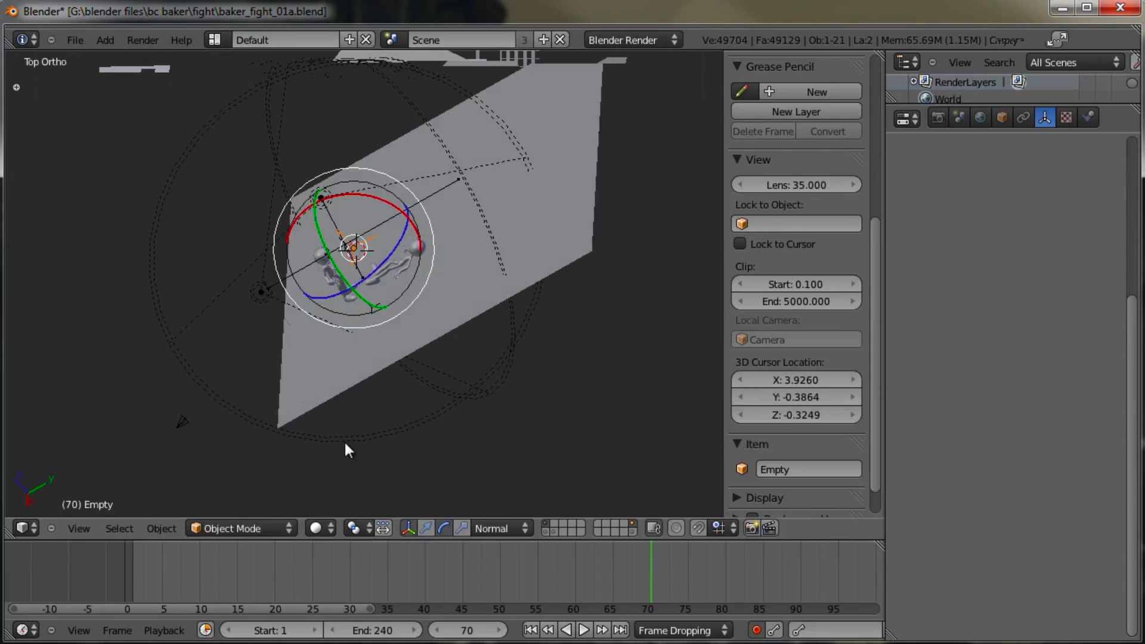
{"action": "right_click", "coordinate": [183, 429]}
{"action": "key", "text": "g"}
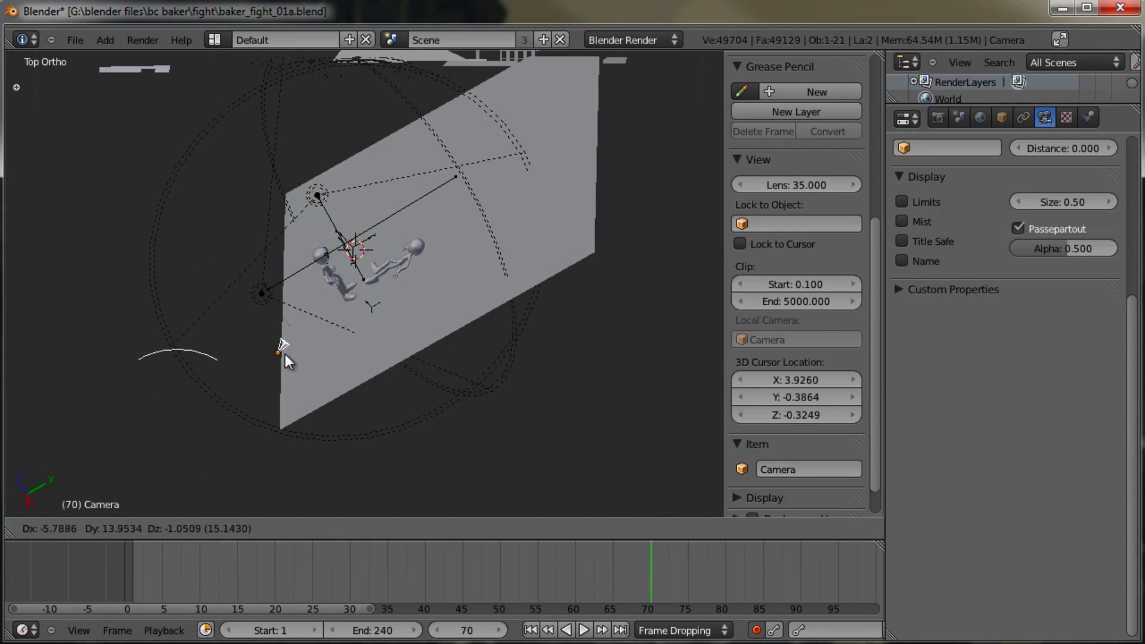
{"action": "left_click", "coordinate": [285, 353]}
{"action": "middle_click_drag", "start_coordinate": [285, 353], "coordinate": [385, 385]}
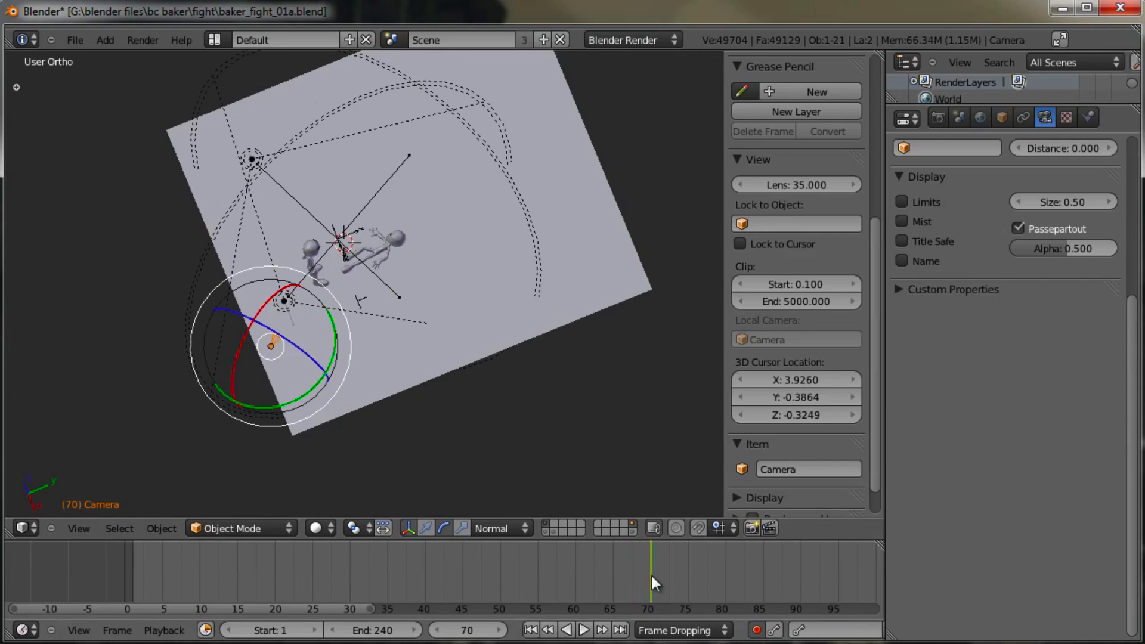
{"action": "key", "text": "i"}
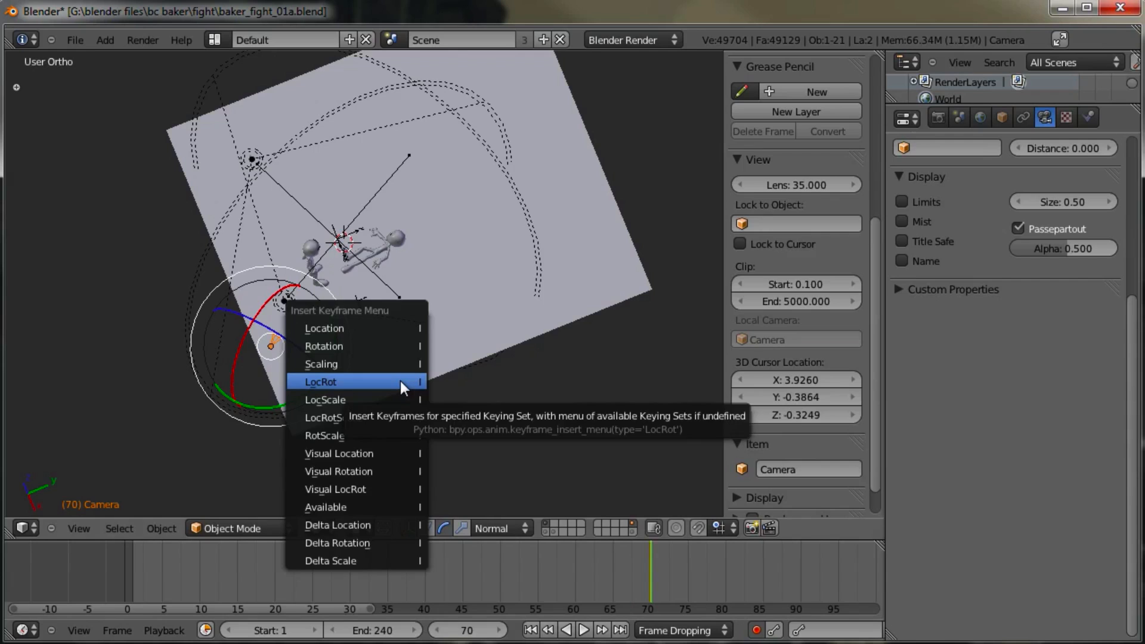
{"action": "left_click", "coordinate": [400, 380]}
{"action": "key", "text": "alt+i"}
{"action": "left_click", "coordinate": [559, 424]}
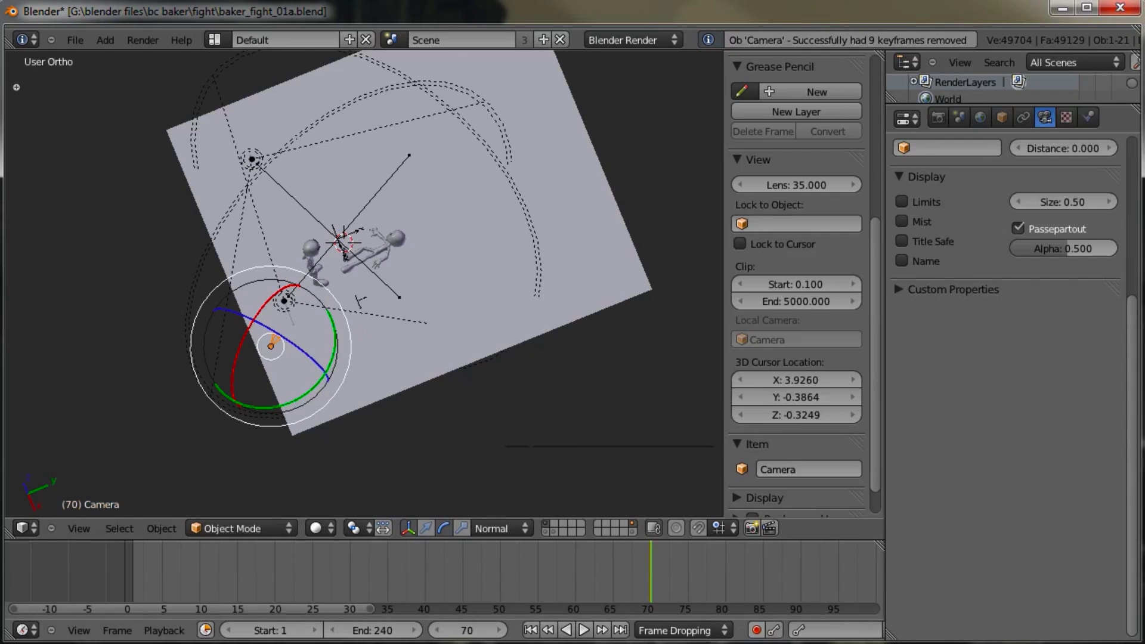
Step: At frame 51, reposition the camera beside the two characters and look through it
{"action": "left_click_drag", "start_coordinate": [649, 582], "coordinate": [507, 561]}
{"action": "key", "text": "g"}
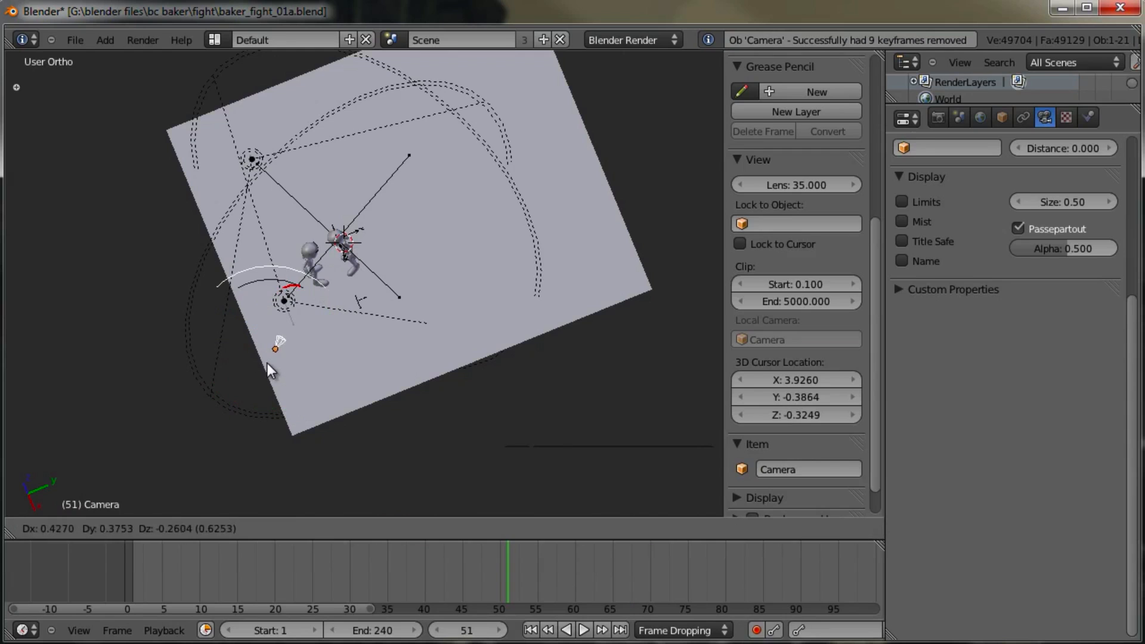
{"action": "left_click", "coordinate": [324, 366]}
{"action": "key", "text": "KP_0"}
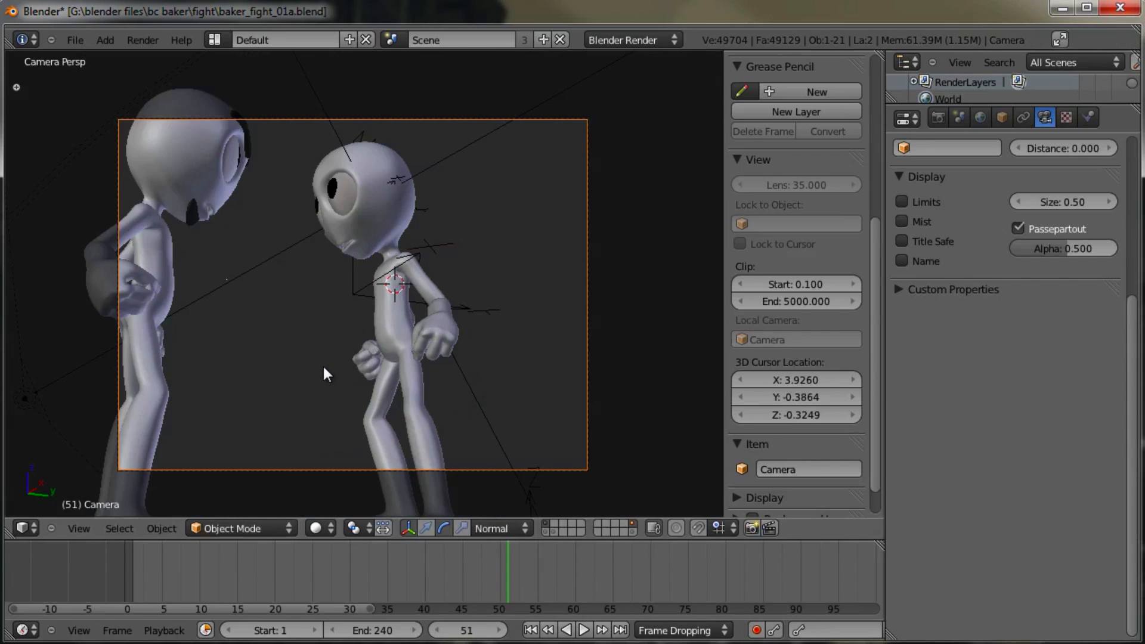
Step: Pull the camera back, shift it until both characters fit inside the frame, and raise it slightly
{"action": "key", "text": "g"}
{"action": "left_click", "coordinate": [423, 191]}
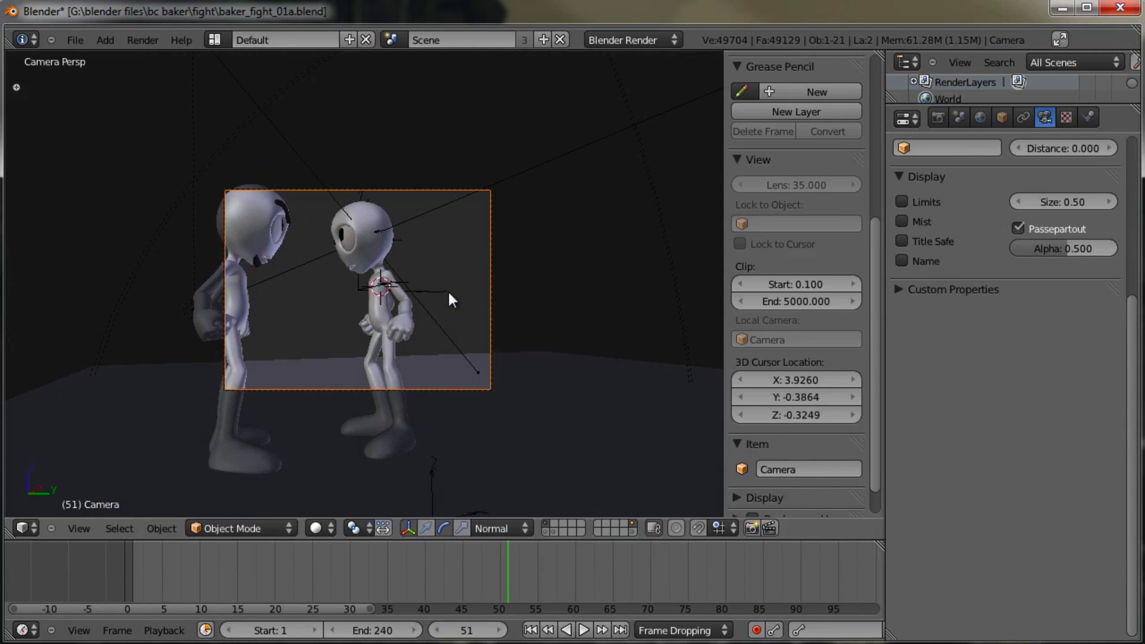
{"action": "right_click", "coordinate": [424, 292]}
{"action": "key", "text": "g"}
{"action": "left_click", "coordinate": [477, 356]}
{"action": "right_click", "coordinate": [493, 375]}
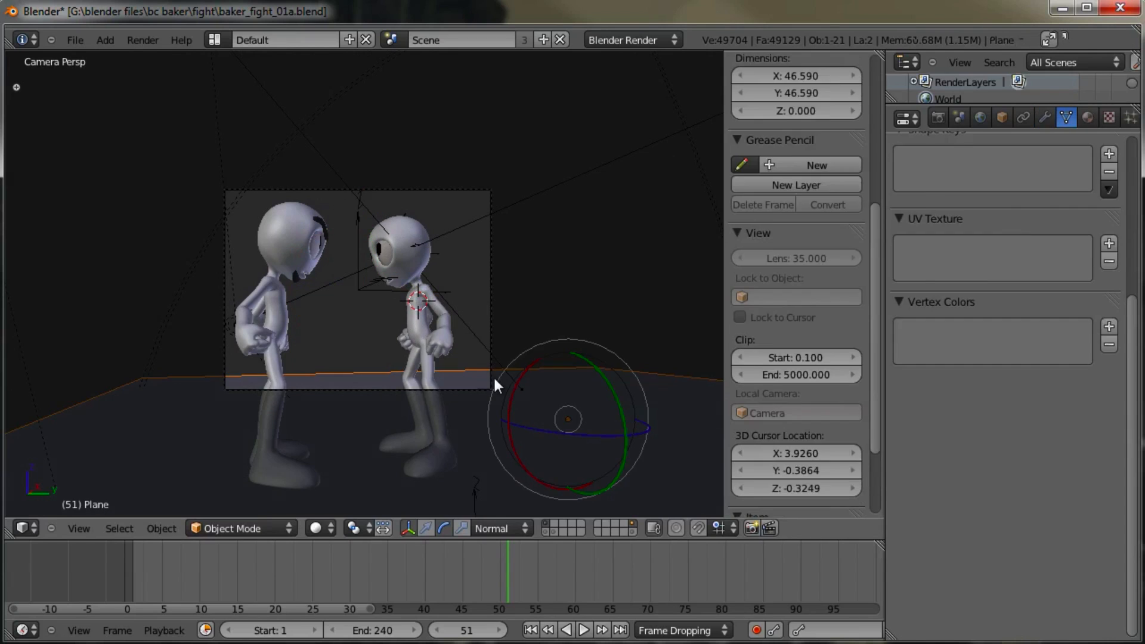
{"action": "key", "text": "g"}
{"action": "left_click", "coordinate": [480, 207]}
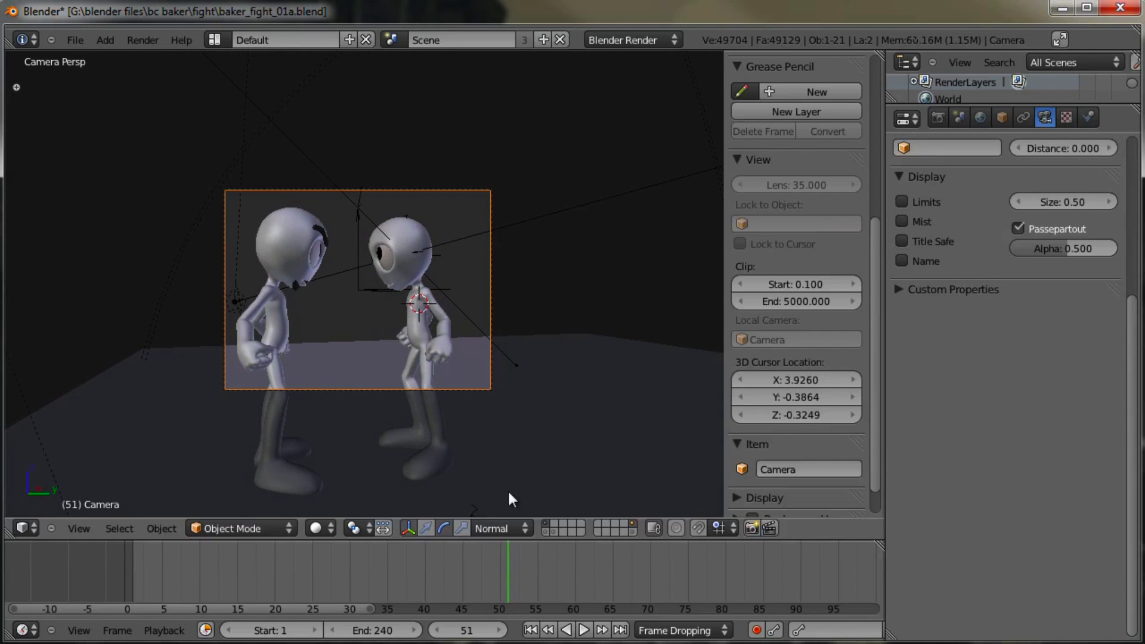
Step: Return to frame 1 and insert a LocRot keyframe for the camera
{"action": "left_click", "coordinate": [549, 631]}
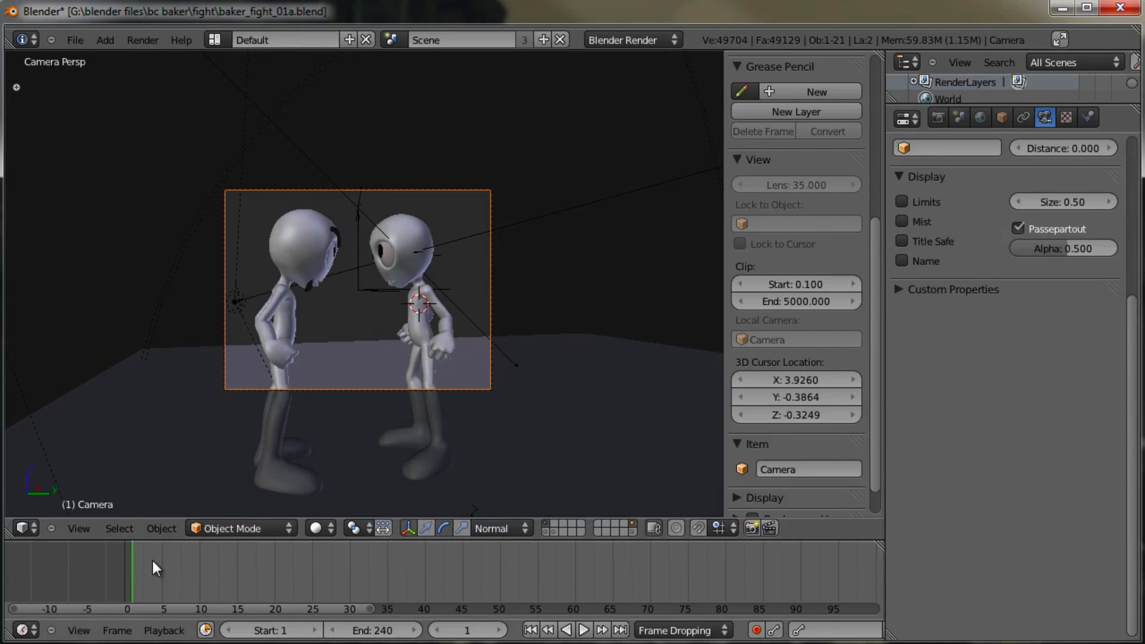
{"action": "middle_click_drag", "start_coordinate": [153, 561], "coordinate": [157, 561]}
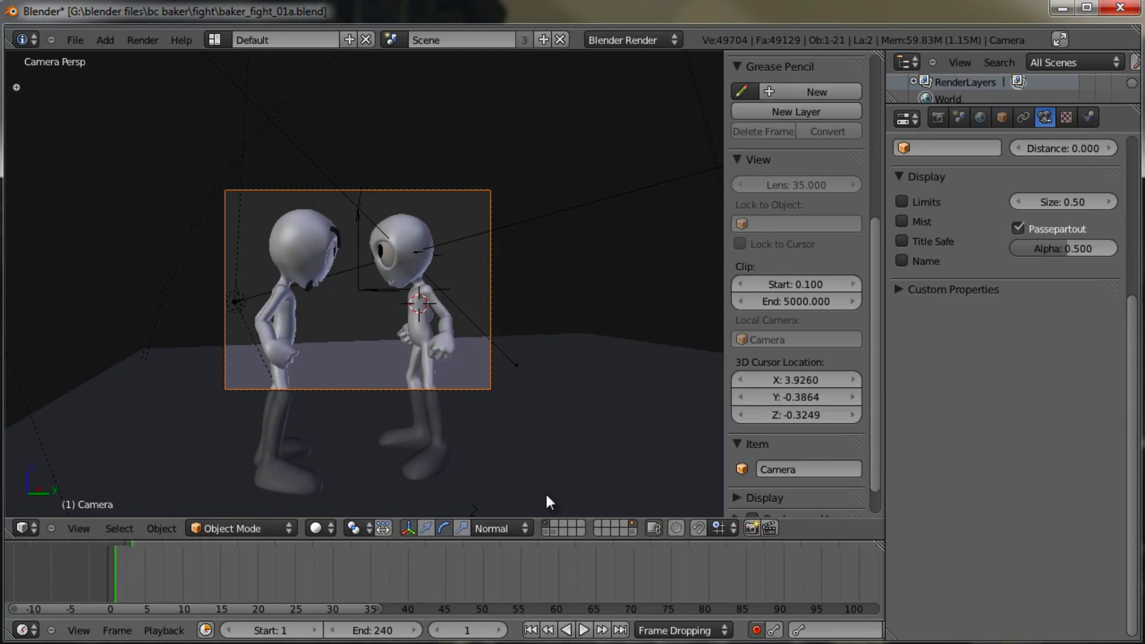
{"action": "key", "text": "i"}
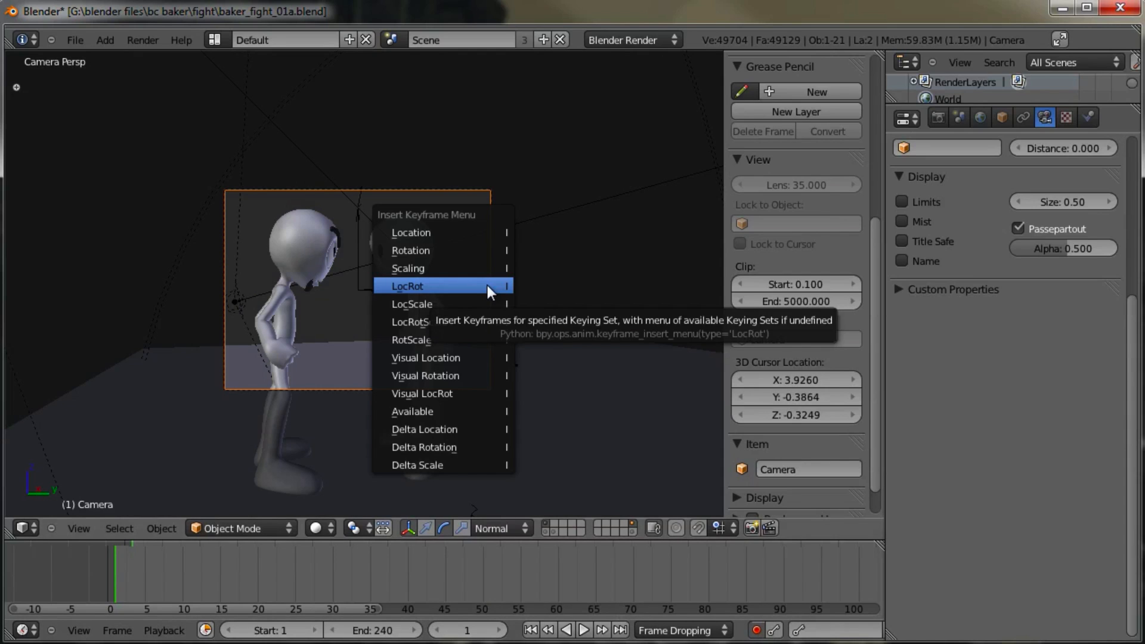
{"action": "left_click", "coordinate": [488, 285]}
Step: Select the Empty the camera aims at and insert a Location keyframe for it at frame 1
{"action": "left_click", "coordinate": [123, 567]}
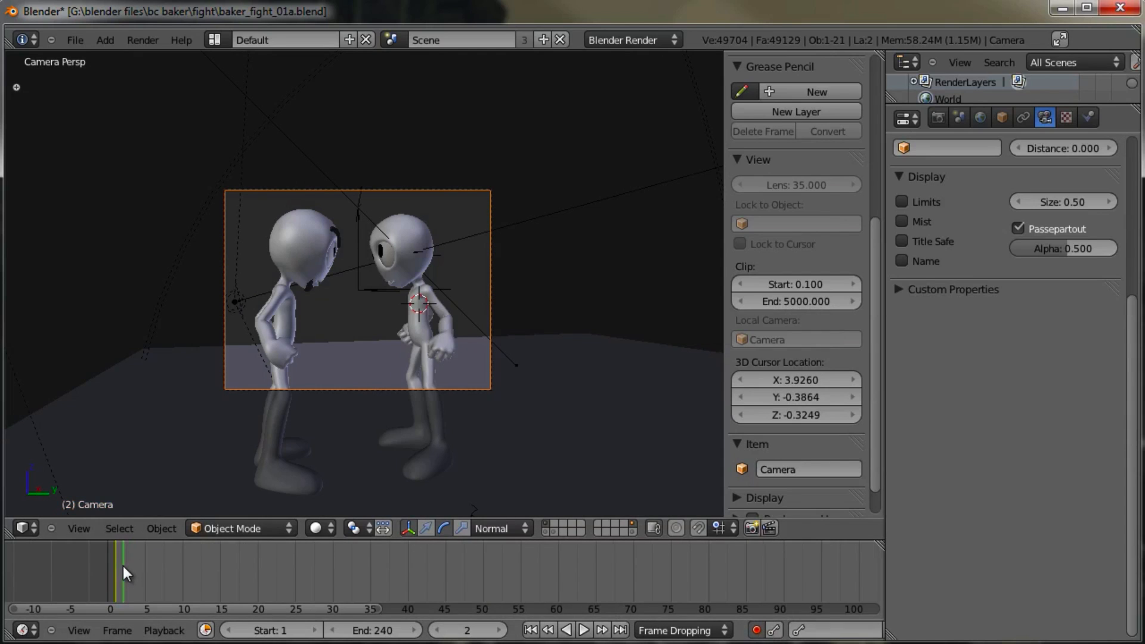
{"action": "left_click_drag", "start_coordinate": [130, 567], "coordinate": [274, 583]}
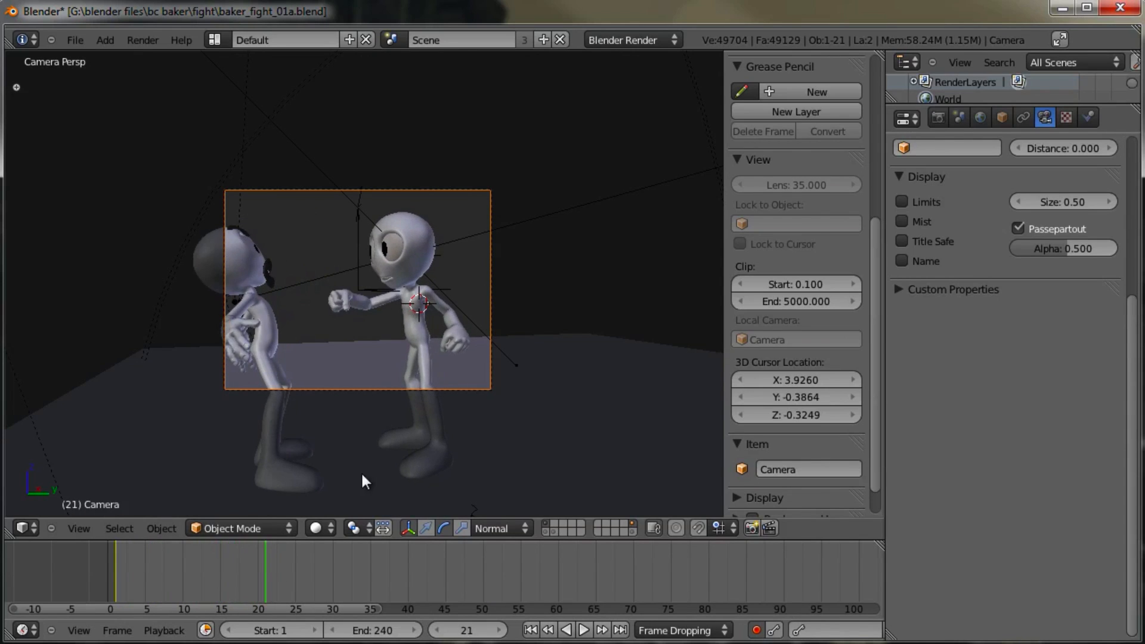
{"action": "right_click", "coordinate": [365, 240]}
{"action": "right_click", "coordinate": [363, 239]}
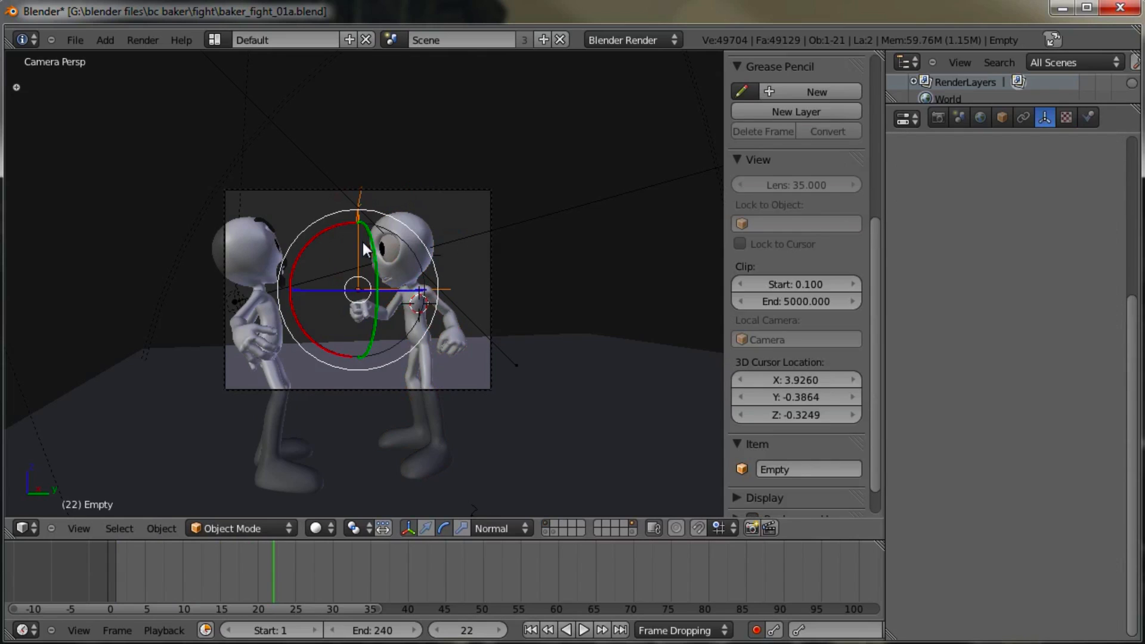
{"action": "key", "text": "g"}
{"action": "right_click", "coordinate": [521, 287]}
{"action": "left_click", "coordinate": [530, 631]}
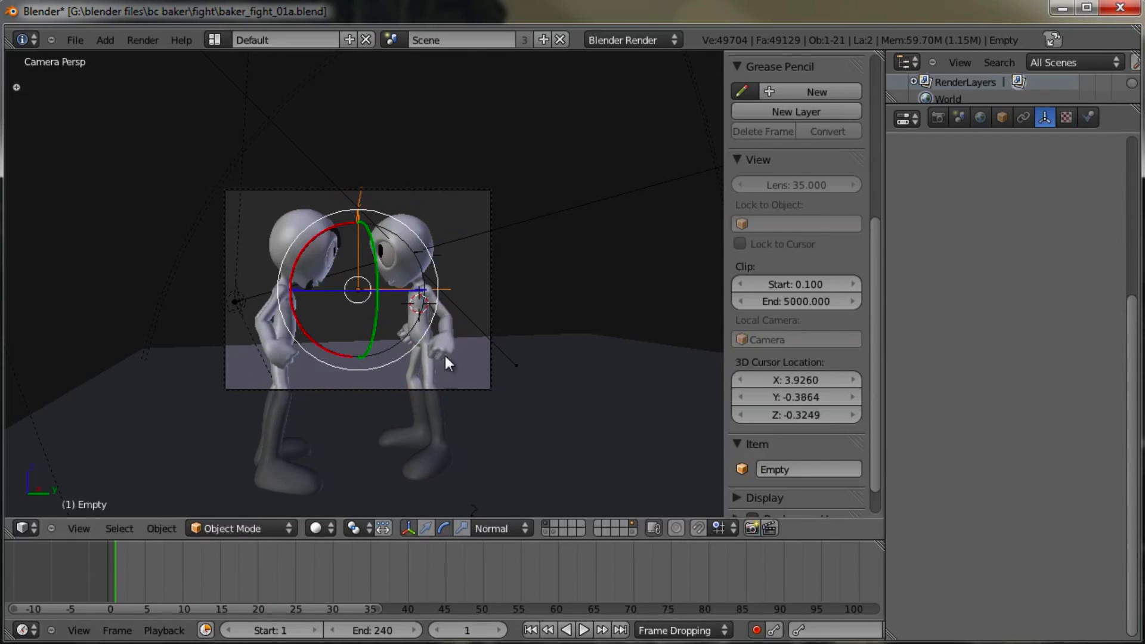
{"action": "key", "text": "i"}
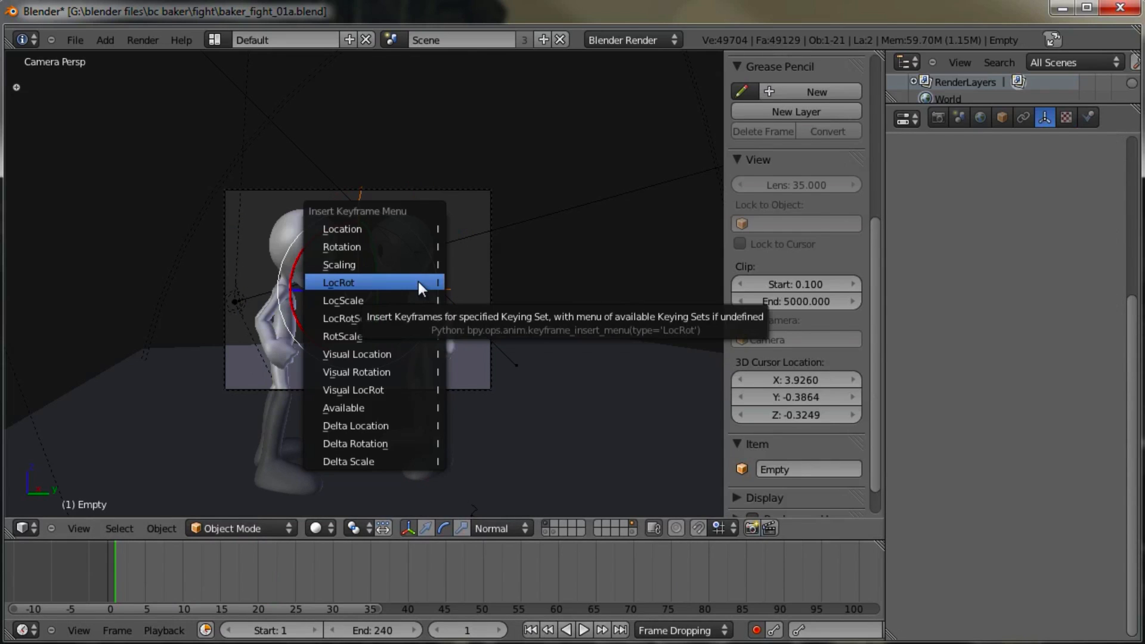
{"action": "left_click", "coordinate": [369, 232]}
Step: At frame 26, shift the Empty toward the evil Baker to re-aim the camera, and keyframe it
{"action": "scroll", "coordinate": [396, 378], "scroll_direction": "up", "scroll_amount": 2}
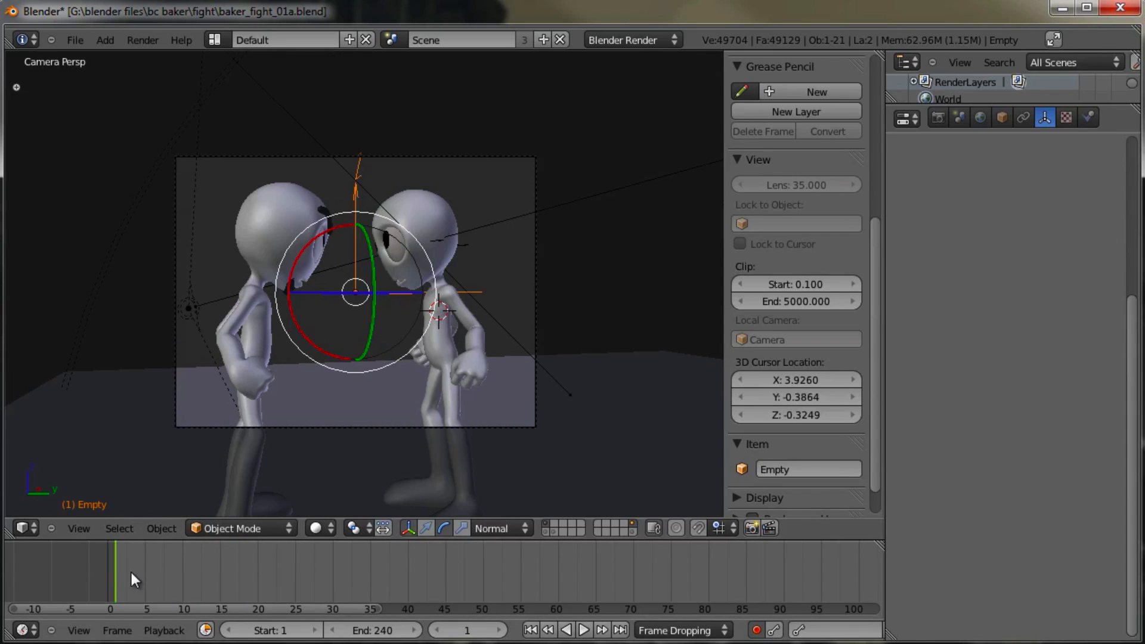
{"action": "left_click_drag", "start_coordinate": [130, 570], "coordinate": [303, 574]}
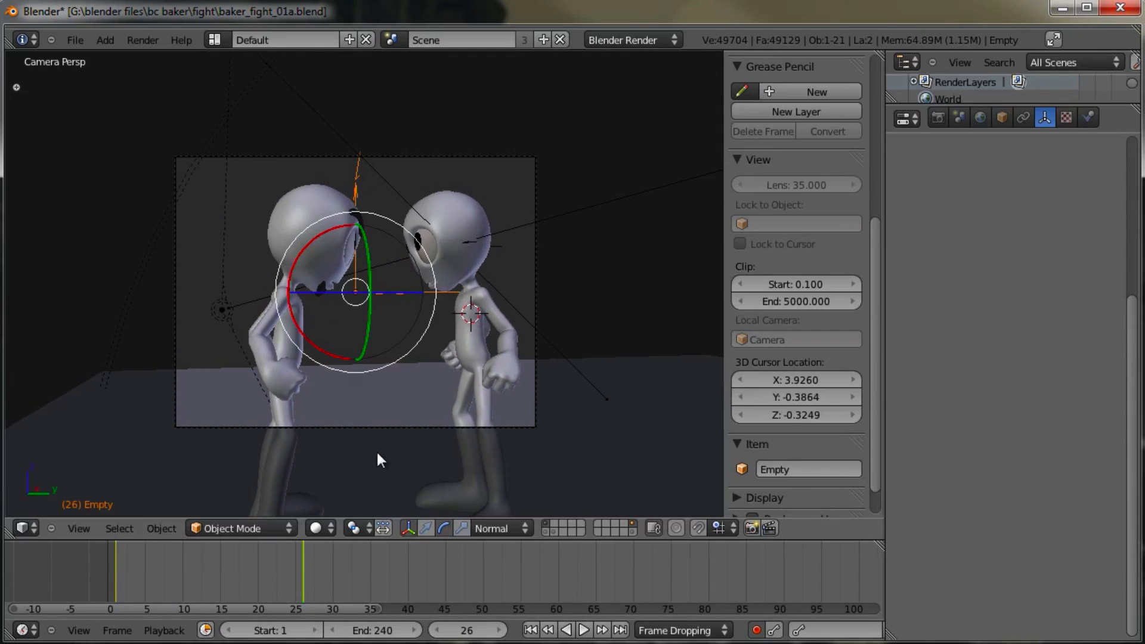
Step: At frame 51, shift the Empty to re-aim the camera at the two Bakers, and keyframe its location
{"action": "left_click_drag", "start_coordinate": [203, 566], "coordinate": [442, 575]}
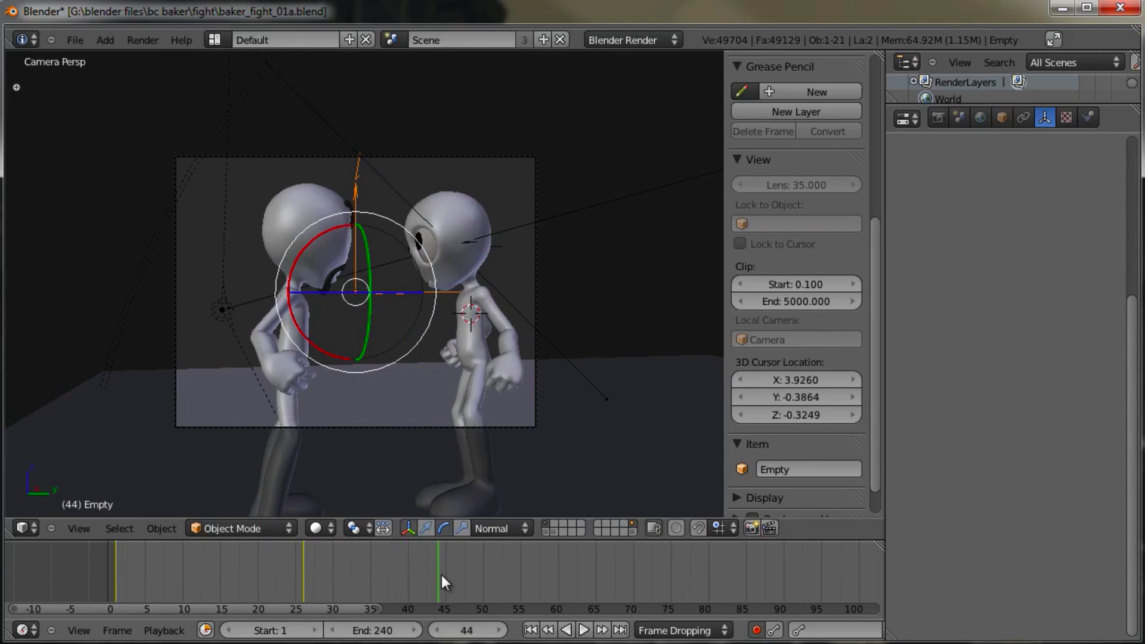
{"action": "key", "text": "alt+a"}
{"action": "right_click", "coordinate": [368, 420]}
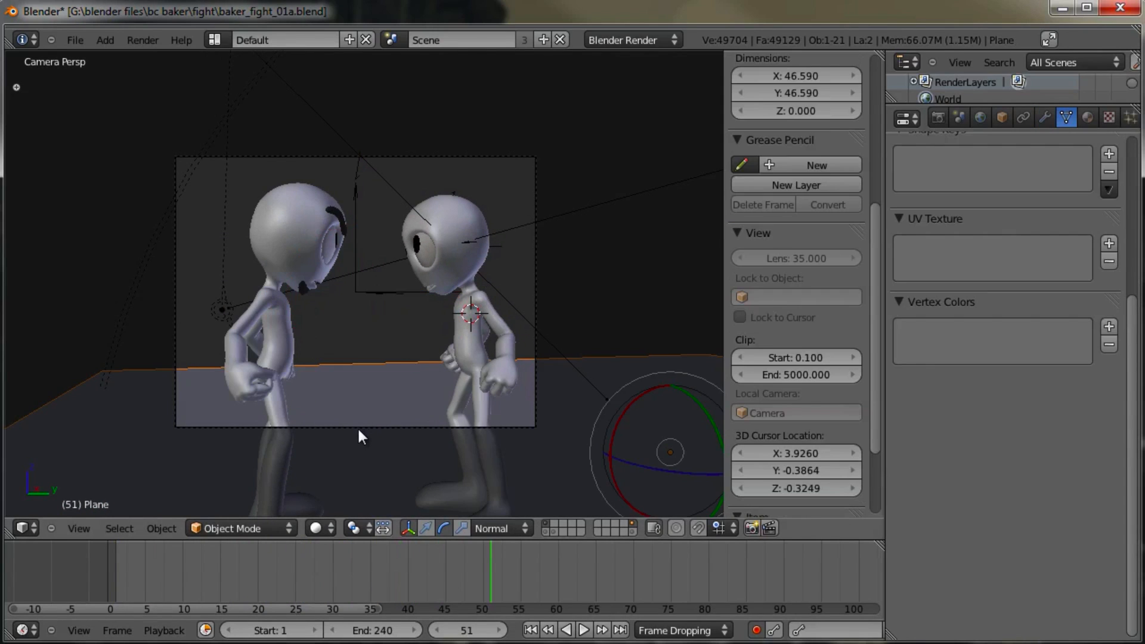
{"action": "right_click", "coordinate": [371, 288]}
{"action": "key", "text": "g"}
{"action": "left_click", "coordinate": [403, 307]}
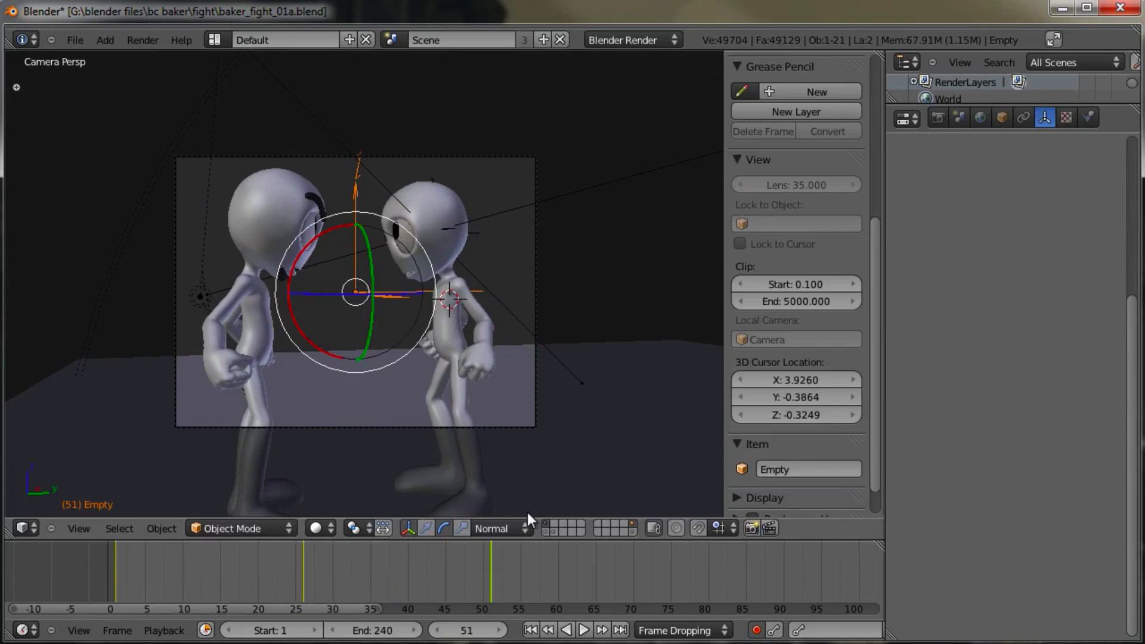
Step: Near frame 69, move the Empty to follow the action, keyframe its location, and return to frame 45
{"action": "left_click_drag", "start_coordinate": [527, 576], "coordinate": [400, 583]}
{"action": "key", "text": "g"}
{"action": "left_click", "coordinate": [601, 341]}
{"action": "left_click", "coordinate": [445, 579]}
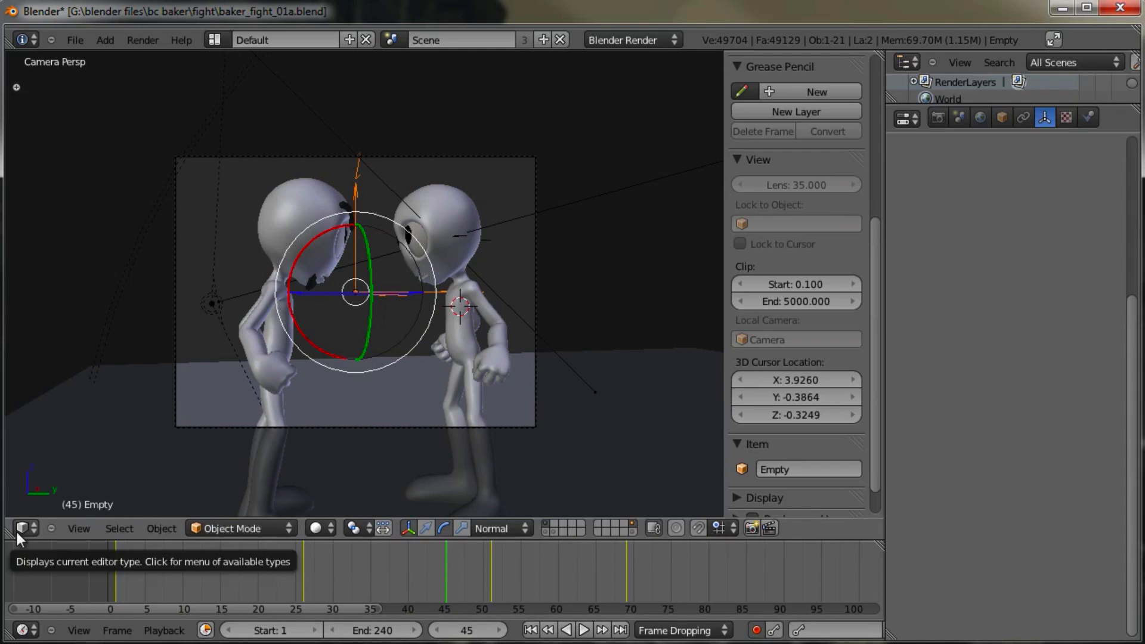
Step: Split the 3D view in two side by side and turn one half into a Graph Editor
{"action": "left_click_drag", "start_coordinate": [9, 536], "coordinate": [451, 531]}
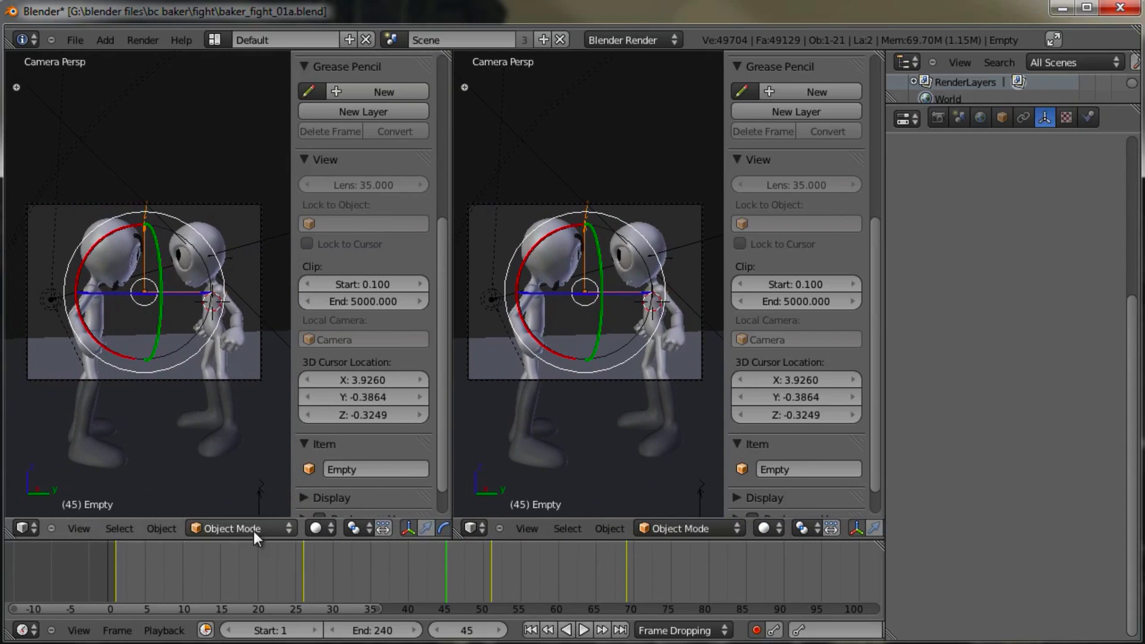
{"action": "left_click", "coordinate": [25, 529]}
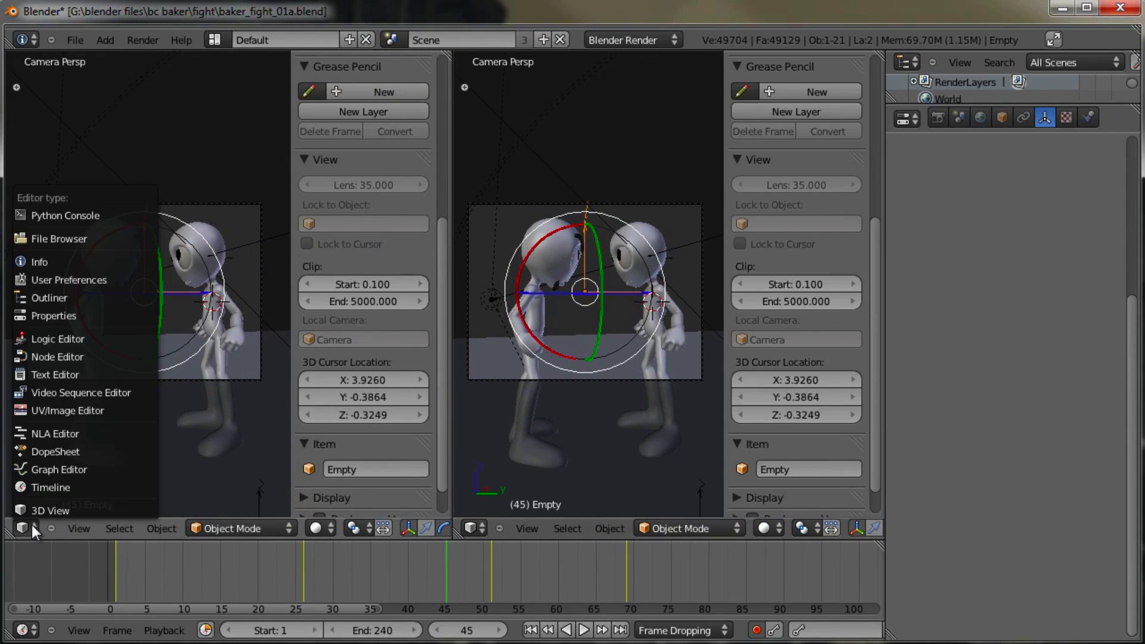
{"action": "left_click", "coordinate": [48, 469]}
{"action": "middle_click_drag", "start_coordinate": [304, 331], "coordinate": [336, 330]}
{"action": "scroll", "coordinate": [345, 341], "scroll_direction": "up", "scroll_amount": 3}
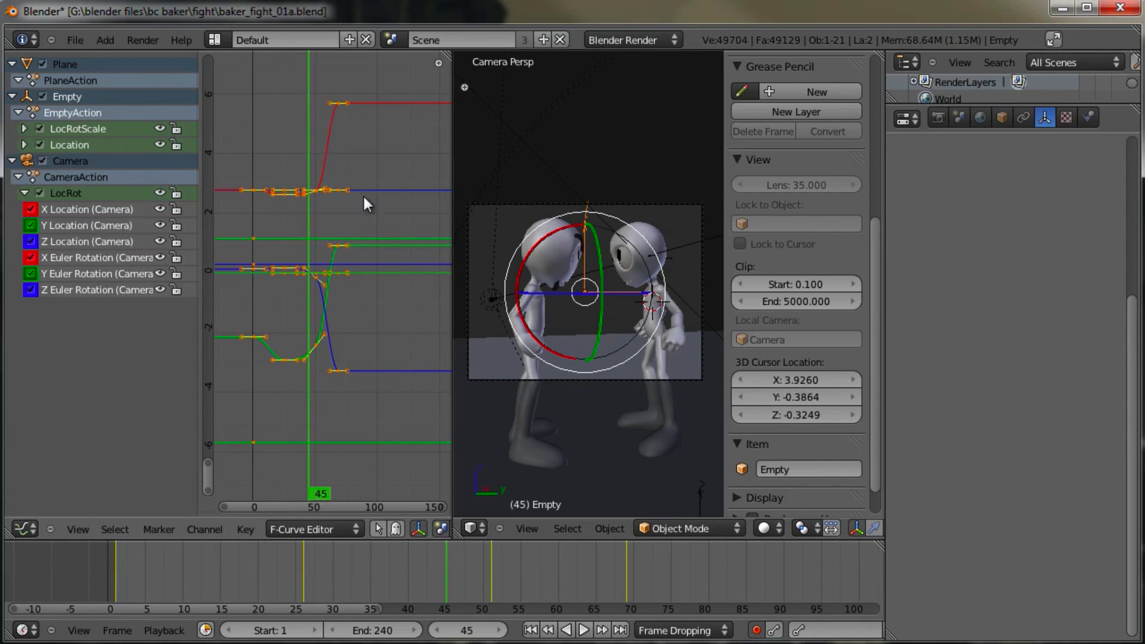
Step: Widen the Graph Editor and show its properties for the Empty's X Location curve
{"action": "middle_click_drag", "start_coordinate": [347, 192], "coordinate": [348, 302]}
{"action": "scroll", "coordinate": [346, 303], "scroll_direction": "up", "scroll_amount": 2}
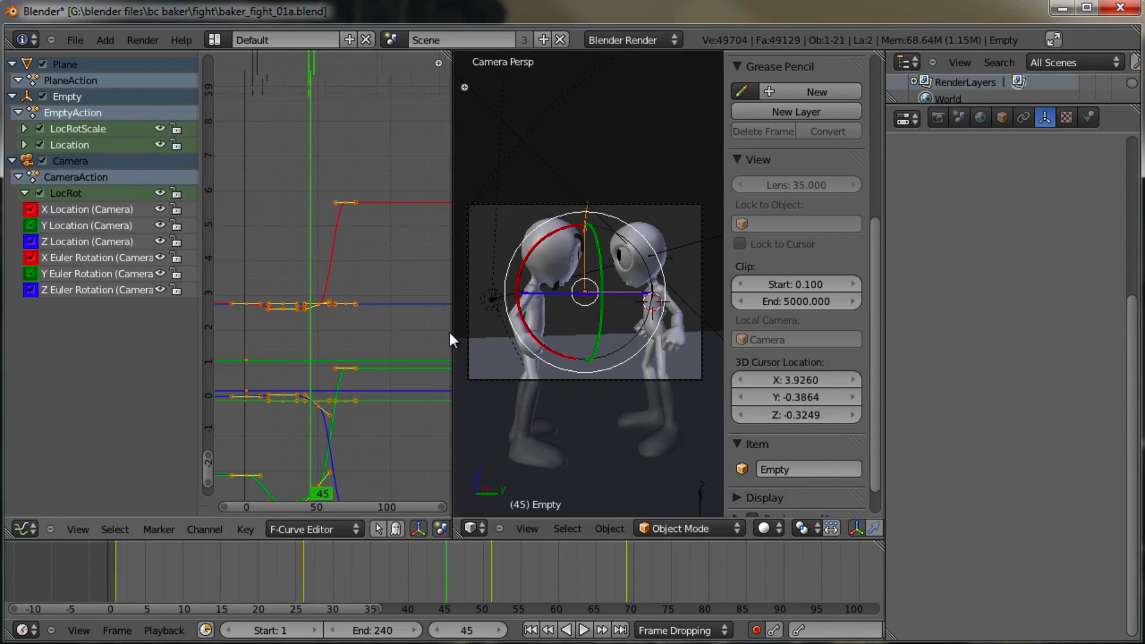
{"action": "left_click_drag", "start_coordinate": [448, 331], "coordinate": [493, 316]}
{"action": "key", "text": "n"}
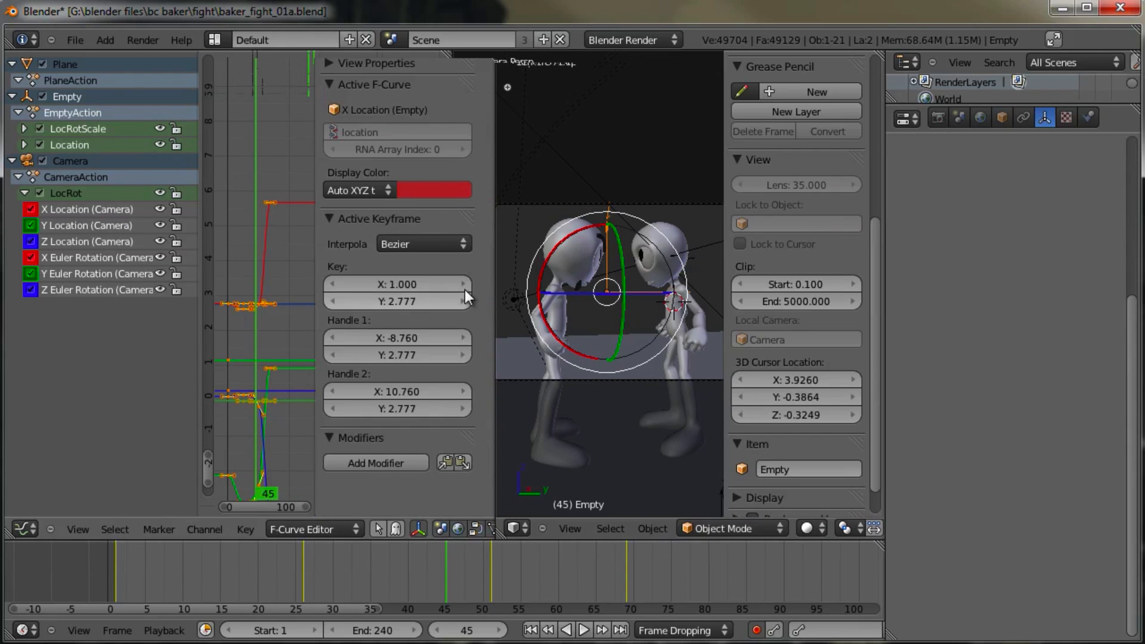
{"action": "left_click_drag", "start_coordinate": [496, 266], "coordinate": [570, 263]}
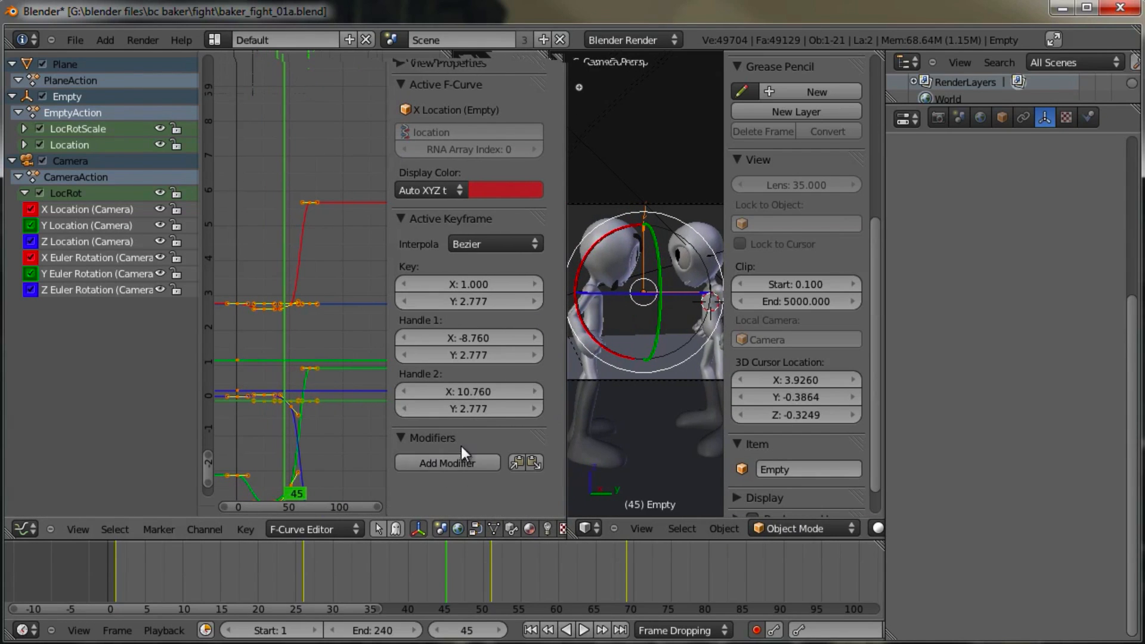
Step: Add a Noise modifier to the Empty's X Location F-curve
{"action": "left_click", "coordinate": [446, 466]}
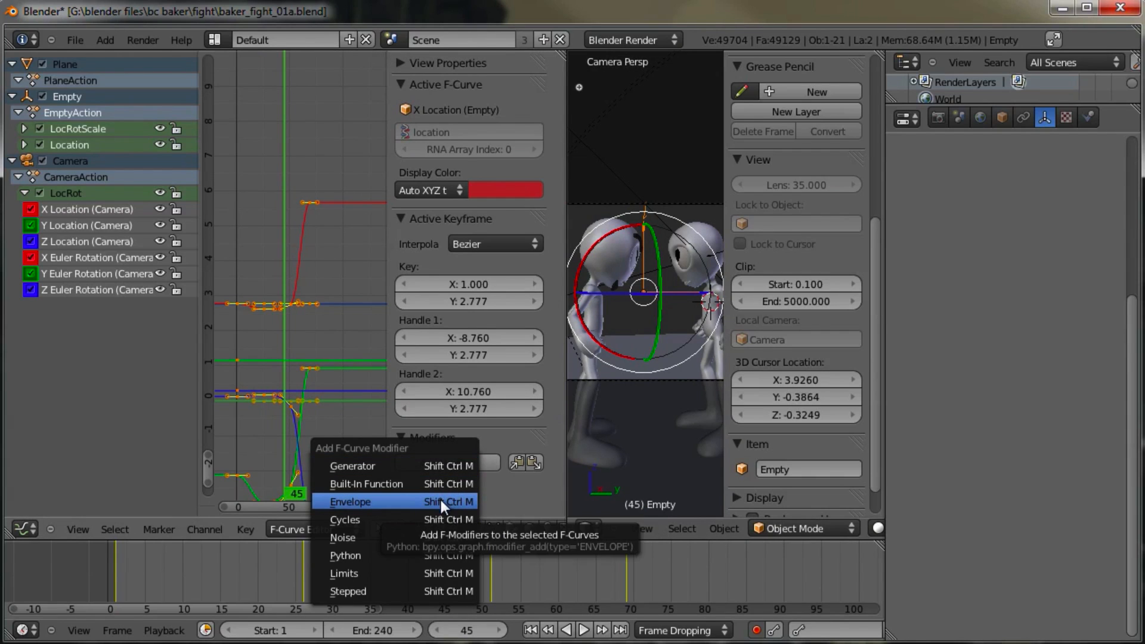
{"action": "left_click", "coordinate": [406, 536]}
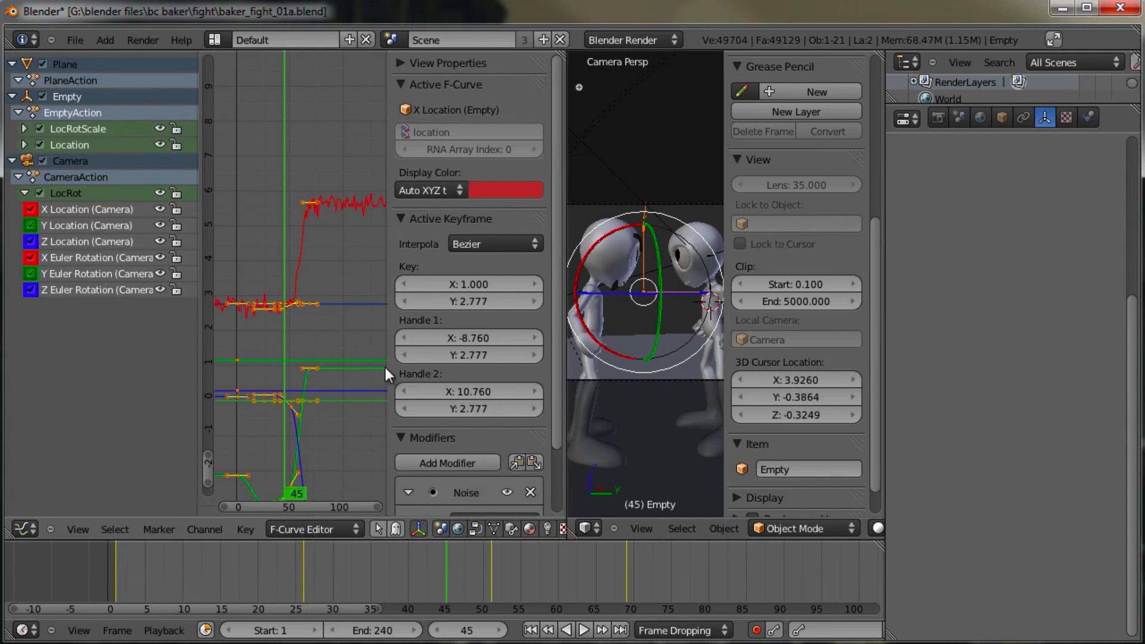
{"action": "mouse_move", "coordinate": [308, 261]}
{"action": "middle_mouse_down"}
{"action": "mouse_move", "coordinate": [342, 240]}
{"action": "mouse_move", "coordinate": [309, 266]}
{"action": "middle_mouse_up"}
{"action": "scroll", "coordinate": [327, 259], "scroll_direction": "up", "scroll_amount": 5}
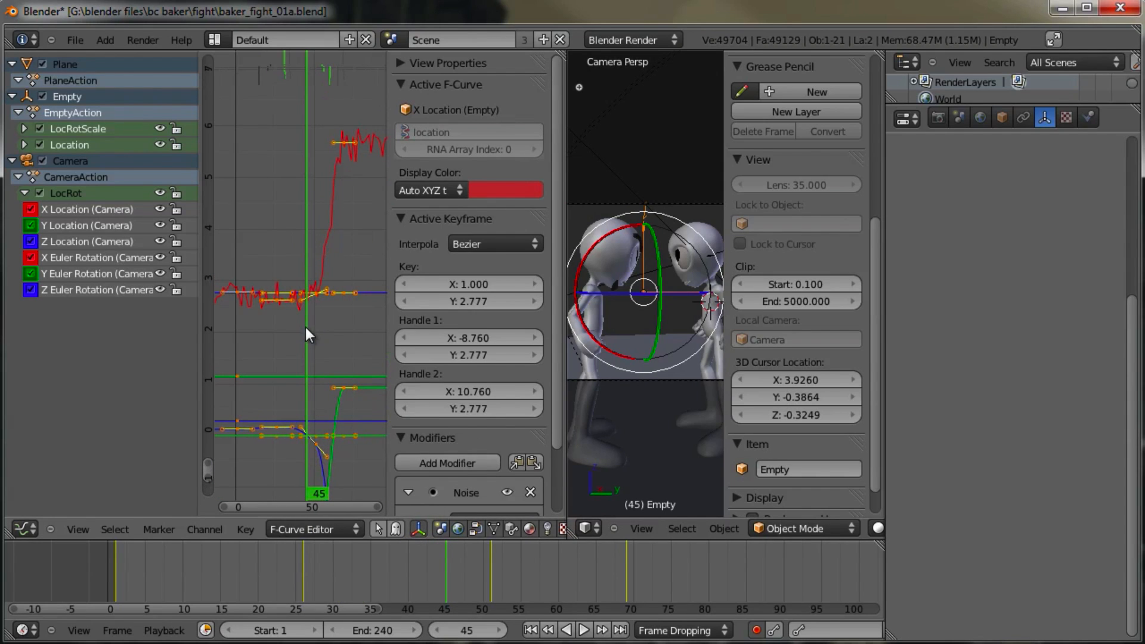
Step: Hide the 3D view's properties, fit the camera frame in the viewport, and scrub through to frame 90 to preview the shake
{"action": "left_click_drag", "start_coordinate": [306, 332], "coordinate": [245, 335]}
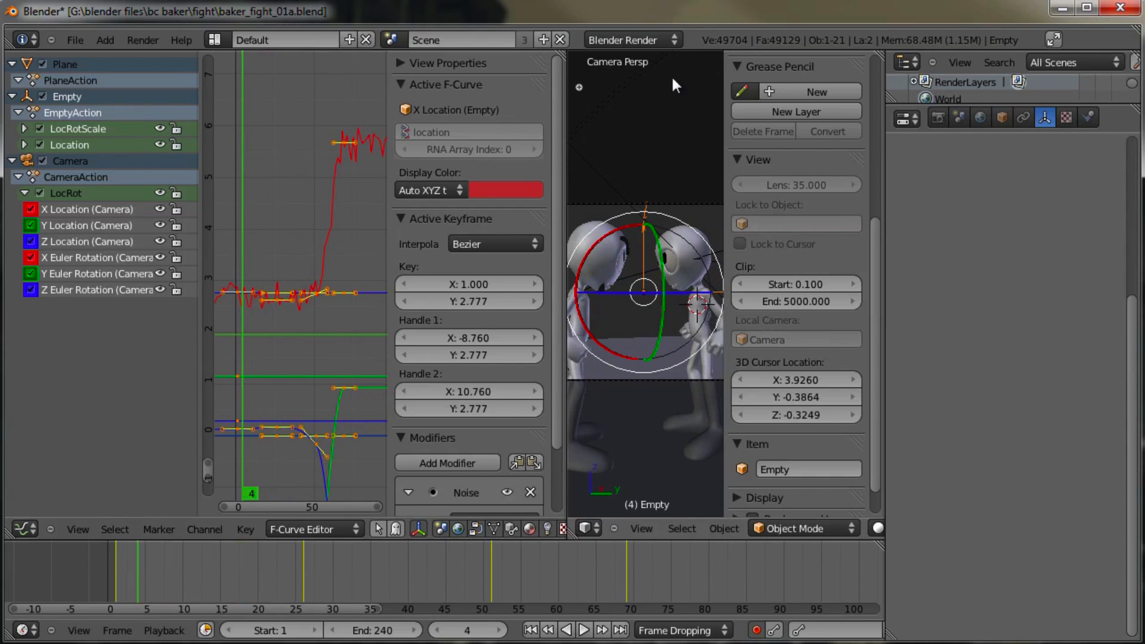
{"action": "key", "text": "n"}
{"action": "key", "text": "Home"}
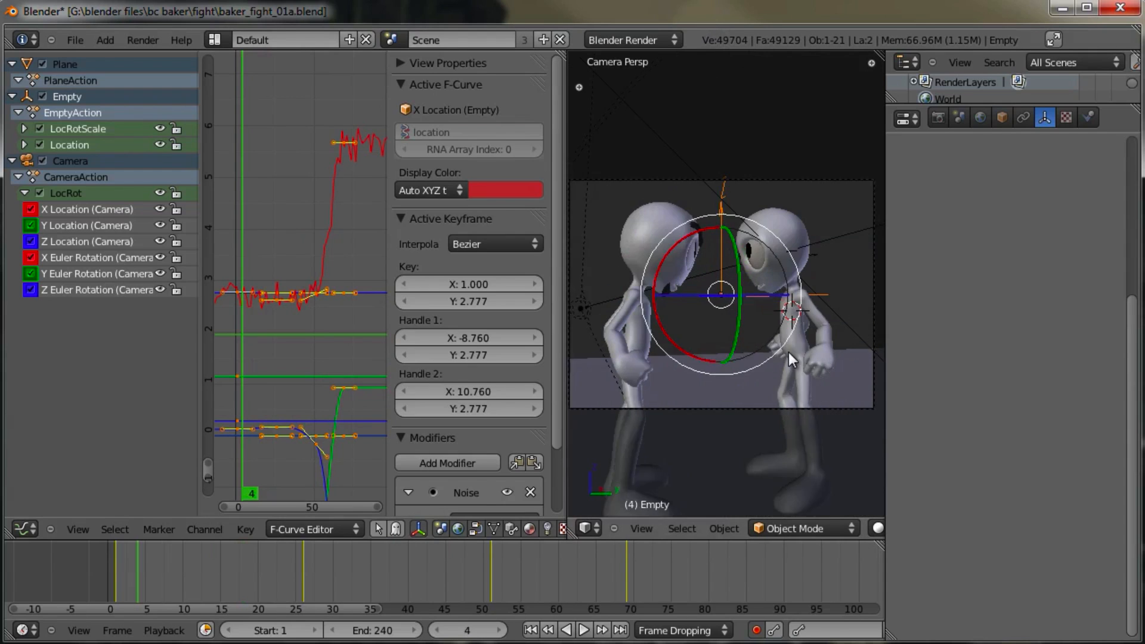
{"action": "scroll", "coordinate": [788, 352], "scroll_direction": "up", "scroll_amount": 3}
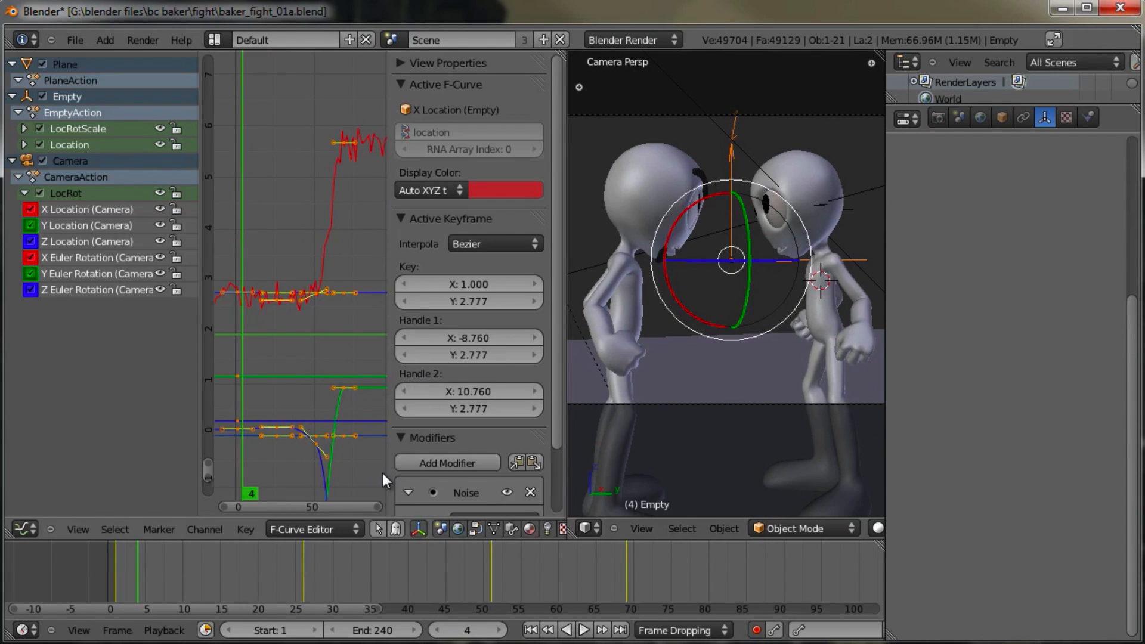
{"action": "left_click_drag", "start_coordinate": [130, 563], "coordinate": [776, 559]}
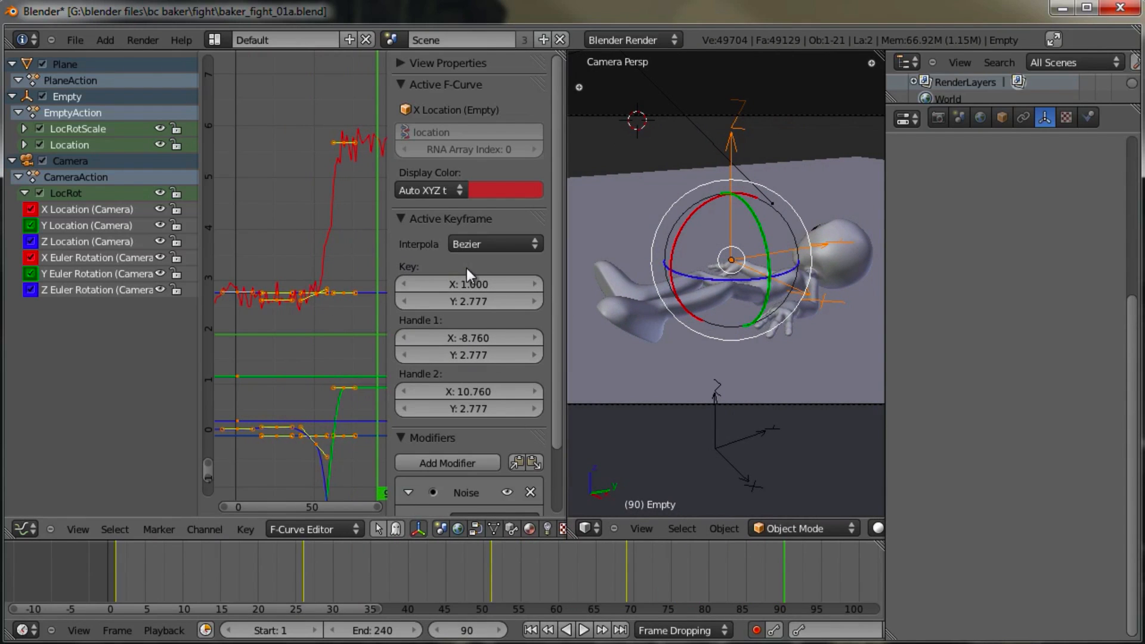
Step: Try a noise Scale of about 18.36 and scrub through the shot to preview it
{"action": "scroll", "coordinate": [498, 314], "scroll_direction": "down", "scroll_amount": 3}
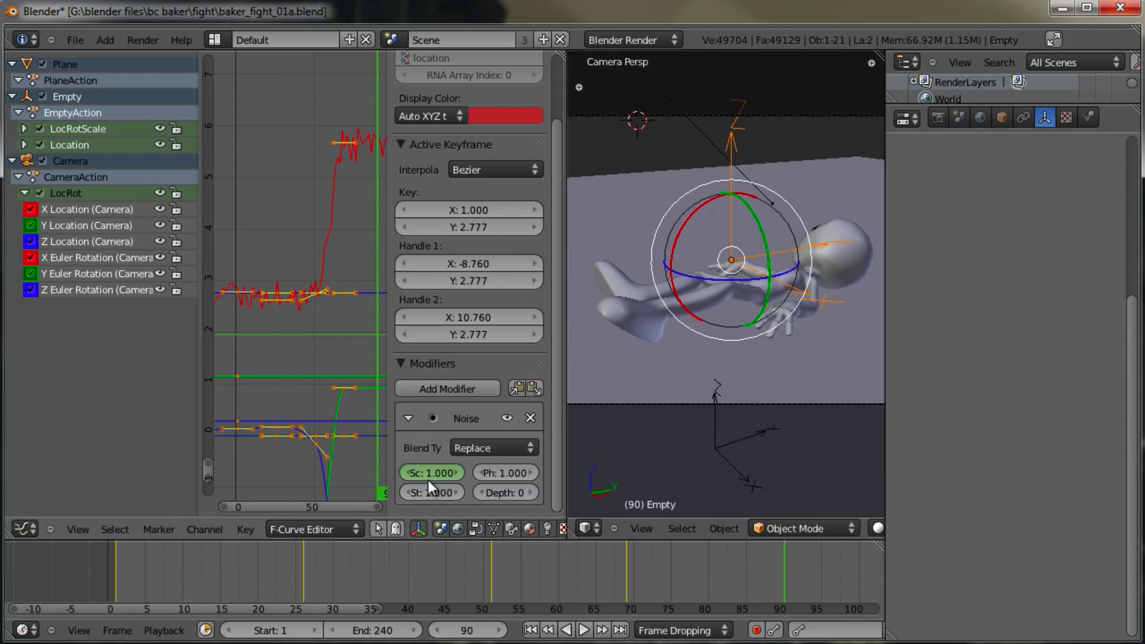
{"action": "left_click_drag", "start_coordinate": [429, 480], "coordinate": [449, 477]}
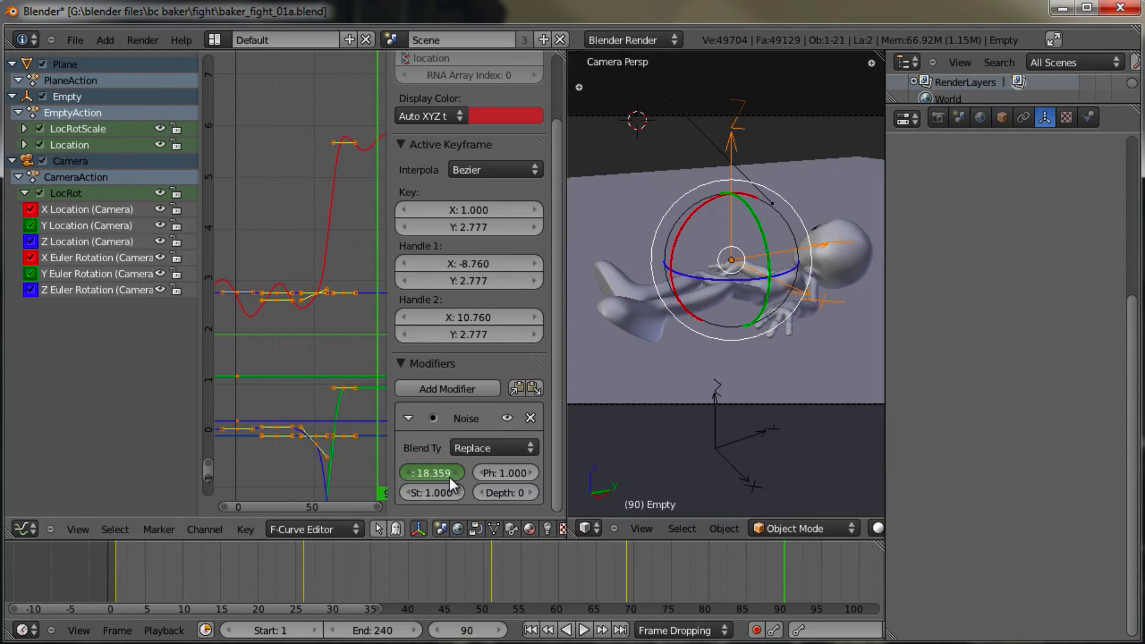
{"action": "left_click_drag", "start_coordinate": [238, 559], "coordinate": [476, 560]}
Step: Try a noise Scale of 0.75, and reset it to 1
{"action": "mouse_move", "coordinate": [443, 473]}
{"action": "left_mouse_down"}
{"action": "mouse_move", "coordinate": [389, 471]}
{"action": "mouse_move", "coordinate": [416, 484]}
{"action": "mouse_move", "coordinate": [481, 478]}
{"action": "mouse_move", "coordinate": [356, 479]}
{"action": "mouse_move", "coordinate": [438, 481]}
{"action": "left_mouse_up"}
{"action": "type", "text": "0.75"}
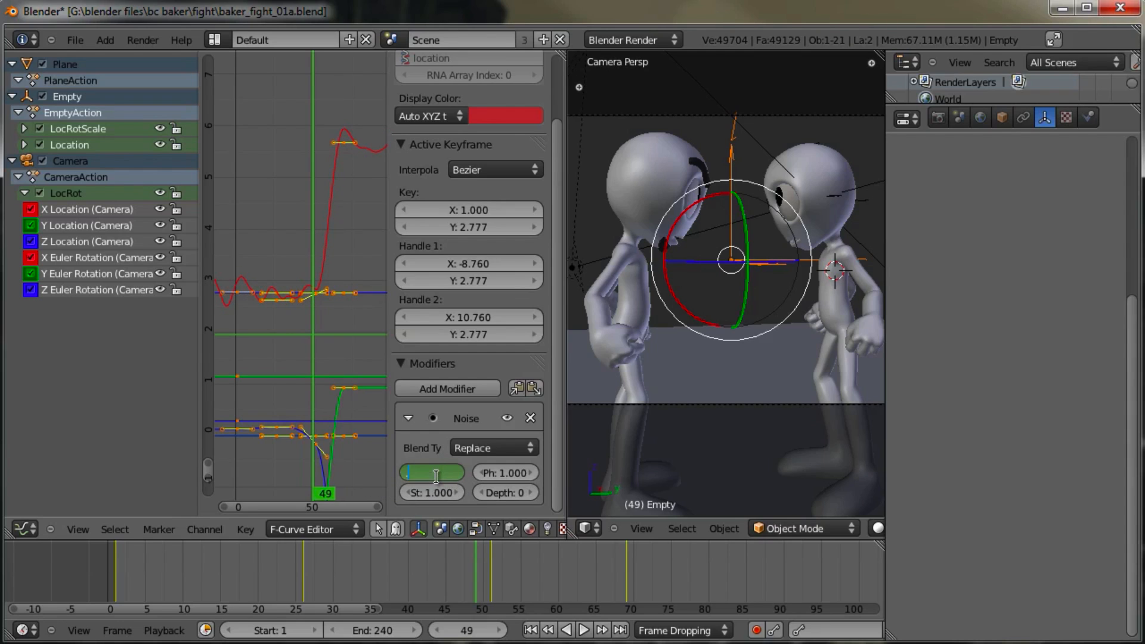
{"action": "key", "text": "Return"}
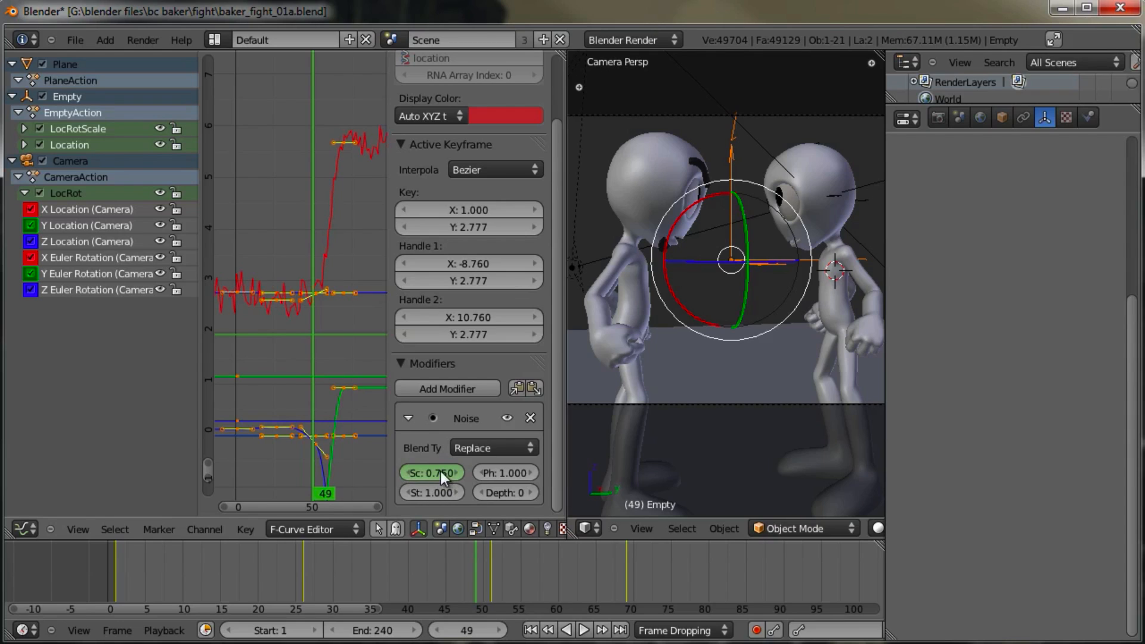
{"action": "left_click", "coordinate": [441, 471]}
{"action": "type", "text": "1"}
{"action": "key", "text": "Return"}
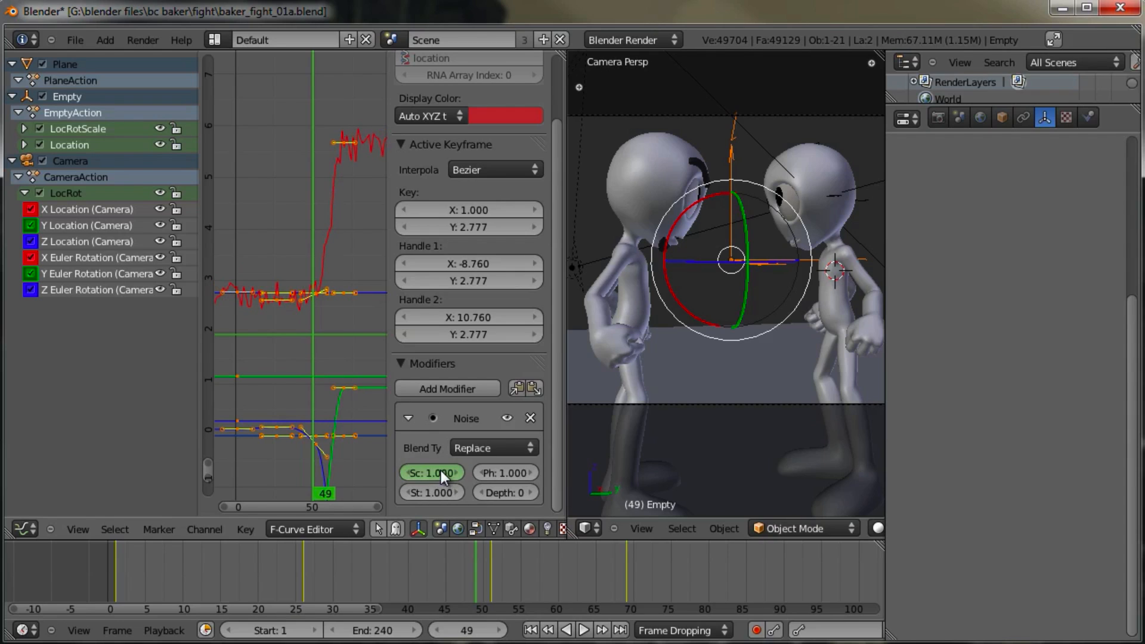
Step: Set the noise Scale to 3.5 and widen the Graph Editor's properties so the field names are readable
{"action": "left_click", "coordinate": [442, 473]}
{"action": "key", "text": "Return"}
{"action": "left_click_drag", "start_coordinate": [442, 470], "coordinate": [449, 471]}
{"action": "type", "text": "33"}
{"action": "key", "text": "BackSpace"}
{"action": "type", "text": ".5"}
{"action": "key", "text": "Return"}
{"action": "left_click_drag", "start_coordinate": [393, 456], "coordinate": [351, 453]}
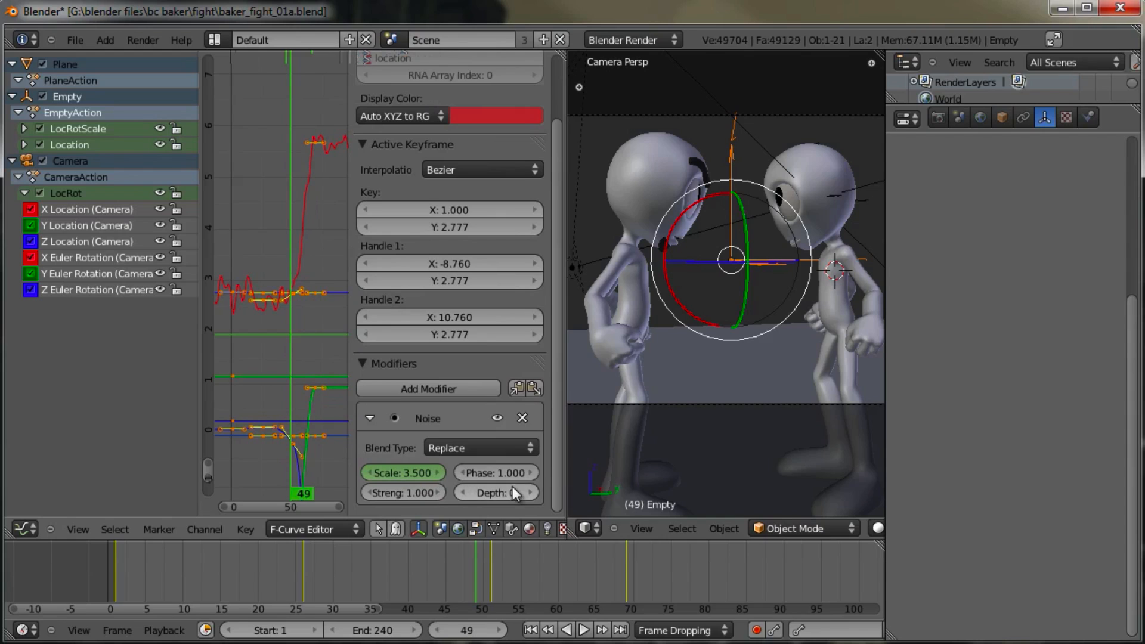
Step: Set the noise Phase to about 28.36, giving the curve more room to judge its shape
{"action": "left_click_drag", "start_coordinate": [514, 474], "coordinate": [534, 471]}
{"action": "middle_click_drag", "start_coordinate": [259, 242], "coordinate": [292, 299]}
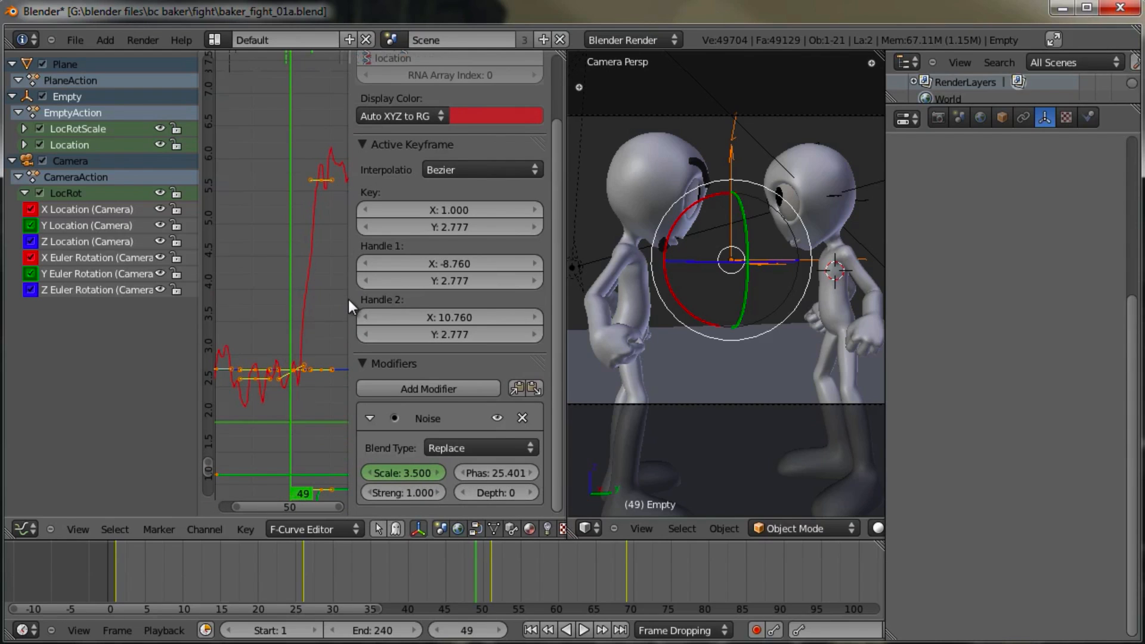
{"action": "left_click_drag", "start_coordinate": [349, 299], "coordinate": [421, 297]}
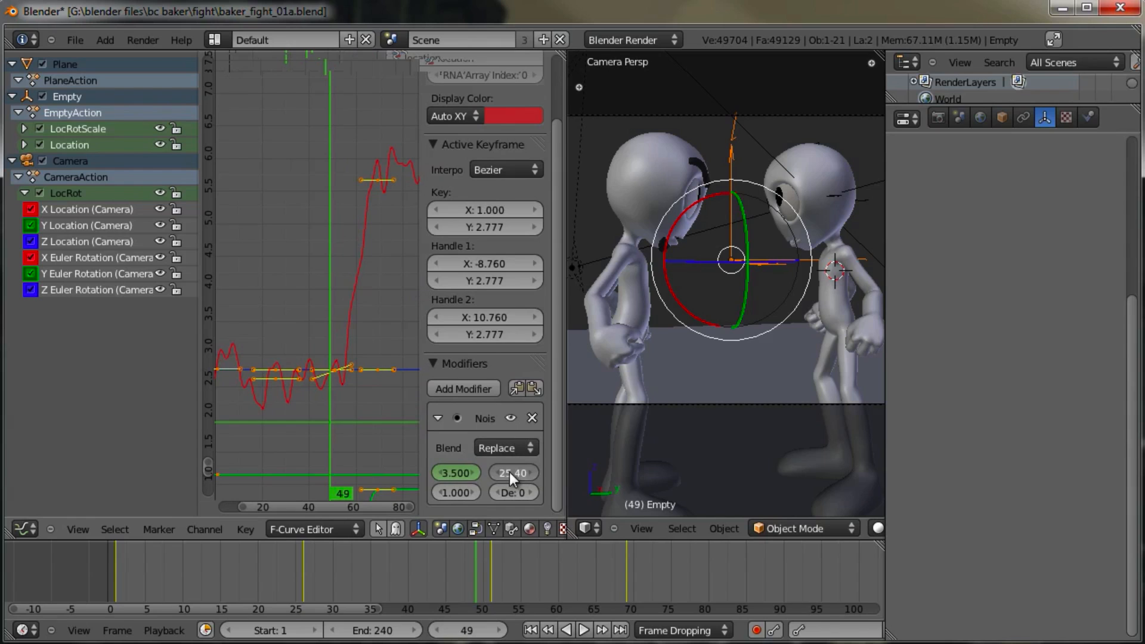
{"action": "mouse_move", "coordinate": [509, 471]}
{"action": "left_mouse_down"}
{"action": "mouse_move", "coordinate": [525, 471]}
{"action": "mouse_move", "coordinate": [510, 471]}
{"action": "left_mouse_up"}
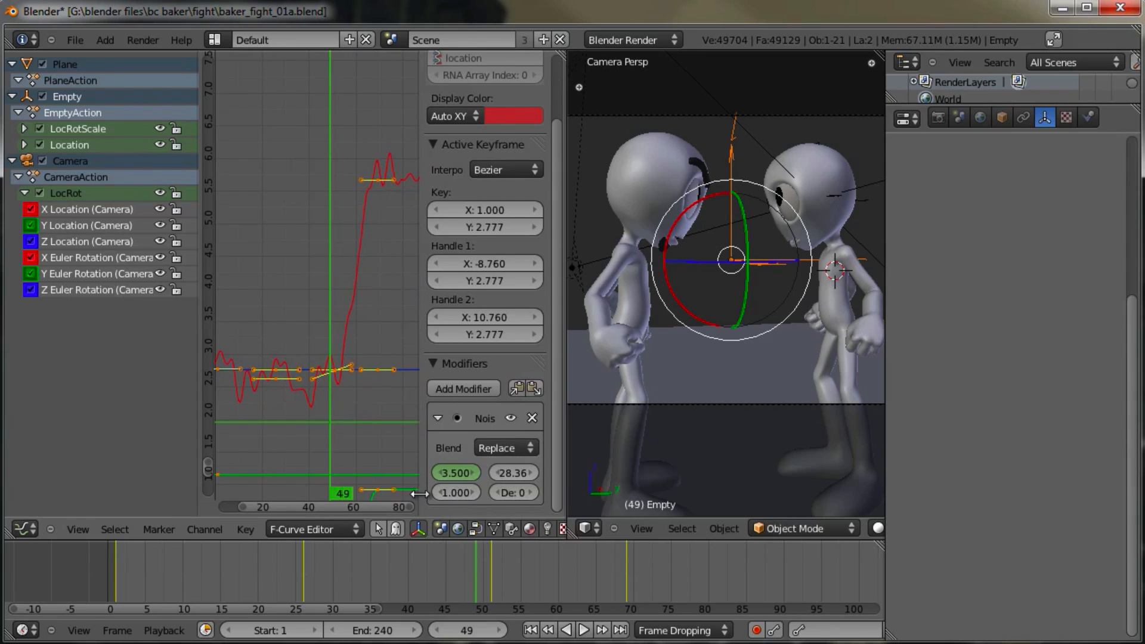
Step: Try a noise Strength of about 15, reduce it to about 1, and scrub the shot to frame 56 to preview it
{"action": "left_click_drag", "start_coordinate": [419, 493], "coordinate": [438, 479]}
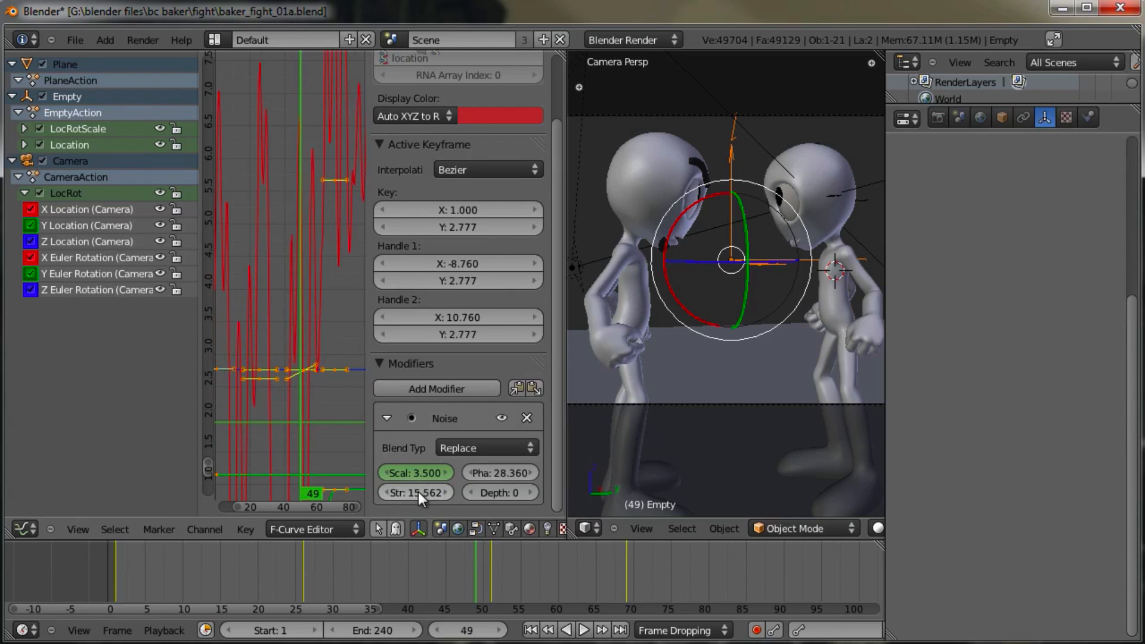
{"action": "left_click_drag", "start_coordinate": [196, 567], "coordinate": [251, 572]}
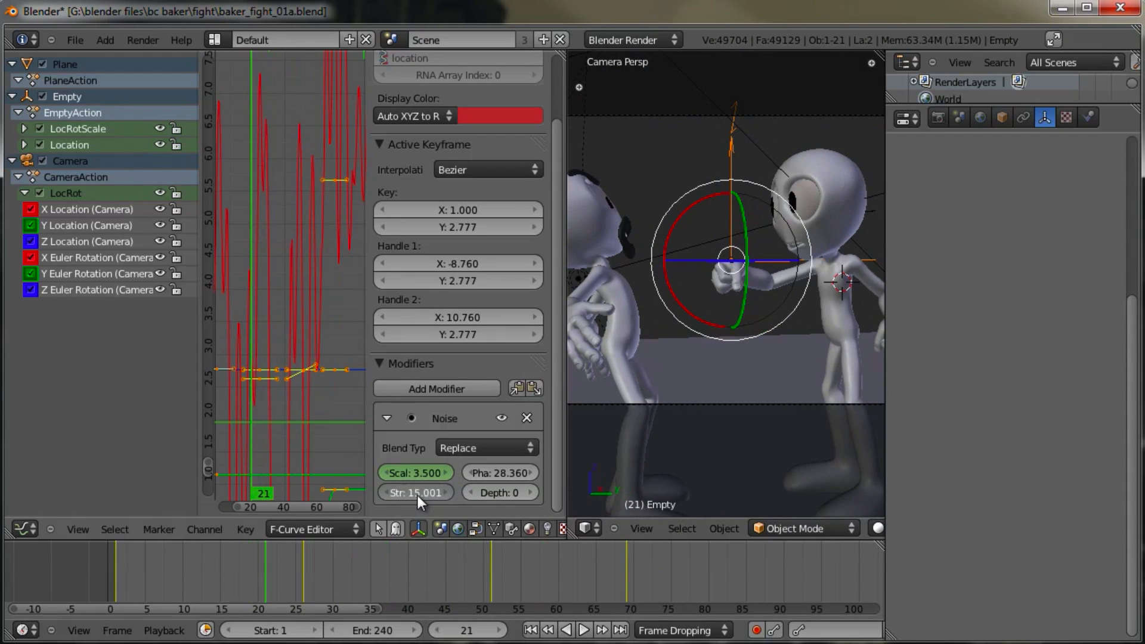
{"action": "left_click_drag", "start_coordinate": [417, 493], "coordinate": [406, 496]}
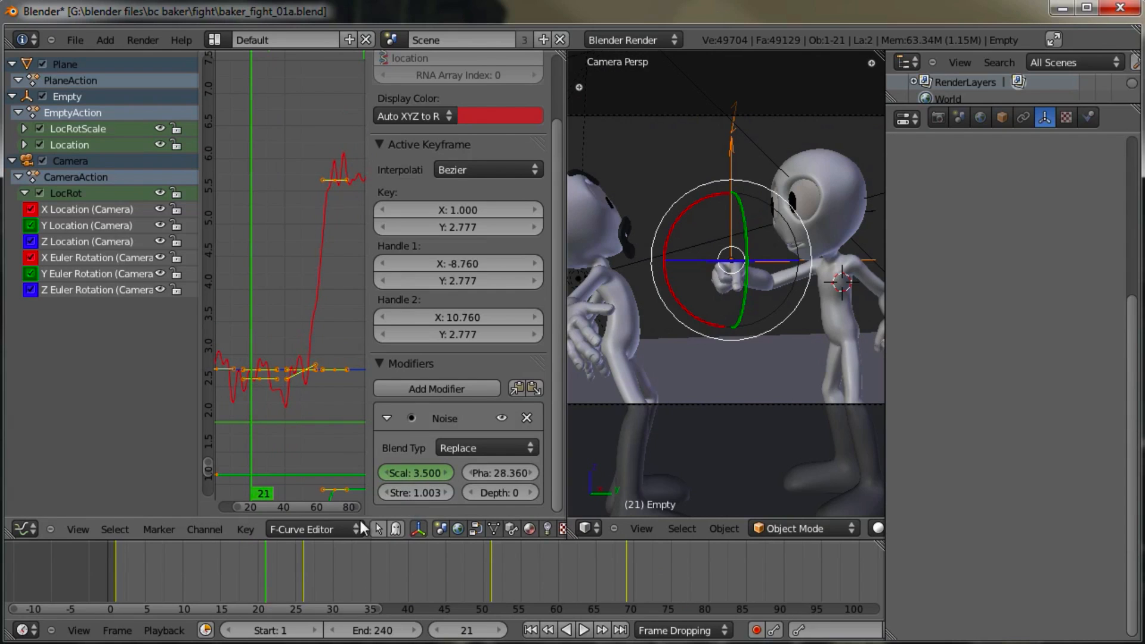
{"action": "left_click_drag", "start_coordinate": [145, 564], "coordinate": [526, 591]}
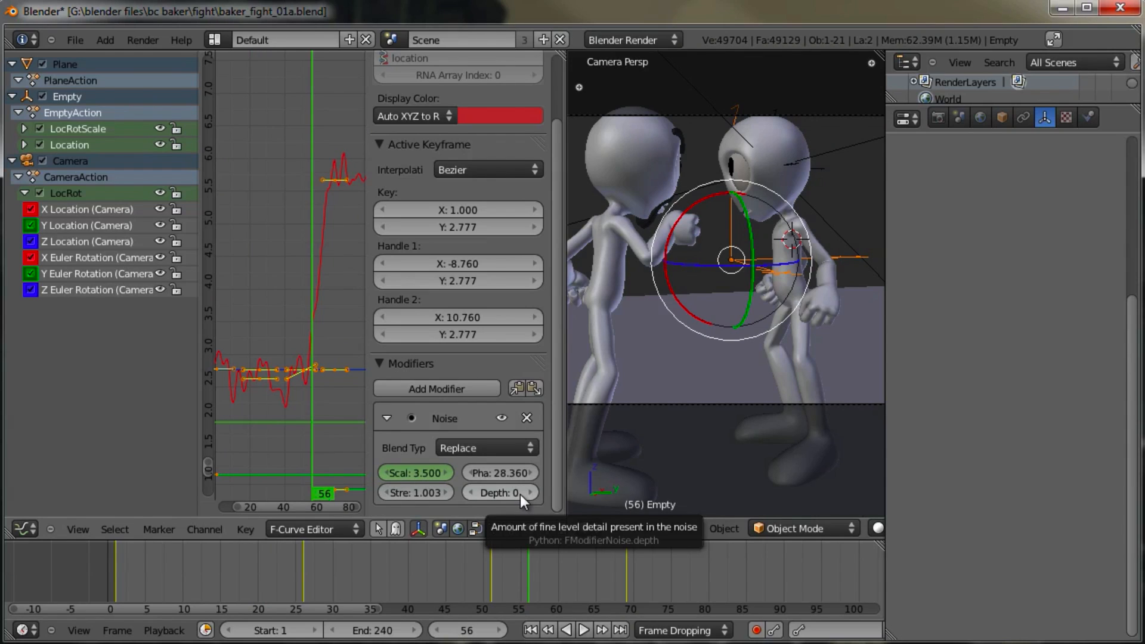
Step: Set the noise Depth to 20 and Strength to about 3.96, and adjust the Scale
{"action": "left_click_drag", "start_coordinate": [502, 491], "coordinate": [522, 489]}
{"action": "left_click", "coordinate": [525, 490]}
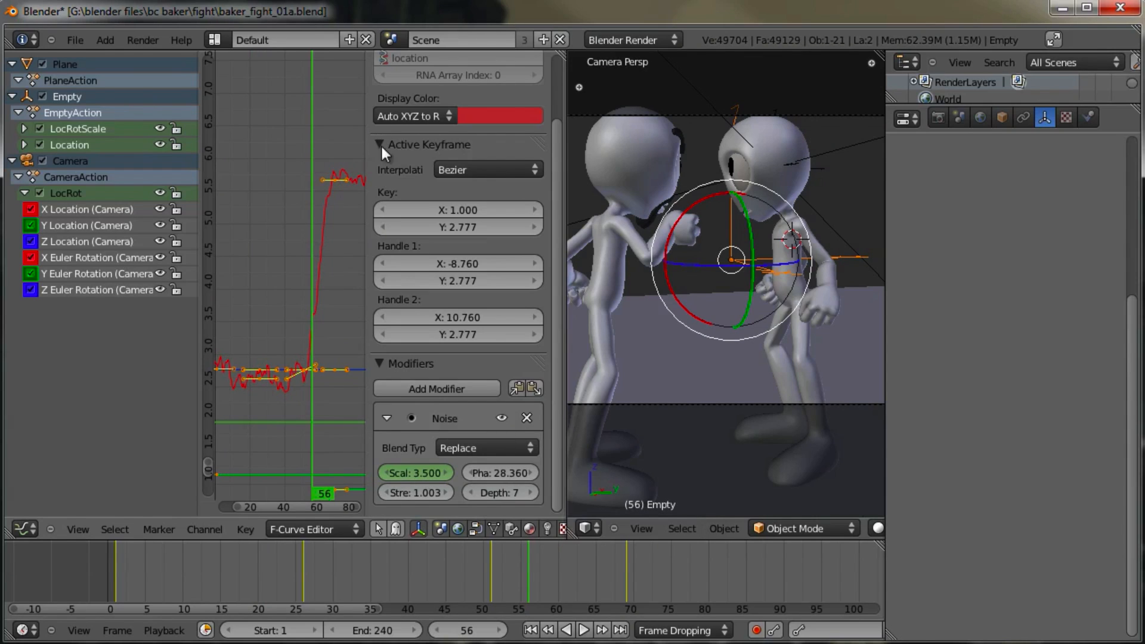
{"action": "scroll", "coordinate": [326, 295], "scroll_direction": "up", "scroll_amount": 2}
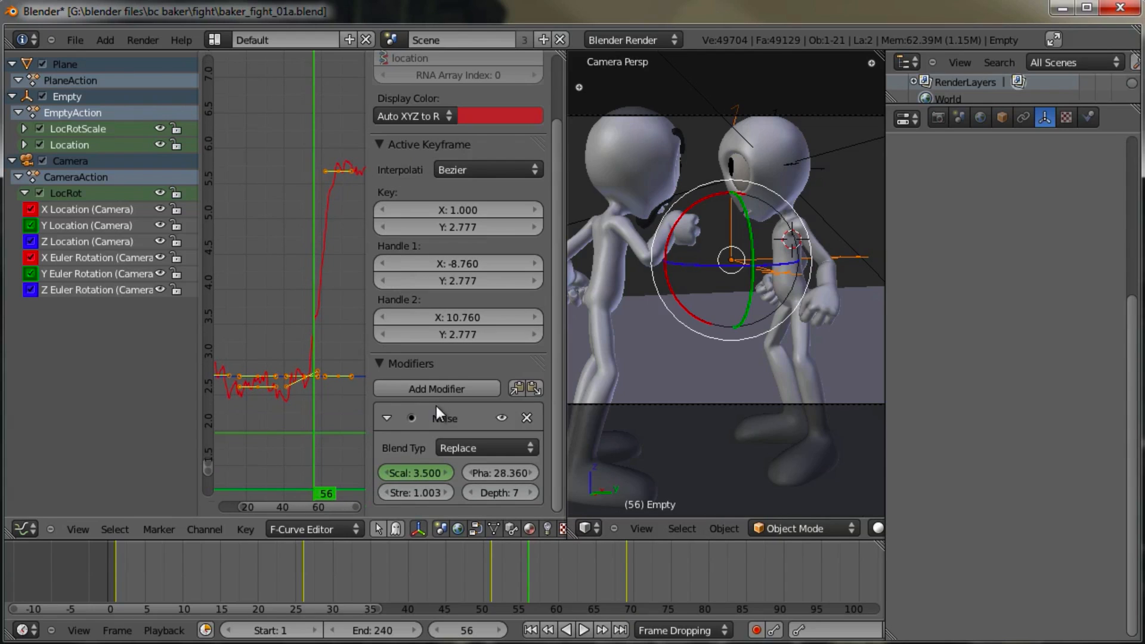
{"action": "left_click_drag", "start_coordinate": [413, 492], "coordinate": [478, 486]}
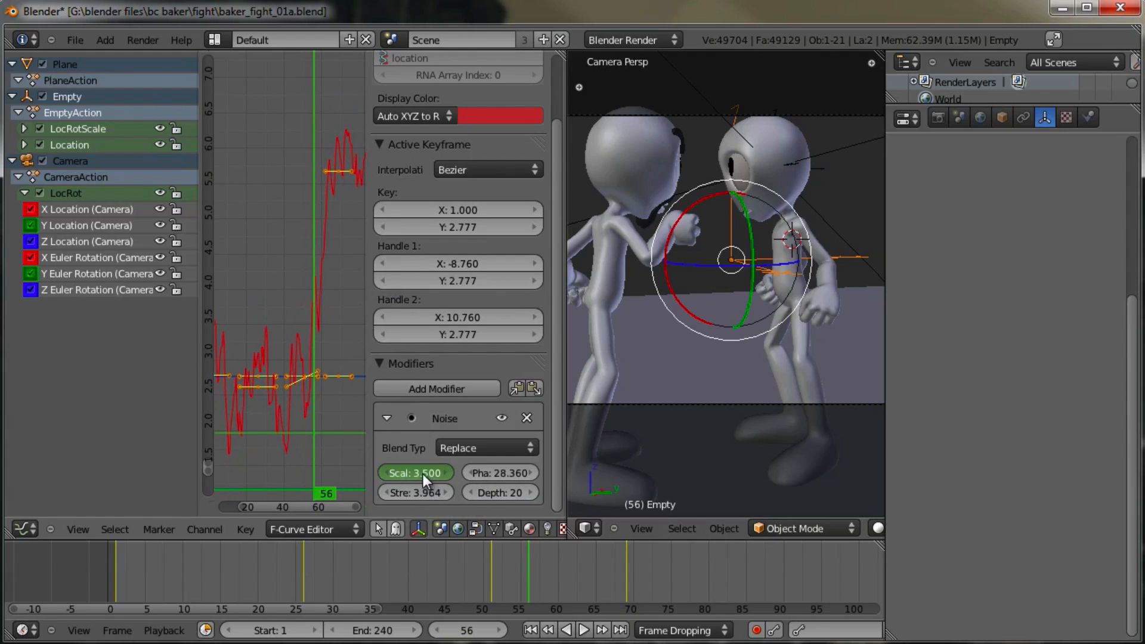
{"action": "left_click_drag", "start_coordinate": [424, 474], "coordinate": [432, 474]}
Step: Scrub back through the shot and narrow the Graph Editor's properties region to give the curves more room
{"action": "left_click_drag", "start_coordinate": [364, 596], "coordinate": [295, 524]}
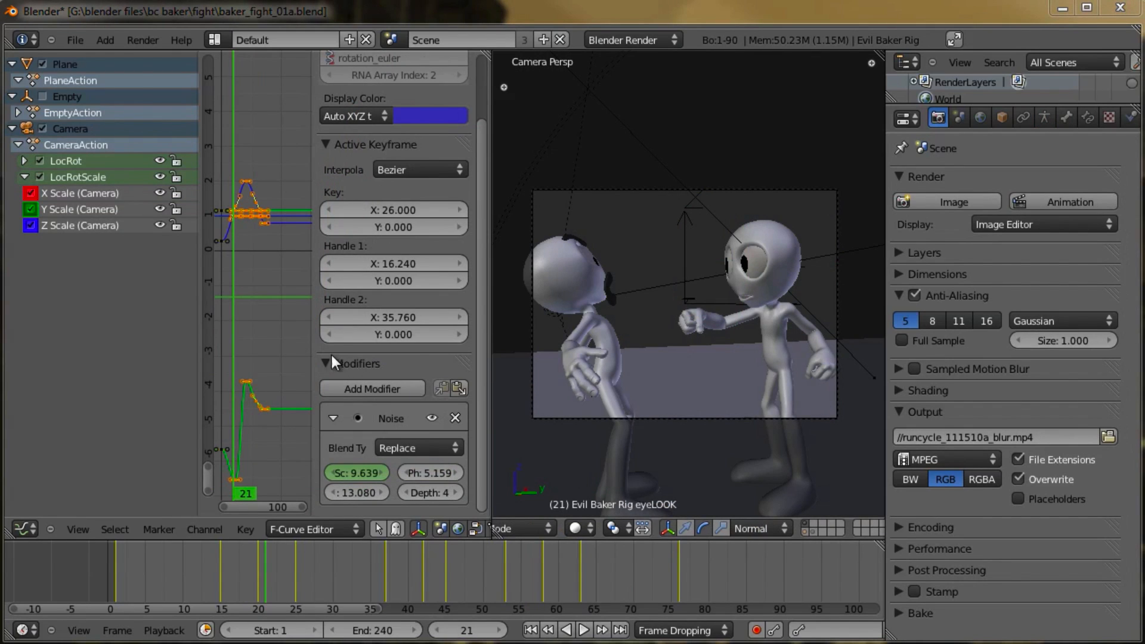
{"action": "middle_click_drag", "start_coordinate": [271, 335], "coordinate": [281, 337]}
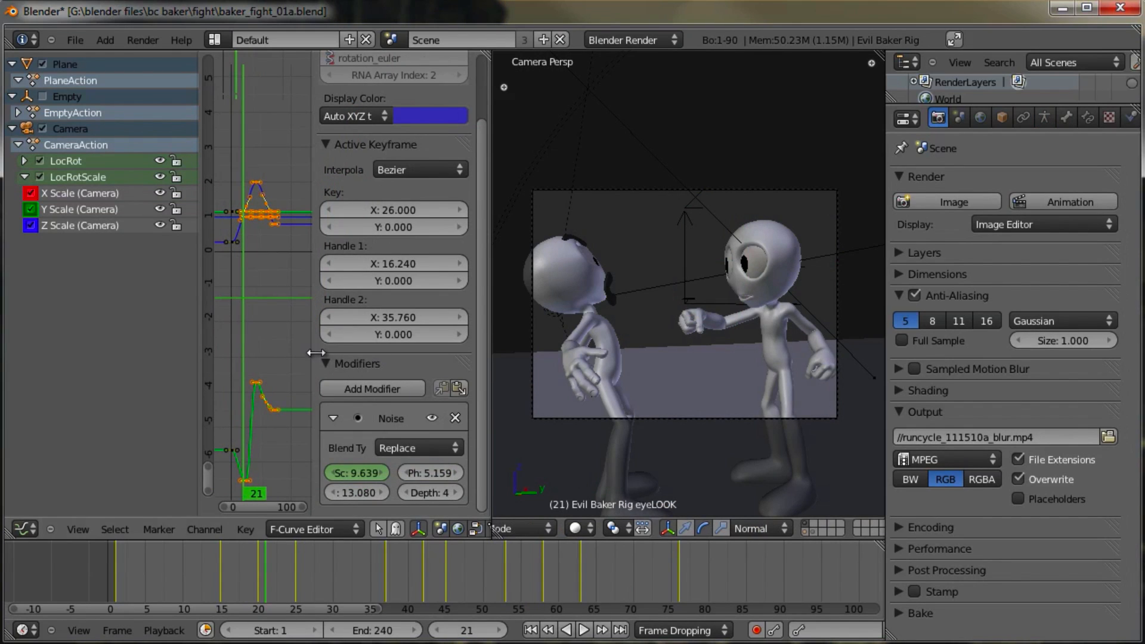
{"action": "left_click_drag", "start_coordinate": [316, 352], "coordinate": [351, 351]}
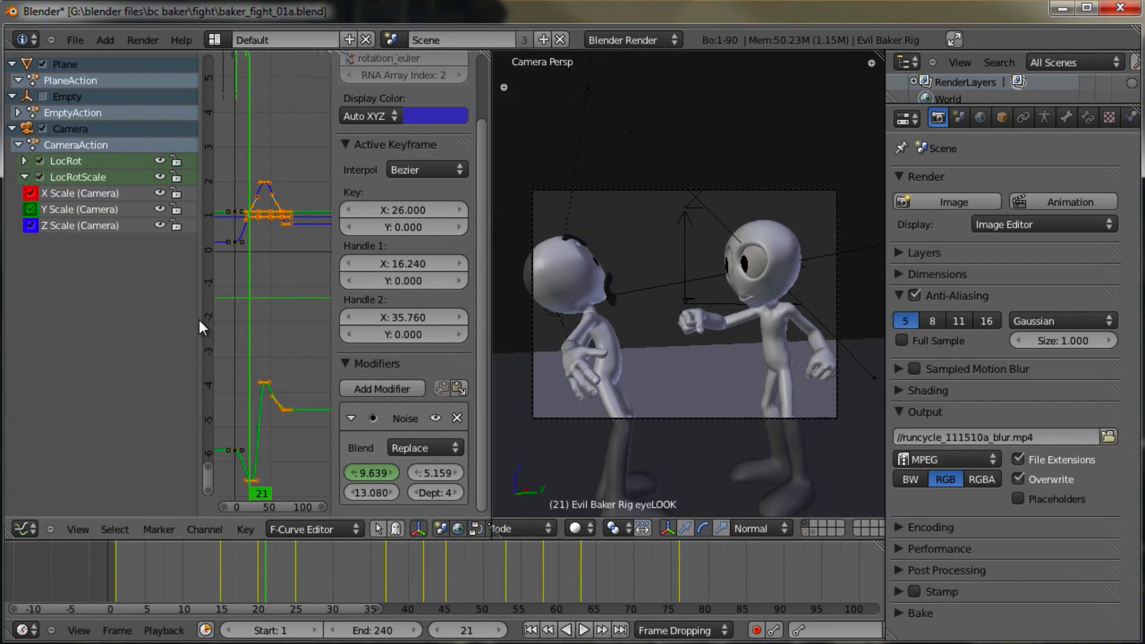
Step: Scrub the shot with the Empty and the camera selected in turn, stopping at frame 59, to compare their keyframes
{"action": "scroll", "coordinate": [703, 364], "scroll_direction": "down", "scroll_amount": 2}
{"action": "right_click", "coordinate": [692, 271]}
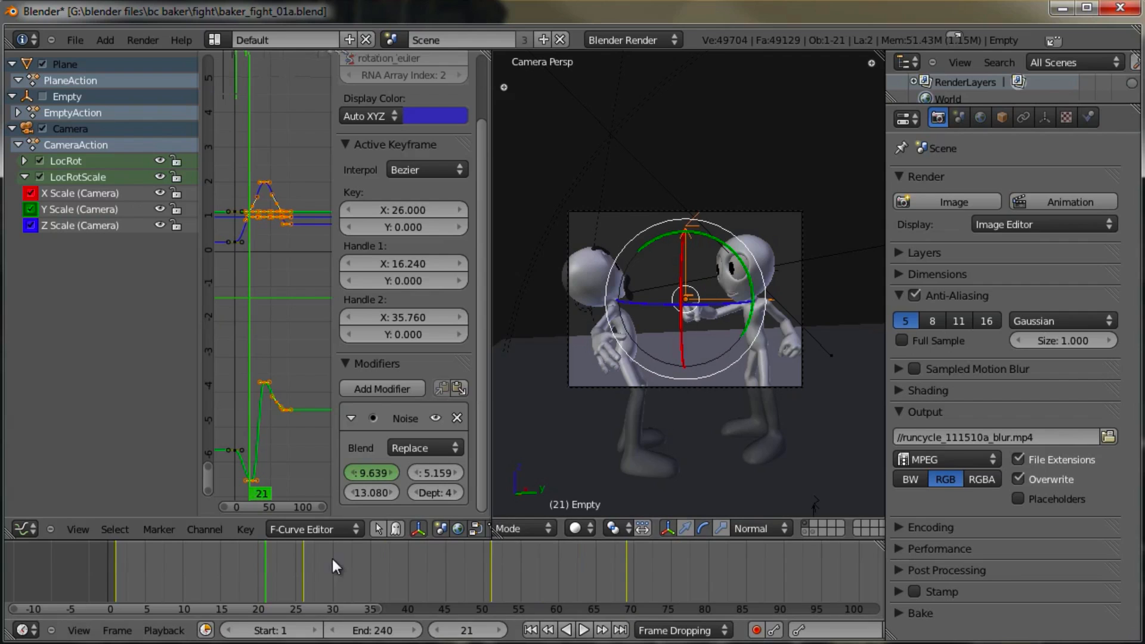
{"action": "left_click", "coordinate": [205, 572]}
{"action": "left_click_drag", "start_coordinate": [230, 578], "coordinate": [582, 590]}
{"action": "right_click", "coordinate": [670, 384]}
{"action": "left_click_drag", "start_coordinate": [409, 560], "coordinate": [550, 574]}
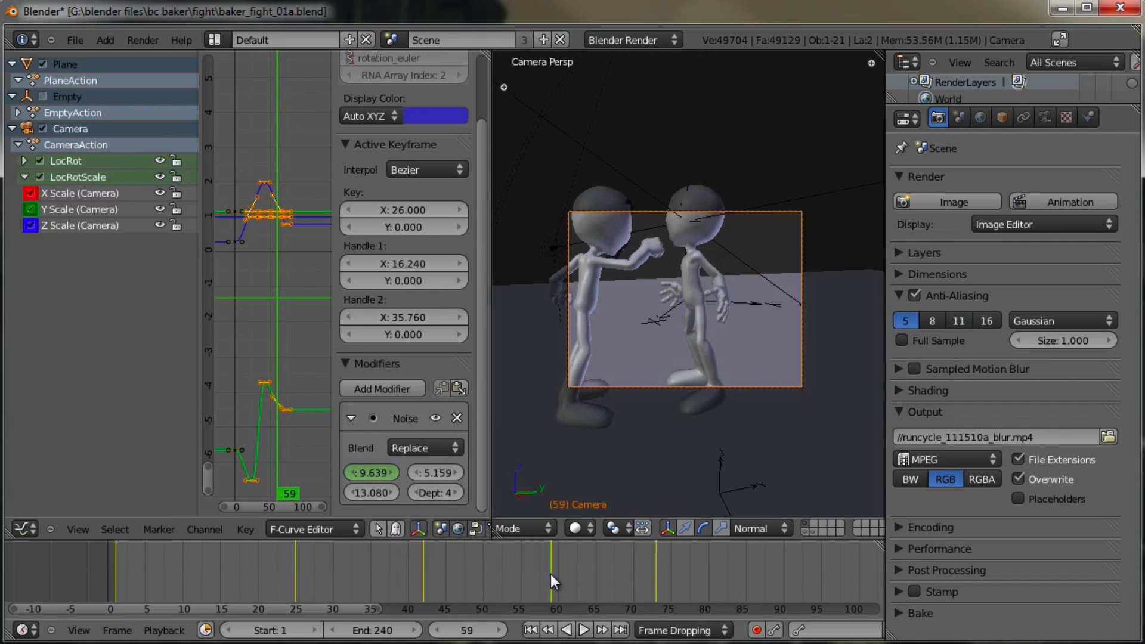
Step: Select the Empty, enable its curves in the channel list, and collapse the Camera and Empty channels
{"action": "right_click", "coordinate": [743, 306]}
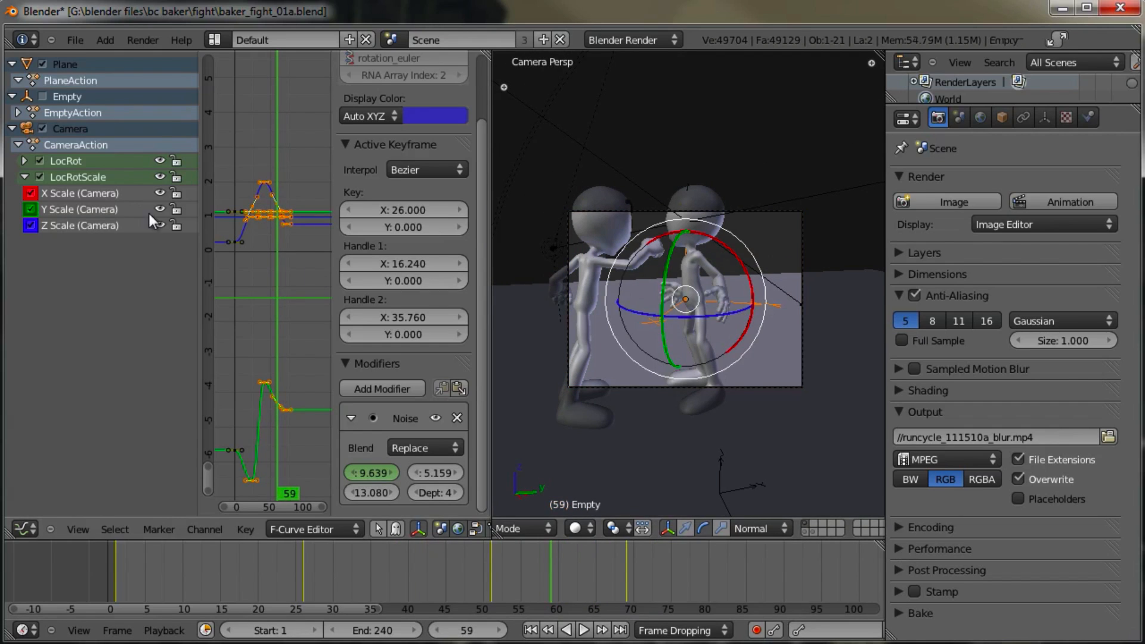
{"action": "left_click", "coordinate": [18, 145]}
{"action": "left_click", "coordinate": [11, 129]}
{"action": "left_click", "coordinate": [42, 96]}
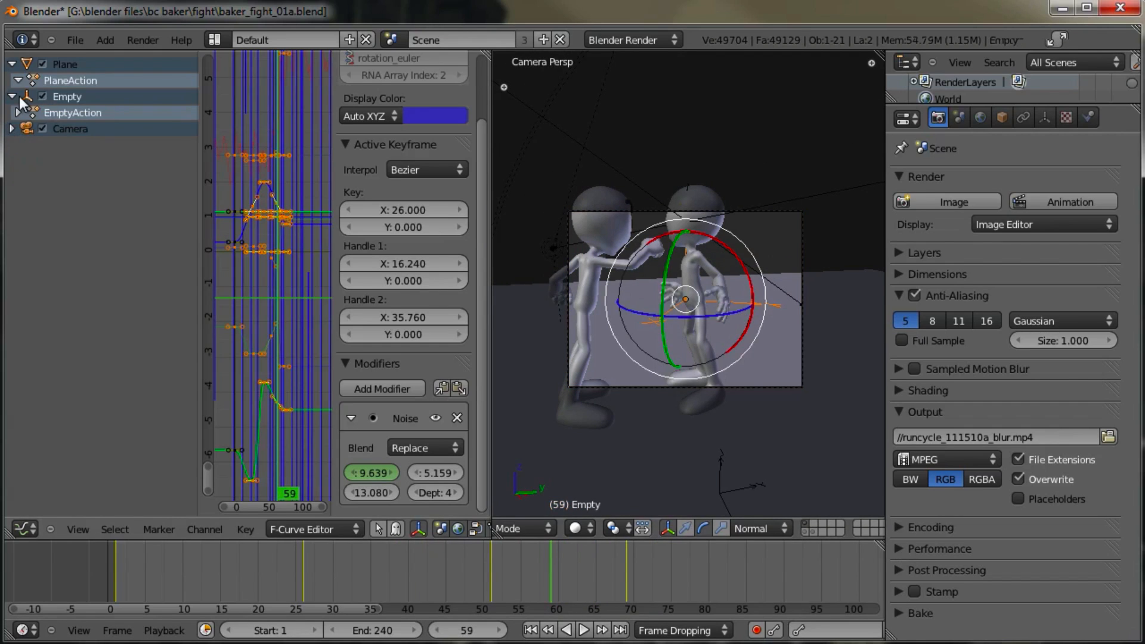
{"action": "left_click", "coordinate": [12, 96]}
Step: Switch the Graph Editor area to the DopeSheet and enlarge the keyframe range
{"action": "left_click", "coordinate": [22, 528]}
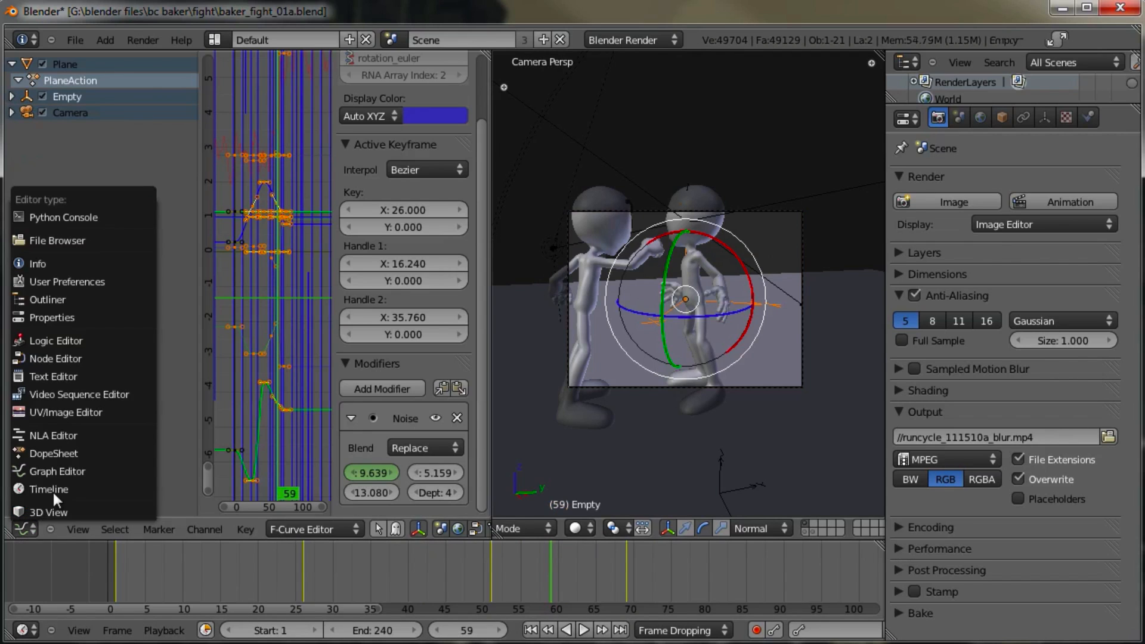
{"action": "left_click", "coordinate": [63, 452]}
{"action": "scroll", "coordinate": [313, 292], "scroll_direction": "up", "scroll_amount": 9}
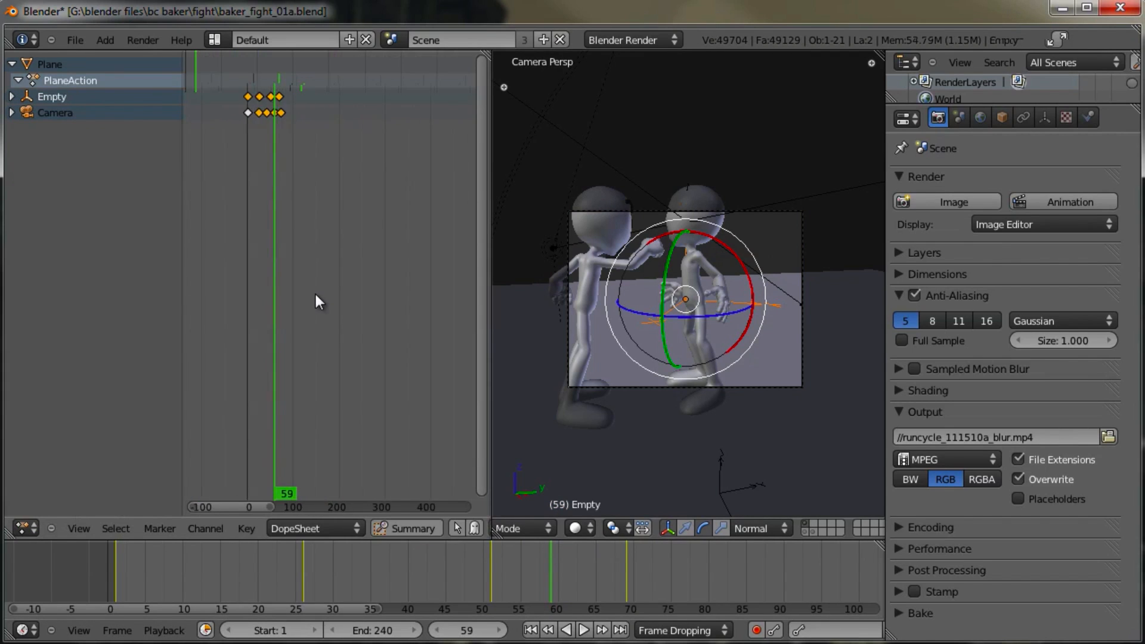
{"action": "scroll", "coordinate": [344, 292], "scroll_direction": "up", "scroll_amount": 4}
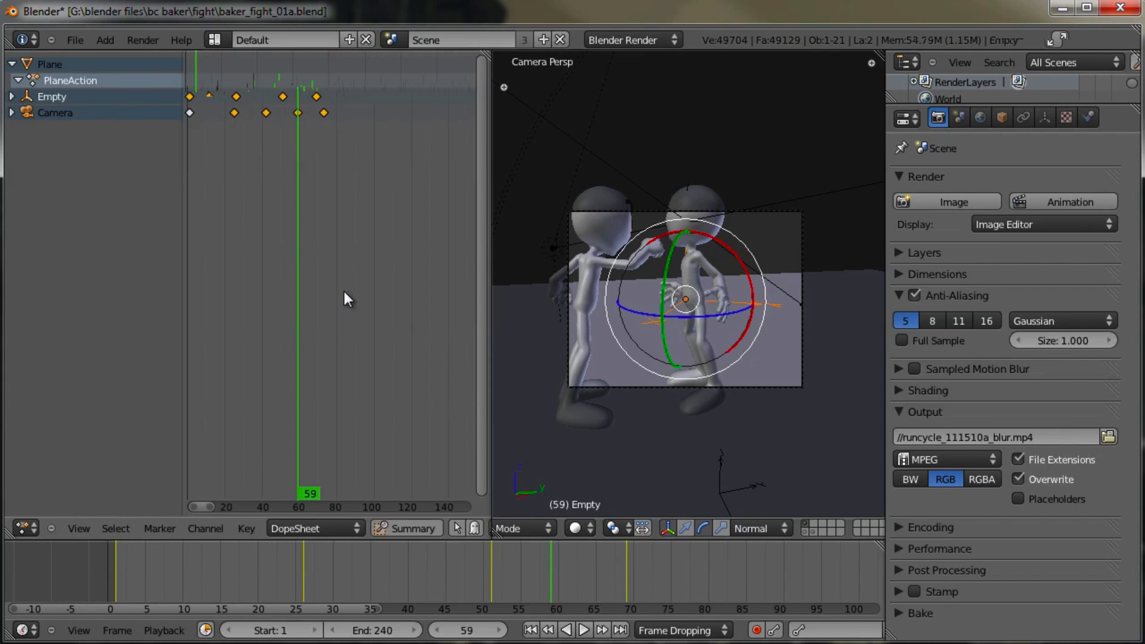
Step: Advance to frame 65 and shift the Empty's last two keyframes about 13 frames later, to about frames 64 and 82
{"action": "right_click", "coordinate": [285, 99]}
{"action": "key", "text": "Right"}
{"action": "key", "text": "Right"}
{"action": "key", "text": "Right"}
{"action": "key", "text": "Right"}
{"action": "key", "text": "Right"}
{"action": "key", "text": "Right"}
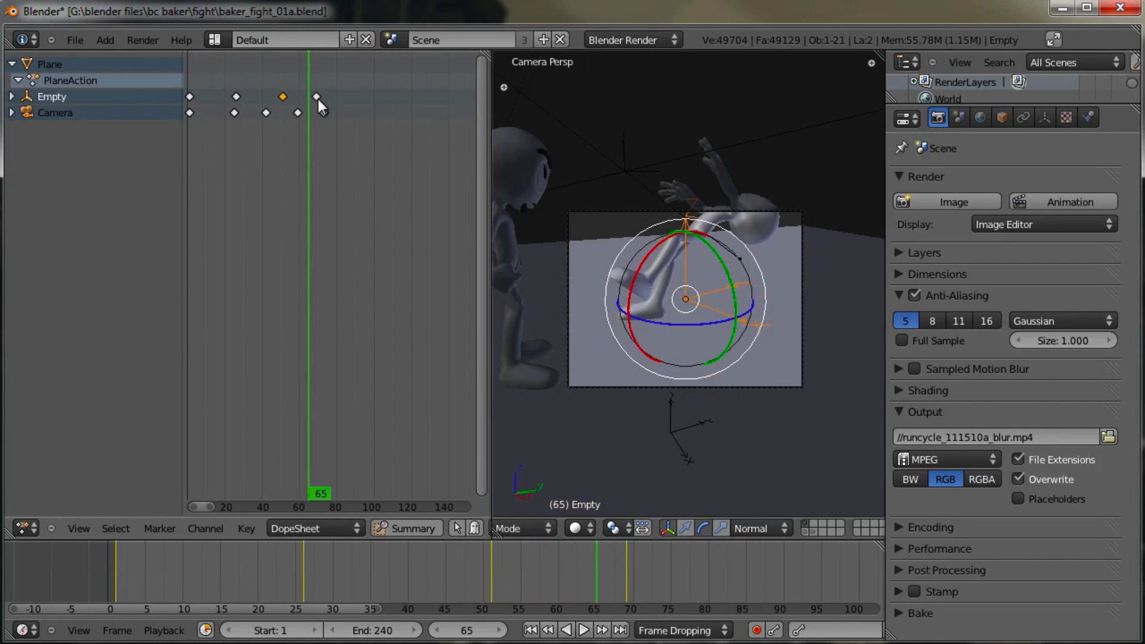
{"action": "right_click", "coordinate": [317, 98]}
{"action": "right_click", "coordinate": [282, 97], "text": "shift"}
{"action": "key", "text": "g"}
{"action": "left_click", "coordinate": [328, 113]}
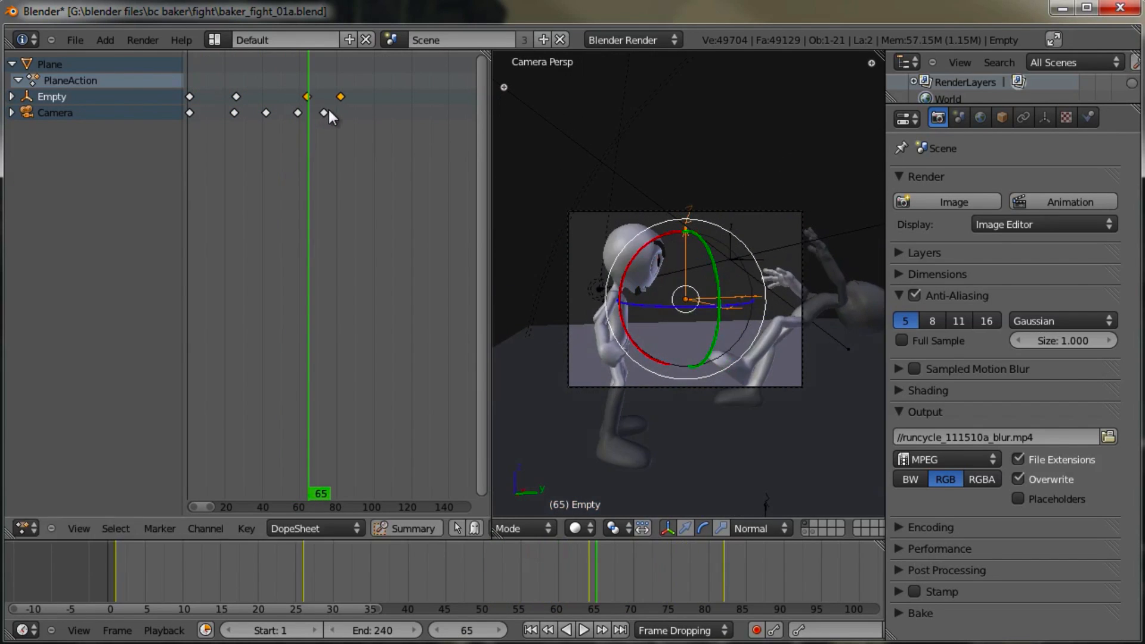
Step: Enlarge the 3D view, deselect everything and scrub the shot to frame 51 to review the new camera timing
{"action": "left_click_drag", "start_coordinate": [301, 141], "coordinate": [279, 128]}
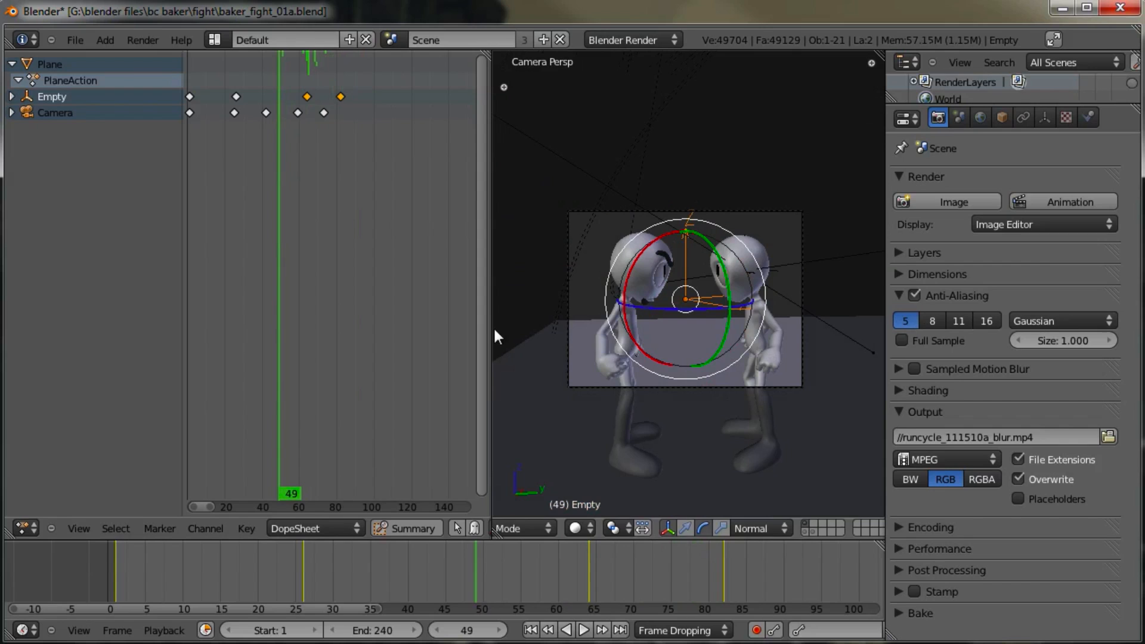
{"action": "left_click_drag", "start_coordinate": [490, 327], "coordinate": [300, 316]}
{"action": "key", "text": "Home"}
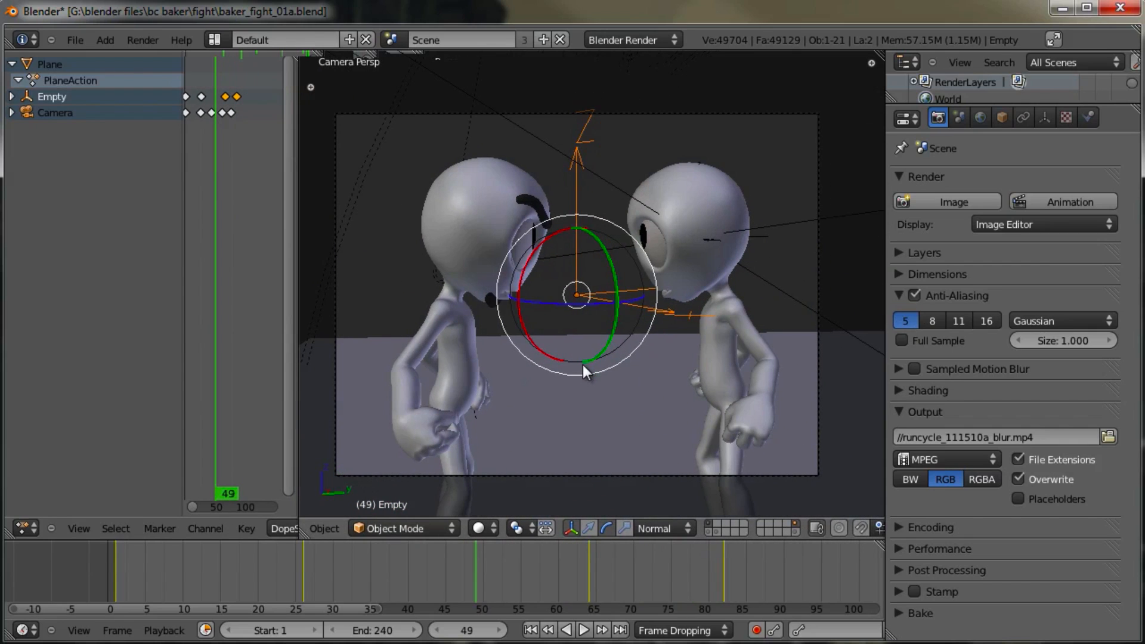
{"action": "key", "text": "a"}
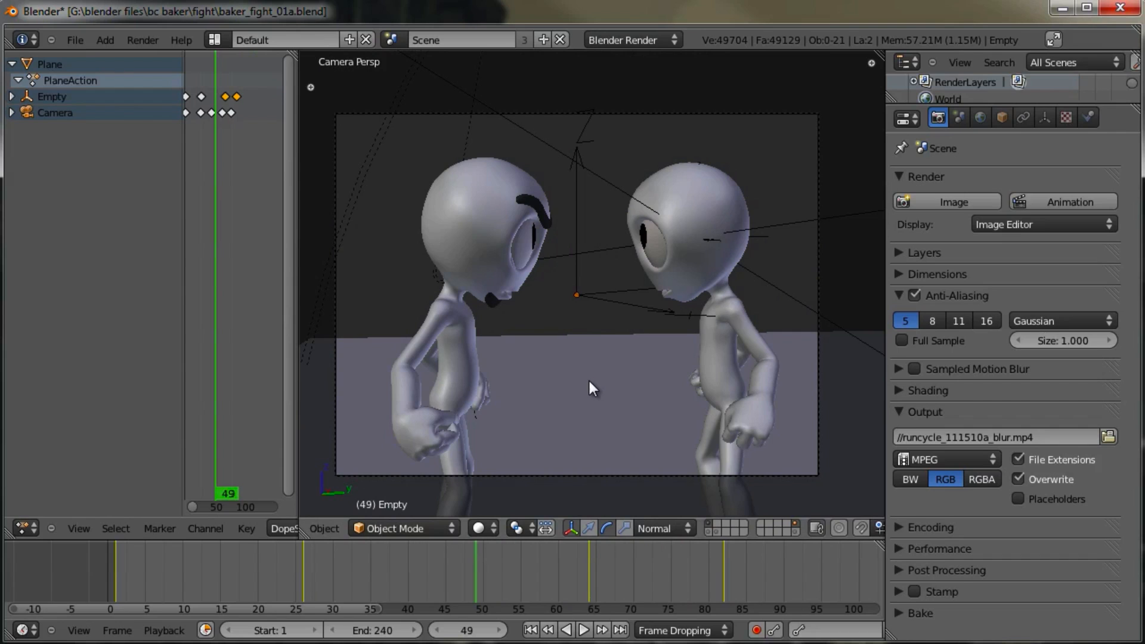
{"action": "left_click_drag", "start_coordinate": [201, 576], "coordinate": [489, 545]}
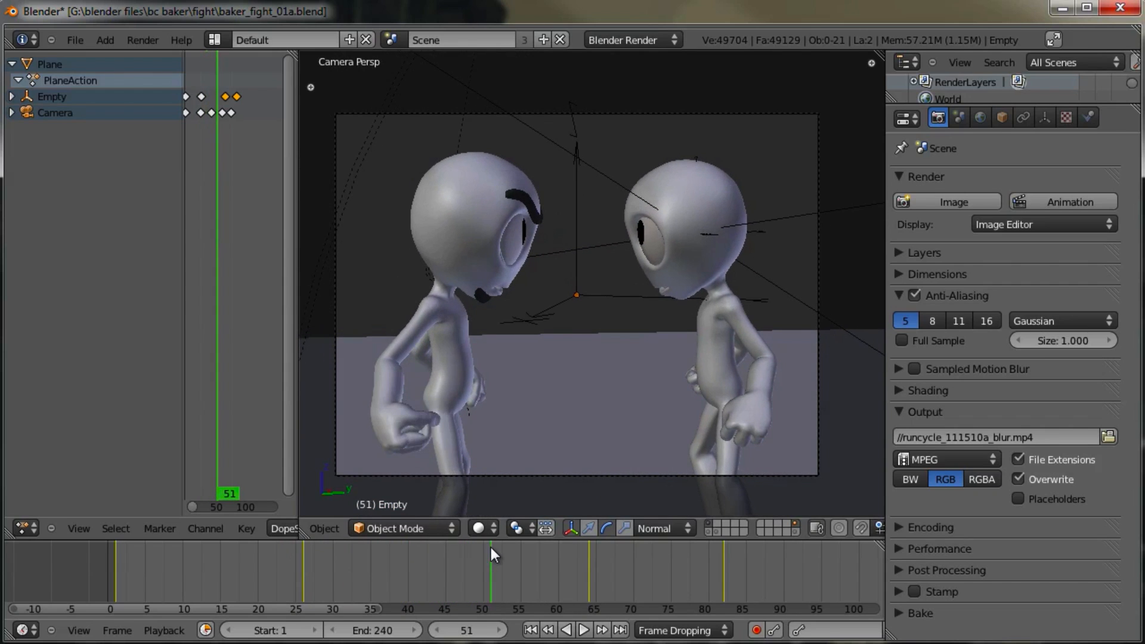
Step: Leave the camera view, frame the evil Baker (Baker.001) up close, and examine its modifiers and shape keys
{"action": "key", "text": "KP_0"}
{"action": "right_click", "coordinate": [560, 288]}
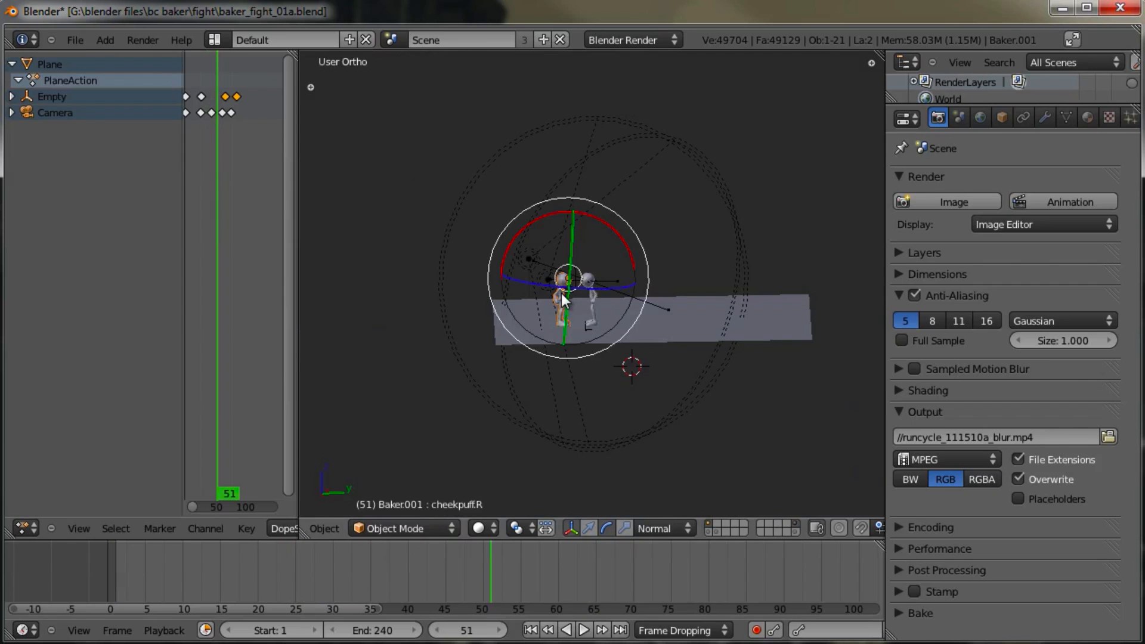
{"action": "key", "text": "KP_Decimal"}
{"action": "middle_click_drag", "start_coordinate": [561, 292], "coordinate": [603, 316]}
{"action": "left_click", "coordinate": [1045, 117]}
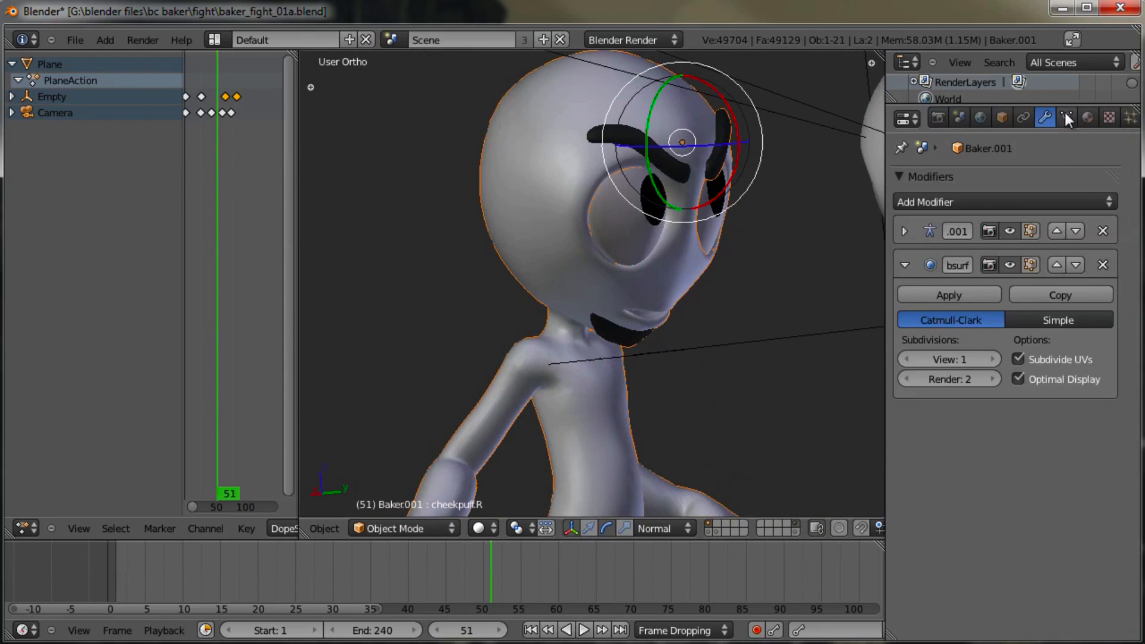
{"action": "left_click", "coordinate": [1065, 117]}
{"action": "middle_click_drag", "start_coordinate": [985, 331], "coordinate": [1019, 435]}
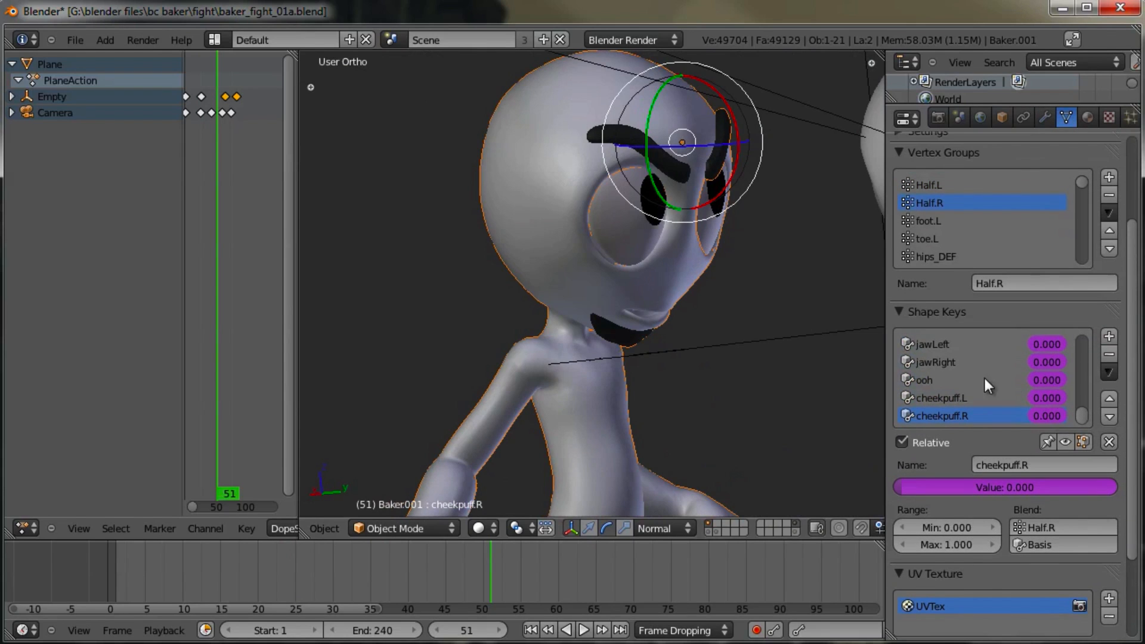
{"action": "left_click", "coordinate": [1046, 116]}
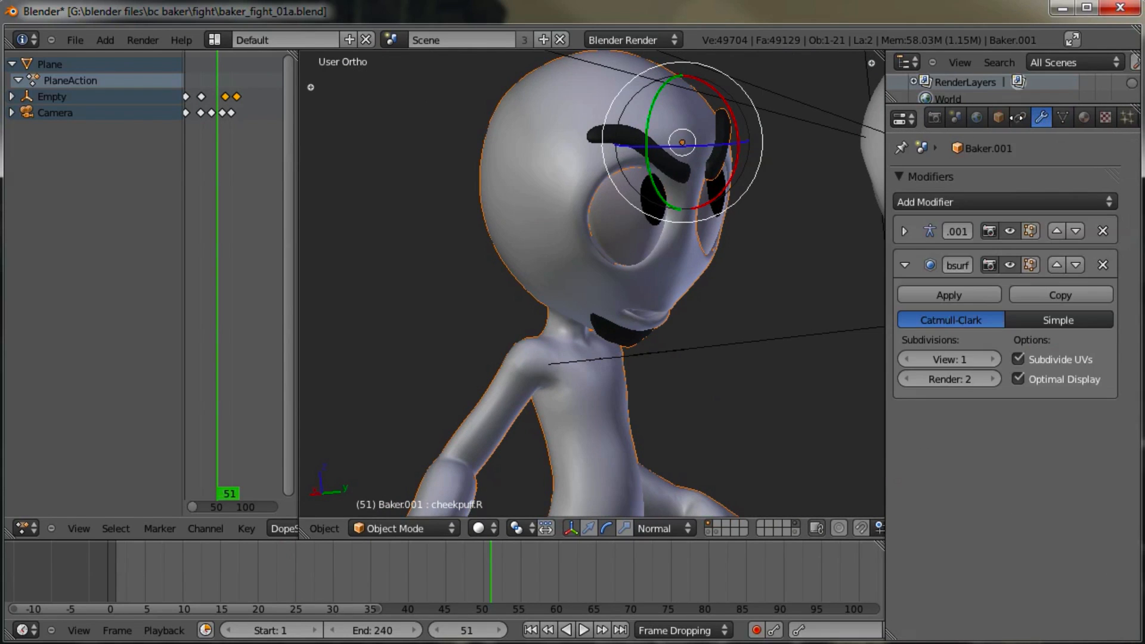
Step: Scrub the timeline through frames 84 and 97 and back to examine the evil Baker's movement outside the camera view
{"action": "scroll", "coordinate": [1021, 117], "scroll_direction": "down", "scroll_amount": 2}
{"action": "scroll", "coordinate": [596, 263], "scroll_direction": "down", "scroll_amount": 4}
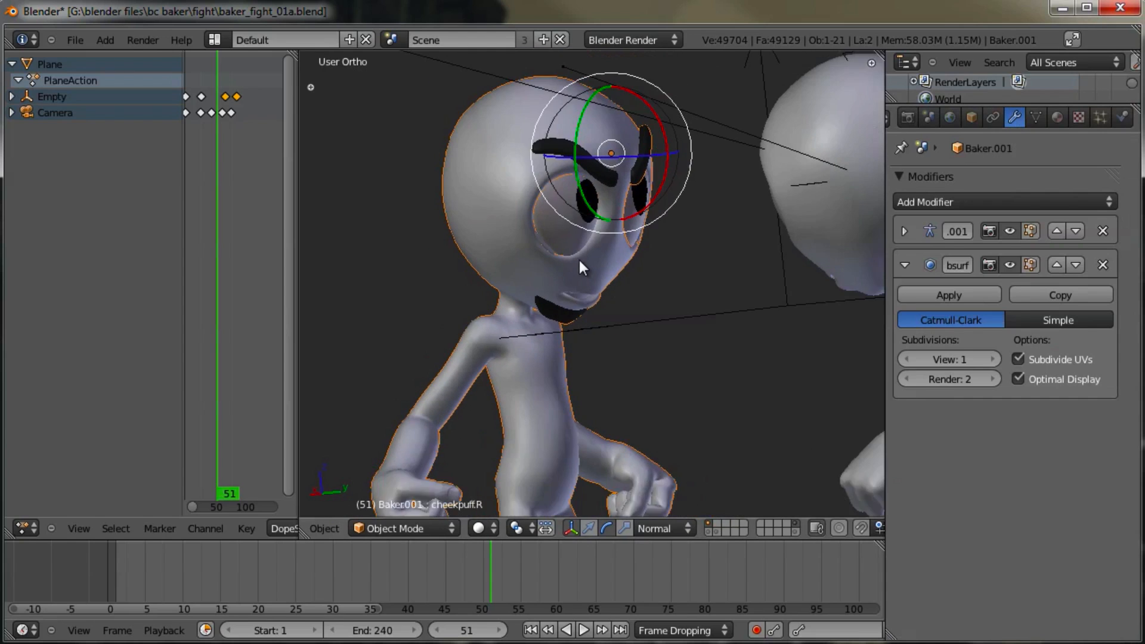
{"action": "left_click_drag", "start_coordinate": [499, 591], "coordinate": [734, 577]}
{"action": "scroll", "coordinate": [740, 578], "scroll_direction": "down", "scroll_amount": 1}
{"action": "middle_click_drag", "start_coordinate": [742, 578], "coordinate": [639, 574]}
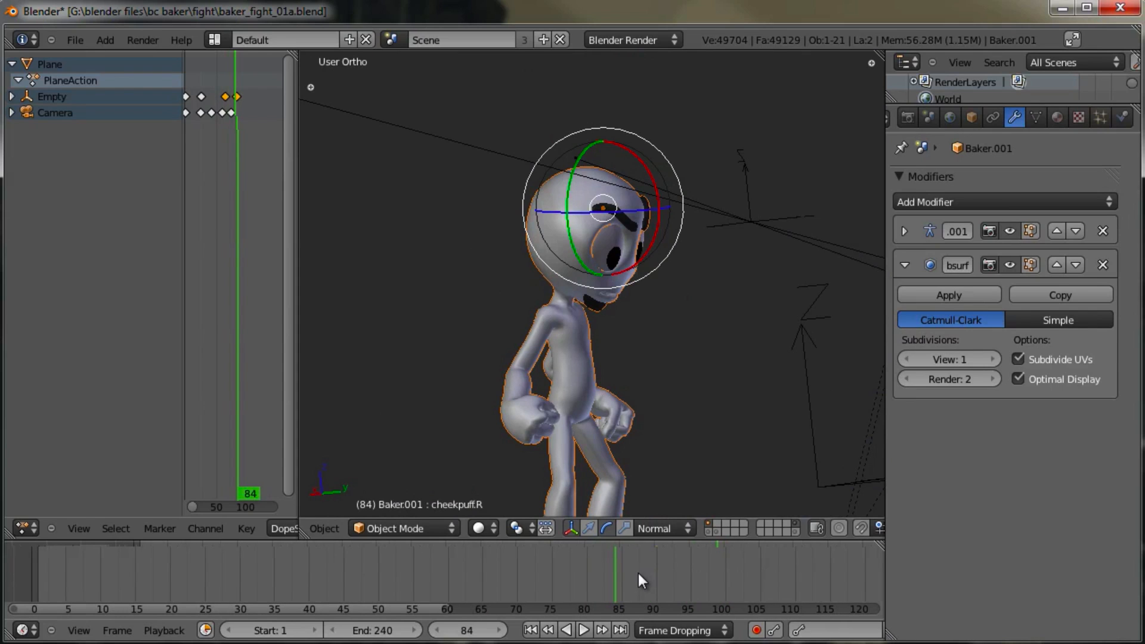
{"action": "left_click_drag", "start_coordinate": [635, 581], "coordinate": [706, 580]}
{"action": "scroll", "coordinate": [692, 581], "scroll_direction": "down", "scroll_amount": 2}
{"action": "middle_click_drag", "start_coordinate": [674, 581], "coordinate": [525, 569]}
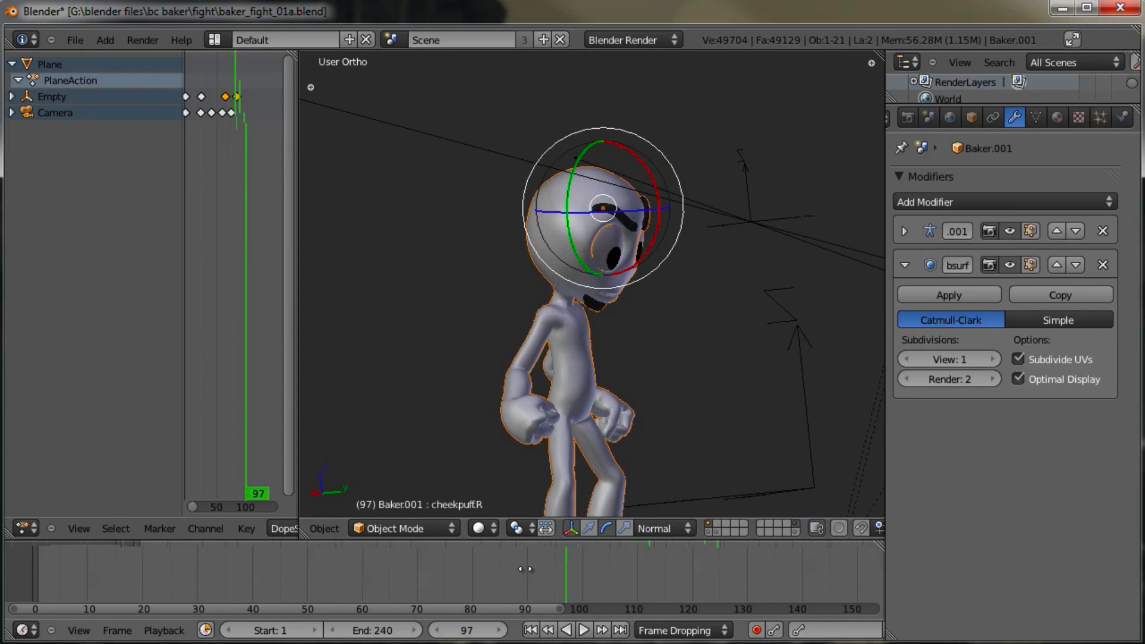
{"action": "scroll", "coordinate": [528, 567], "scroll_direction": "down", "scroll_amount": 4}
{"action": "left_click_drag", "start_coordinate": [529, 566], "coordinate": [359, 569]}
Step: Examine the fight from front and side views while scrubbing forward to frame 86
{"action": "scroll", "coordinate": [363, 571], "scroll_direction": "up", "scroll_amount": 1}
{"action": "middle_click_drag", "start_coordinate": [599, 332], "coordinate": [562, 346]}
{"action": "key", "text": "KP_1"}
{"action": "key", "text": "KP_3"}
{"action": "scroll", "coordinate": [639, 326], "scroll_direction": "up", "scroll_amount": 1}
{"action": "left_click_drag", "start_coordinate": [251, 611], "coordinate": [432, 582]}
{"action": "scroll", "coordinate": [624, 314], "scroll_direction": "down", "scroll_amount": 3}
Step: Return to the camera view and scrub to frame 64 to examine the framing as the hit Baker falls
{"action": "key", "text": "KP_0"}
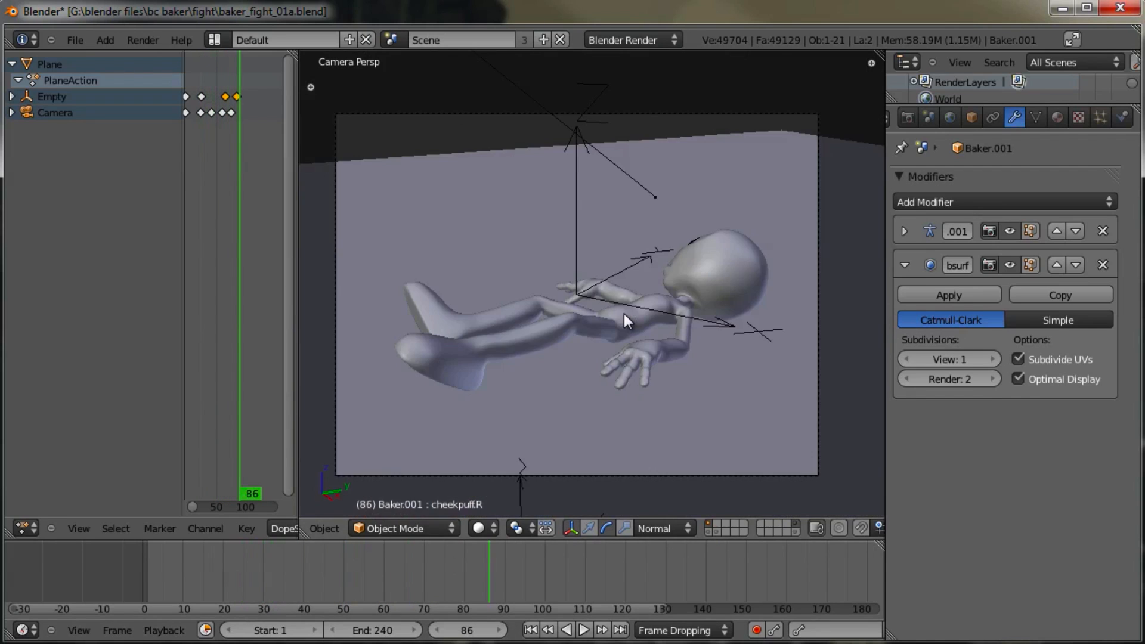
{"action": "scroll", "coordinate": [624, 314], "scroll_direction": "down", "scroll_amount": 1}
{"action": "left_click_drag", "start_coordinate": [276, 571], "coordinate": [384, 553]}
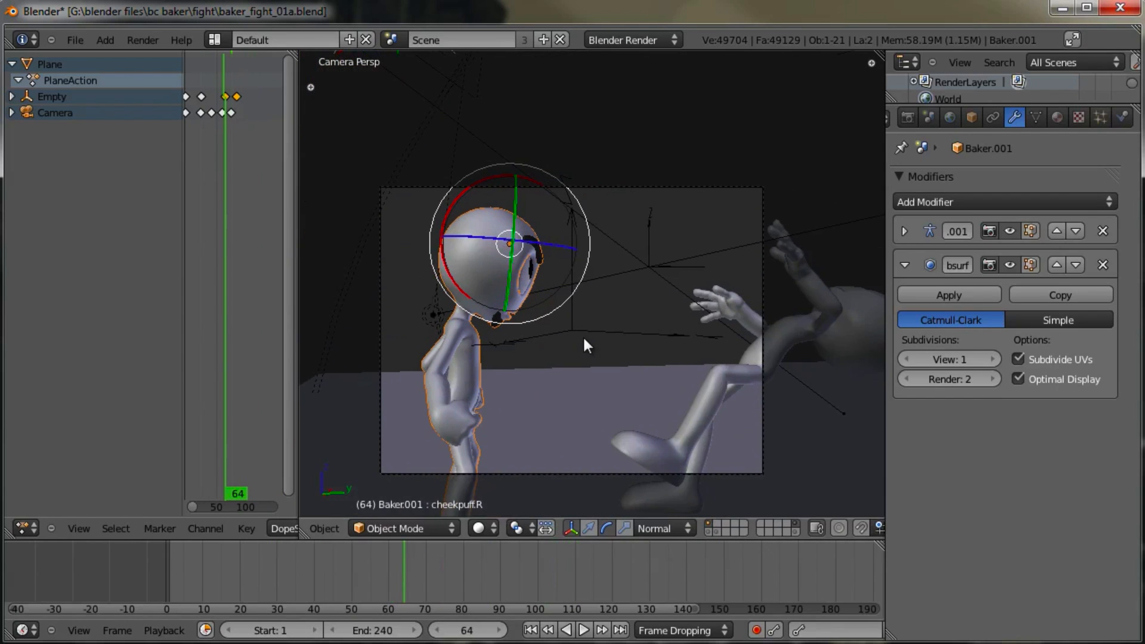
{"action": "scroll", "coordinate": [593, 305], "scroll_direction": "up", "scroll_amount": 4}
{"action": "scroll", "coordinate": [600, 289], "scroll_direction": "down", "scroll_amount": 3}
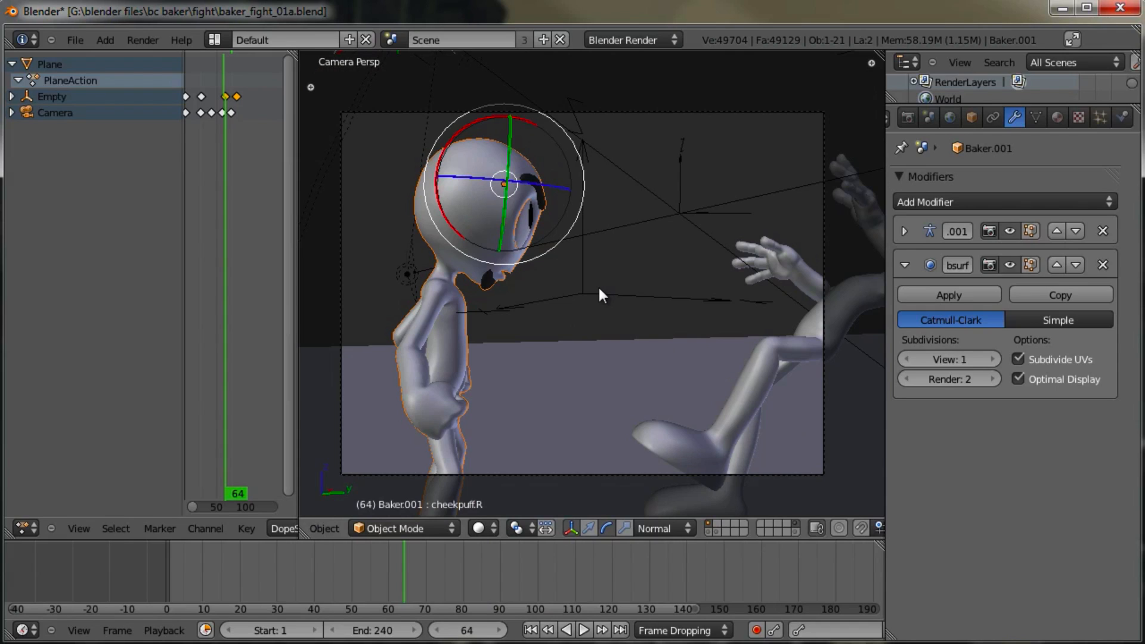
{"action": "scroll", "coordinate": [602, 340], "scroll_direction": "up", "scroll_amount": 1}
{"action": "middle_click_drag", "start_coordinate": [604, 340], "coordinate": [613, 342], "text": "shift"}
{"action": "scroll", "coordinate": [610, 333], "scroll_direction": "down", "scroll_amount": 1}
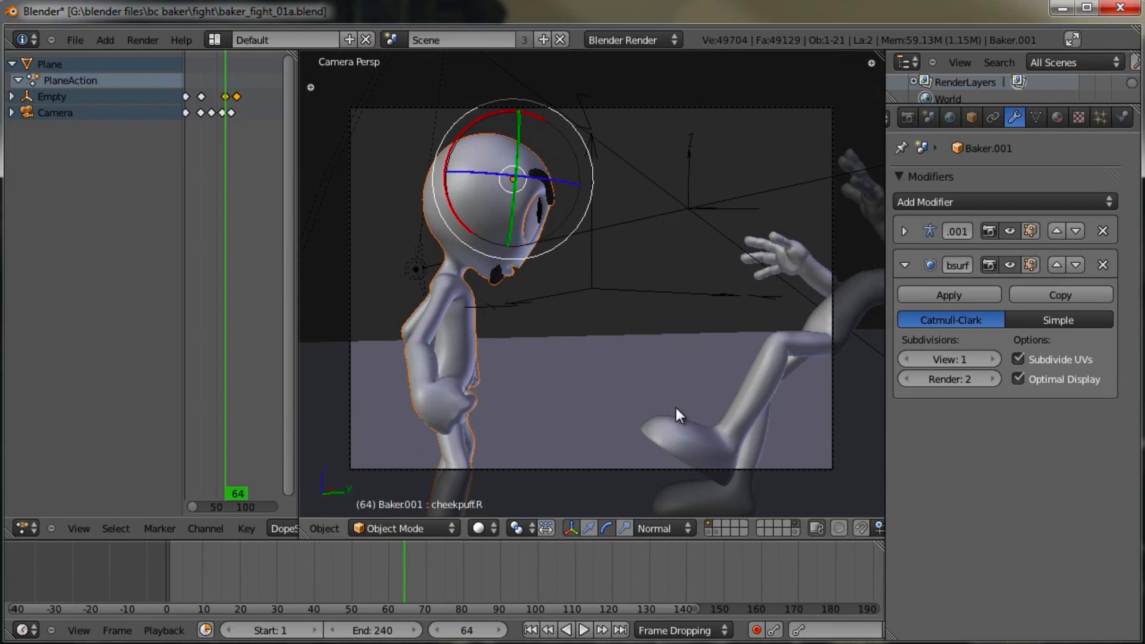